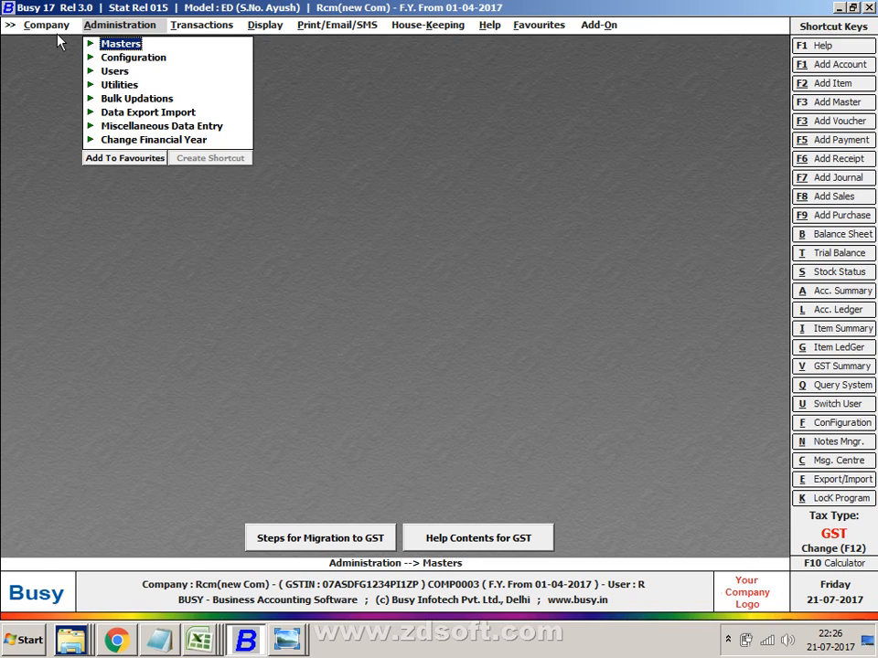
pyautogui.press('Right')
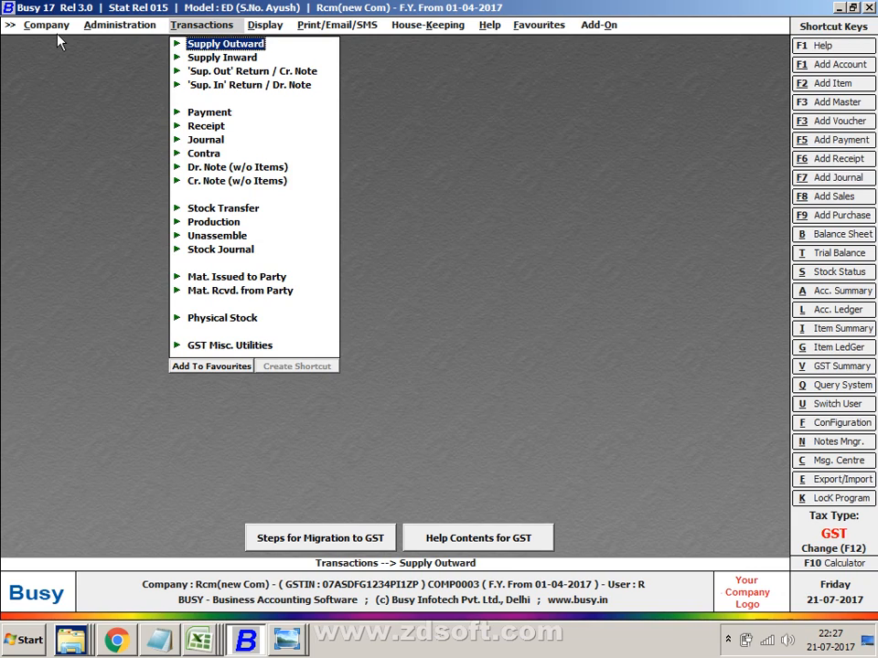
pyautogui.press('Down')
pyautogui.press('Down')
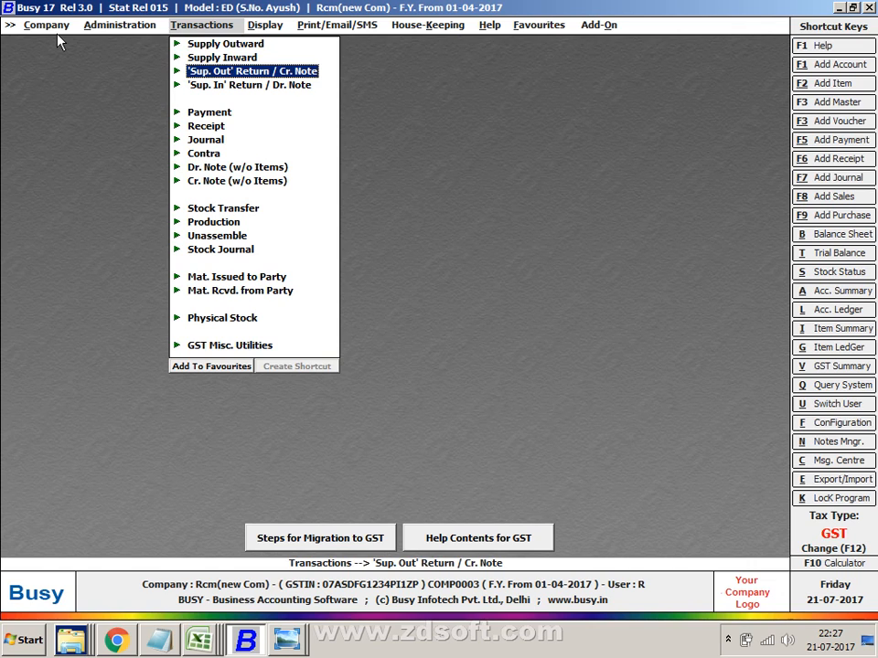
pyautogui.press('Return')
pyautogui.press('Return')
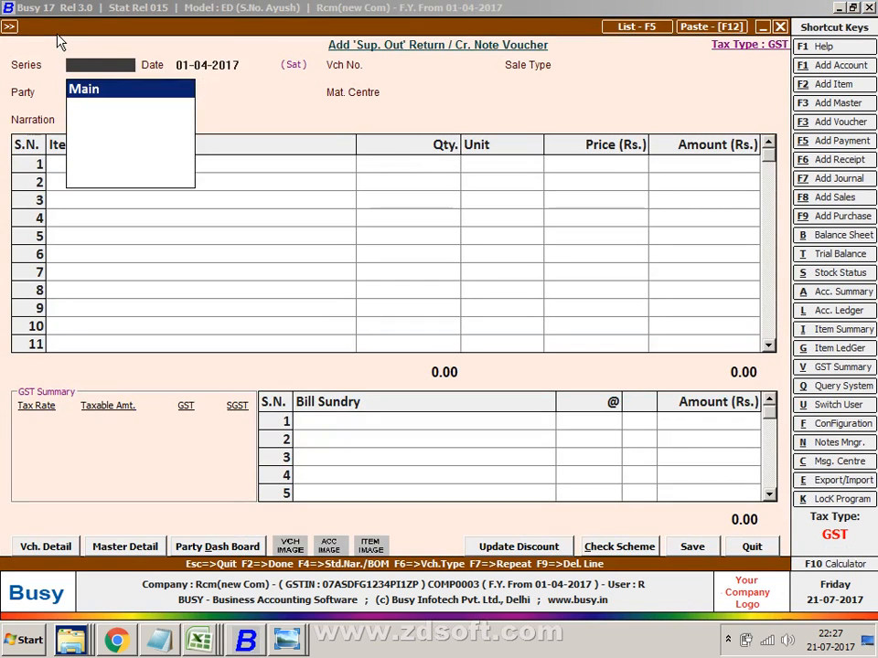
pyautogui.press('Return')
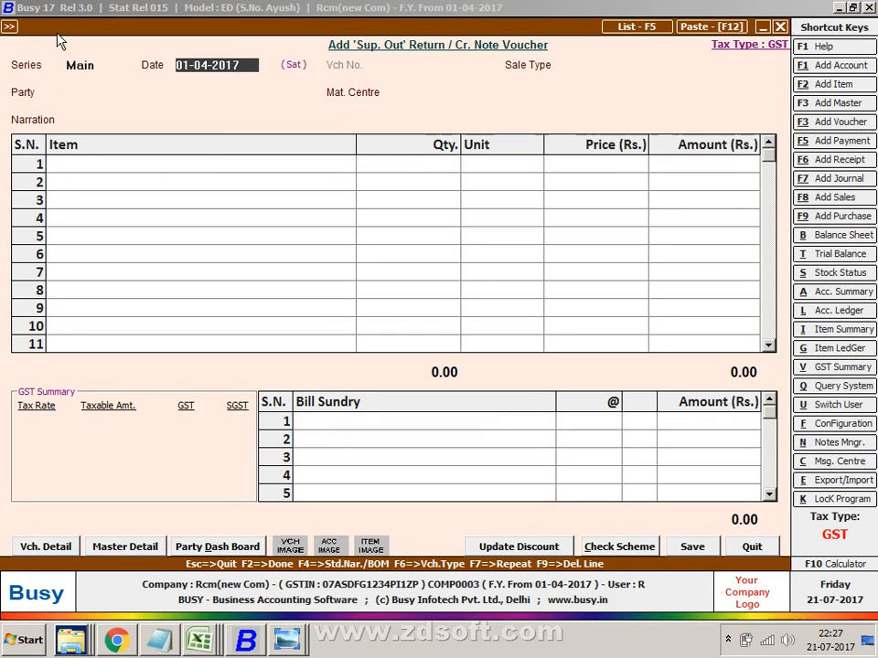
pyautogui.press('Escape')
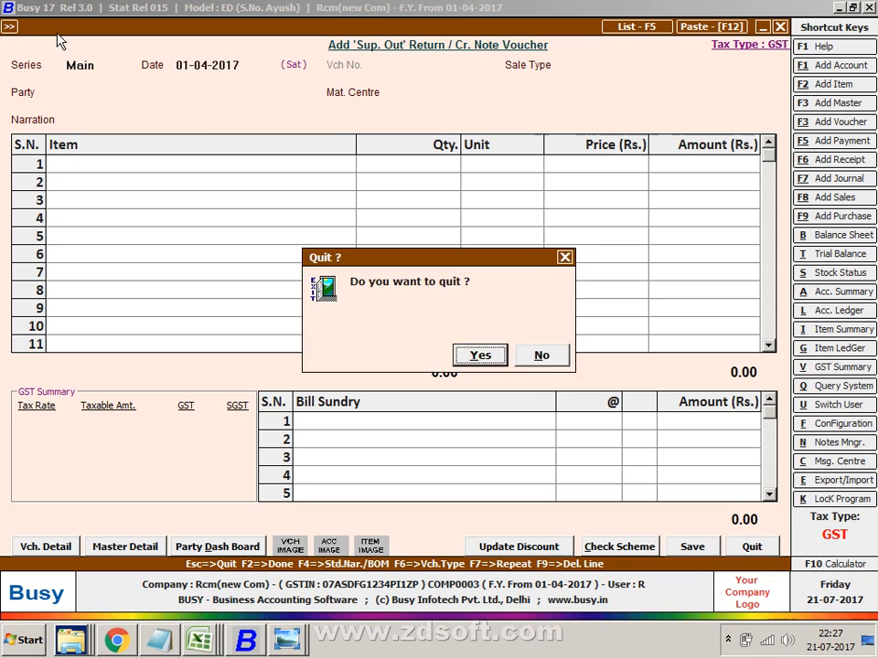
pyautogui.press('Return')
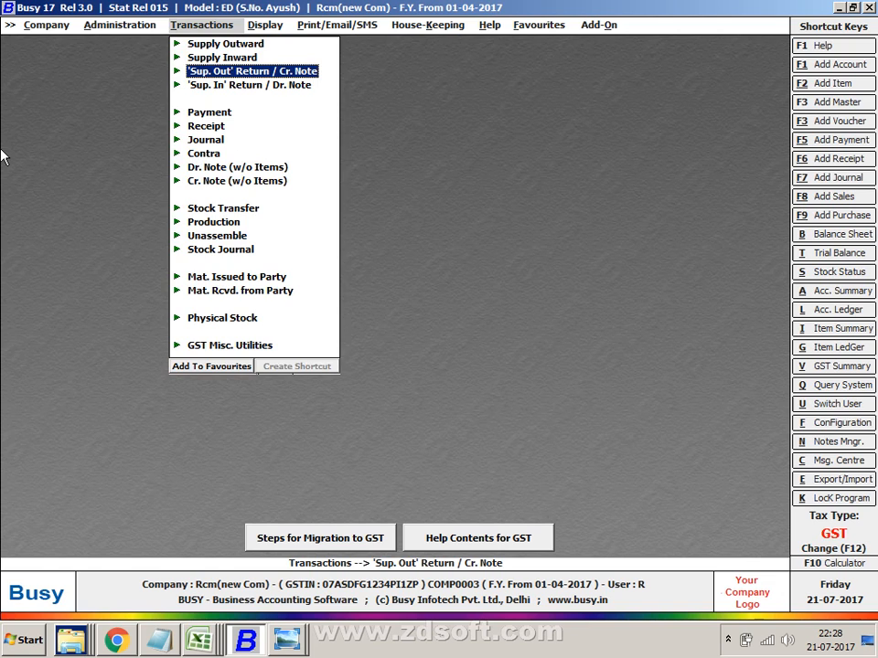
pyautogui.press('Left')
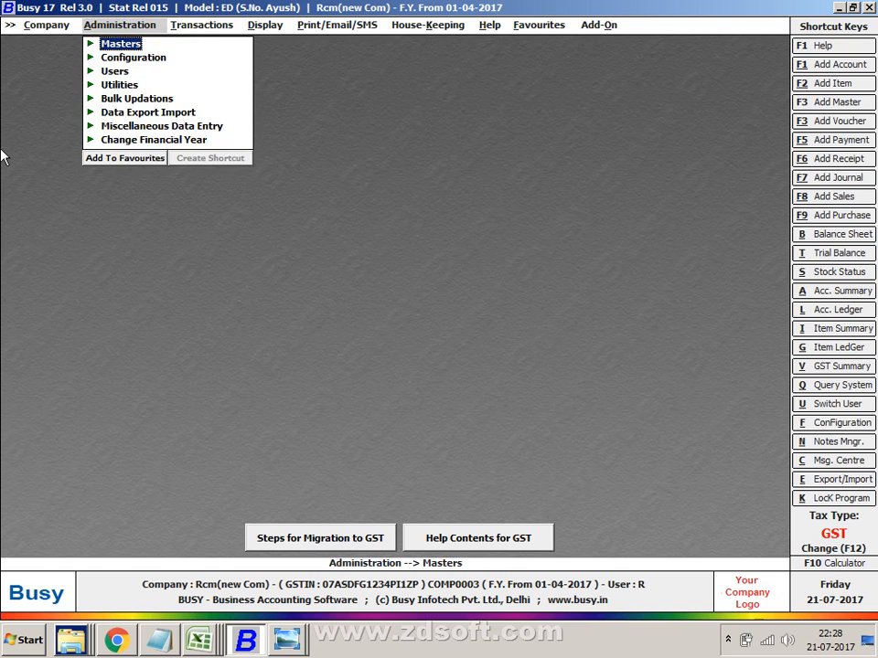
# - Switch to the Rmc.xlsm workbook in Excel and review the expense amounts in the Day Book on the Exp sheet
pyautogui.hotkey('alt', 'Tab')
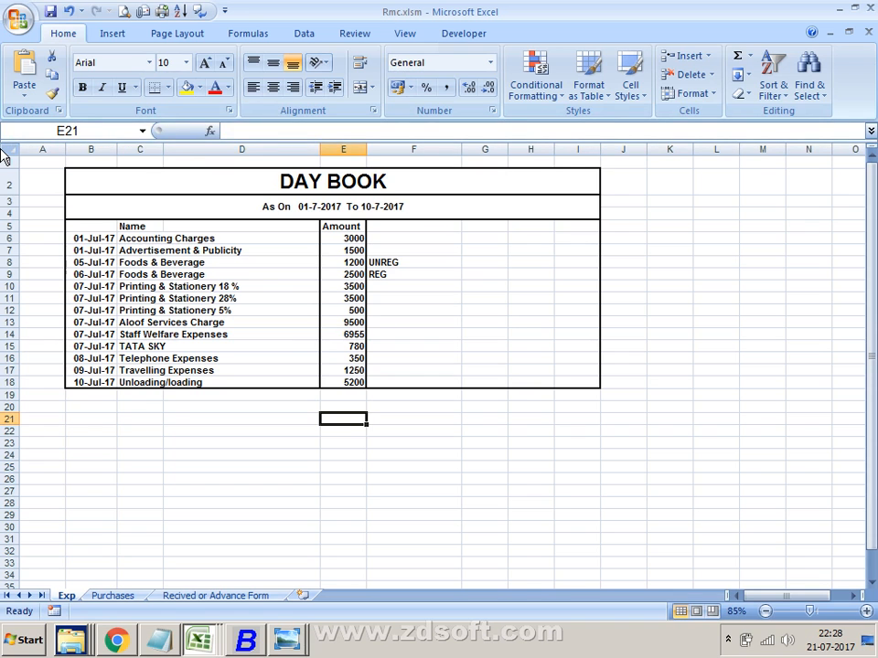
pyautogui.press('Up')
pyautogui.press('Up')
pyautogui.press('Up')
pyautogui.press('Up')
pyautogui.press('Up')
pyautogui.press('Up')
pyautogui.press('Up')
pyautogui.press('Up')
pyautogui.press('Up')
pyautogui.press('Up')
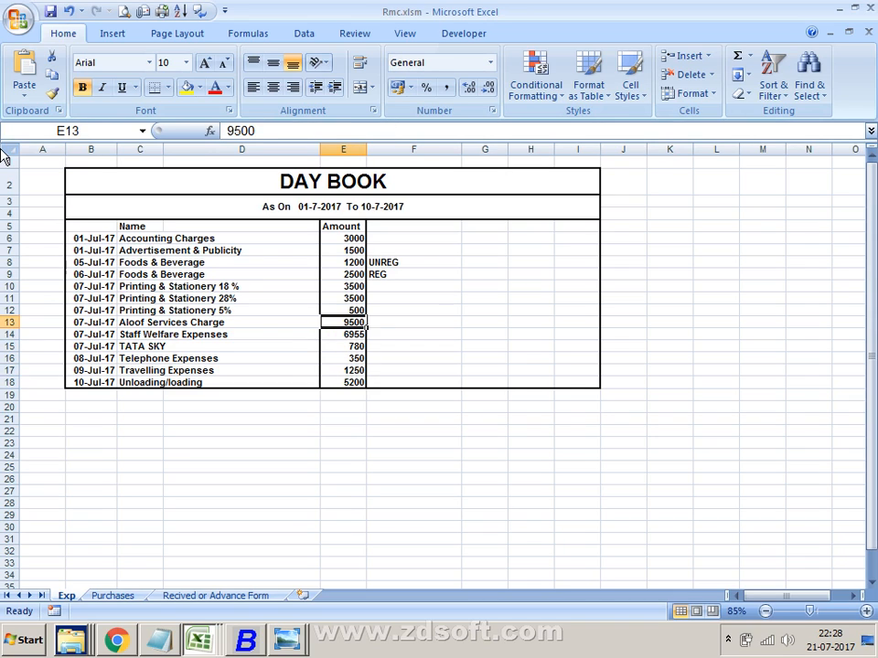
pyautogui.press('Up')
pyautogui.press('Up')
pyautogui.press('Up')
pyautogui.press('Up')
pyautogui.press('Up')
pyautogui.press('Up')
pyautogui.press('Up')
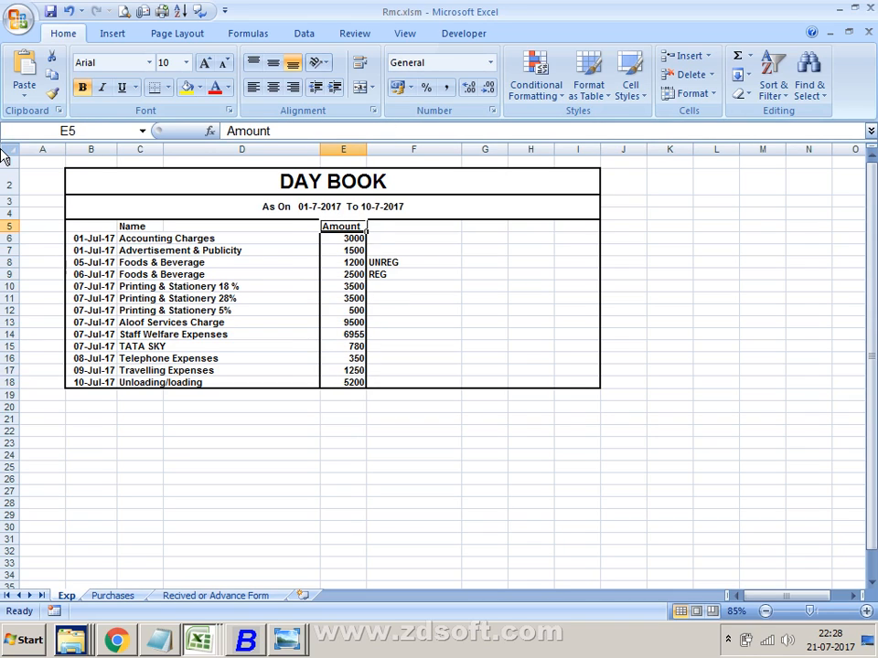
# - Examine the Day Book's Foods & Beverage and Accounting Charges entries, ending on the Accounting Charges name cell
pyautogui.press('Left')
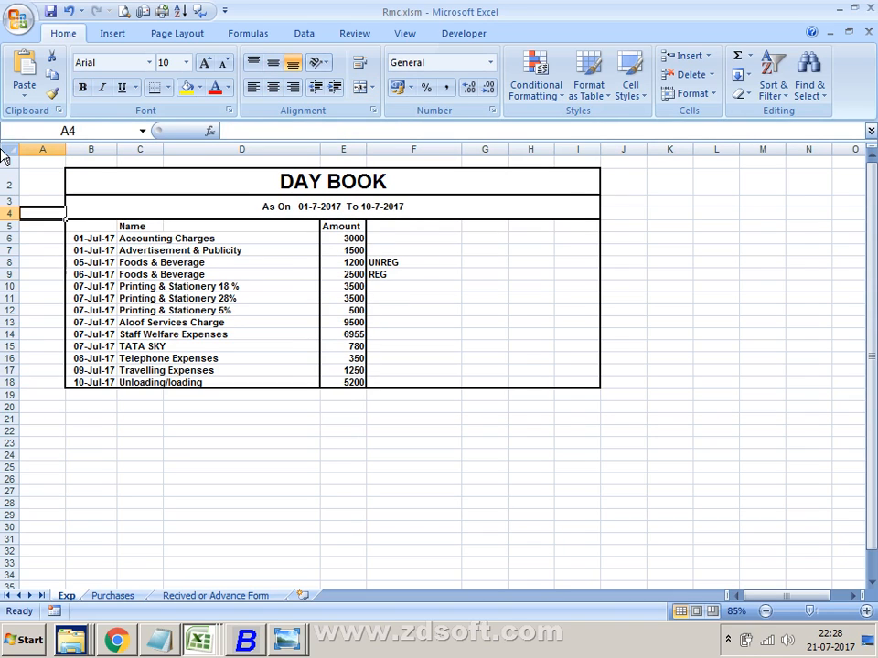
pyautogui.press('Down')
pyautogui.press('Down')
pyautogui.press('Down')
pyautogui.press('Down')
pyautogui.press('Down')
pyautogui.press('Right')
pyautogui.press('Right')
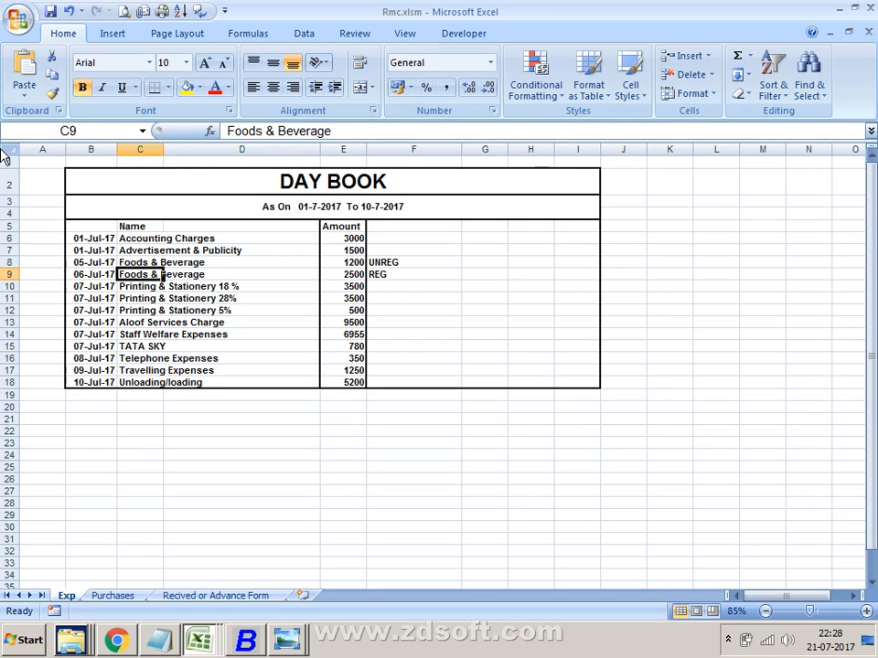
pyautogui.press('Right')
pyautogui.press('Right')
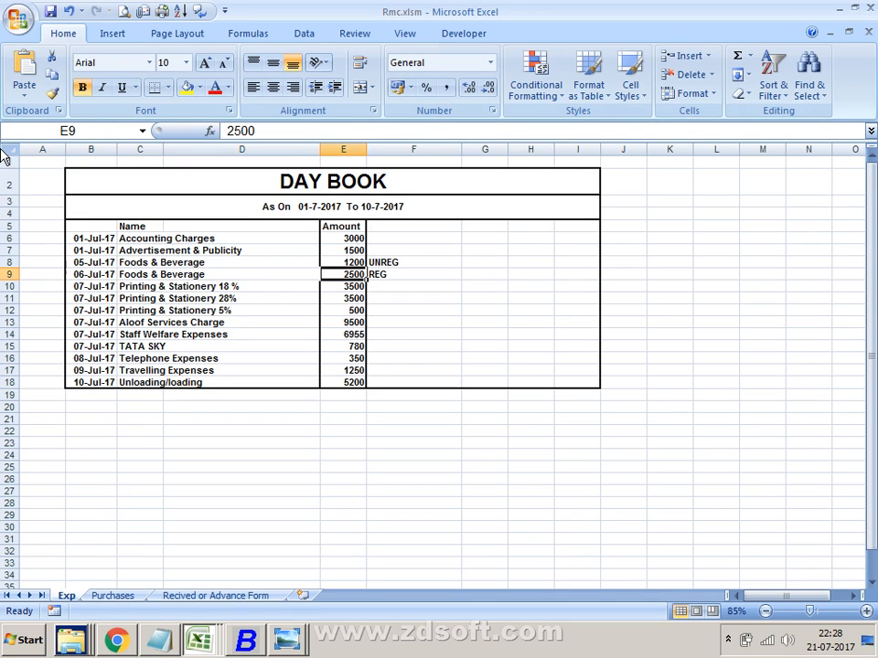
pyautogui.press('Up')
pyautogui.press('Up')
pyautogui.press('Up')
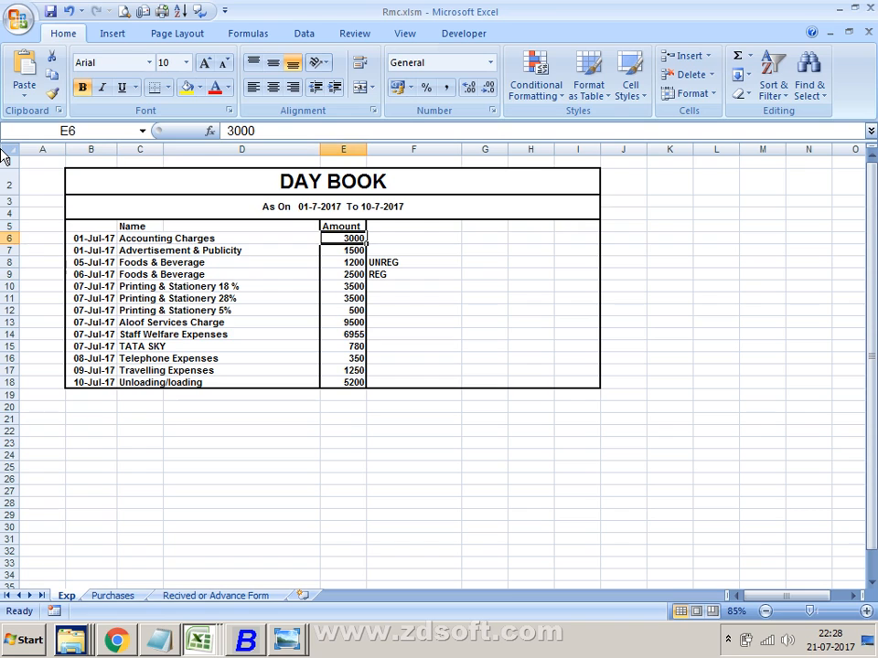
pyautogui.press('Up')
pyautogui.press('Up')
pyautogui.press('Up')
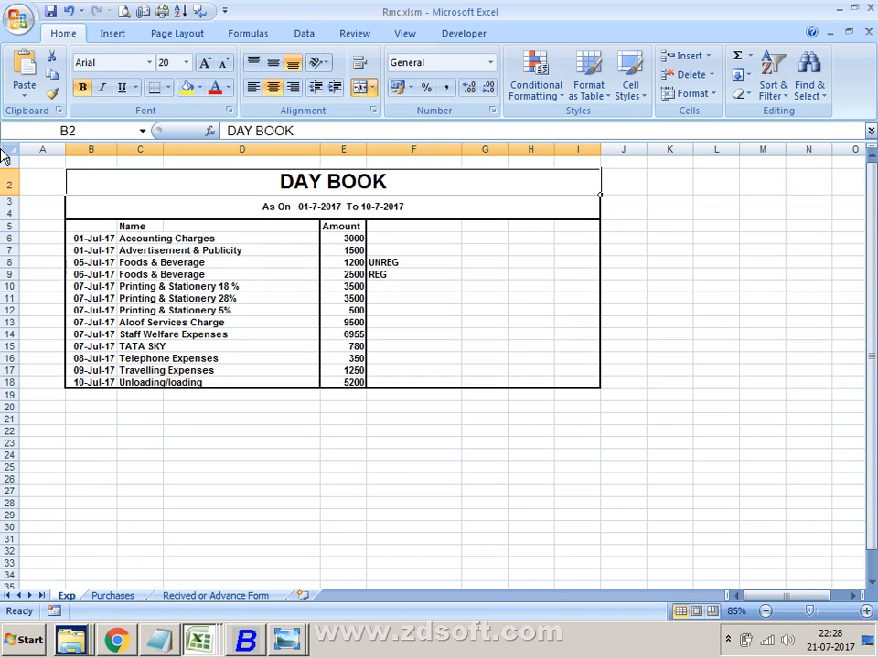
pyautogui.press('Down')
pyautogui.press('Down')
pyautogui.press('Down')
pyautogui.press('Left')
pyautogui.press('Left')
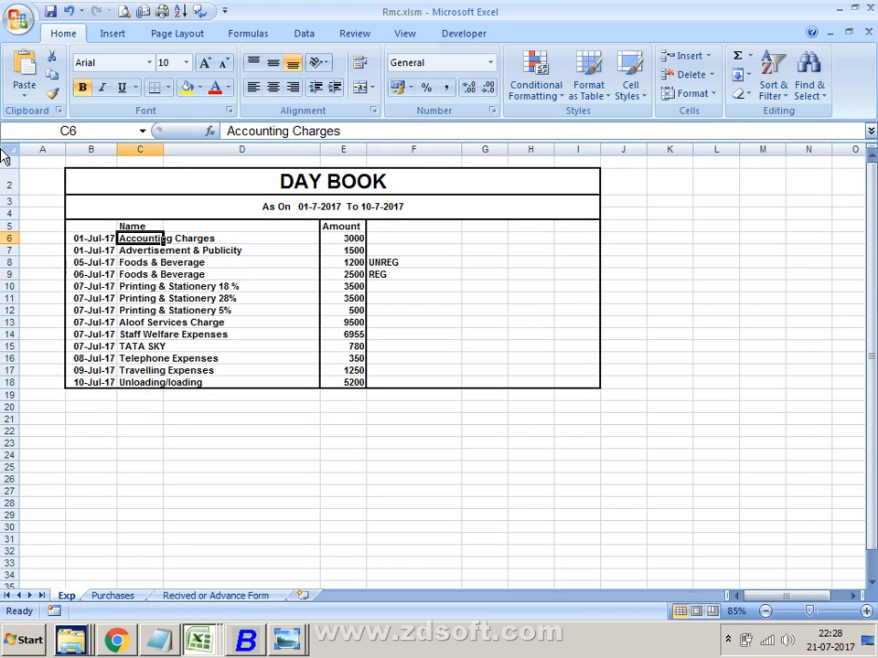
# - Switch back to Busy and open a blank form for adding an account master
pyautogui.hotkey('alt', 'Tab')
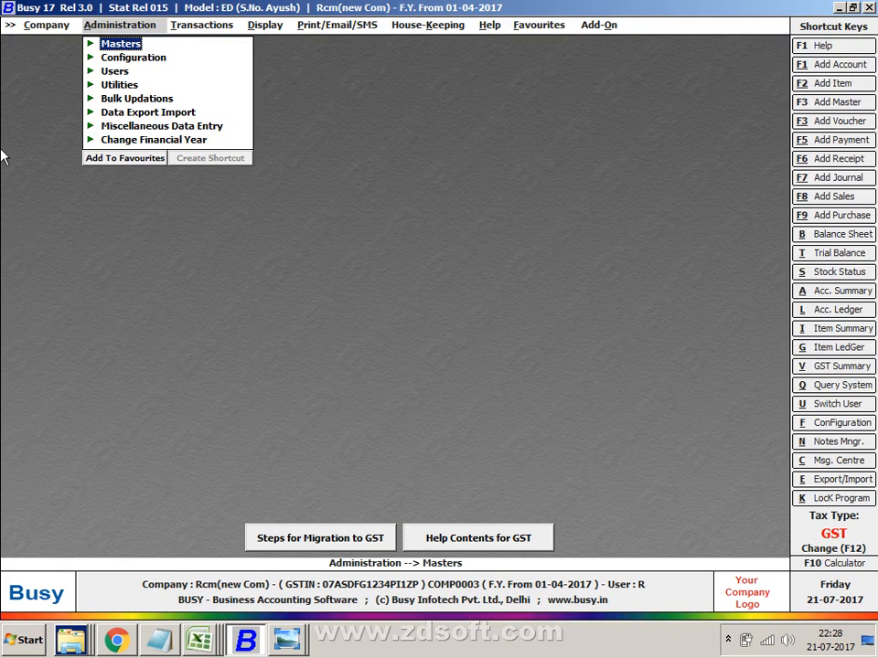
pyautogui.press('Return')
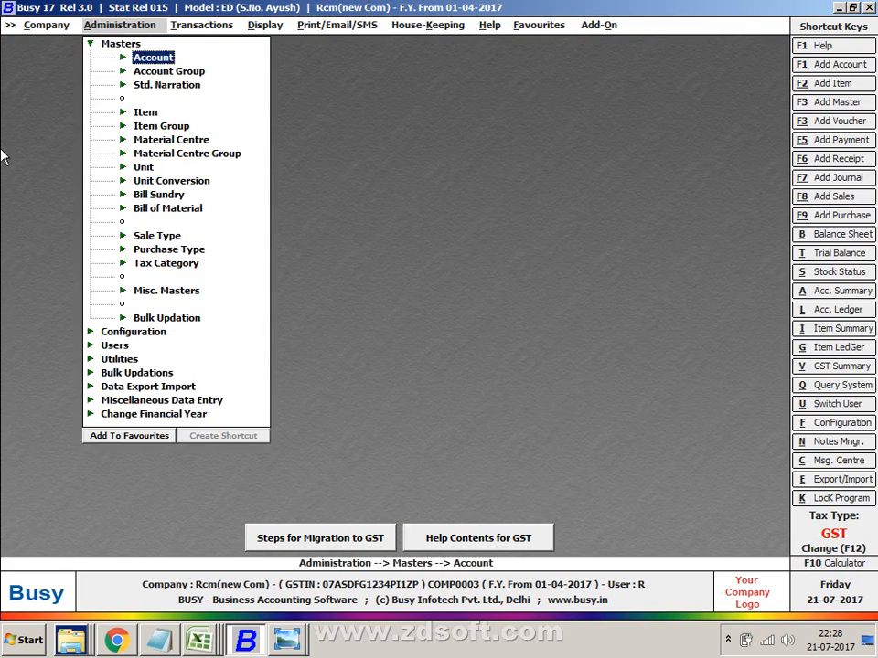
pyautogui.press('Return')
pyautogui.press('Return')
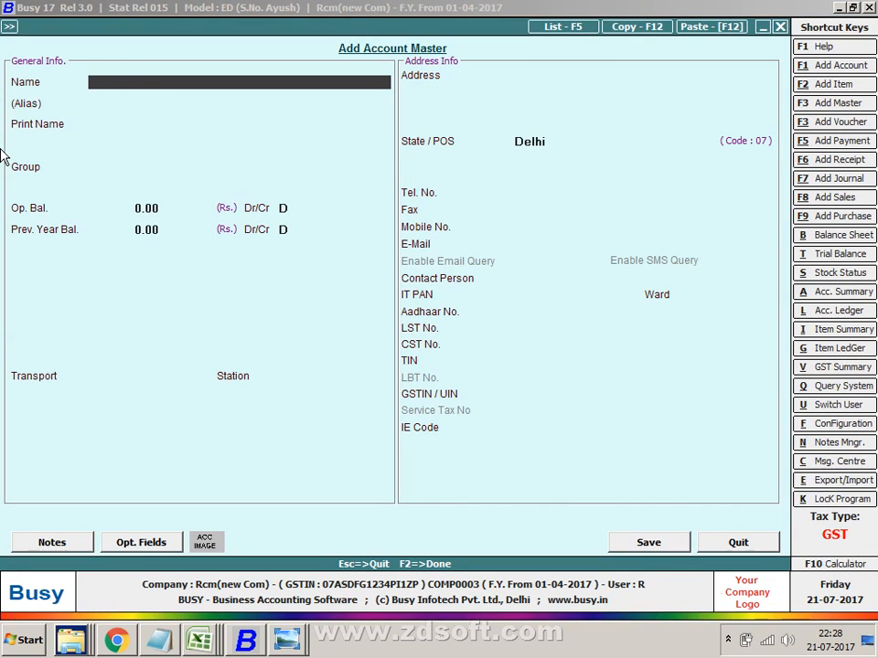
# - Copy Accounting Charges from the Excel Day Book into the new Busy account's name and extend it to "Accounting Charges 12%"
pyautogui.hotkey('alt', 'Tab')
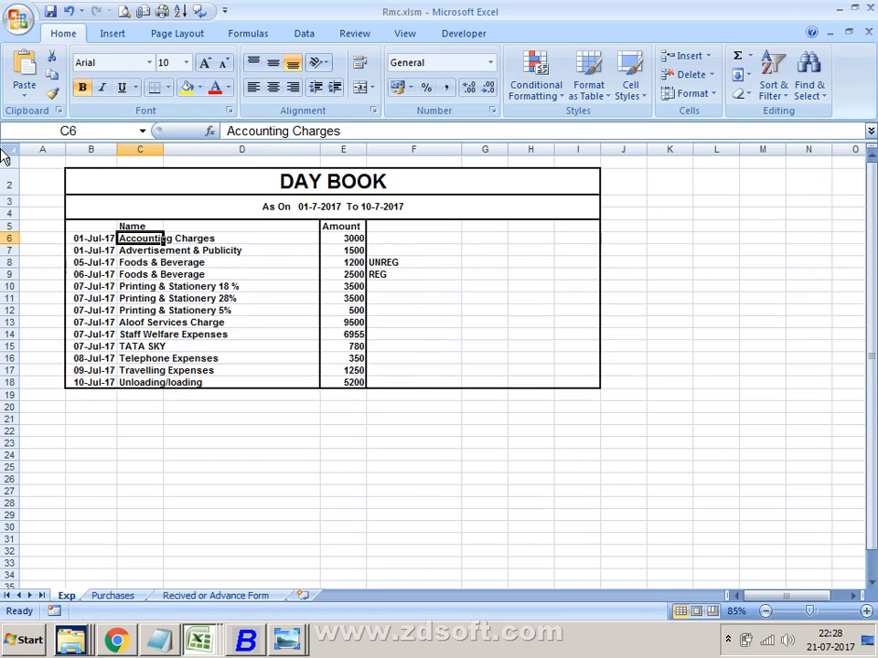
pyautogui.hotkey('ctrl', 'c')
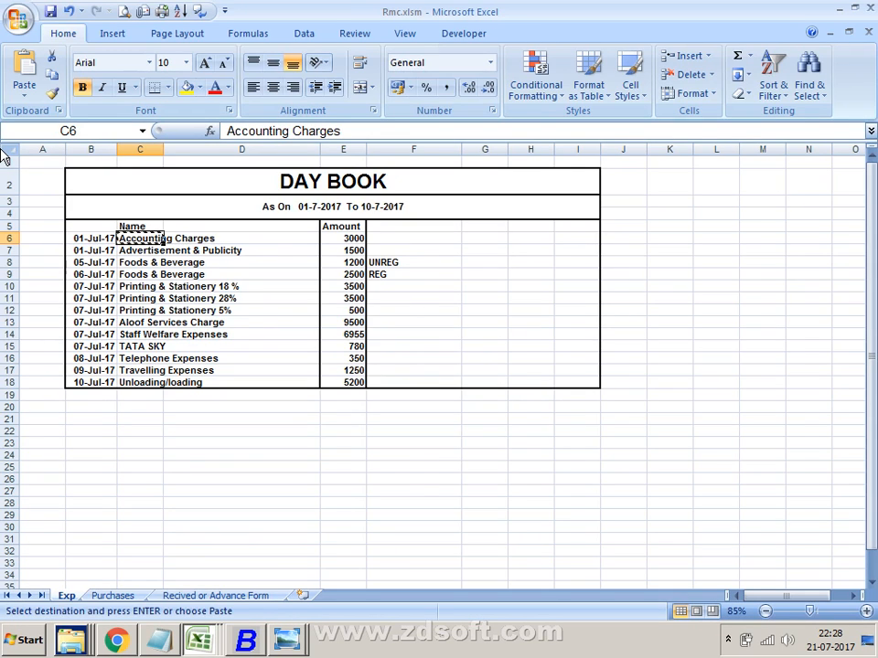
pyautogui.hotkey('alt', 'Tab')
pyautogui.hotkey('ctrl', 'v')
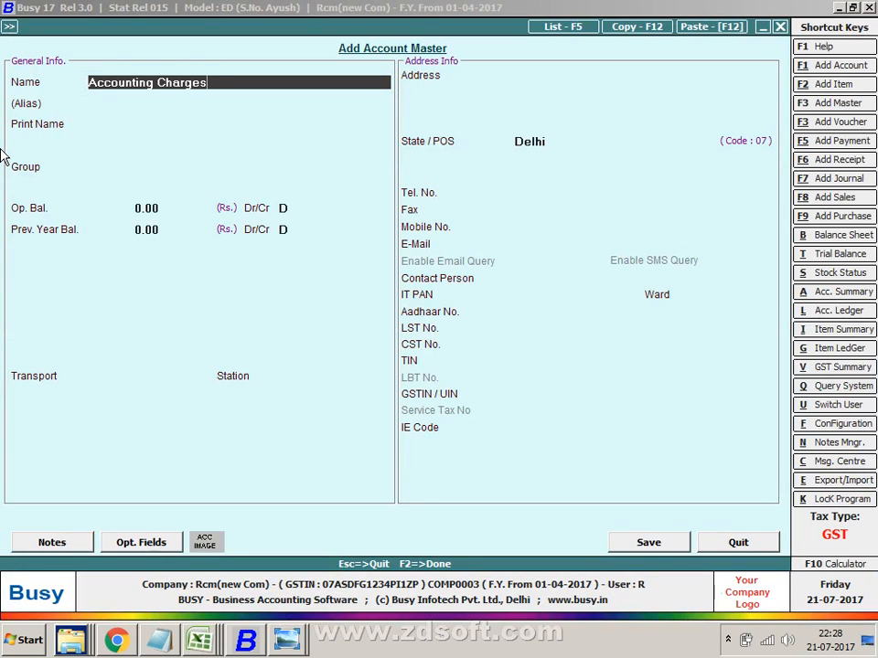
pyautogui.write('12%')
pyautogui.press('Return')
pyautogui.press('Return')
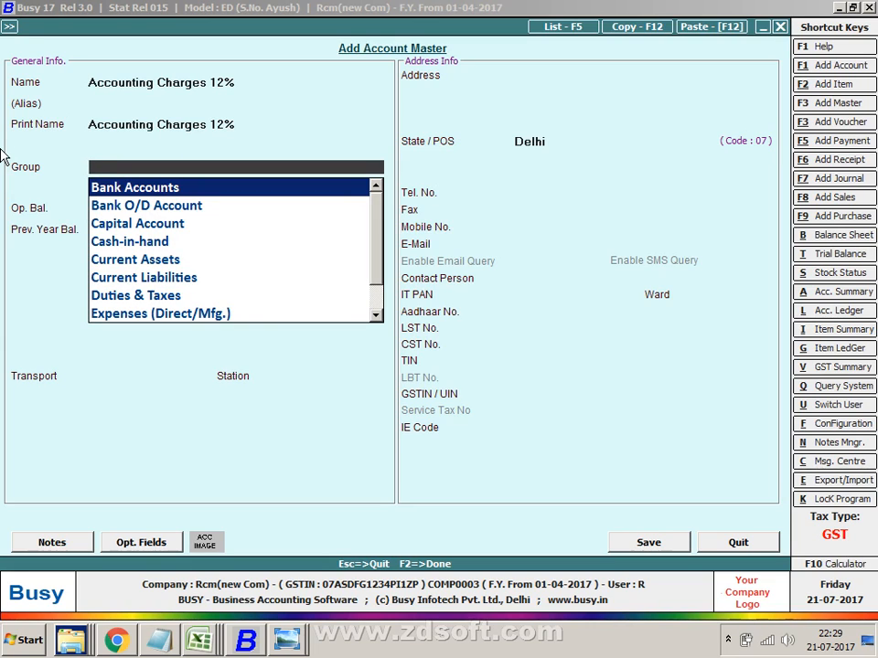
# - Assign the account to the Expenses (Indirect/Admn.) group and accept the default opening and previous-year balances
pyautogui.write('EX')
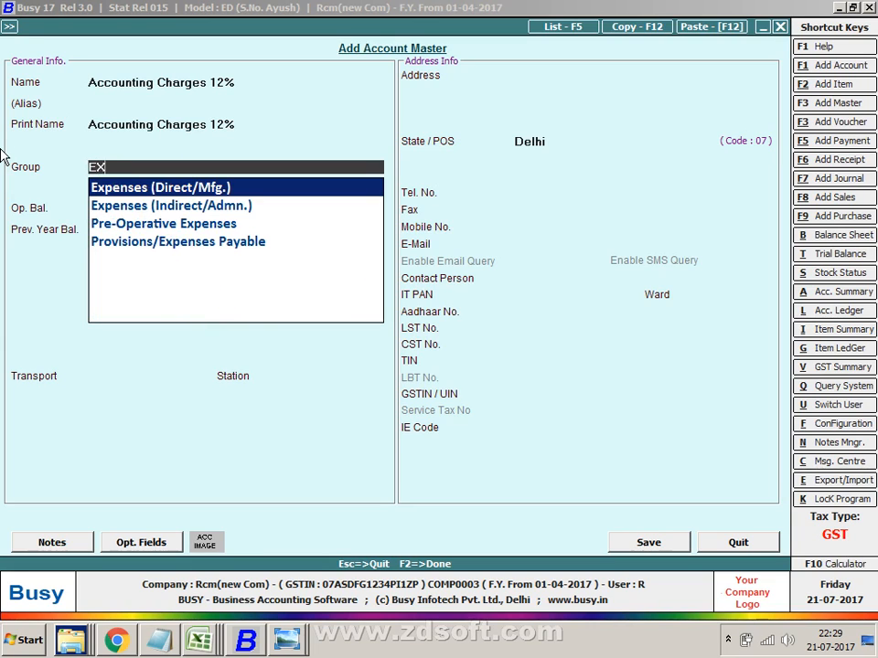
pyautogui.press('Down')
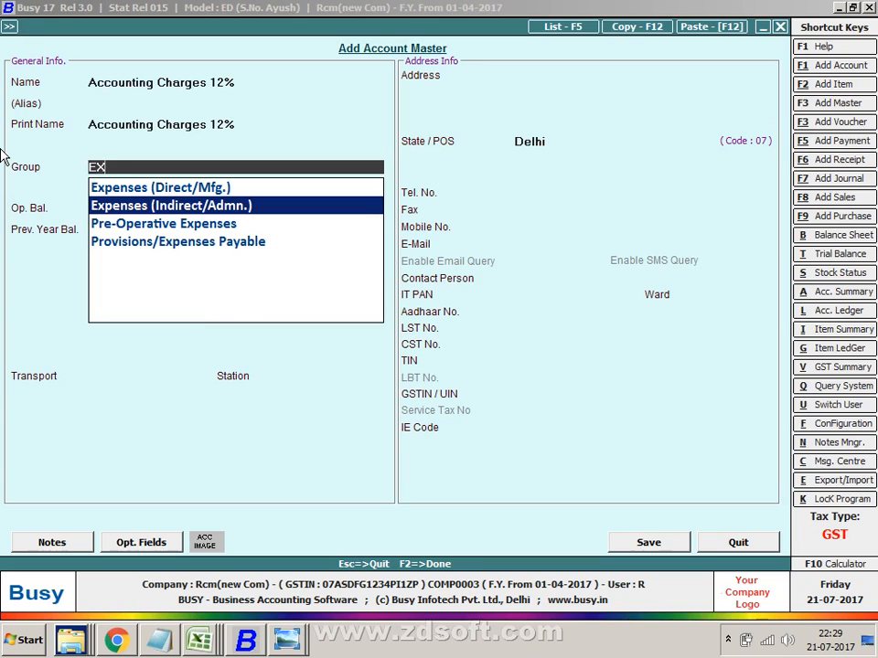
pyautogui.press('Return')
pyautogui.press('Return')
pyautogui.press('Return')
pyautogui.press('Return')
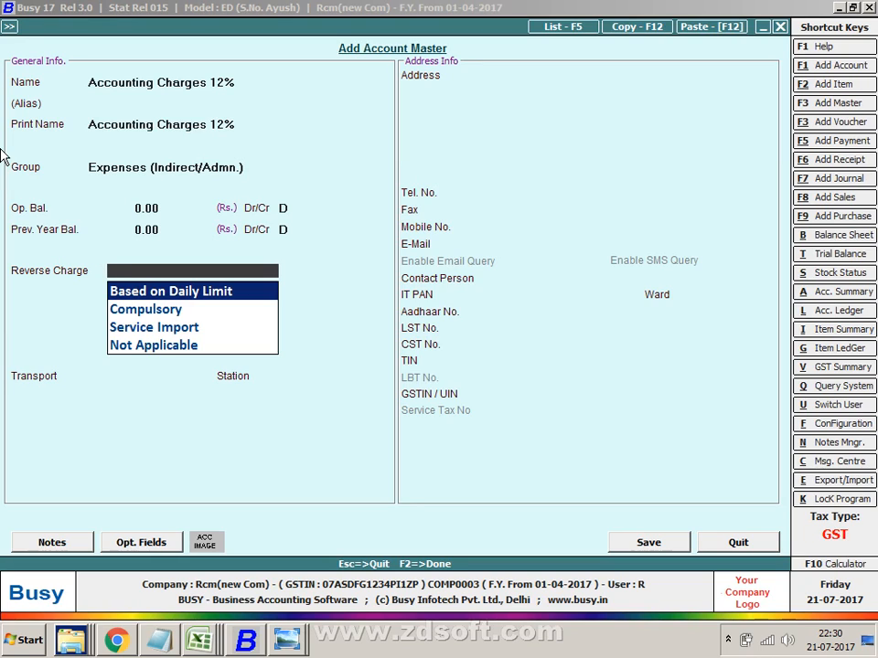
# - Set the account's reverse charge to Based on Daily Limit and its ITC eligibility to Input Services
pyautogui.press('Down')
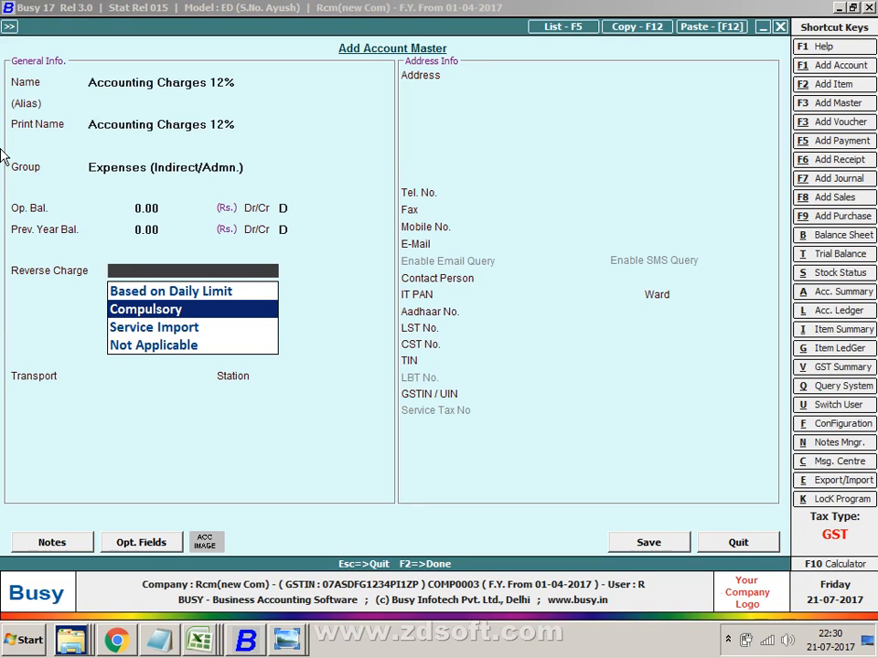
pyautogui.press('Down')
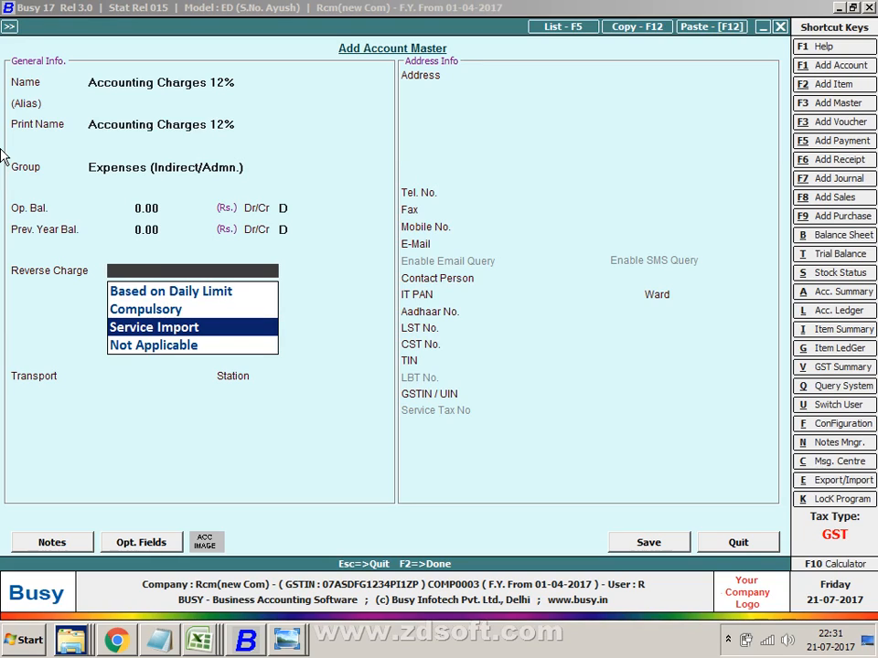
pyautogui.press('Up')
pyautogui.press('Up')
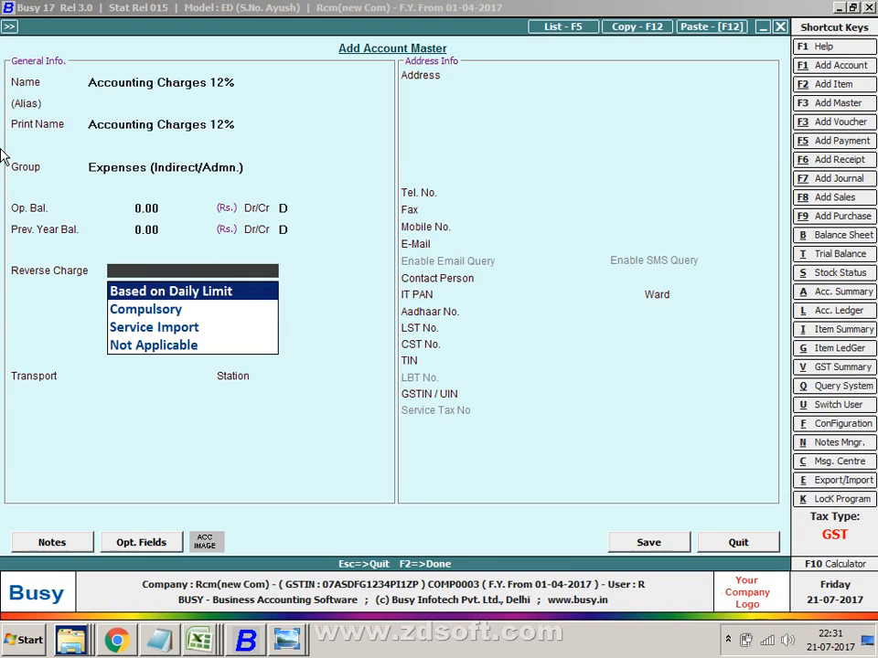
pyautogui.press('Return')
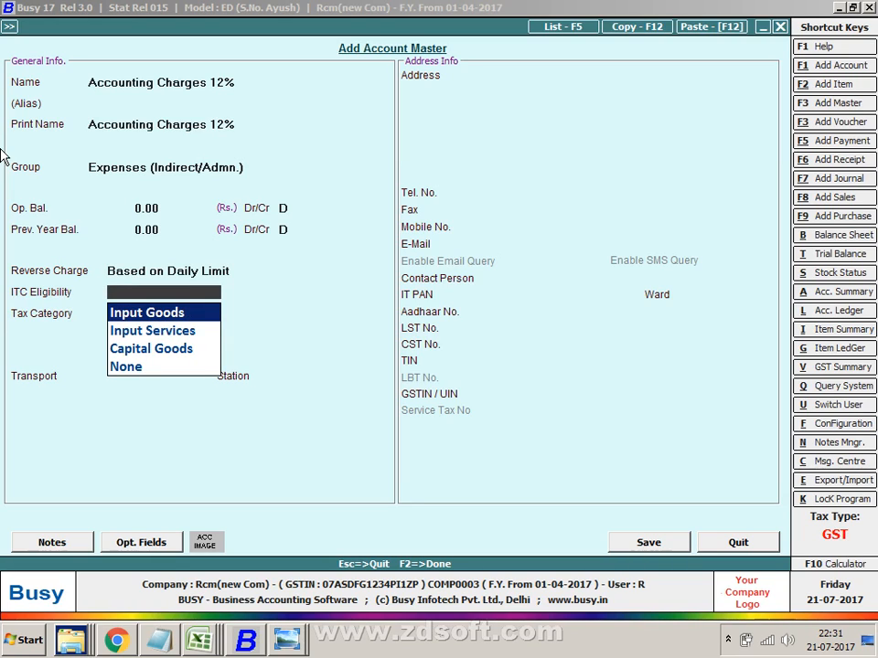
pyautogui.press('Down')
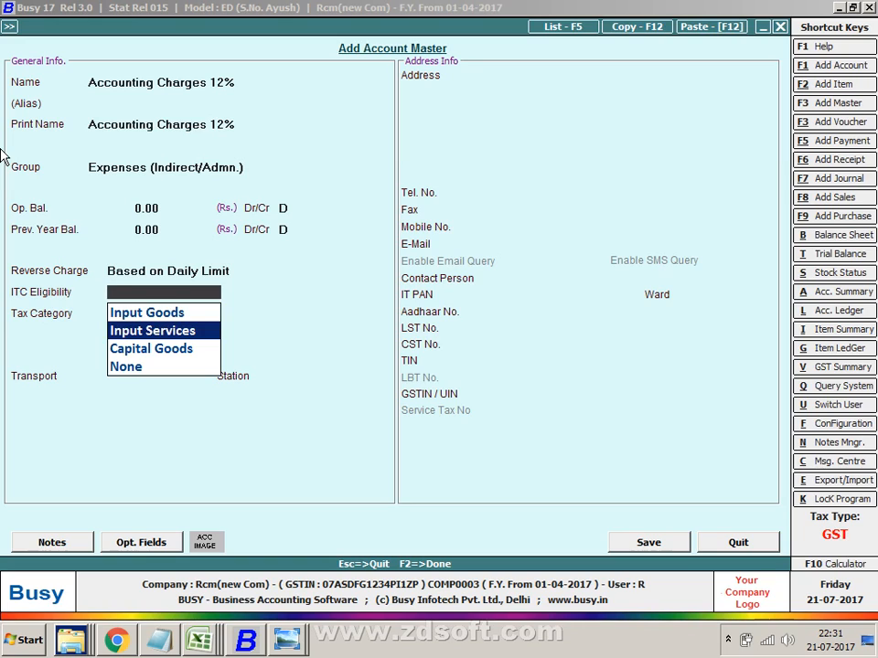
pyautogui.press('Return')
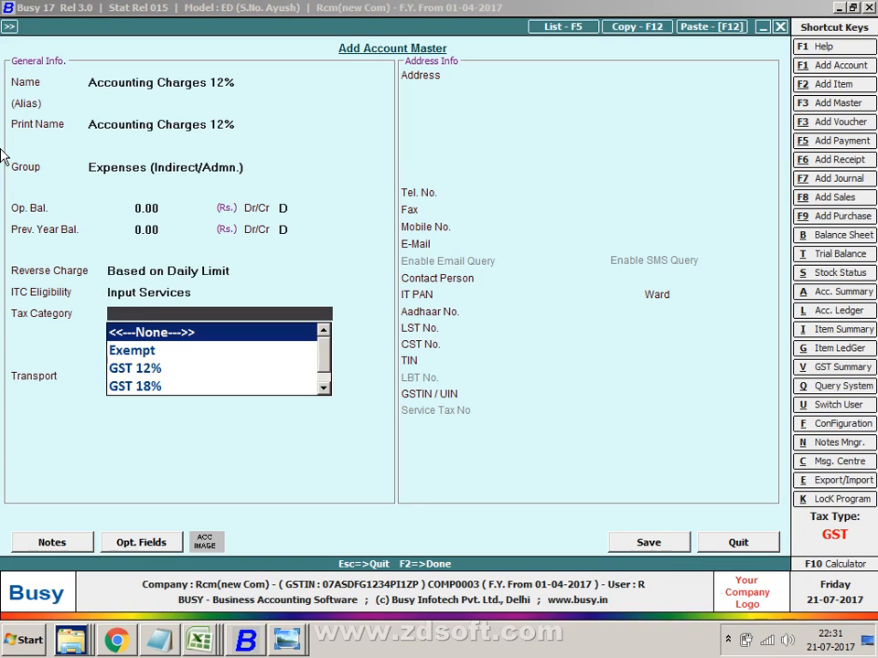
# - Set the tax category to GST 12% and save the Accounting Charges 12% account
pyautogui.press('Down')
pyautogui.press('Down')
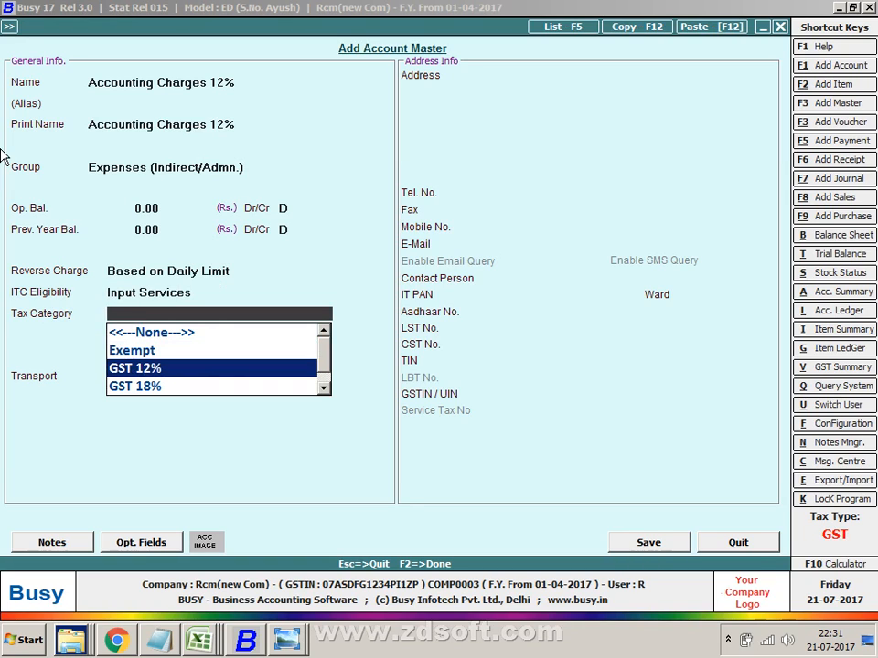
pyautogui.press('Return')
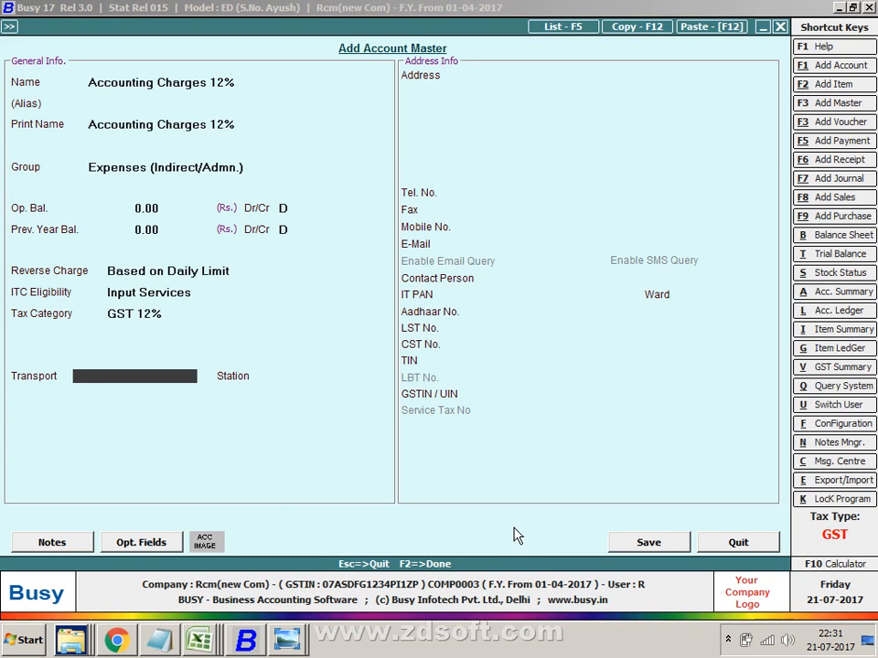
pyautogui.click(629, 543)
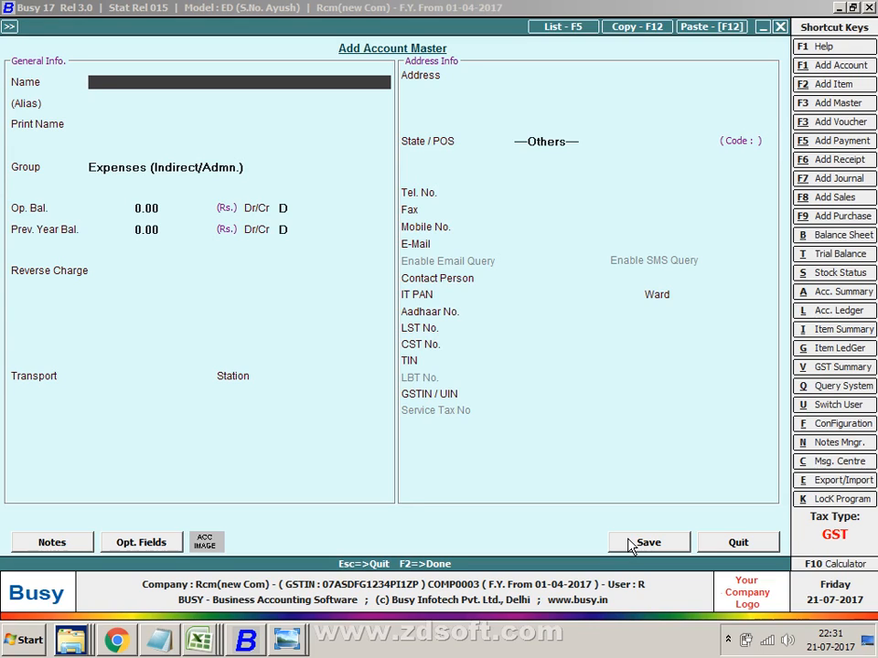
# - Copy Advertisement & Publicity from the Excel Day Book into a new Busy account's name and extend it to "Advertisement & Publicity 18%"
pyautogui.press('Escape')
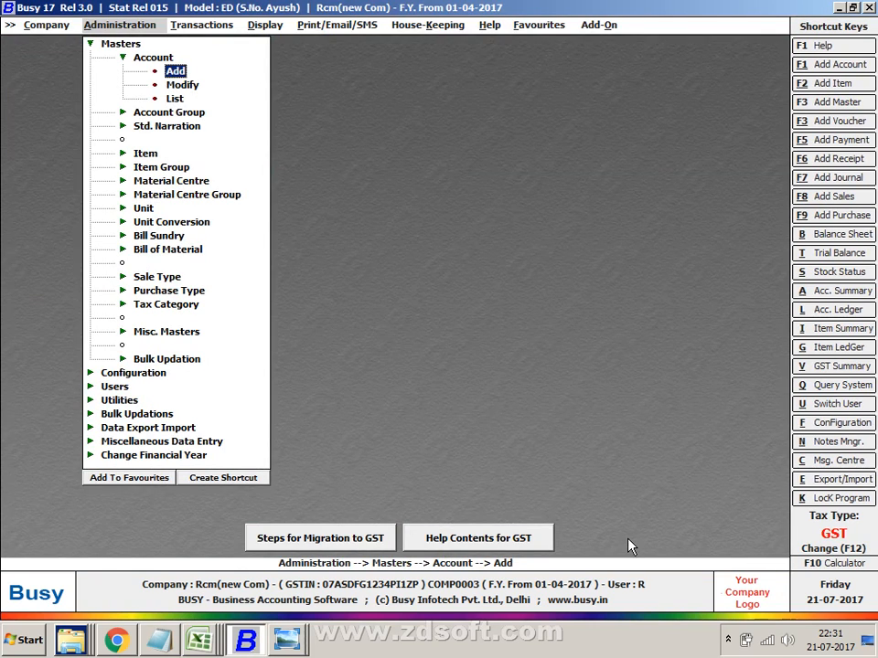
pyautogui.hotkey('alt', 'Tab')
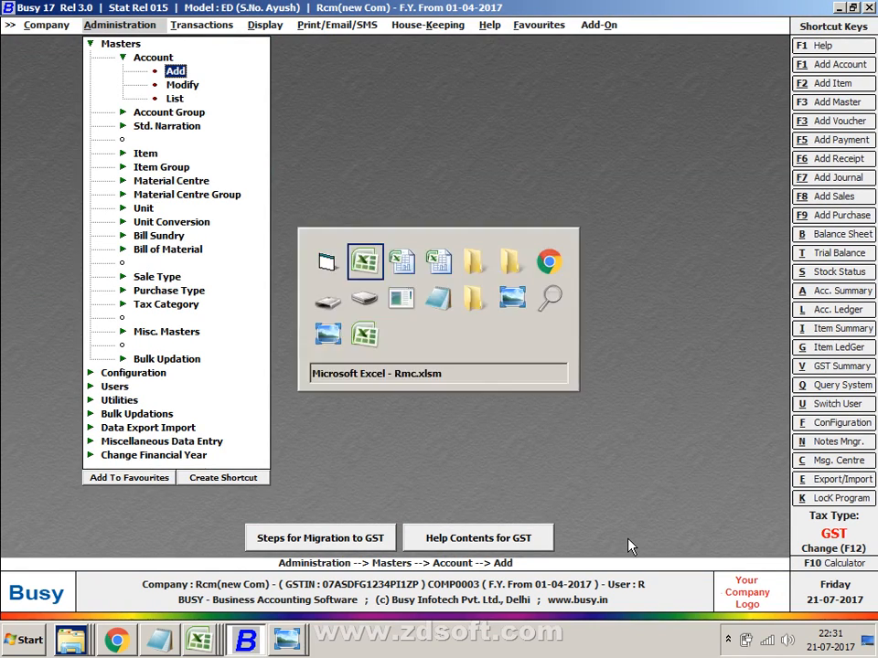
pyautogui.press('Down')
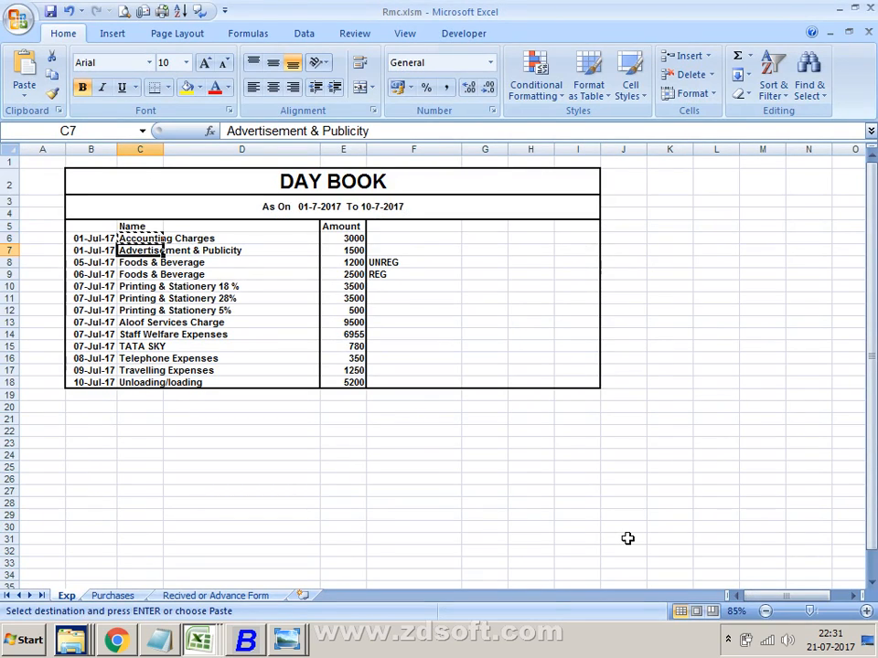
pyautogui.hotkey('alt', 'Tab')
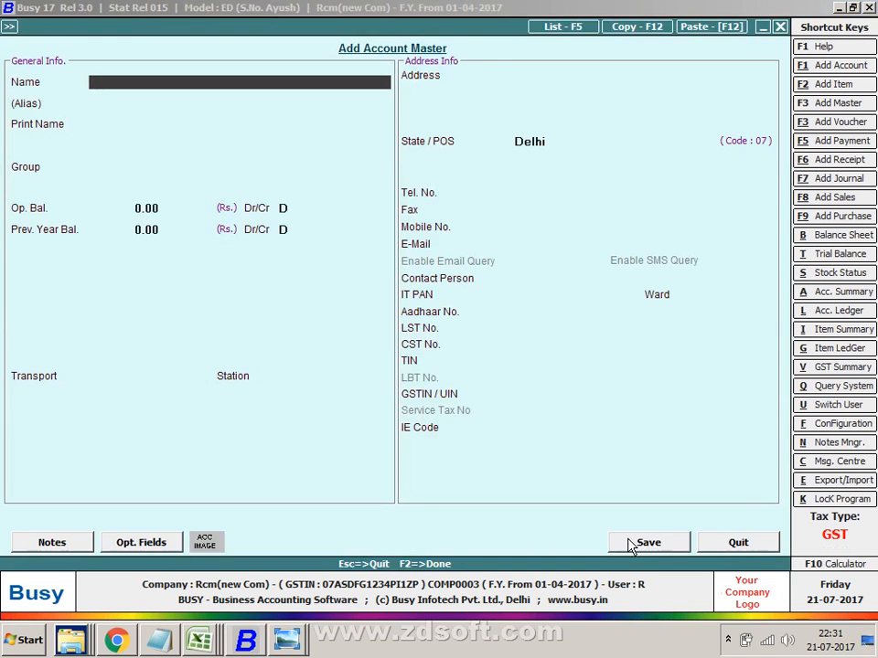
pyautogui.write('Advertisement & Publicity')
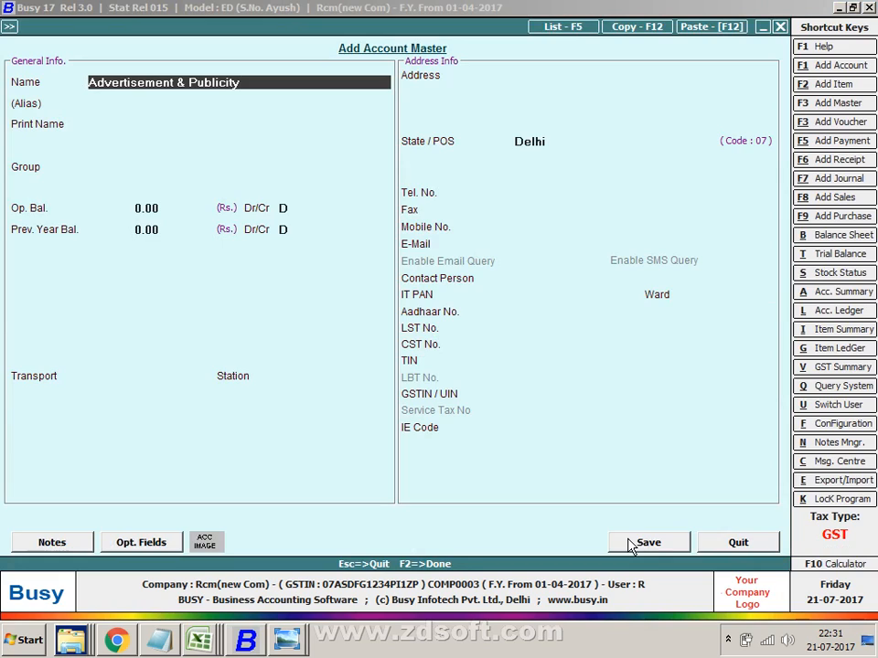
pyautogui.write('12')
pyautogui.press('BackSpace')
pyautogui.write('8%')
pyautogui.press('Return')
pyautogui.press('Return')
pyautogui.press('Return')
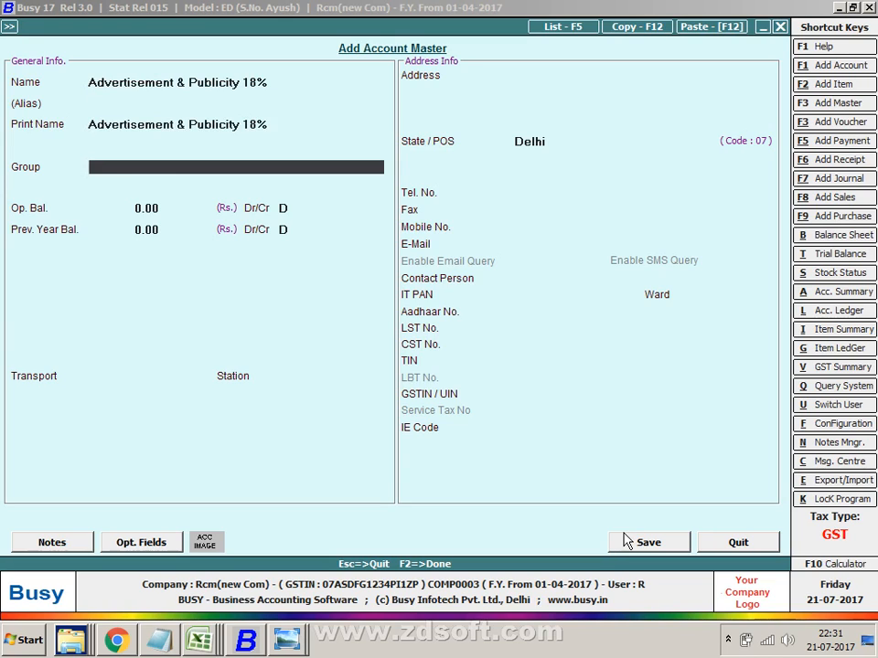
# - Assign the Advertisement & Publicity 18% account to the Expenses (Indirect/Admn.) group and accept the default opening and previous-year balances
pyautogui.write('EX')
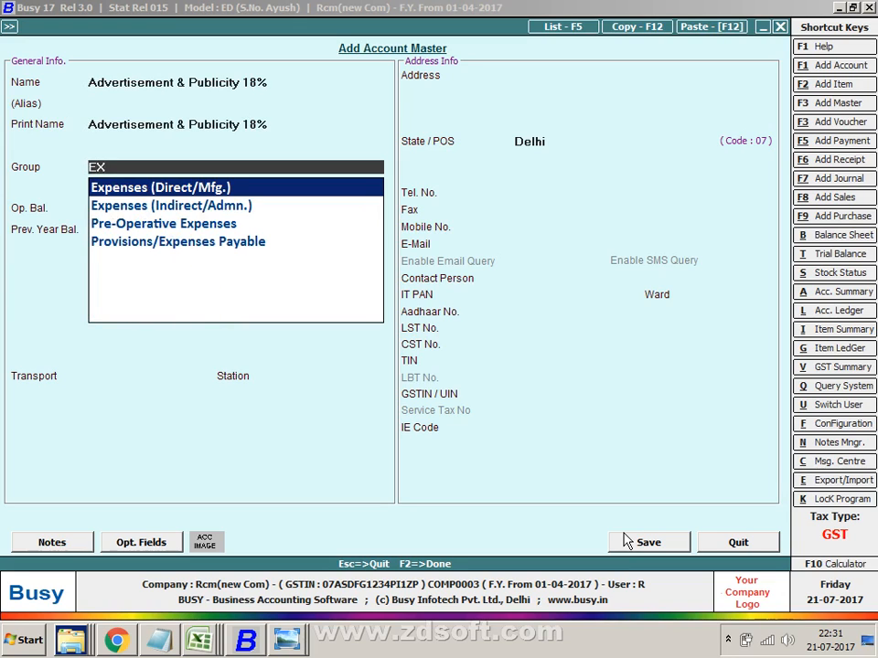
pyautogui.press('Down')
pyautogui.press('Return')
pyautogui.press('Return')
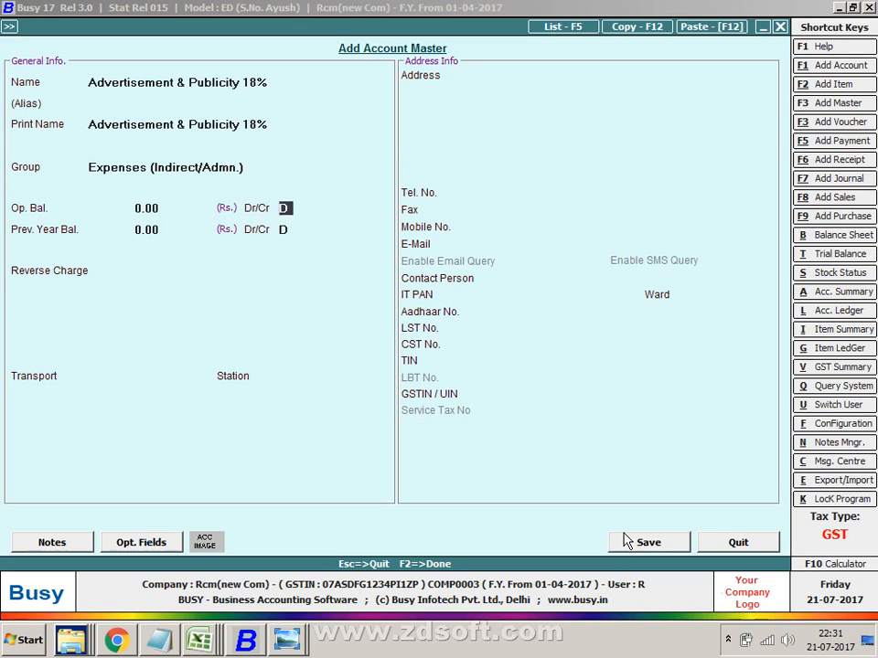
pyautogui.press('Return')
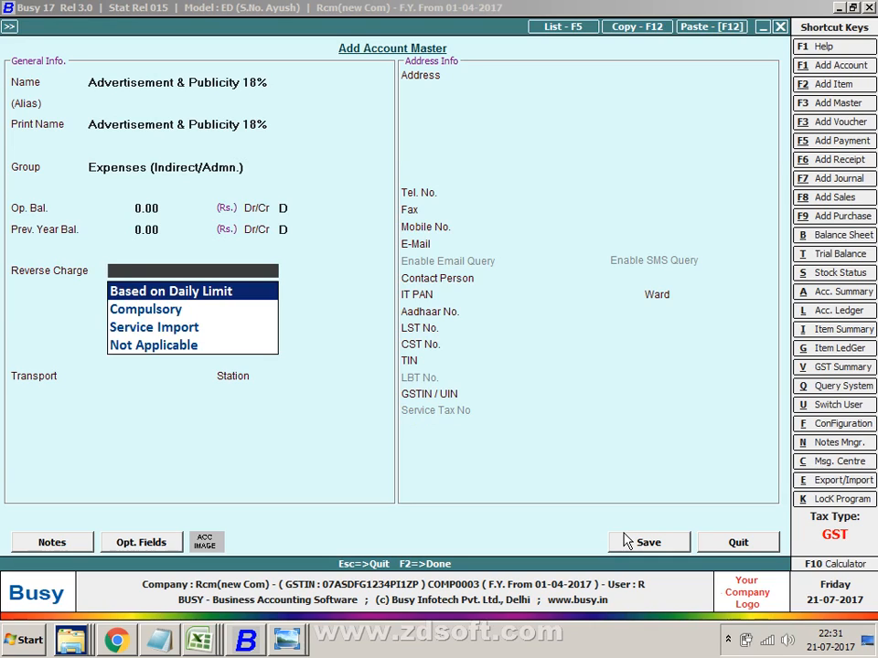
# - Set the Advertisement & Publicity 18% account's reverse charge to Based on Daily Limit and its ITC eligibility to Input Services
pyautogui.press('Return')
pyautogui.press('Down')
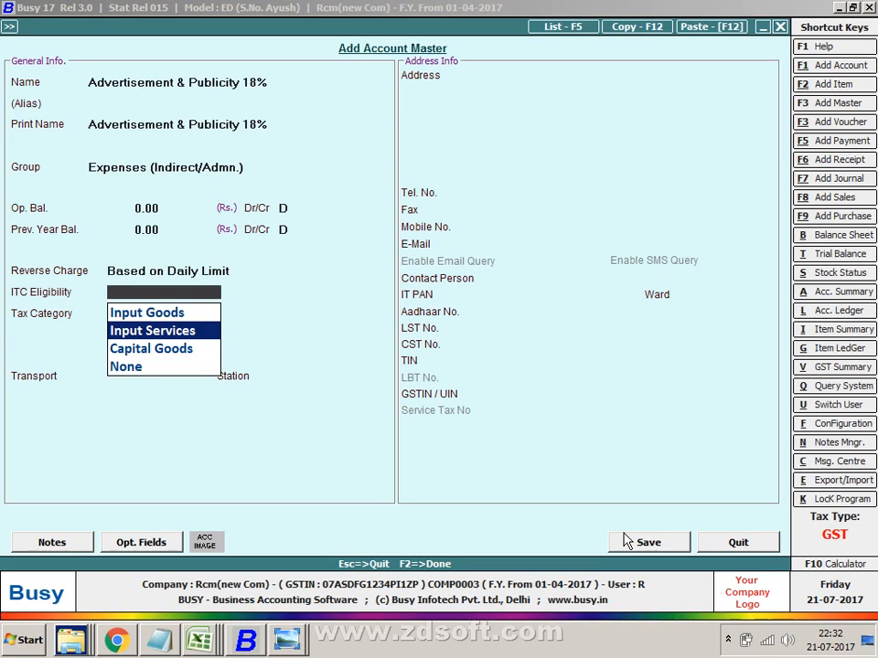
pyautogui.press('Return')
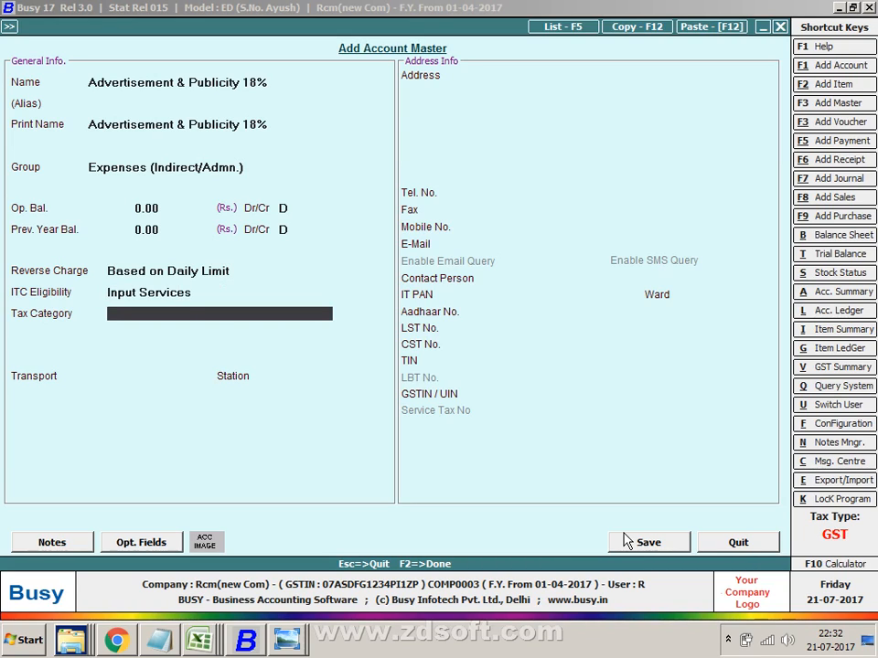
# - Set the tax category to GST 18% and save the Advertisement & Publicity 18% account
pyautogui.press('space')
pyautogui.write('18')
pyautogui.press('Return')
pyautogui.press('Return')
pyautogui.press('Return')
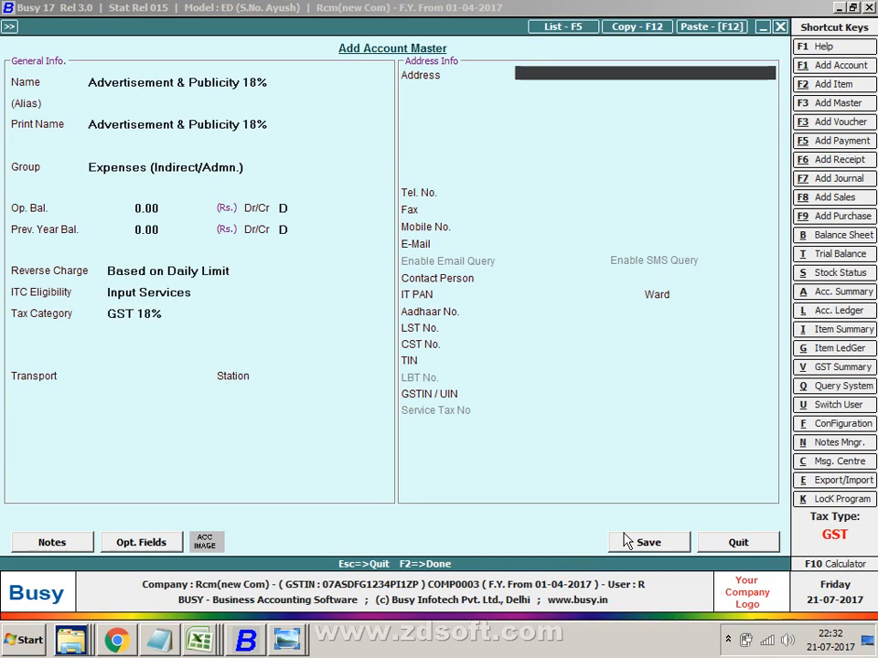
pyautogui.press('Return')
pyautogui.click(625, 542)
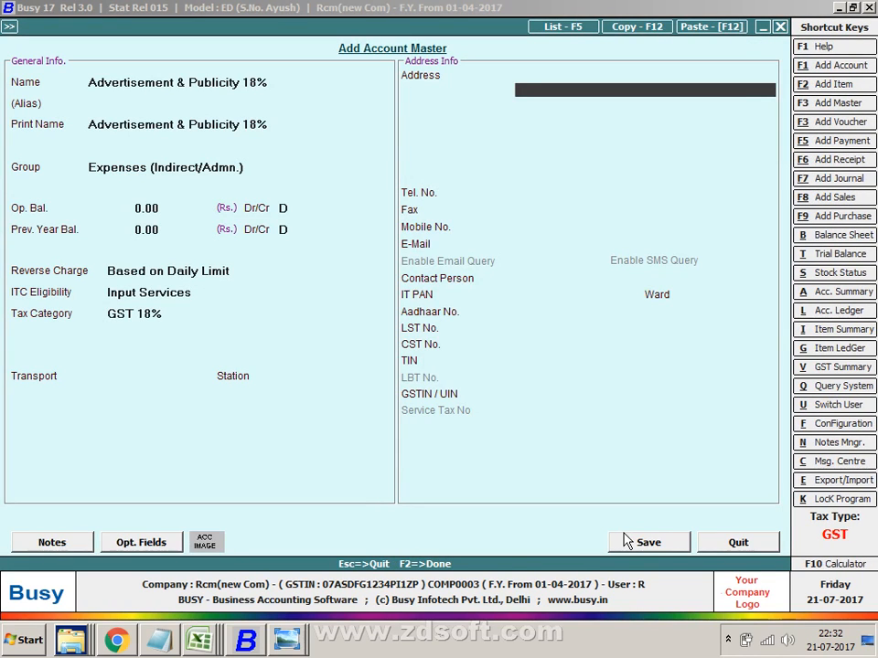
pyautogui.click(625, 542)
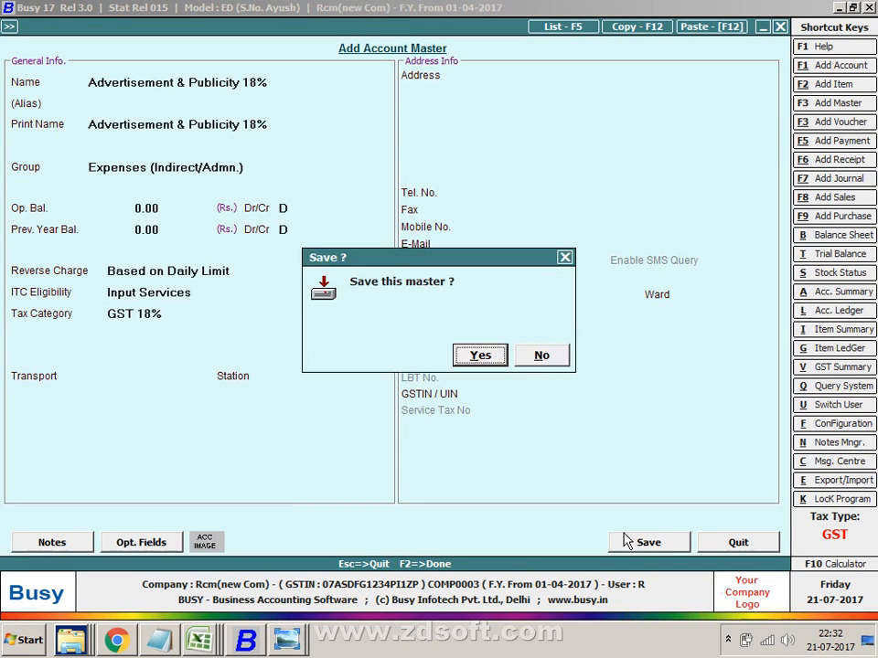
pyautogui.press('Return')
# - Copy Foods & Beverage from the Excel Day Book into the new Busy account's name and extend it to "Foods & Beverage 18%"
pyautogui.hotkey('alt', 'Tab')
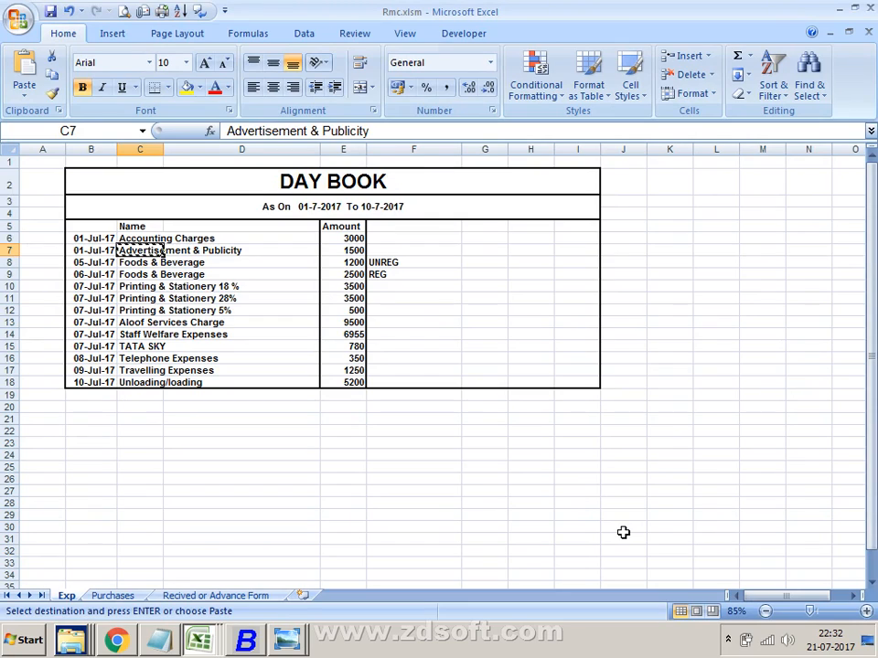
pyautogui.press('Down')
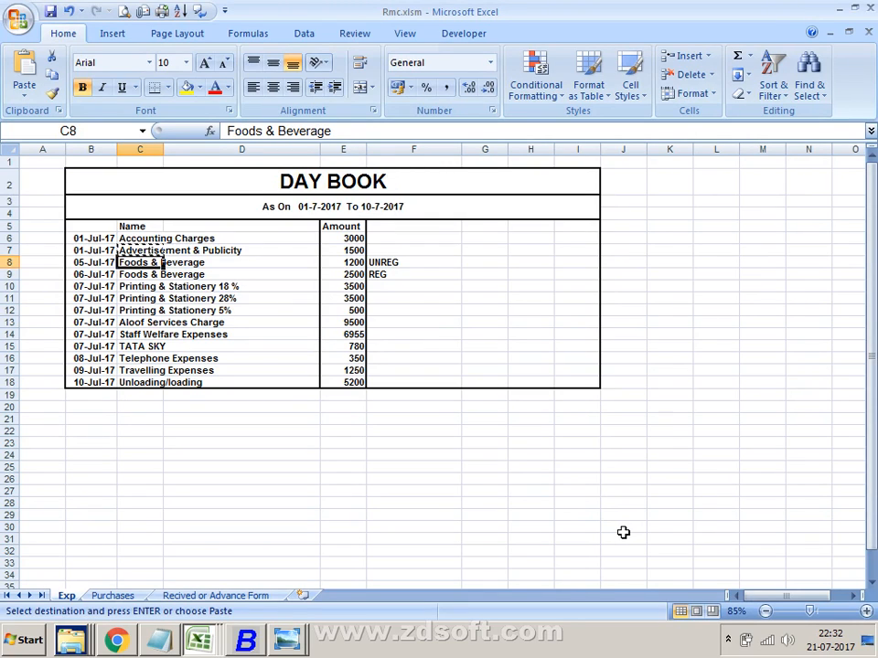
pyautogui.hotkey('ctrl', 'c')
pyautogui.hotkey('alt', 'Tab')
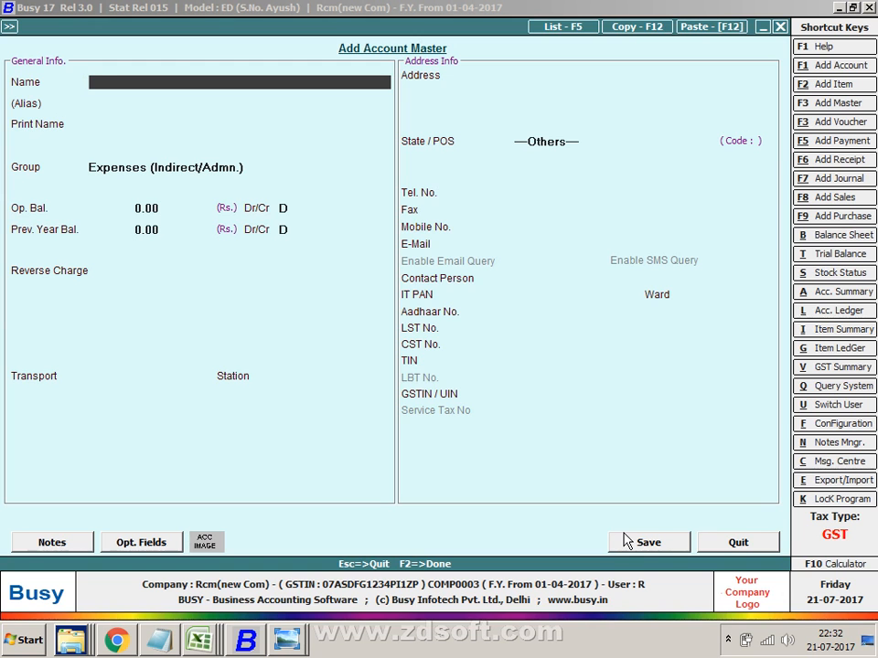
pyautogui.hotkey('ctrl', 'v')
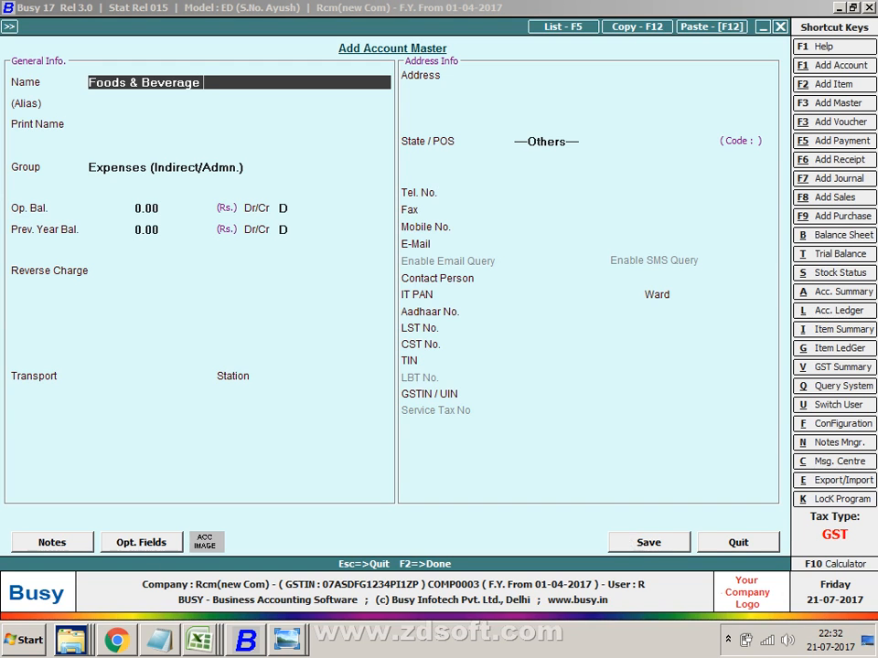
pyautogui.write('18%')
pyautogui.press('Return')
pyautogui.press('Return')
pyautogui.press('Return')
# - Keep the Expenses (Indirect/Admn.) group and the default balances for the Foods & Beverage 18% account
pyautogui.press('Return')
pyautogui.press('Return')
pyautogui.press('Return')
pyautogui.press('Return')
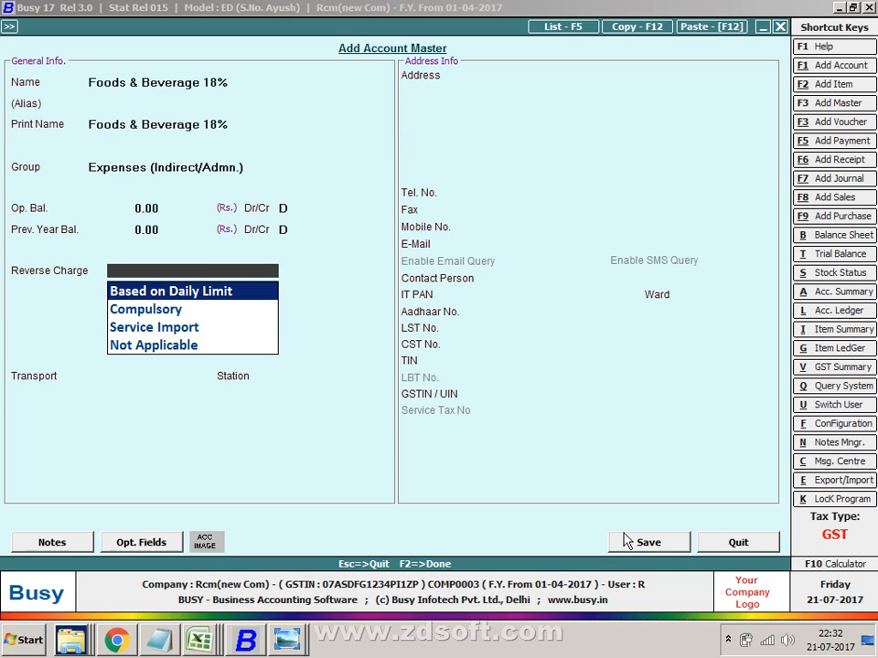
# - Set the Foods & Beverage 18% account's reverse charge to Based on Daily Limit and its ITC eligibility to Input Services
pyautogui.press('Down')
pyautogui.press('Down')
pyautogui.press('Up')
pyautogui.press('Up')
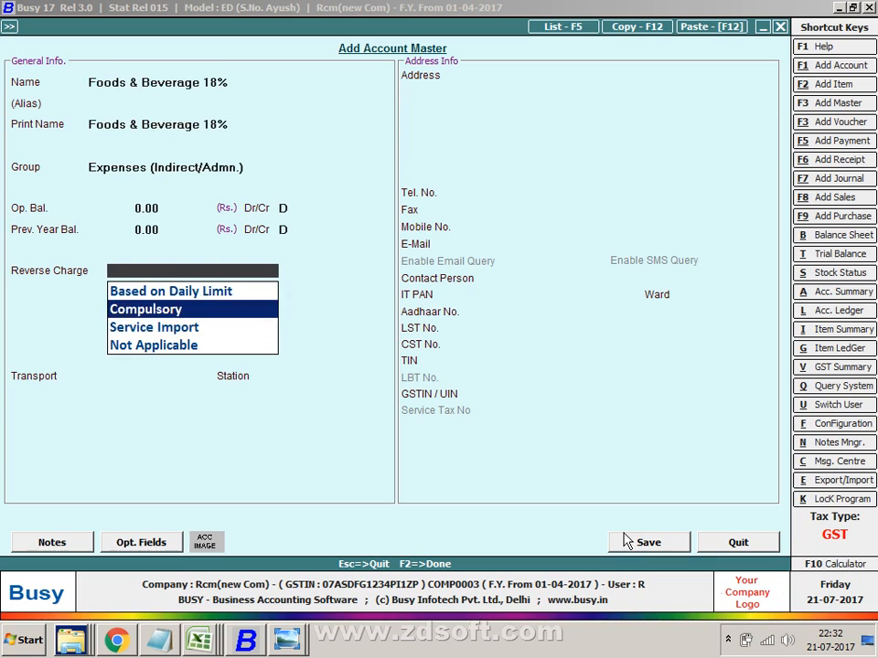
pyautogui.press('Return')
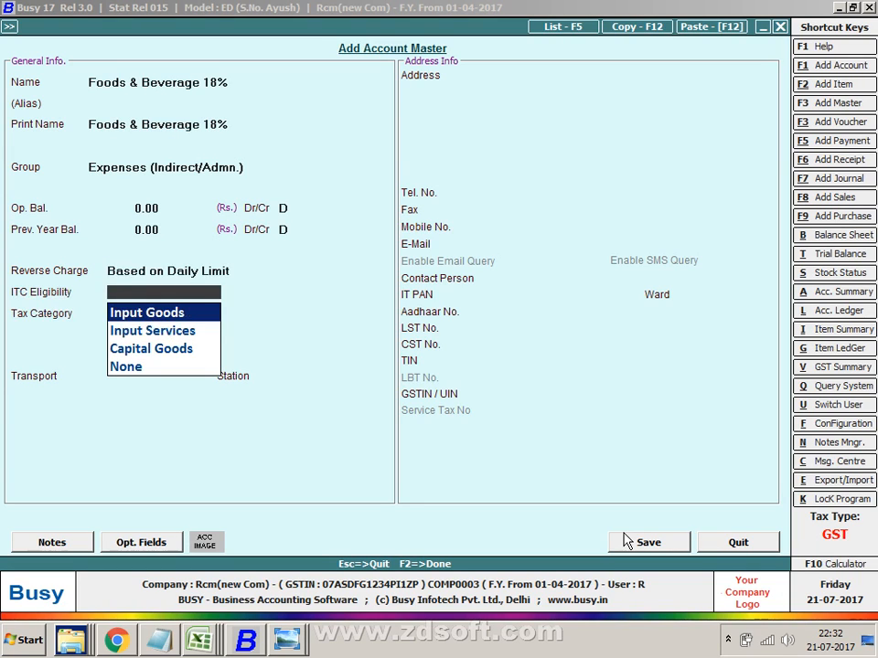
pyautogui.press('Down')
pyautogui.press('Down')
pyautogui.press('Up')
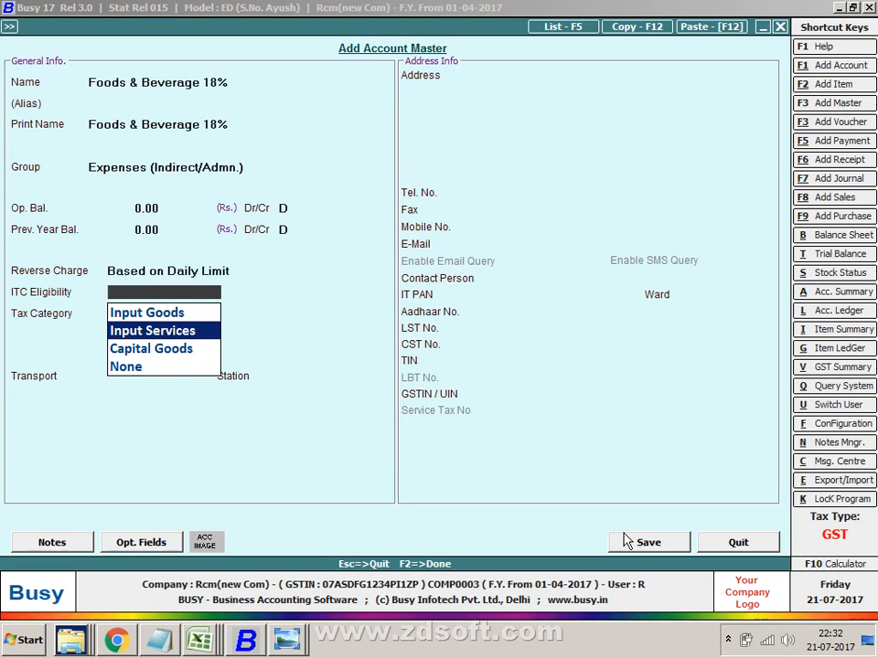
pyautogui.press('Return')
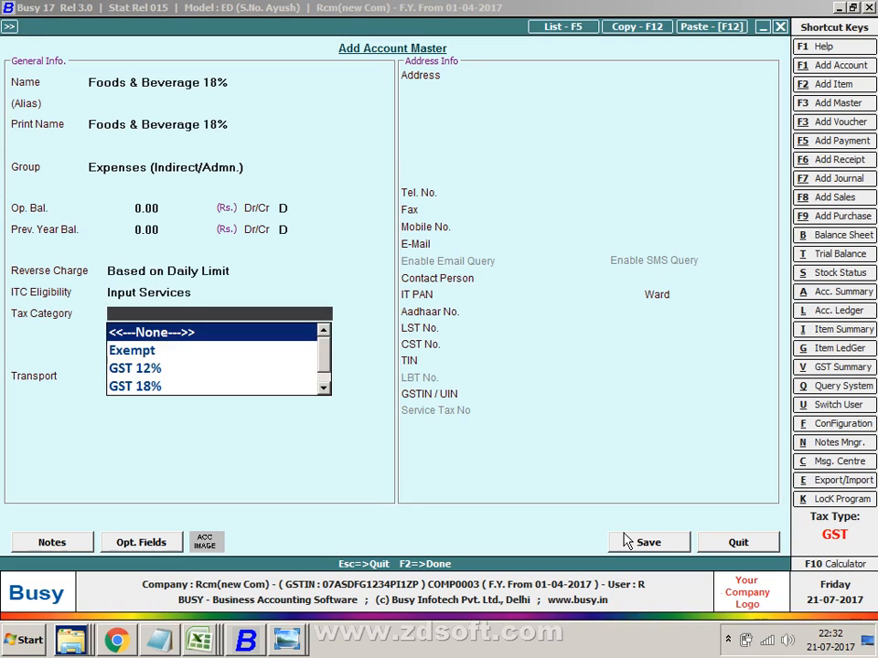
# - Set the tax category to GST 18% and save the Foods & Beverage 18% account
pyautogui.press('Down')
pyautogui.press('Down')
pyautogui.press('Return')
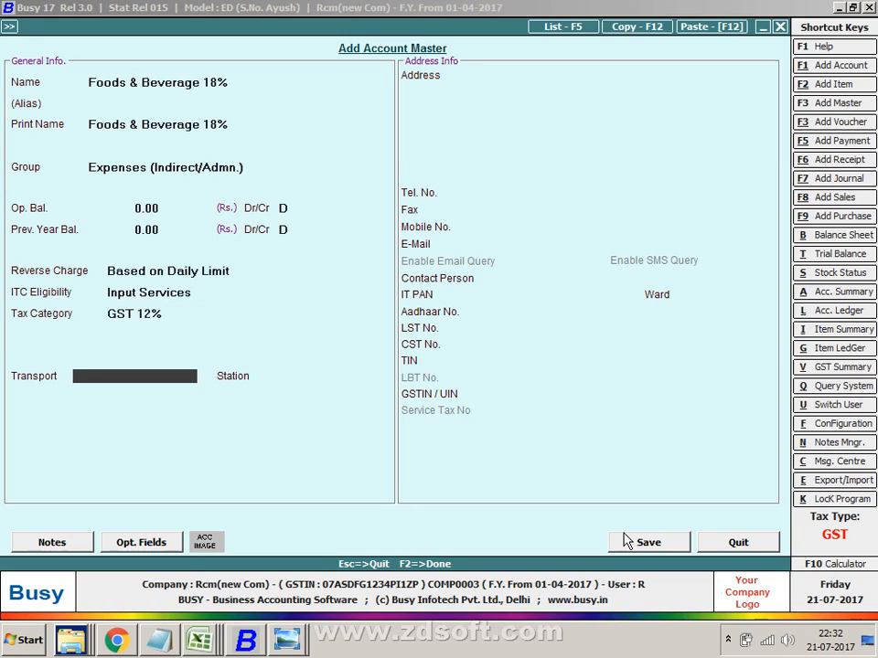
pyautogui.write('18')
pyautogui.press('Return')
# - Copy Printing & Stationery 18 % from the Excel Day Book into the new Busy account's name and accept it as the print name
pyautogui.hotkey('alt', 'Tab')
pyautogui.press('Down')
pyautogui.press('Down')
pyautogui.press('Down')
pyautogui.press('Down')
pyautogui.press('Down')
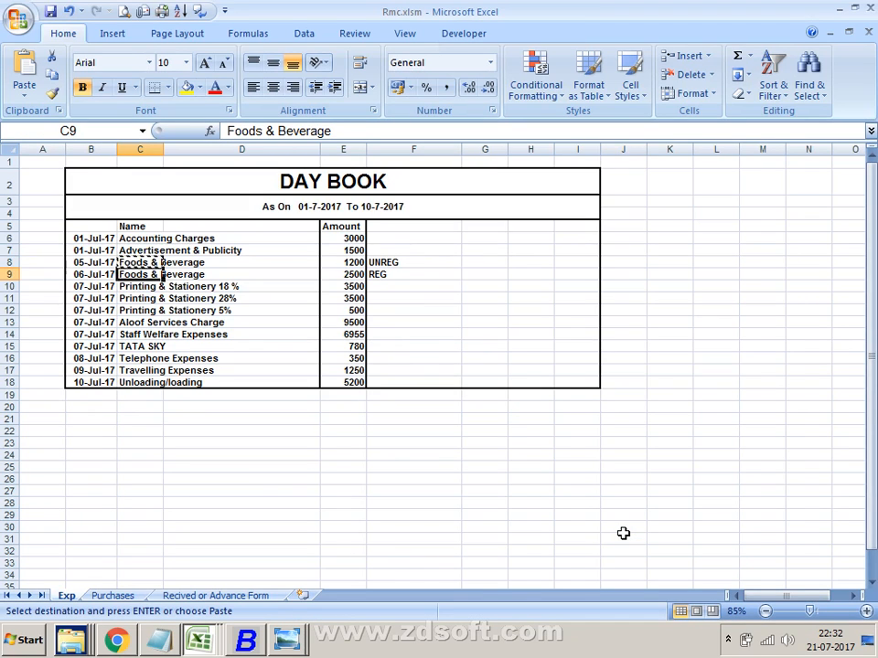
pyautogui.press('Down')
pyautogui.press('Up')
pyautogui.press('Up')
pyautogui.press('Up')
pyautogui.press('Up')
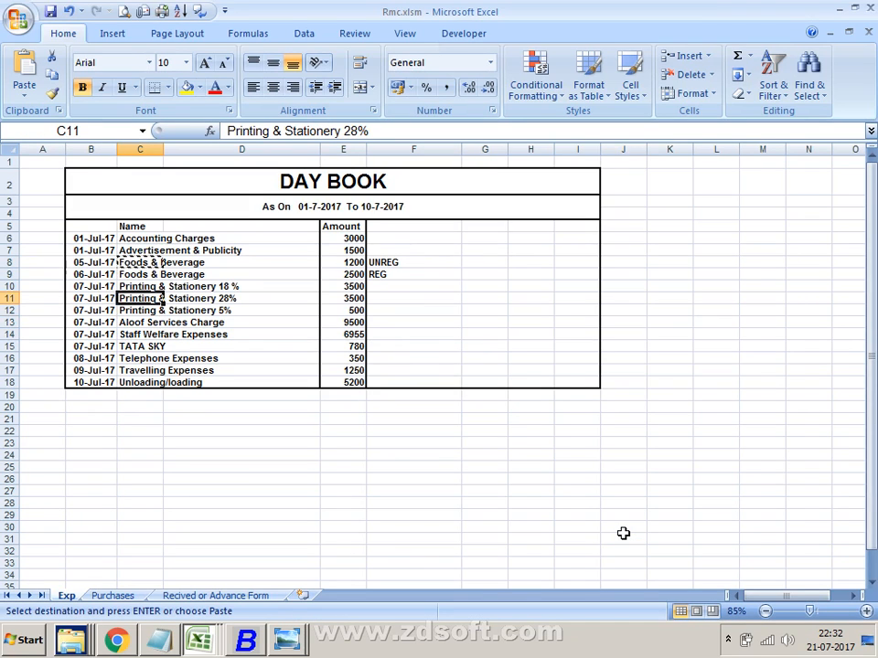
pyautogui.press('Escape')
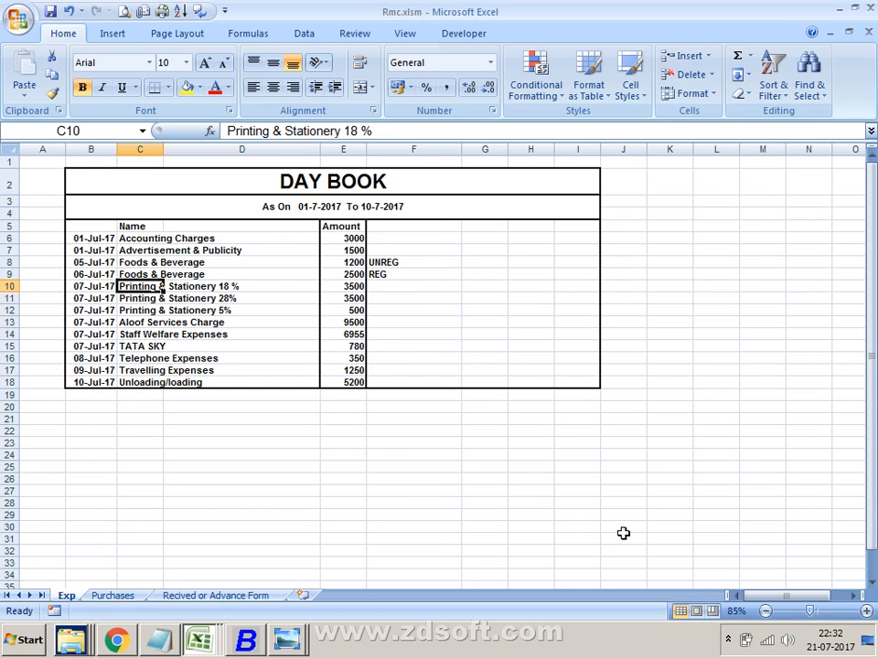
pyautogui.hotkey('ctrl', 'c')
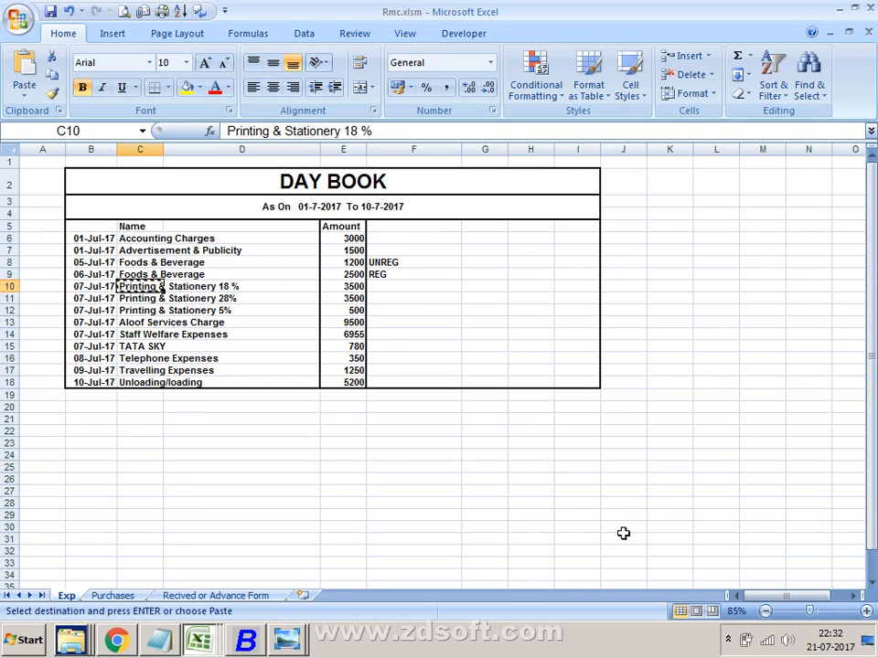
pyautogui.hotkey('alt', 'Tab')
pyautogui.hotkey('ctrl', 'v')
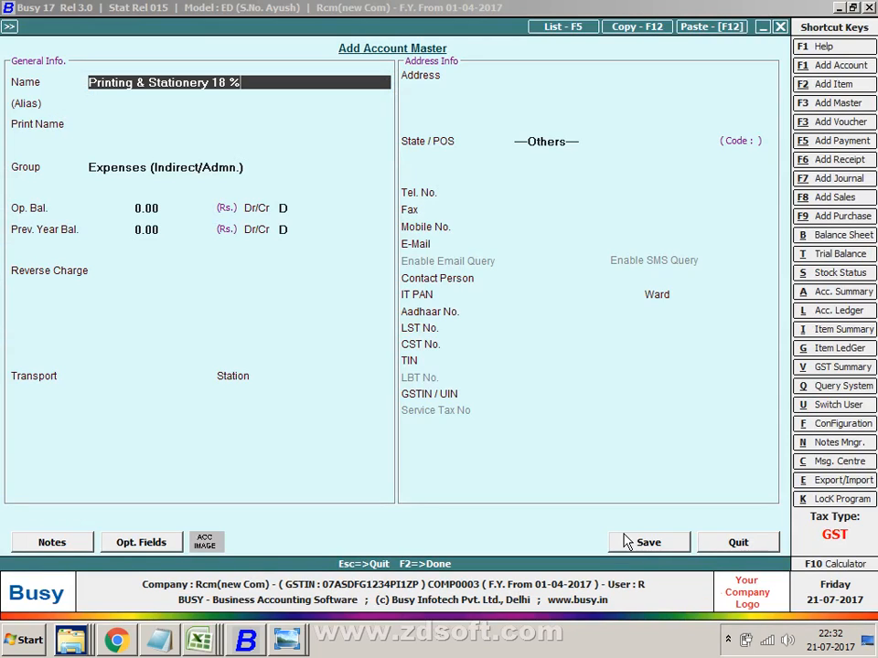
pyautogui.press('Return')
pyautogui.press('Return')
pyautogui.press('Return')
# - Keep the Expenses (Indirect/Admn.) group and the default balances for the Printing & Stationery 18 % account
pyautogui.press('Return')
pyautogui.press('Return')
pyautogui.press('Return')
pyautogui.press('Return')
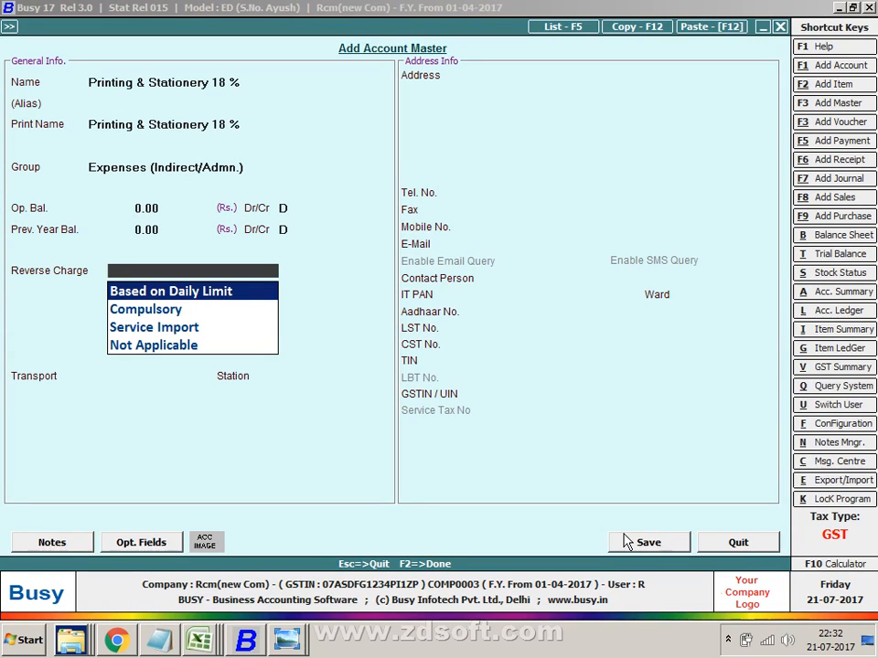
# - Set the Printing & Stationery 18 % account's reverse charge to Based on Daily Limit and its ITC eligibility to Input Goods
pyautogui.press('Return')
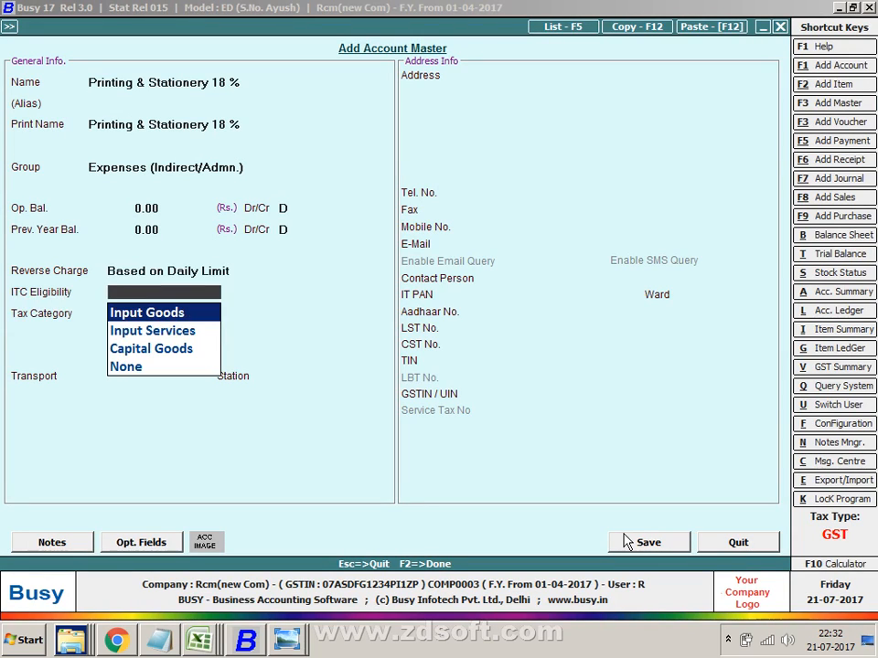
pyautogui.press('Down')
pyautogui.press('Up')
pyautogui.press('Return')
# - Set the tax category to GST 18%, save the Printing & Stationery 18 % account and return to the Excel Day Book
pyautogui.write('18')
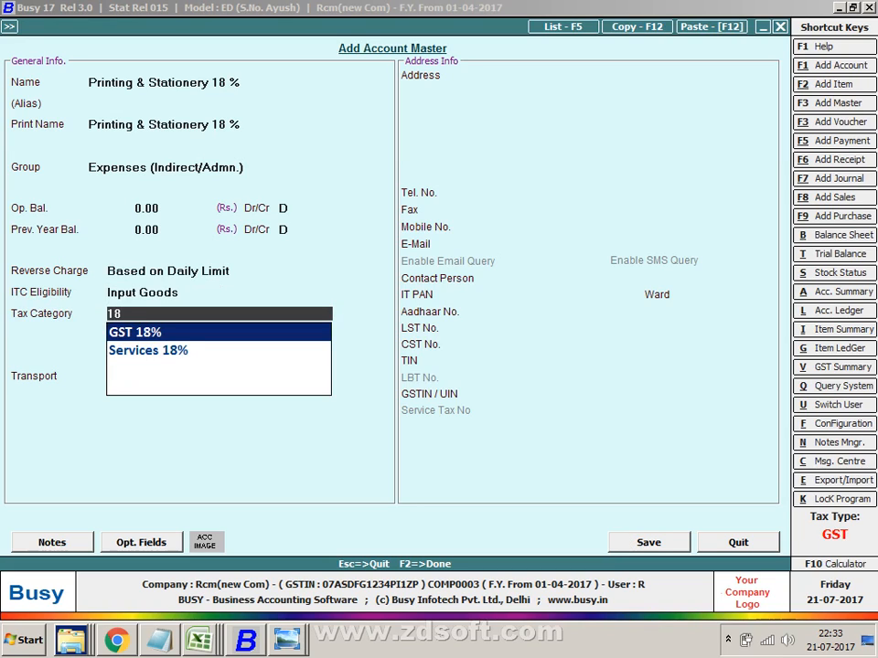
pyautogui.press('Return')
pyautogui.press('Return')
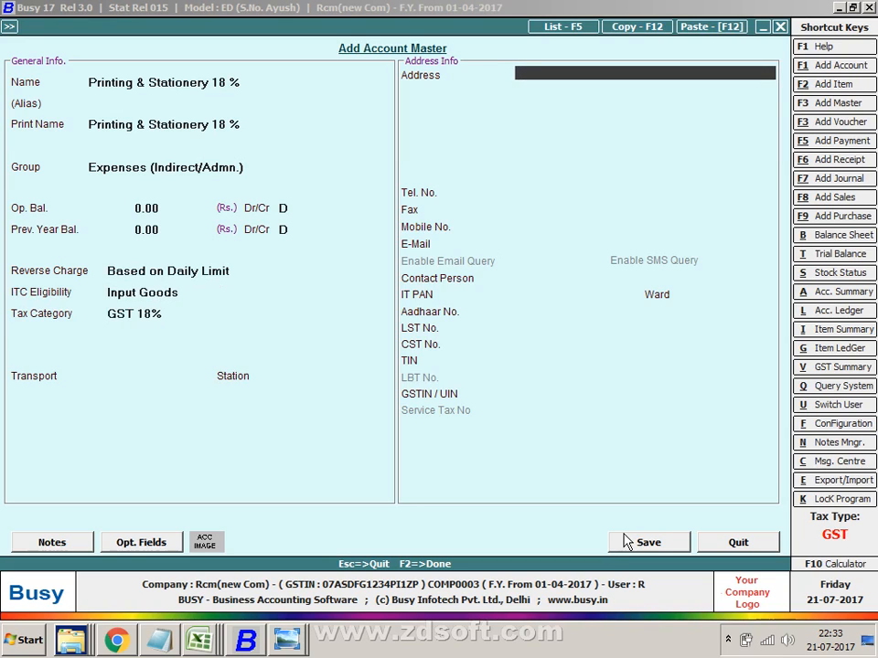
pyautogui.click(628, 542)
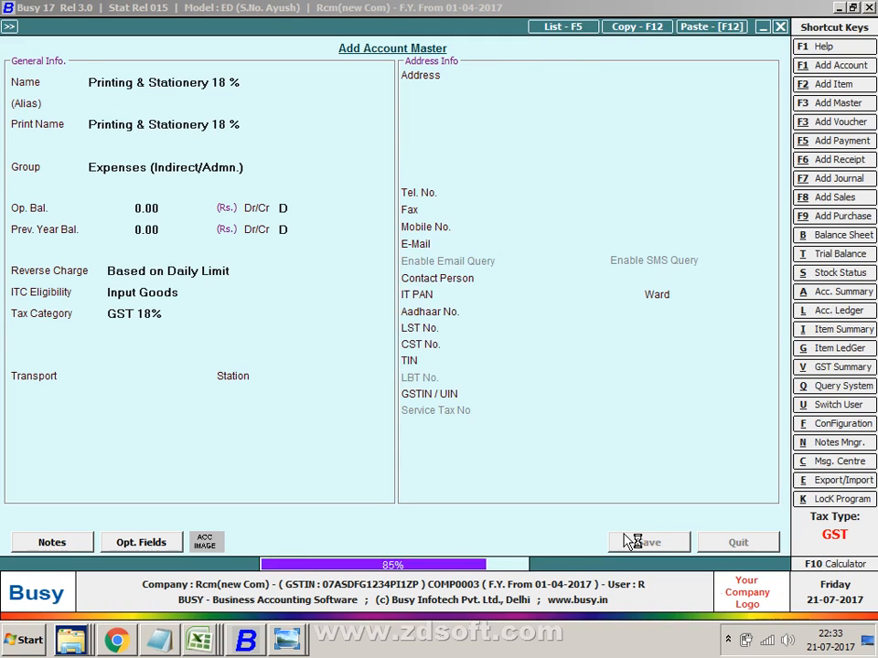
pyautogui.click(624, 535)
pyautogui.hotkey('alt', 'Tab')
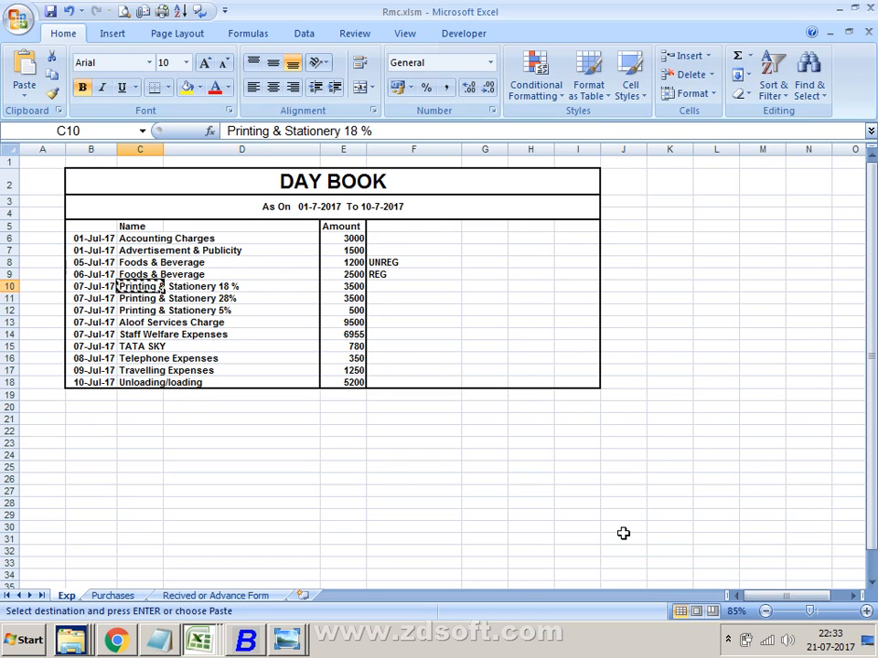
# - Switch to Busy, dismiss the blank-name warning and enter Printing & Stationery 28 as the new account's name
pyautogui.press('Down')
pyautogui.hotkey('alt', 'Tab')
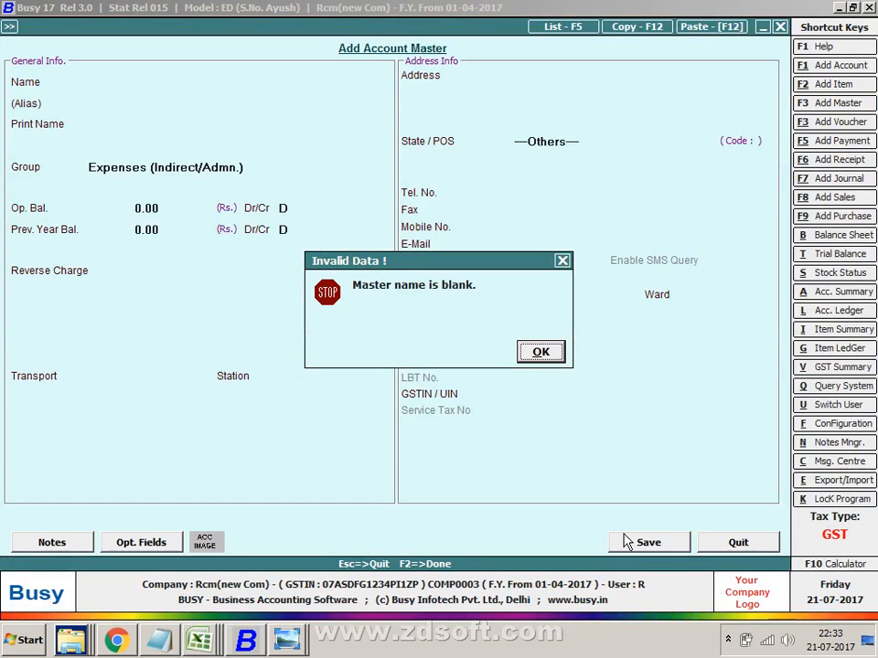
pyautogui.press('Return')
pyautogui.hotkey('ctrl', 'v')
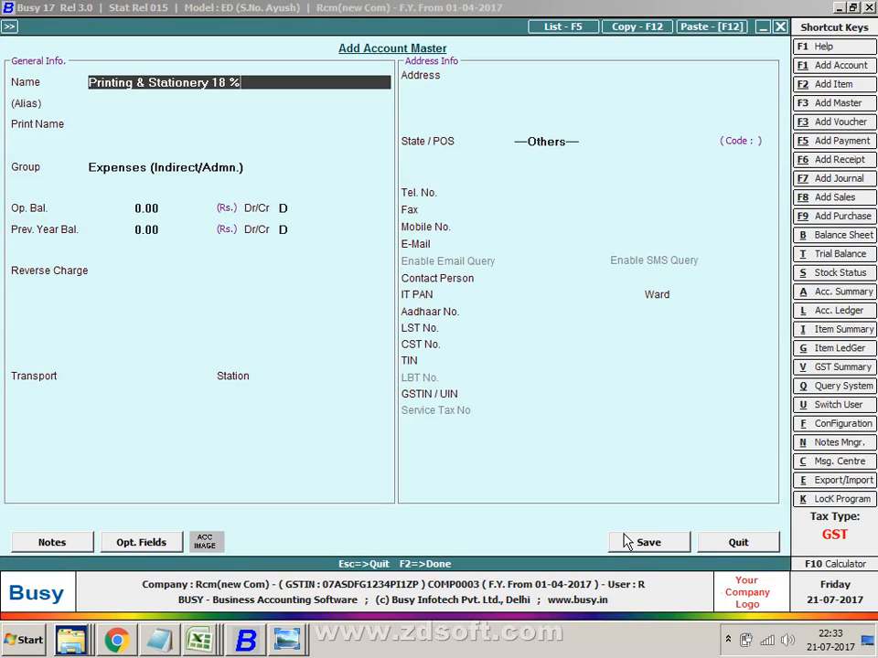
pyautogui.press('BackSpace')
pyautogui.press('BackSpace')
pyautogui.press('BackSpace')
pyautogui.press('BackSpace')
pyautogui.press('BackSpace')
pyautogui.write('3')
pyautogui.press('BackSpace')
pyautogui.write('28')
# - Accept the print name, the Expenses (Indirect/Admn.) group and the default balances for the Printing & Stationery 28 account
pyautogui.press('Return')
pyautogui.press('Return')
pyautogui.press('Return')
pyautogui.press('Return')
pyautogui.press('Return')
pyautogui.press('Return')
pyautogui.press('Return')
pyautogui.press('Return')
pyautogui.press('Return')
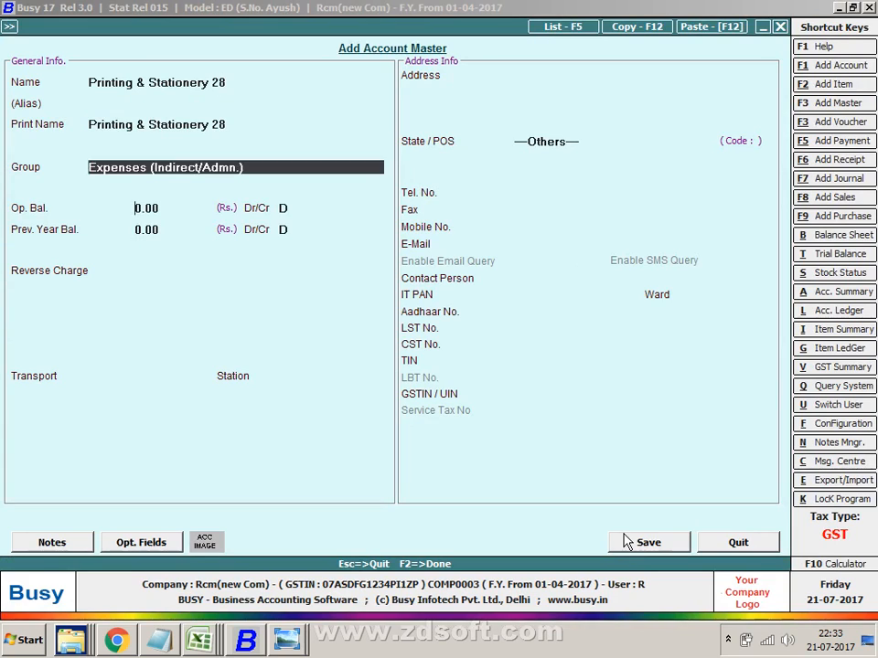
# - Set the Printing & Stationery 28 account's reverse charge to Based on Daily Limit and its ITC eligibility to Input Goods
pyautogui.hotkey('shift', 'Tab')
pyautogui.press('Down')
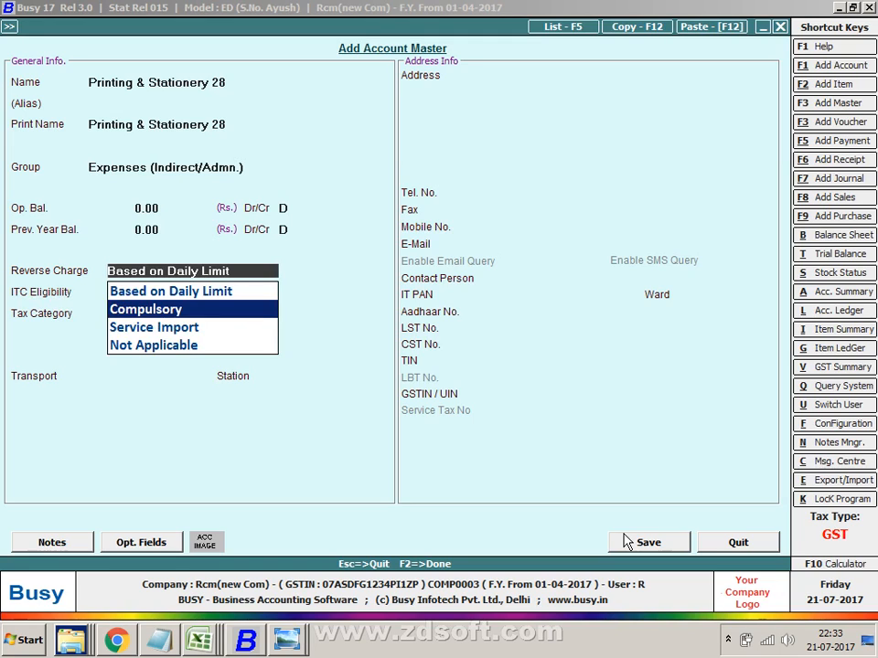
pyautogui.press('Up')
pyautogui.press('Return')
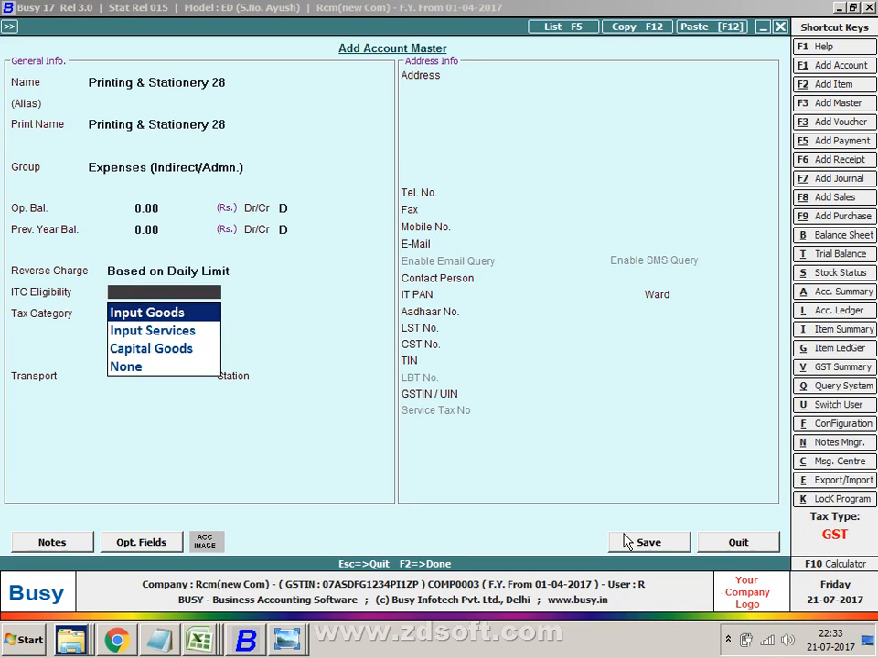
pyautogui.press('Down')
pyautogui.press('Up')
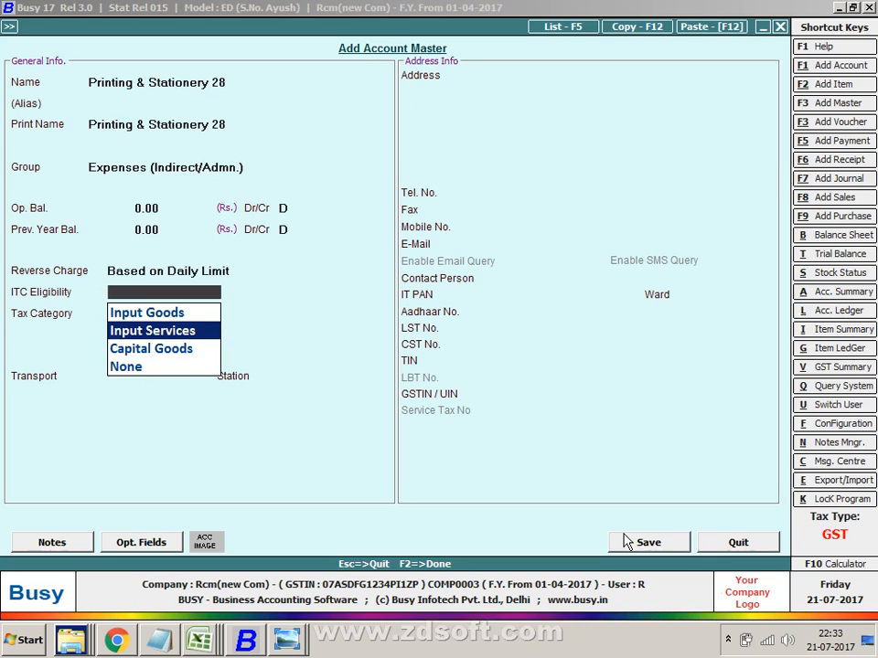
pyautogui.press('Up')
pyautogui.press('Return')
# - Open the GST 18% tax category from the account form, duplicate it and name the copy GST 28%, keeping the type Goods
pyautogui.press('Down')
pyautogui.press('Down')
pyautogui.press('Down')
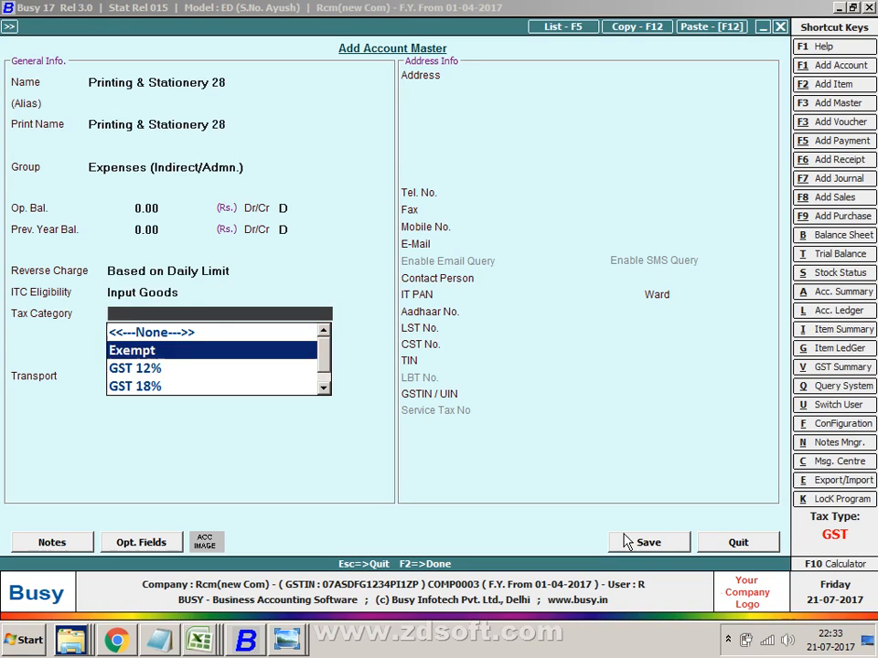
pyautogui.press('Return')
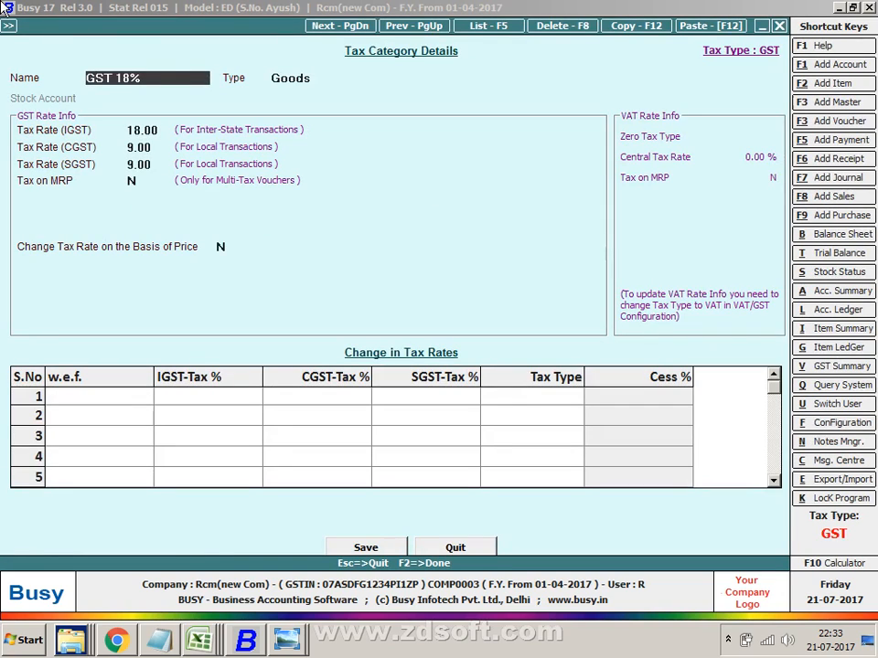
pyautogui.press('F12')
pyautogui.press('Return')
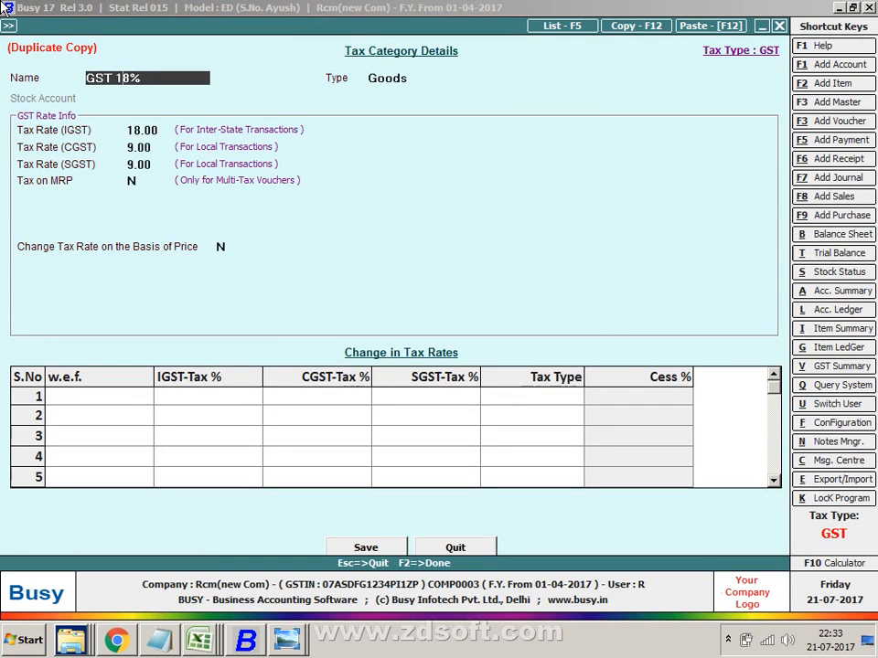
pyautogui.press('BackSpace')
pyautogui.write('2')
pyautogui.press('Return')
pyautogui.press('Return')
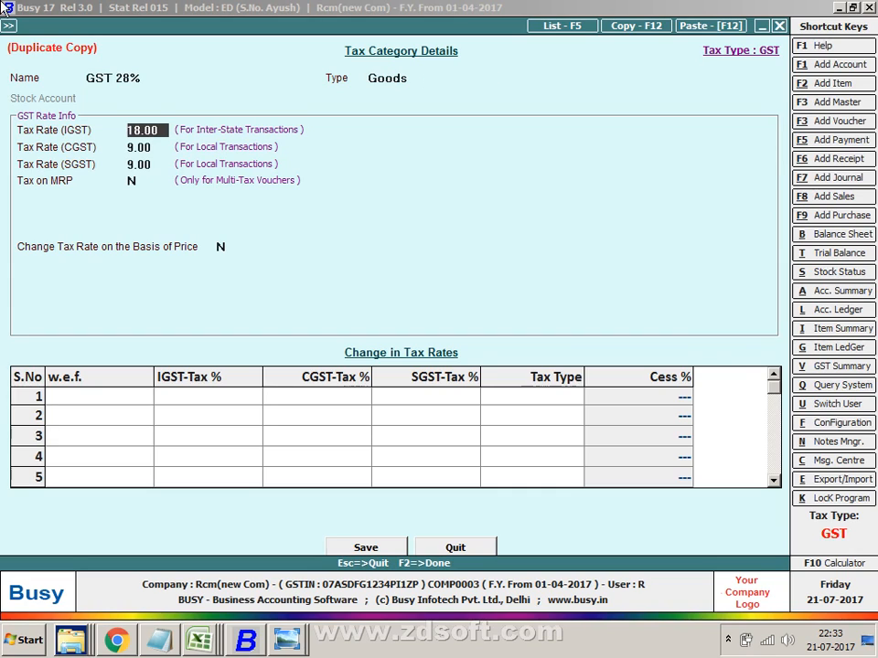
# - Set the GST 28% category's IGST rate to 28 with CGST and SGST at 14, save it and return to the account form
pyautogui.write('28')
pyautogui.press('Return')
pyautogui.press('Return')
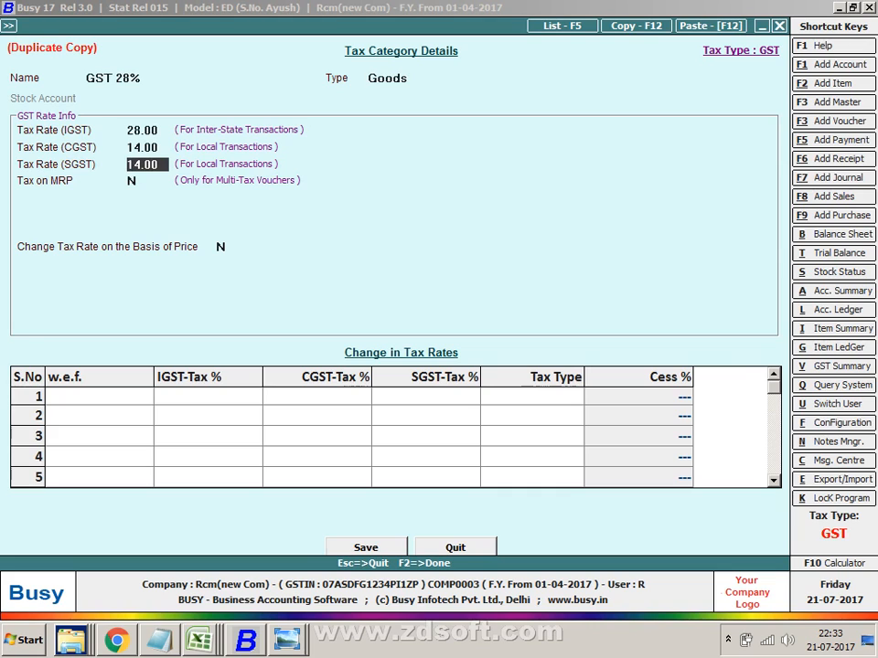
pyautogui.press('F2')
pyautogui.press('Return')
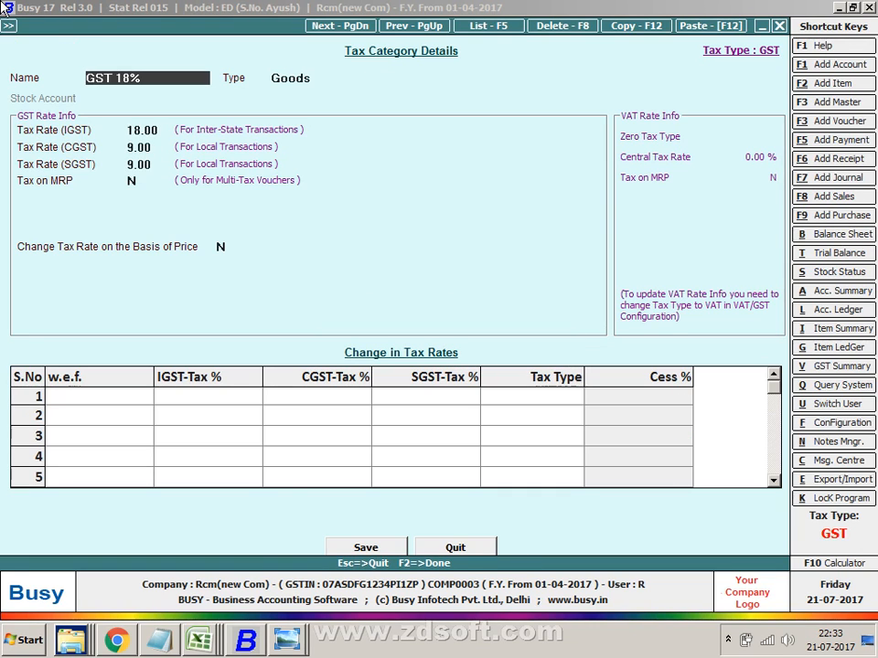
pyautogui.press('Escape')
# - Set the tax category to GST 28% and save the Printing & Stationery 28 account
pyautogui.write('28')
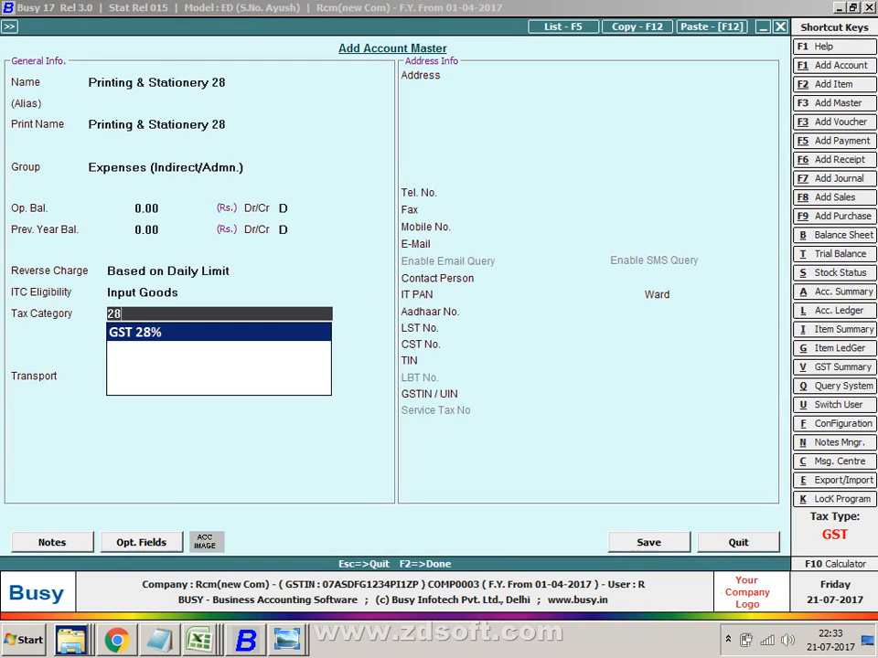
pyautogui.press('Return')
pyautogui.press('F2')
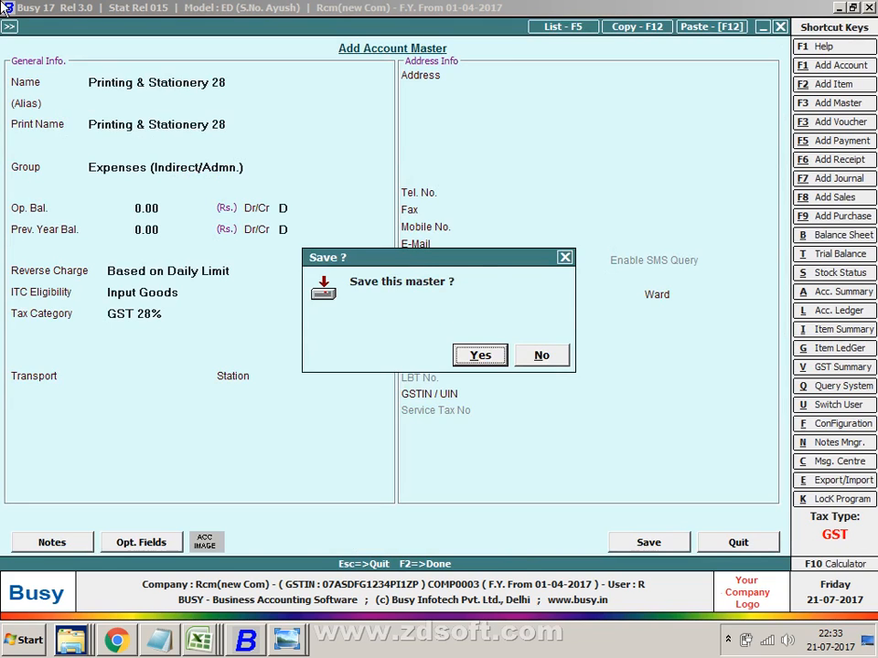
pyautogui.press('Return')
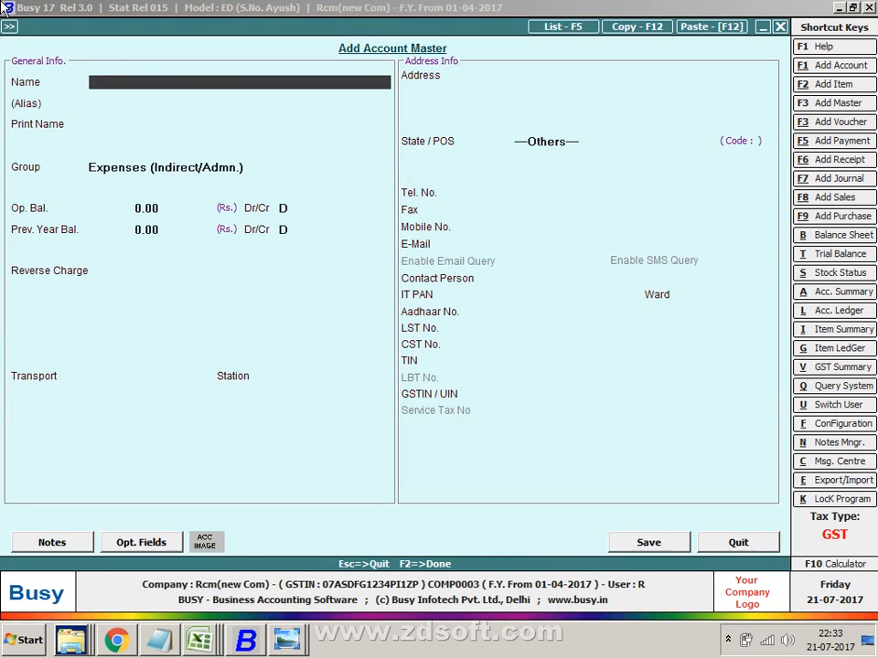
# - Leave the new account form and open the Legal Expenses account for modification, keeping its name, group and balances
pyautogui.press('Escape')
pyautogui.press('Down')
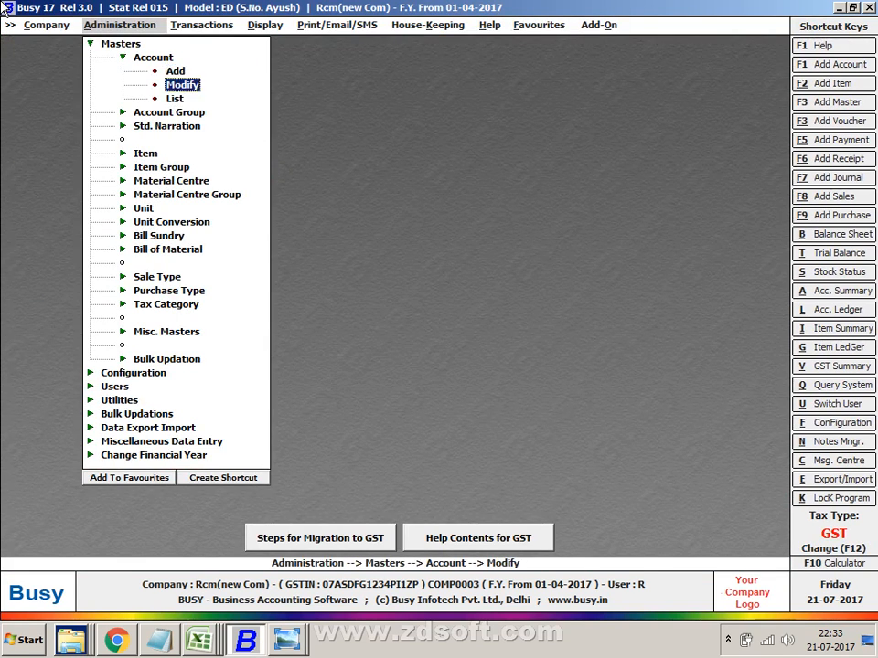
pyautogui.press('Return')
pyautogui.write('LEG')
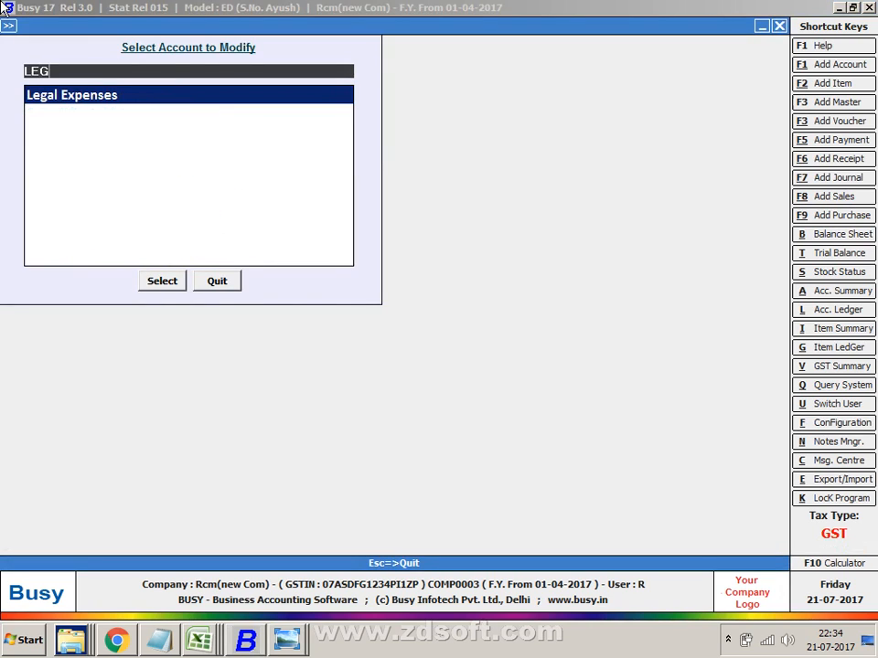
pyautogui.press('Return')
pyautogui.press('Return')
pyautogui.press('Return')
pyautogui.press('Return')
pyautogui.press('Return')
pyautogui.press('Return')
pyautogui.press('Return')
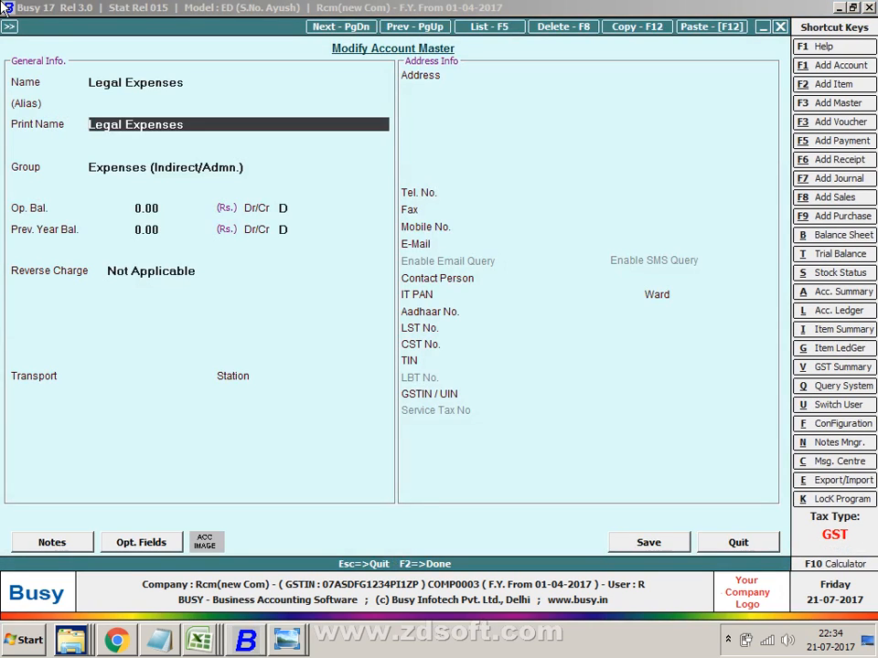
pyautogui.press('Return')
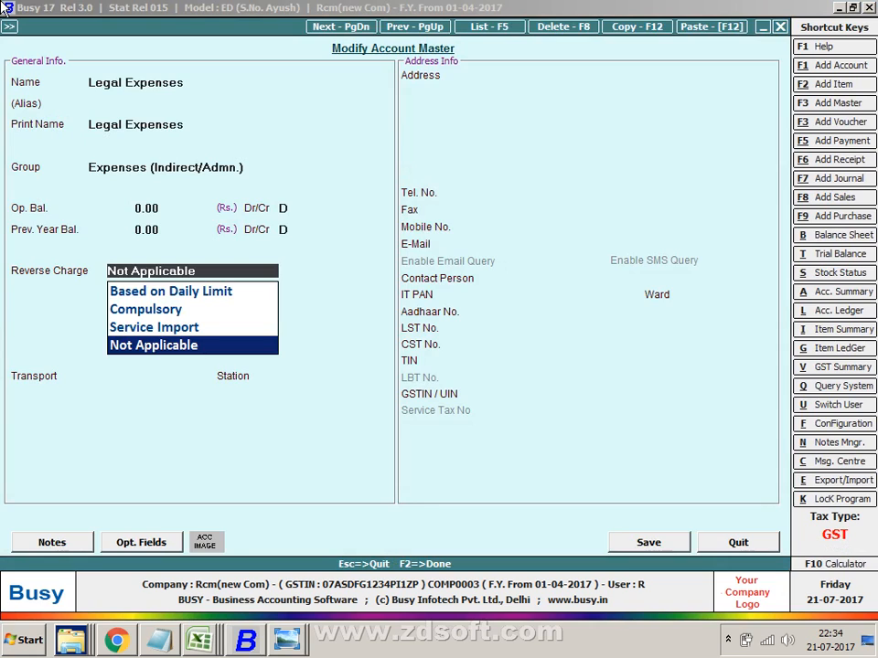
# - Set the Legal Expenses account's reverse charge to Compulsory and its ITC eligibility to Input Services
pyautogui.press('Up')
pyautogui.press('Up')
pyautogui.press('Return')
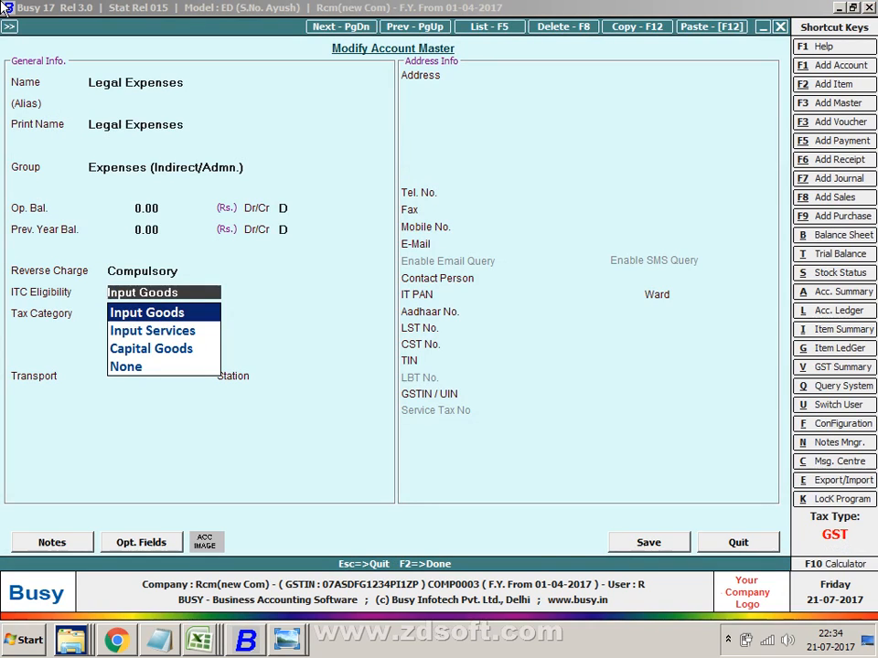
pyautogui.press('Down')
pyautogui.press('Return')
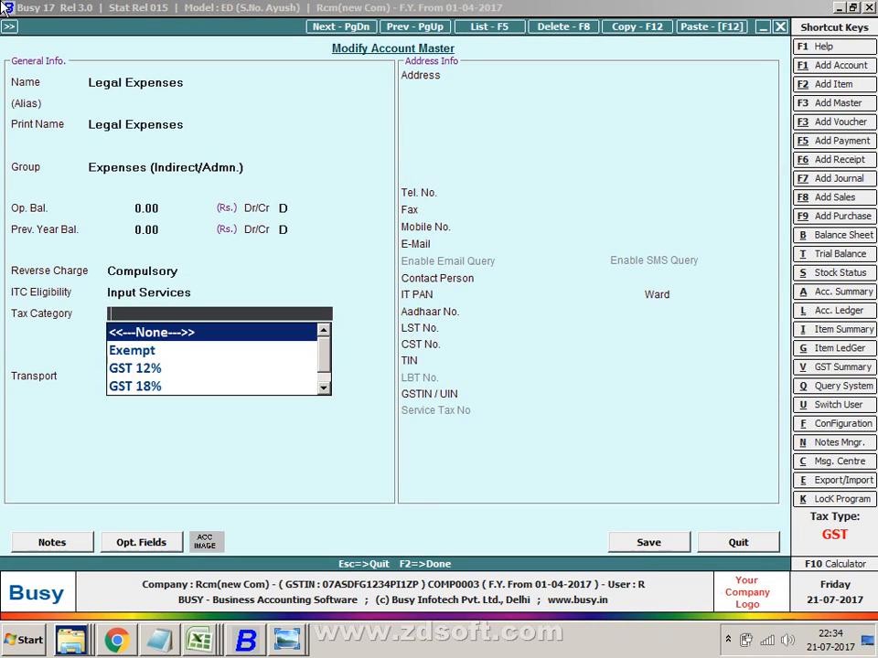
# - Set the Legal Expenses account's tax category to GST 12% and save the master
pyautogui.press('Down')
pyautogui.press('Down')
pyautogui.press('Return')
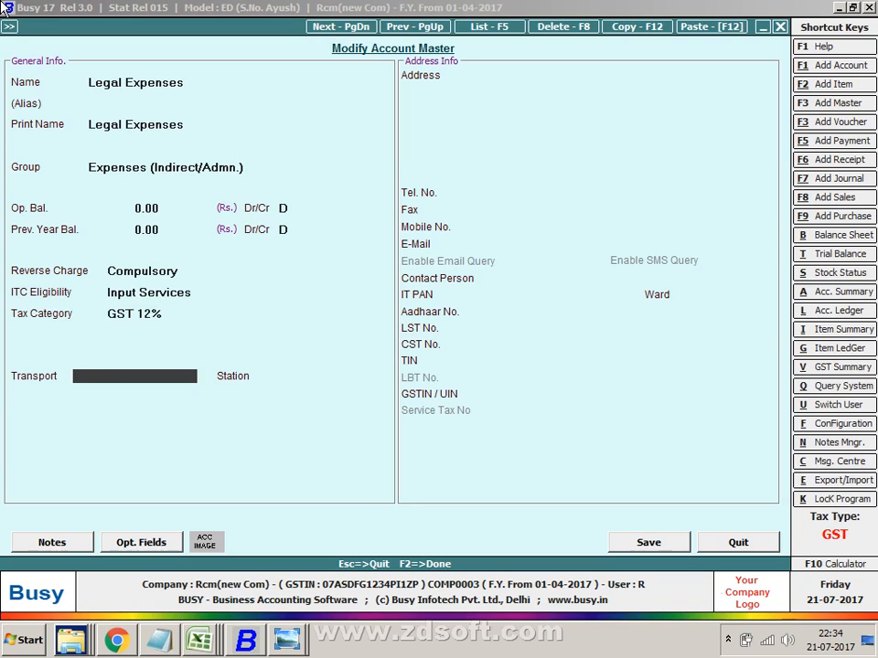
pyautogui.press('F2')
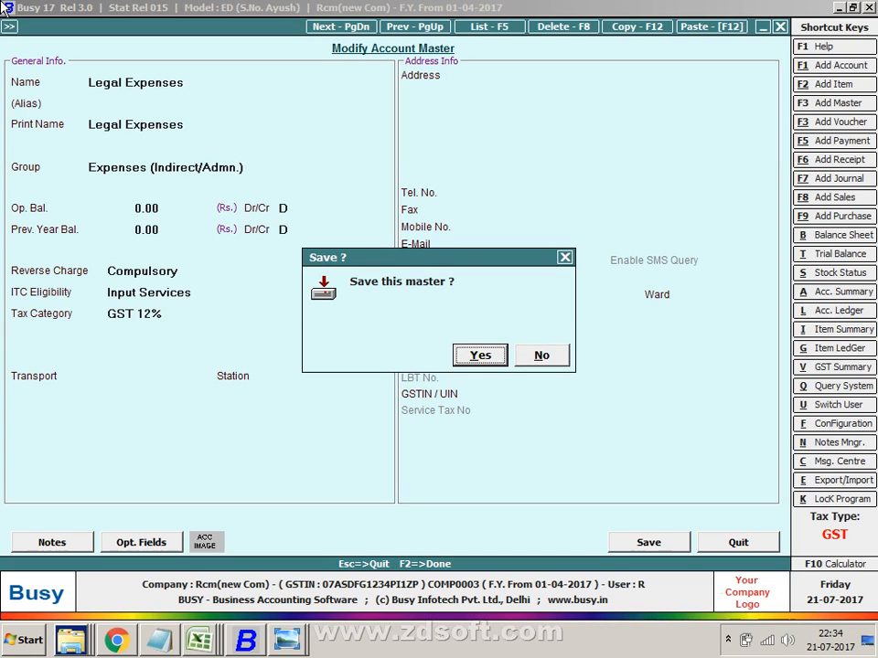
pyautogui.press('Return')
# - Switch to the Excel Day Book and enter USA in cell F13 beside the Aloof Services Charge amount
pyautogui.hotkey('alt', 'Tab')
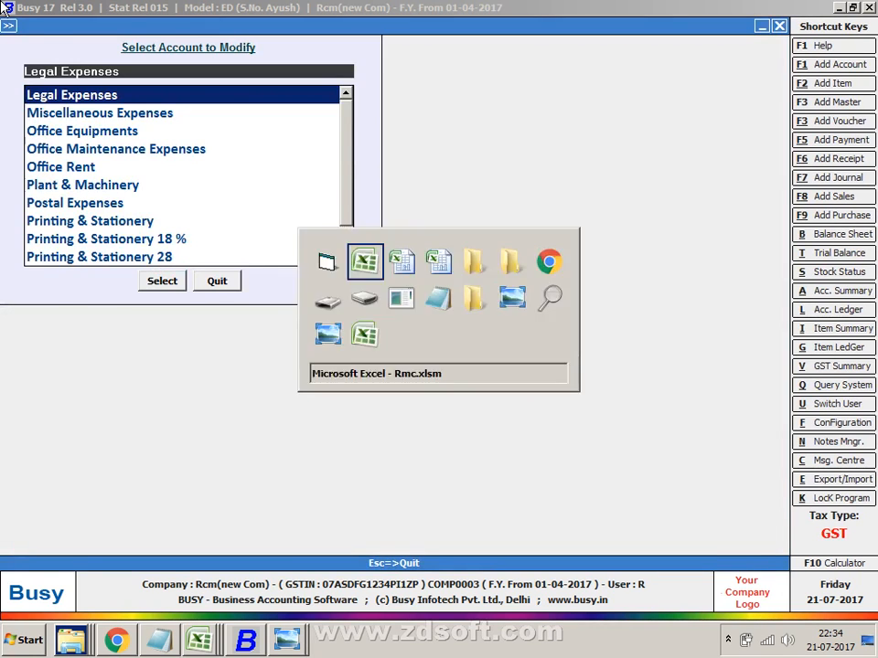
pyautogui.press('Down')
pyautogui.press('Down')
pyautogui.press('Escape')
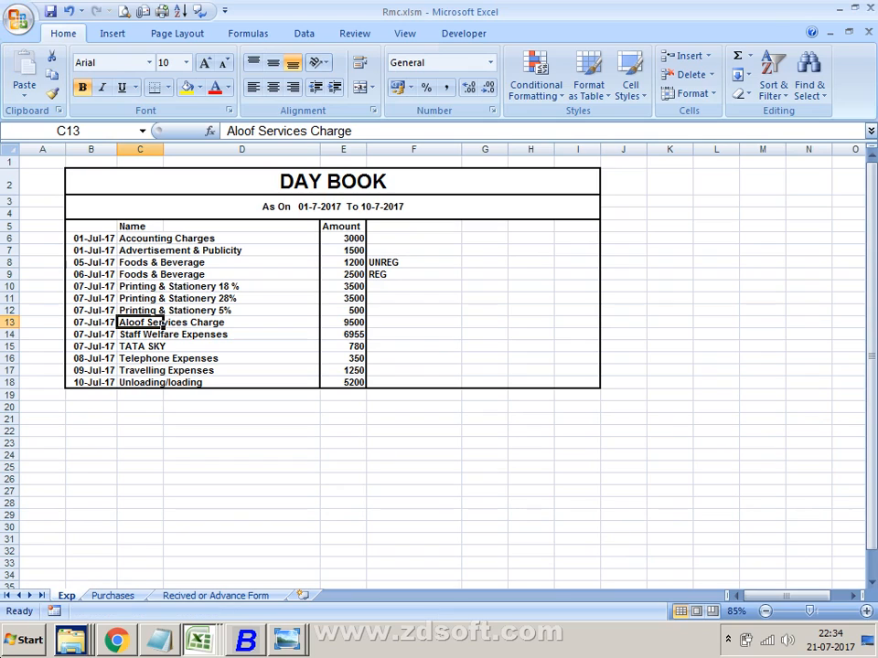
pyautogui.press('Right')
pyautogui.press('Right')
pyautogui.press('Right')
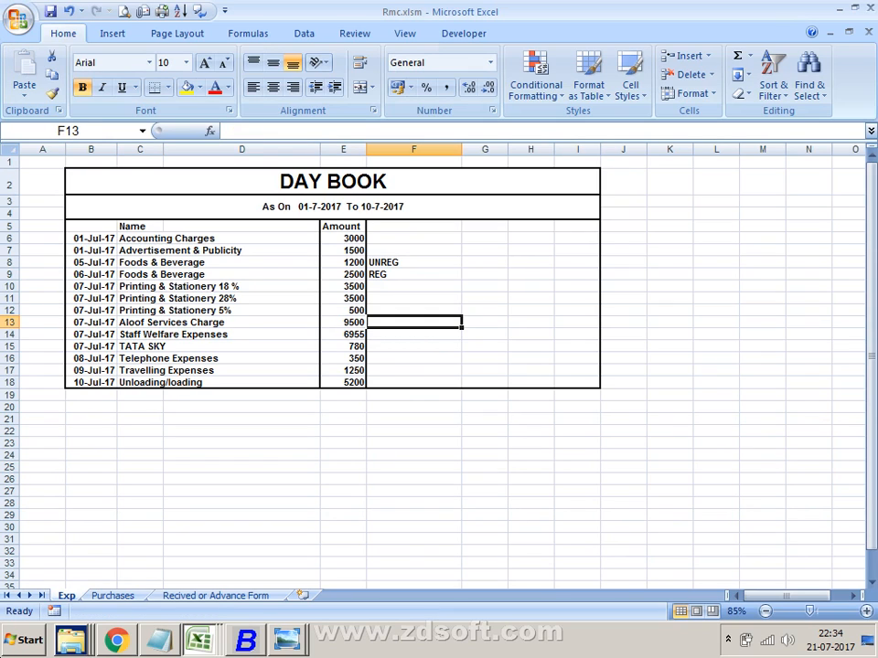
pyautogui.write('USA')
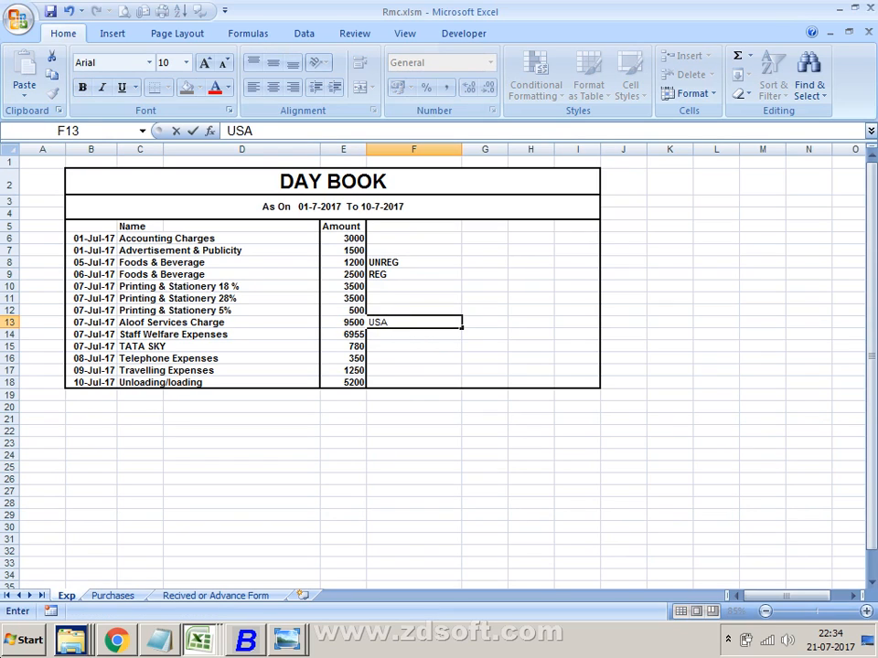
pyautogui.press('Return')
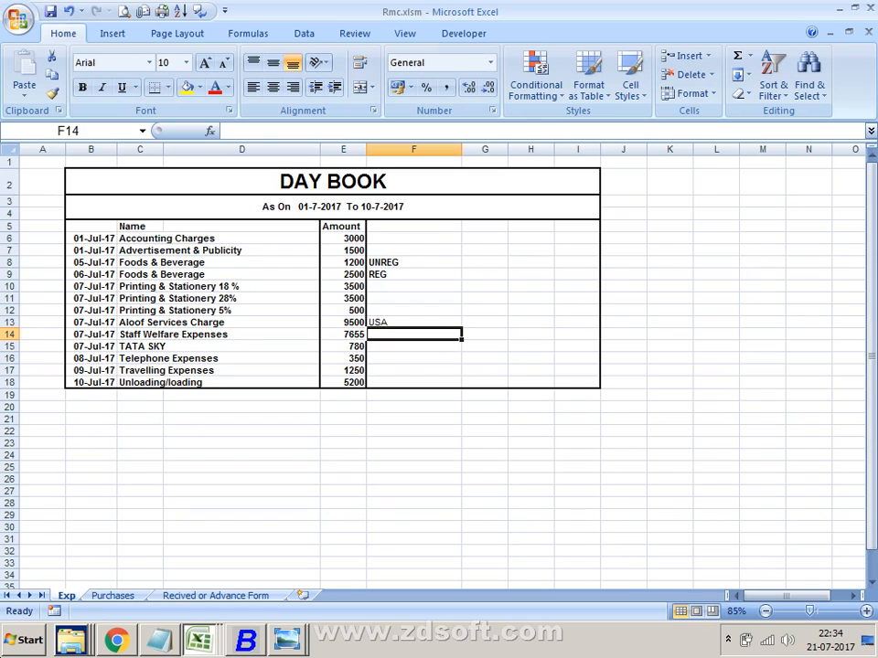
# - Copy the name Aloof Services Charge from cell C13 of the Day Book and switch back to Busy
pyautogui.press('Left')
pyautogui.press('Left')
pyautogui.press('Up')
pyautogui.press('Left')
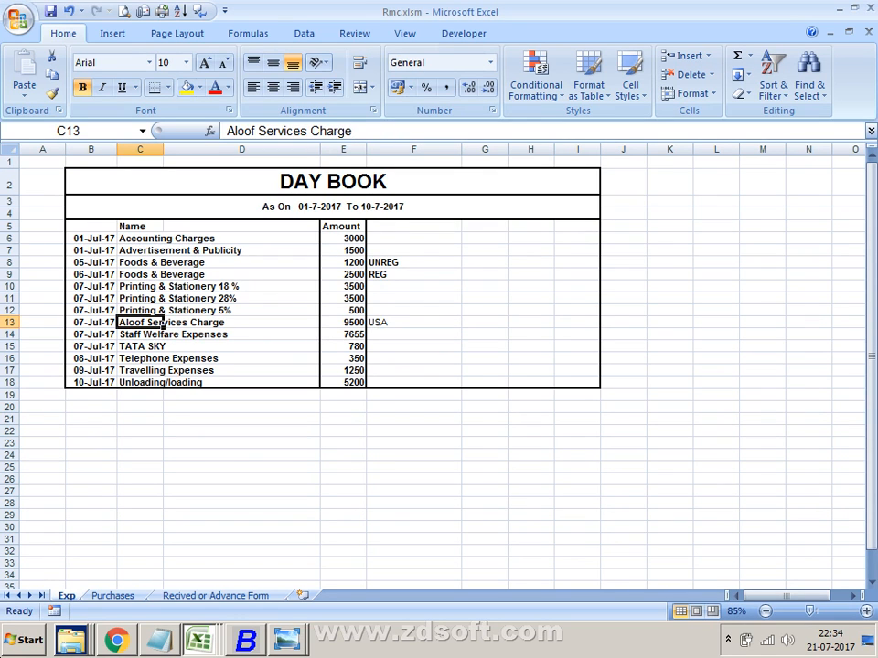
pyautogui.hotkey('ctrl', 'c')
pyautogui.hotkey('alt', 'Tab')
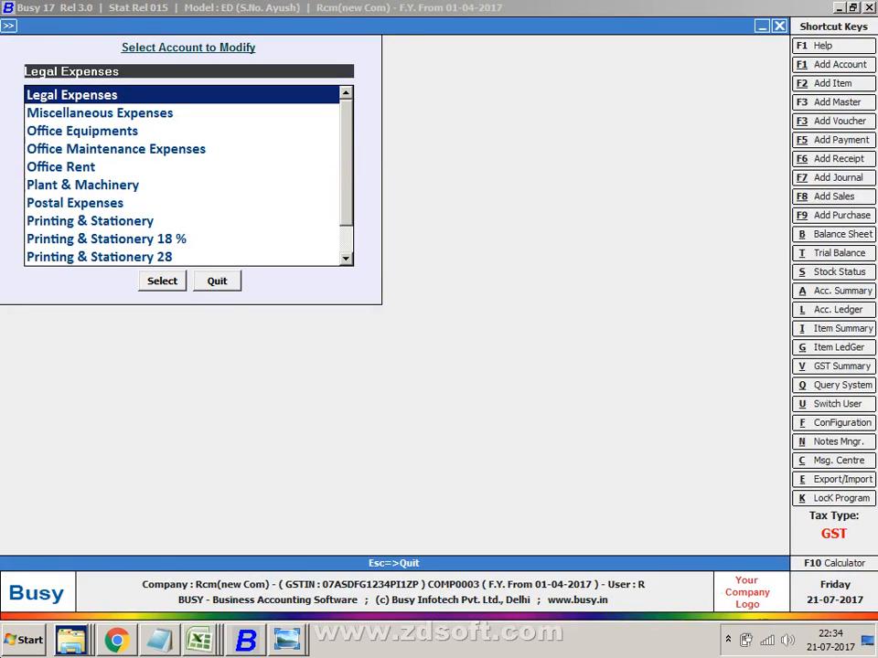
# - Start a new account master named Aloof Services Charge 18% and accept the same print name
pyautogui.press('Escape')
pyautogui.press('Up')
pyautogui.press('Return')
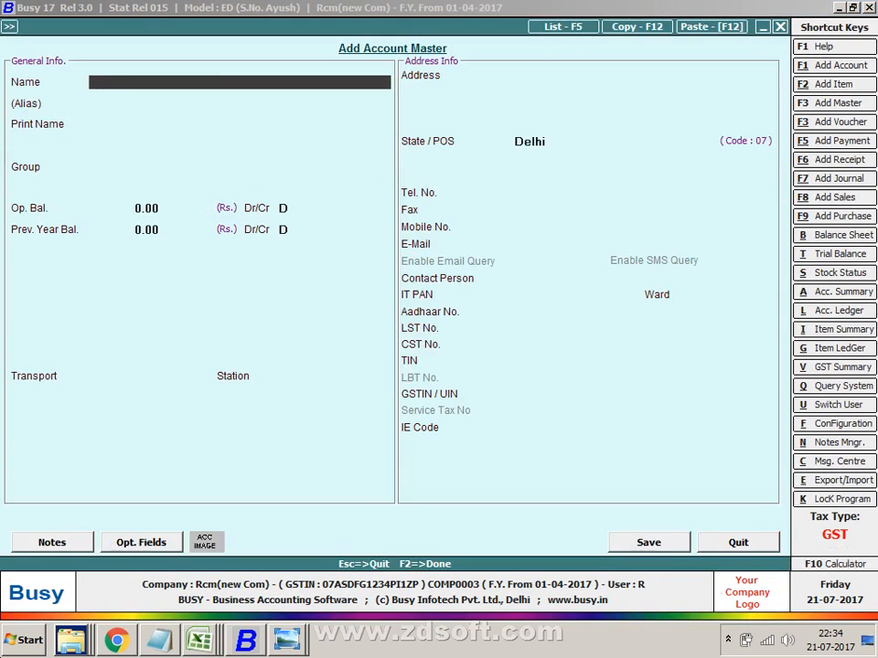
pyautogui.hotkey('ctrl', 'v')
pyautogui.write('18%')
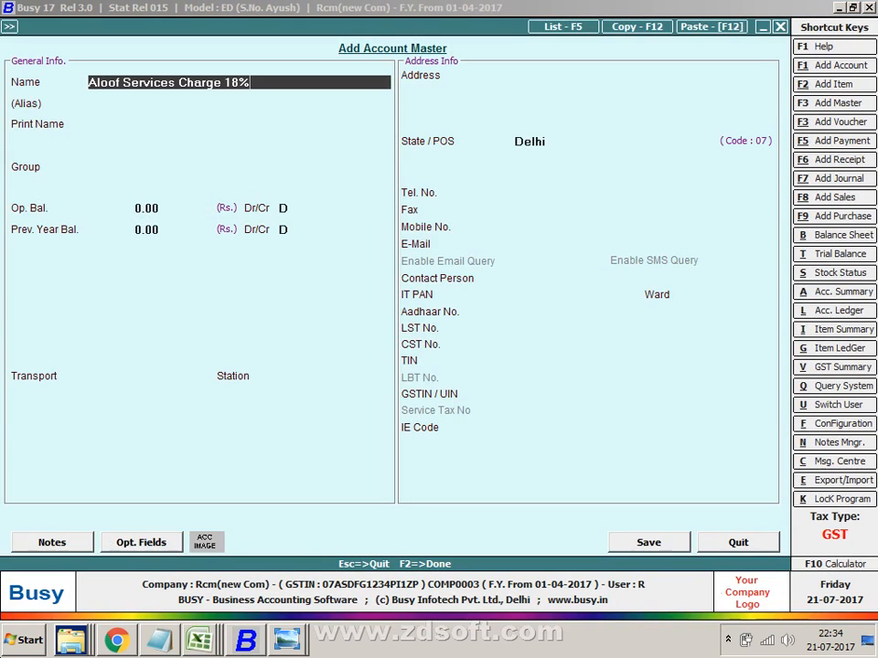
pyautogui.press('Return')
pyautogui.press('Return')
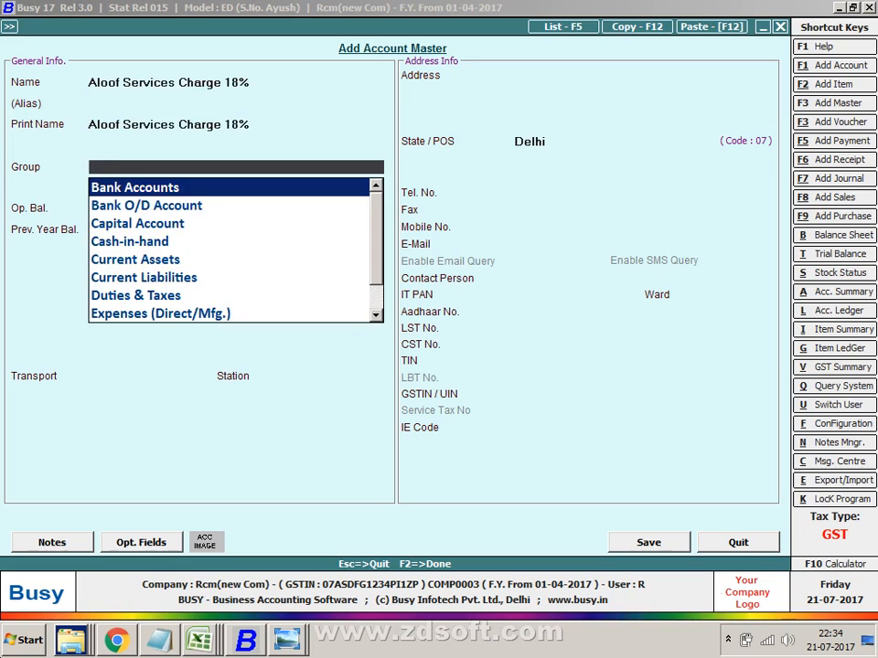
# - Assign the Aloof Services Charge 18% account to the Expenses (Indirect/Admn.) group and keep the default opening balance
pyautogui.write('EX')
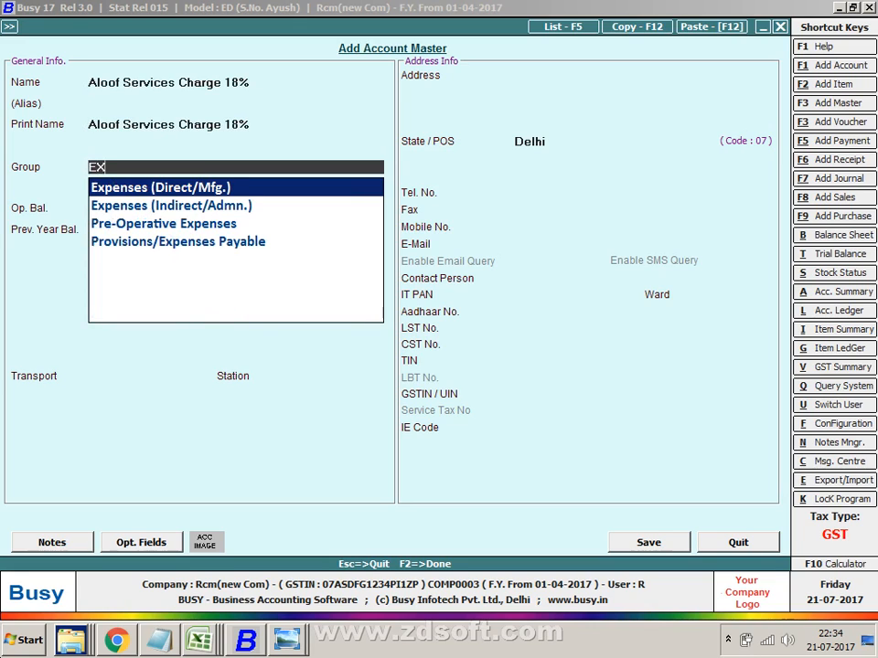
pyautogui.press('Down')
pyautogui.press('Return')
pyautogui.press('Return')
pyautogui.press('Return')
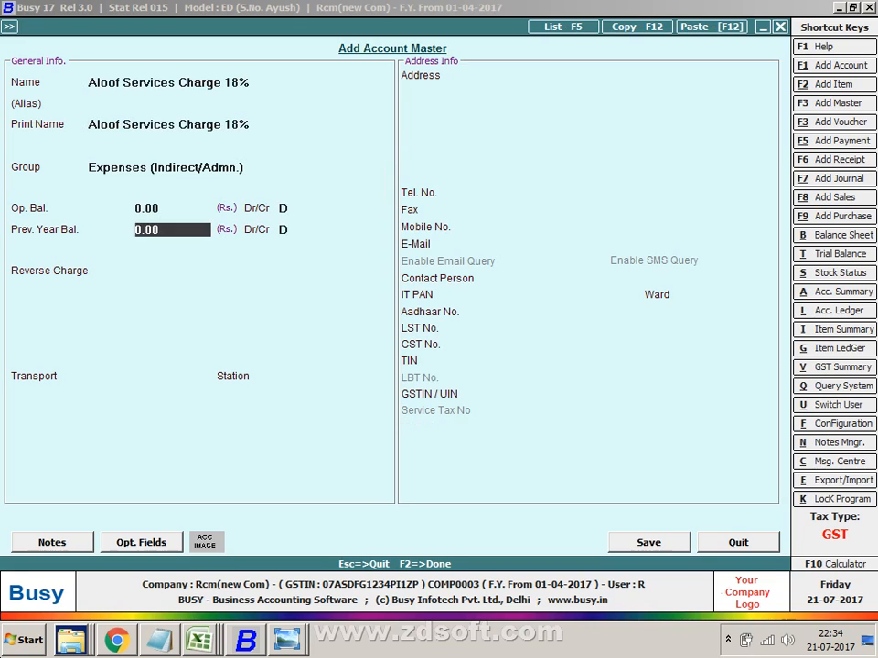
# - Set the account's reverse charge to Service Import and its ITC eligibility to Input Services, keeping the default previous year balance
pyautogui.press('Return')
pyautogui.press('Return')
pyautogui.press('Down')
pyautogui.press('Down')
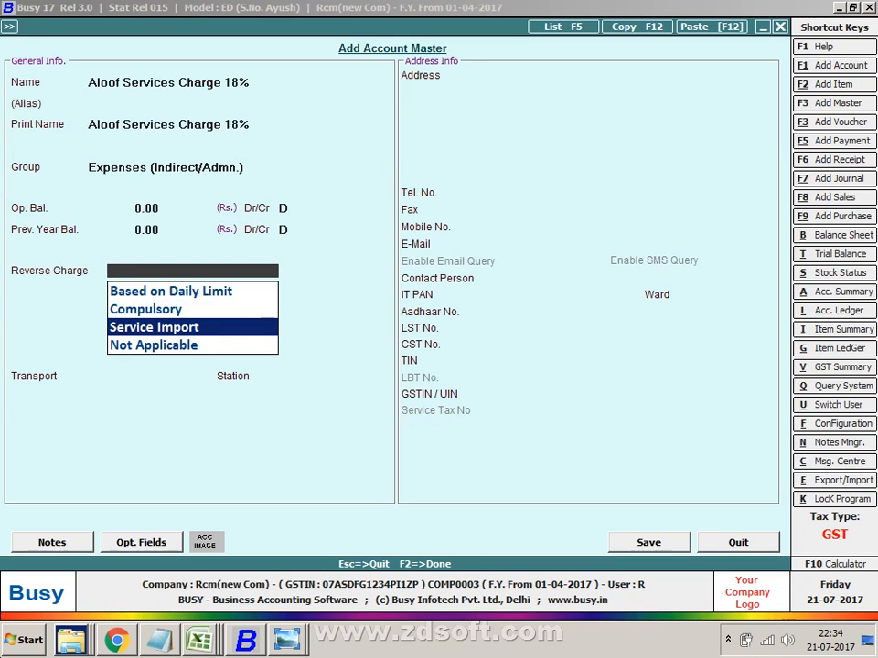
pyautogui.press('Return')
pyautogui.press('Down')
pyautogui.press('Return')
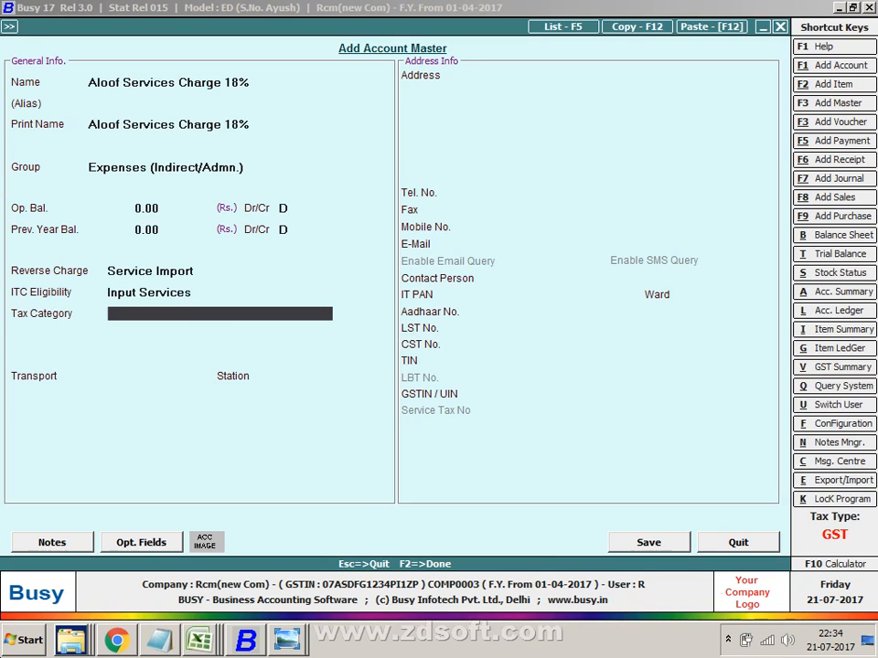
# - Set the account's tax category to GST 18% and save the Aloof Services Charge 18% master
pyautogui.write('18')
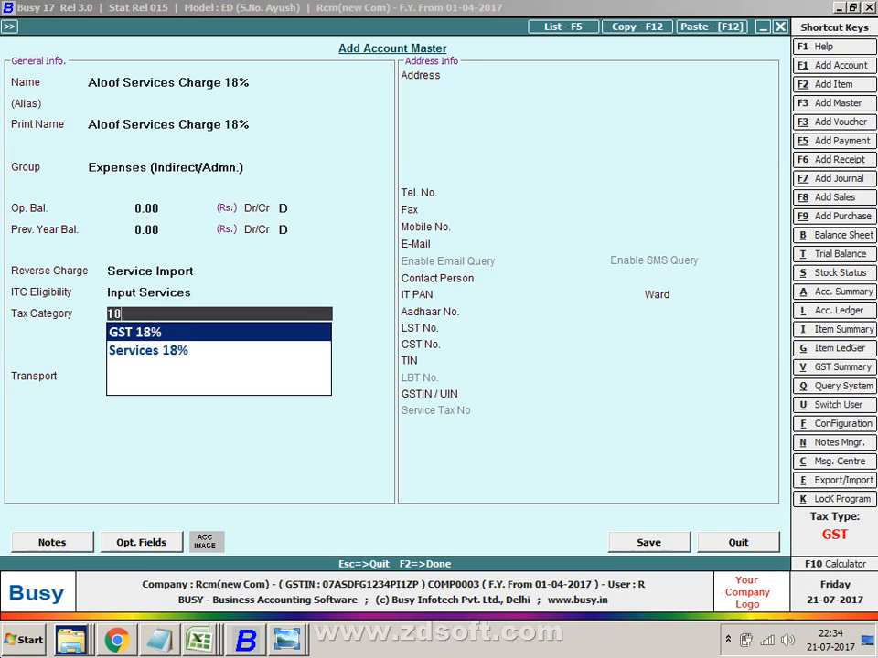
pyautogui.press('Return')
pyautogui.press('F2')
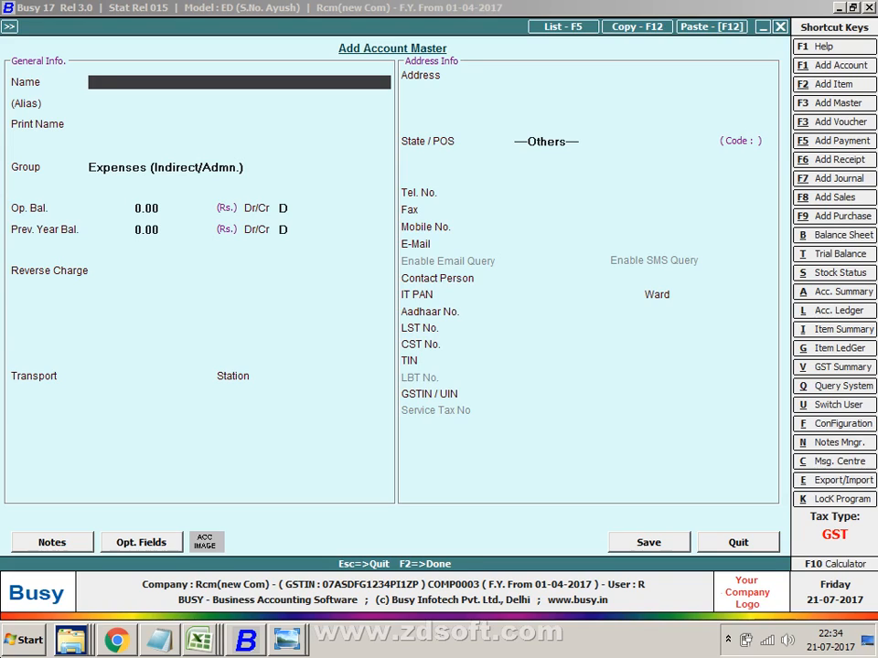
# - Leave the account master form and start adding a new payment voucher
pyautogui.press('Escape')
pyautogui.hotkey('alt', 'Tab')
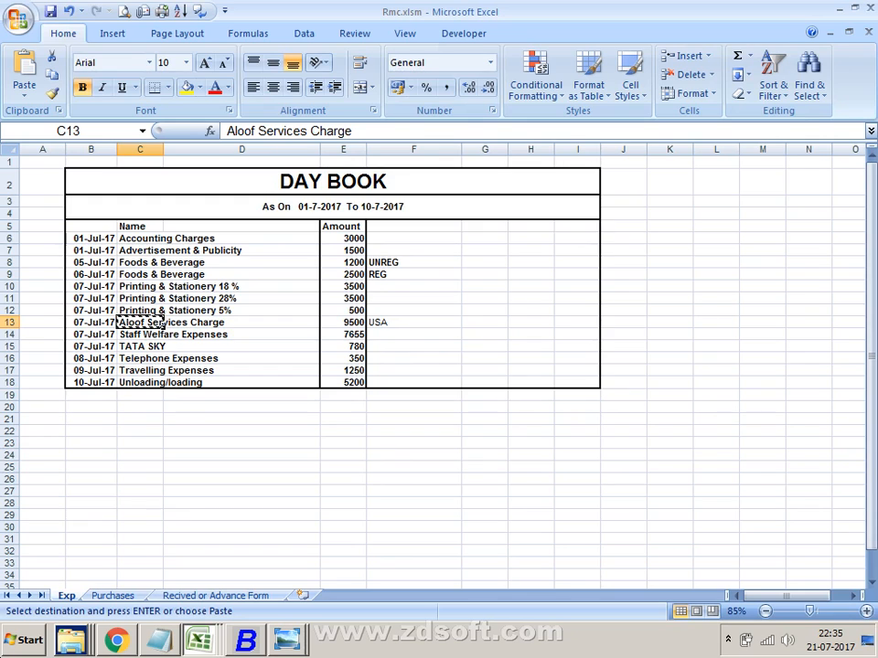
pyautogui.hotkey('alt', 'Tab')
pyautogui.press('Escape')
pyautogui.press('Right')
pyautogui.press('Down')
pyautogui.press('Down')
pyautogui.press('Down')
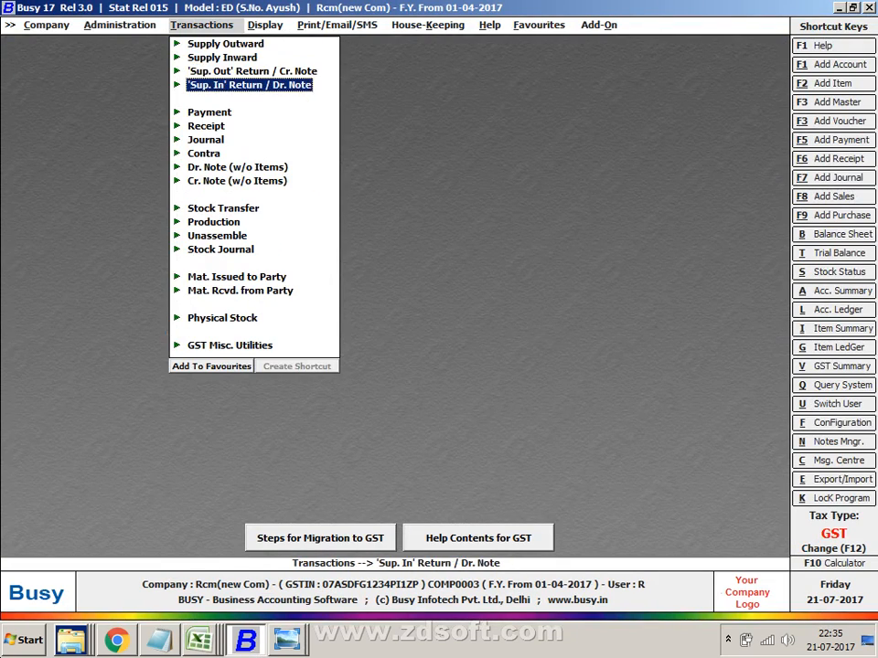
pyautogui.press('Down')
pyautogui.press('Return')
pyautogui.press('Return')
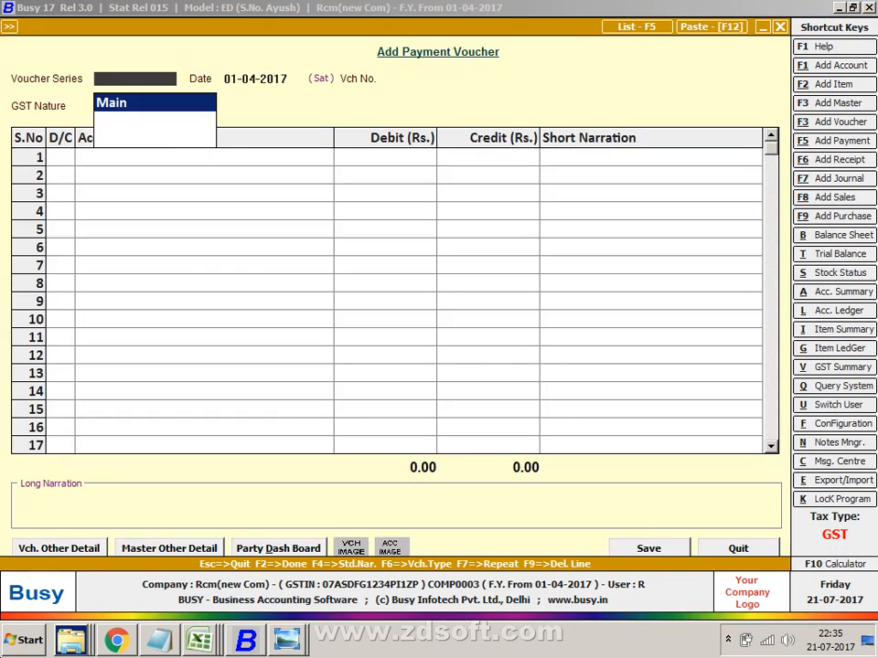
# - Set the payment voucher's series to Main, date to 01-07-2017 and GST nature to UnReg (RCM) Purchase
pyautogui.press('Return')
pyautogui.press('Return')
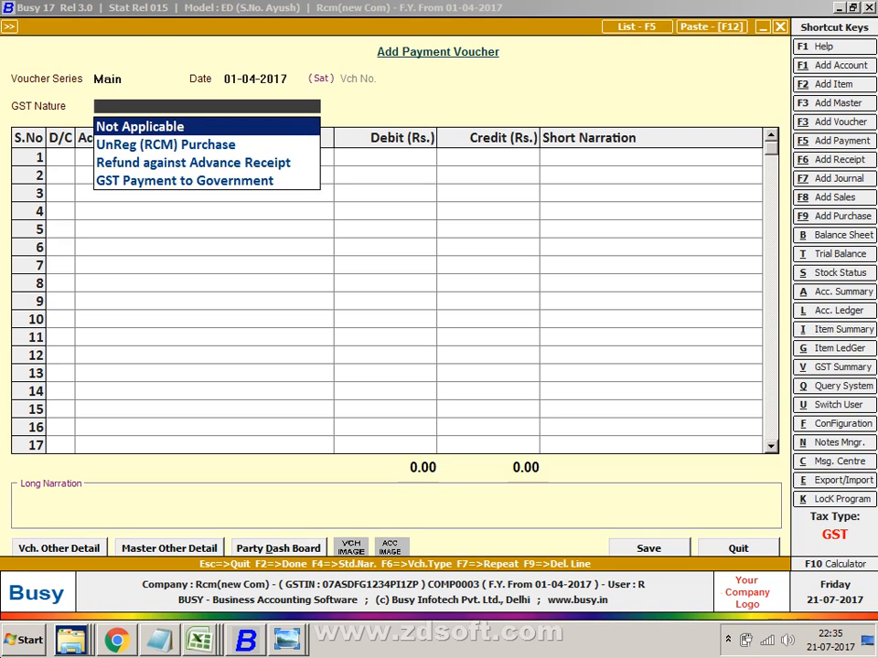
pyautogui.press('Down')
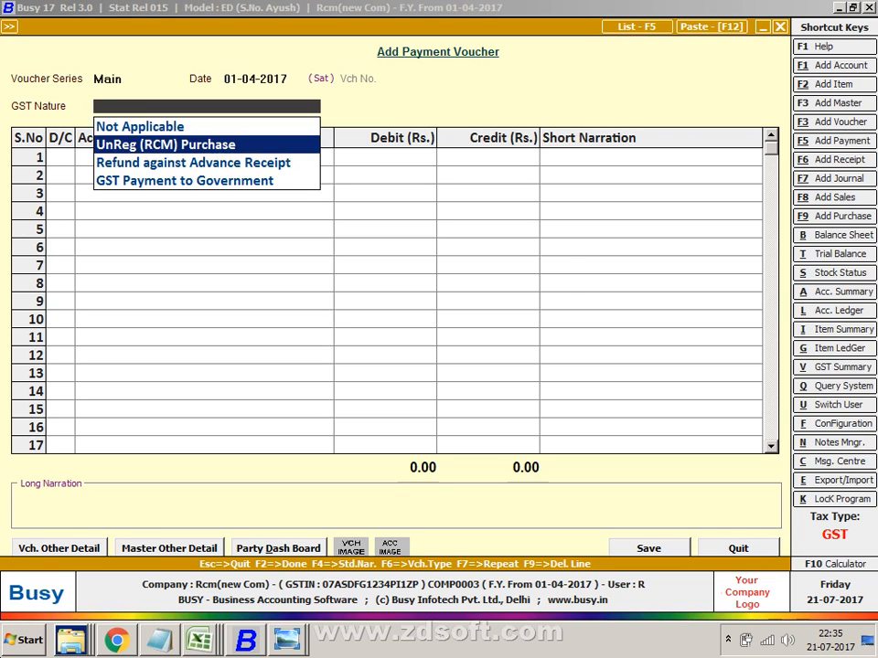
pyautogui.press('Return')
pyautogui.press('Return')
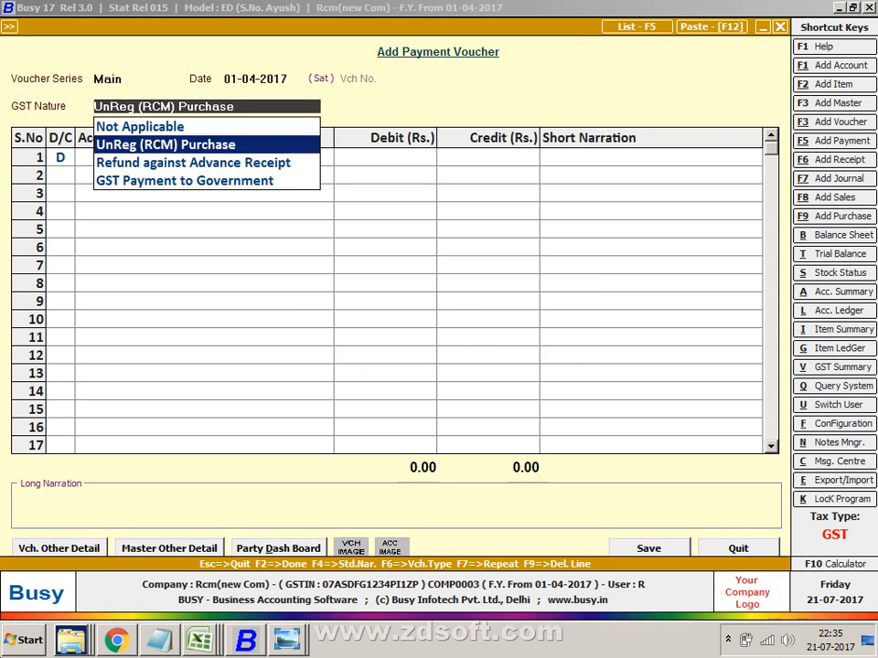
pyautogui.press('Return')
pyautogui.write('1-7')
pyautogui.press('Return')
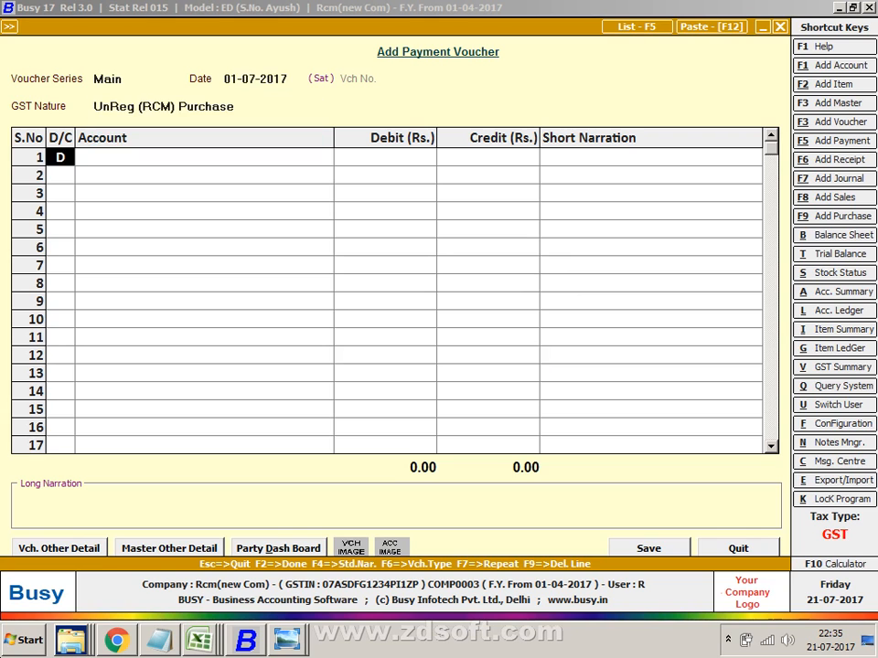
# - Debit the Accounting Charges 12% account with 3000 on the voucher's first line, following the Excel Day Book
pyautogui.press('Return')
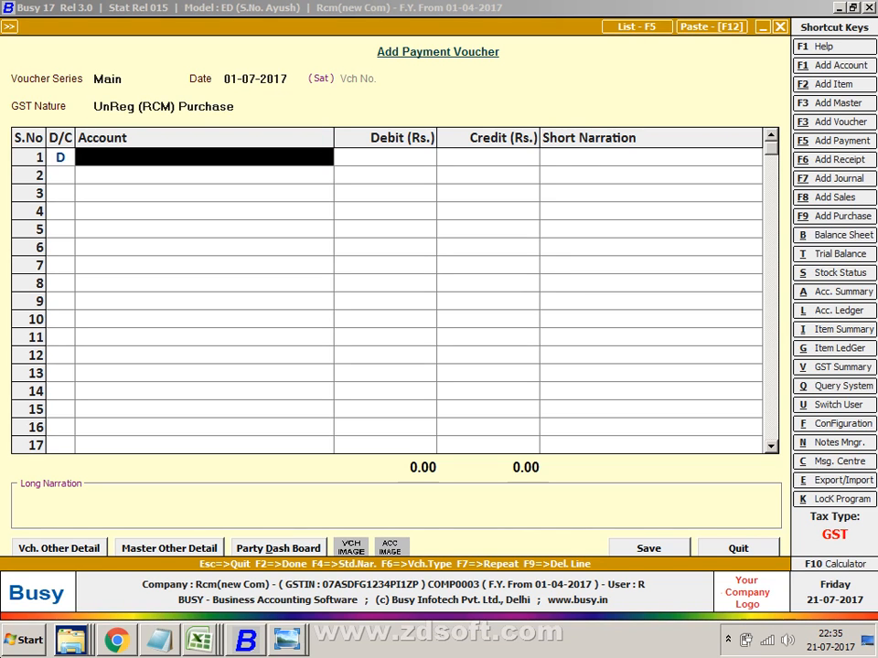
pyautogui.hotkey('alt', 'Tab')
pyautogui.hotkey('alt', 'Tab')
pyautogui.write('ax')
pyautogui.press('BackSpace')
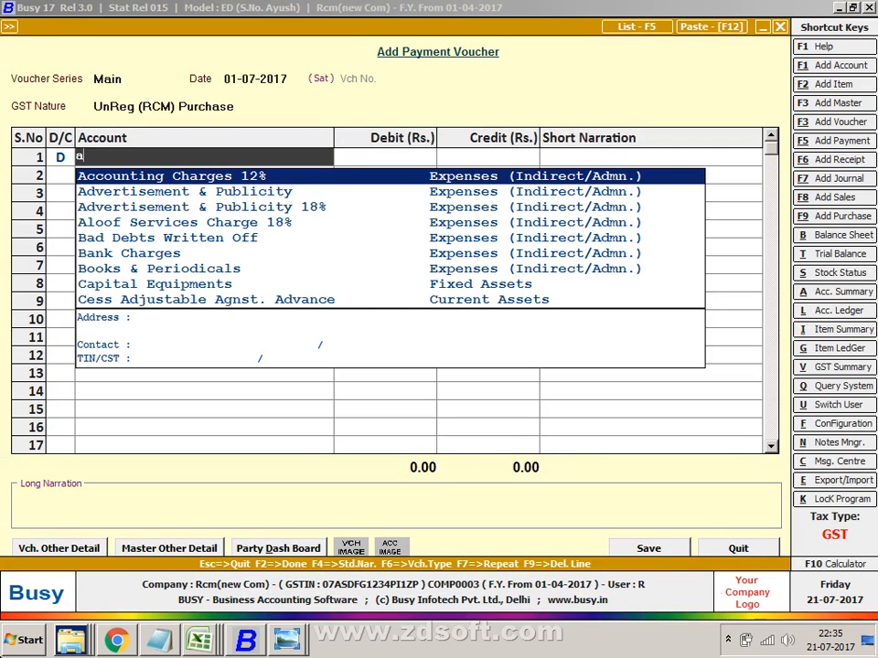
pyautogui.press('Return')
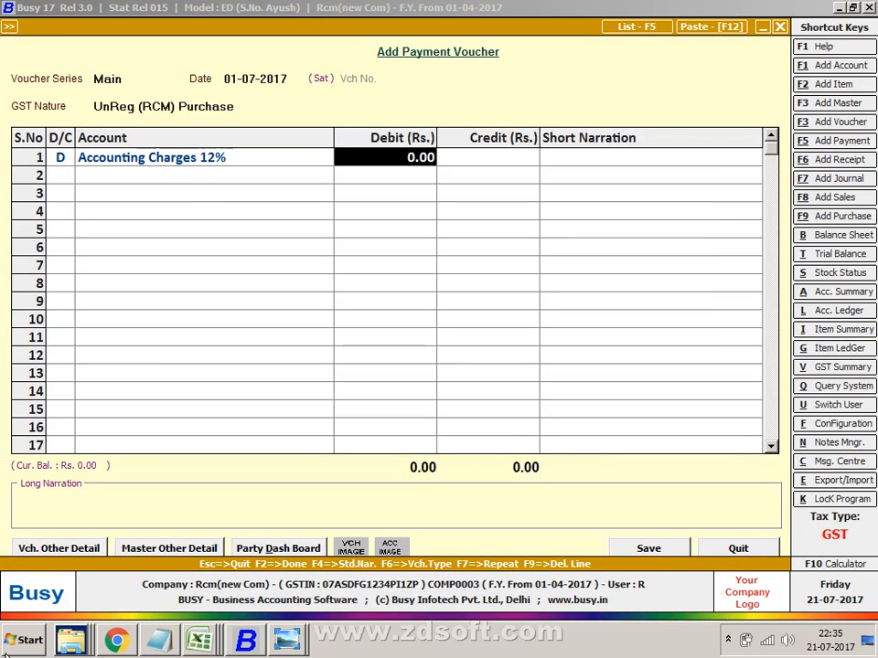
pyautogui.hotkey('alt', 'Tab')
pyautogui.hotkey('alt', 'Tab')
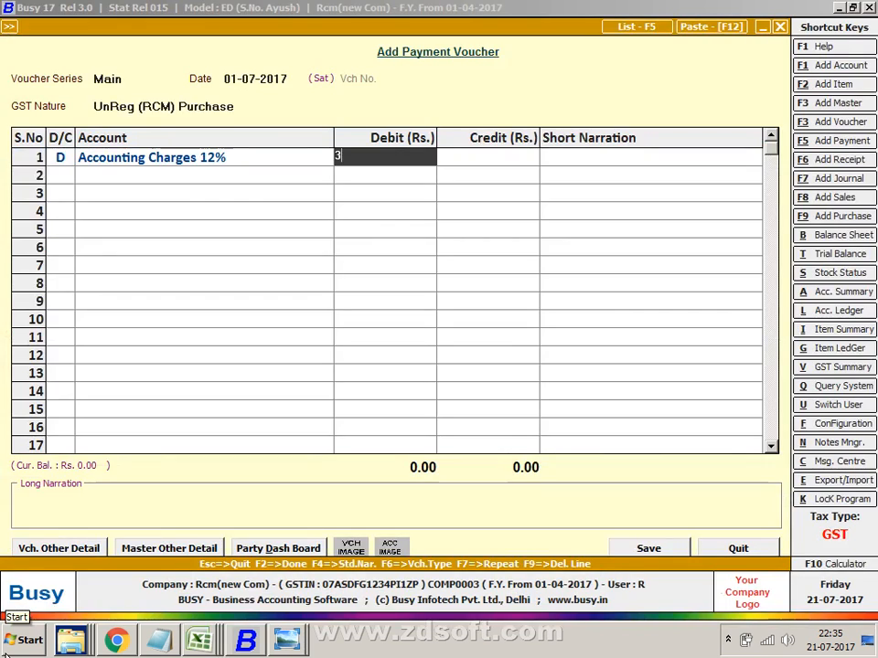
pyautogui.write('3000')
pyautogui.press('Return')
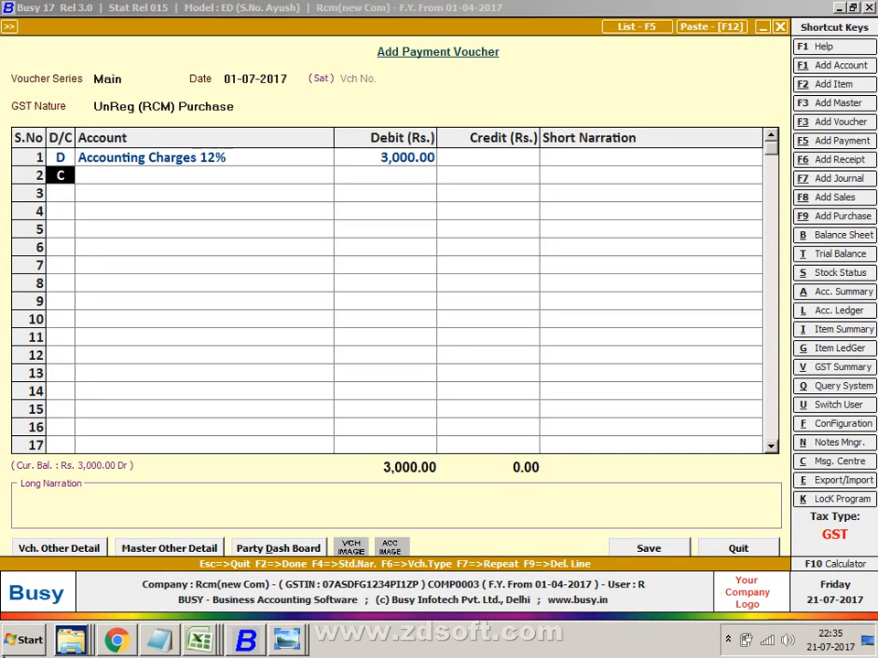
# - Debit the Advertisement & Publicity 18% account with 1500 on the voucher's second line, following the Excel Day Book
pyautogui.press('d')
pyautogui.press('Return')
pyautogui.hotkey('alt', 'Tab')
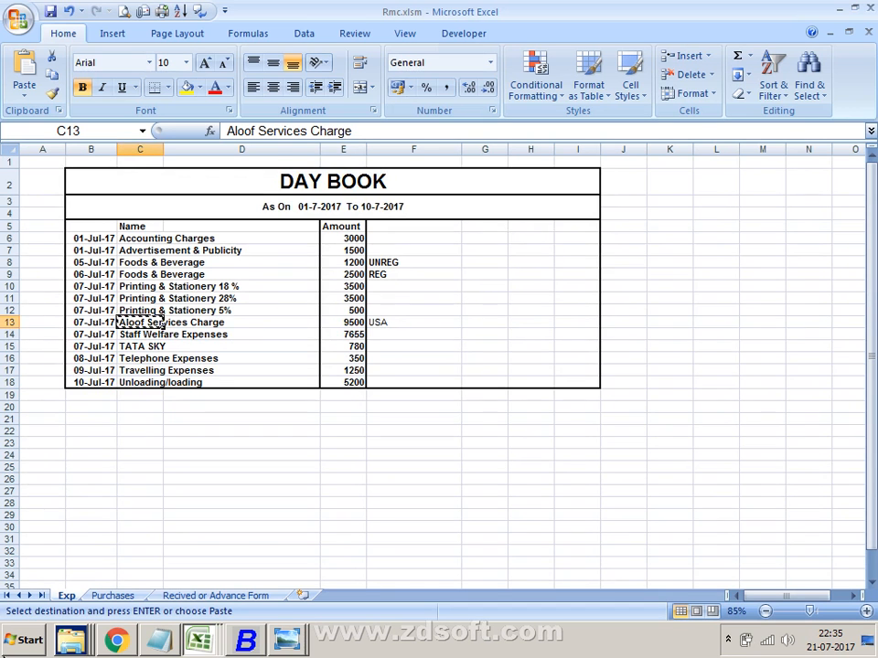
pyautogui.hotkey('alt', 'Tab')
pyautogui.write('ad')
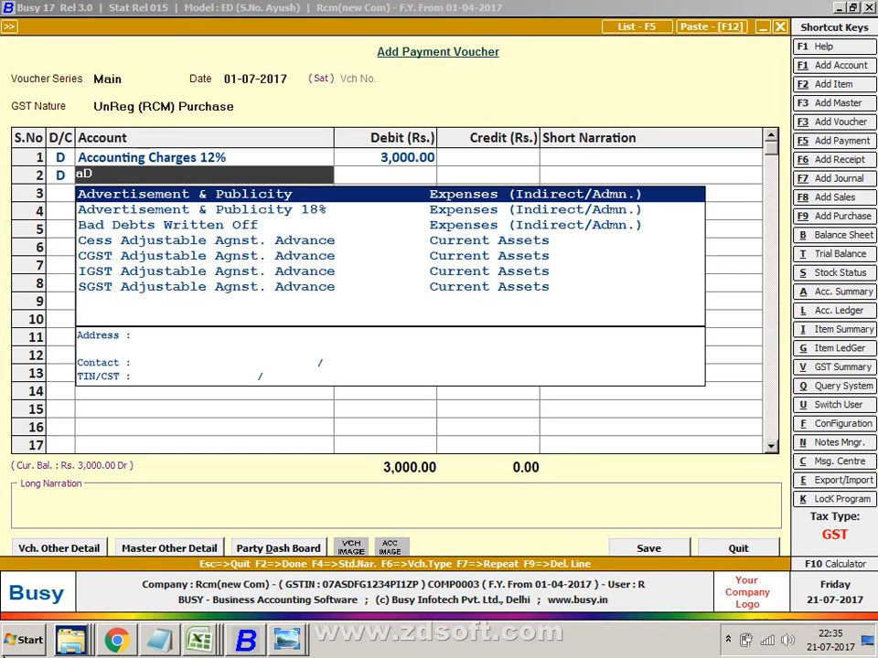
pyautogui.press('Down')
pyautogui.press('Return')
pyautogui.hotkey('alt', 'Tab')
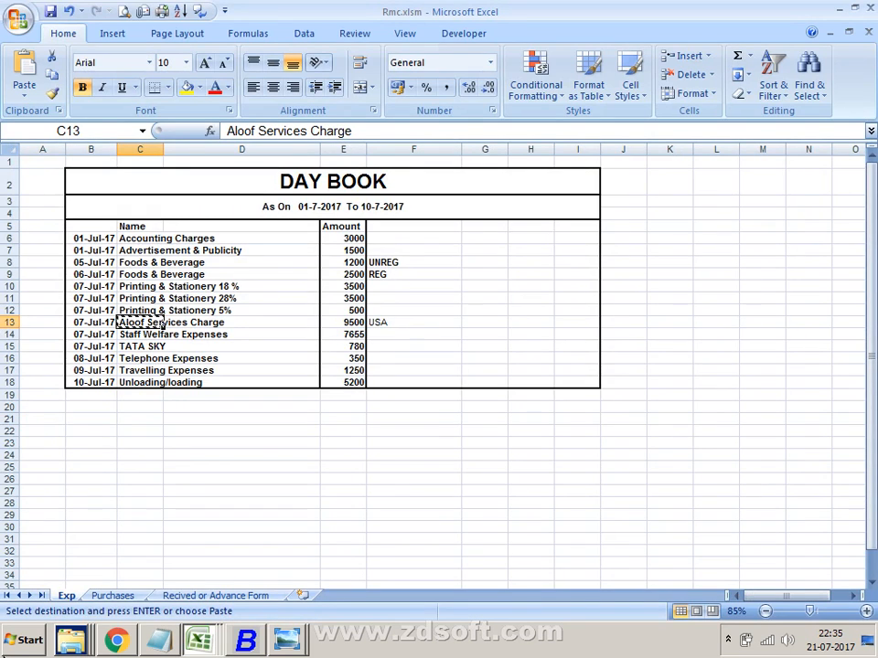
pyautogui.hotkey('alt', 'Tab')
pyautogui.write('1500')
pyautogui.press('Return')
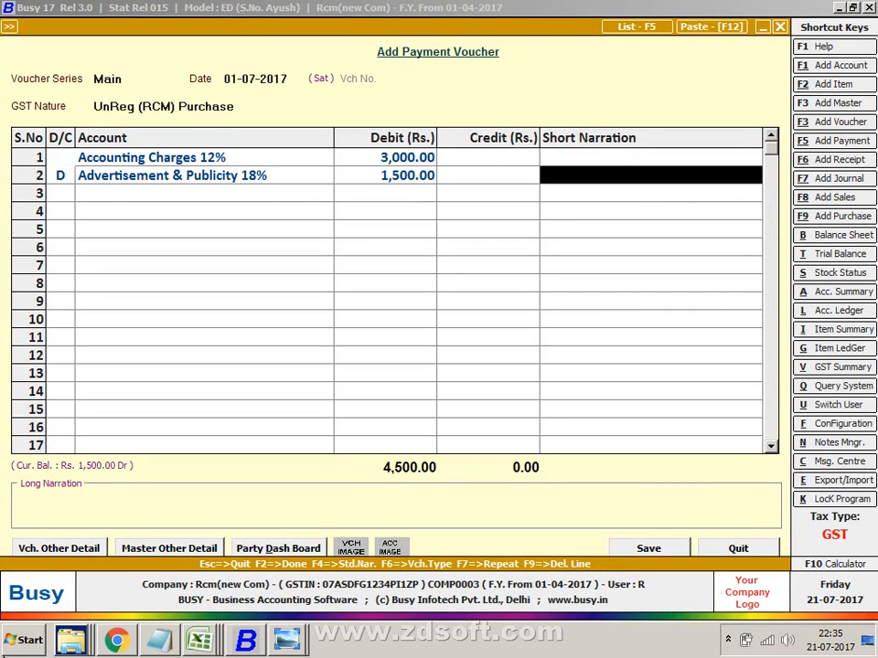
pyautogui.press('Return')
# - Credit the Cash account with 4,500.00 on the voucher's third line
pyautogui.press('c')
pyautogui.press('Return')
pyautogui.press('Return')
pyautogui.press('Return')
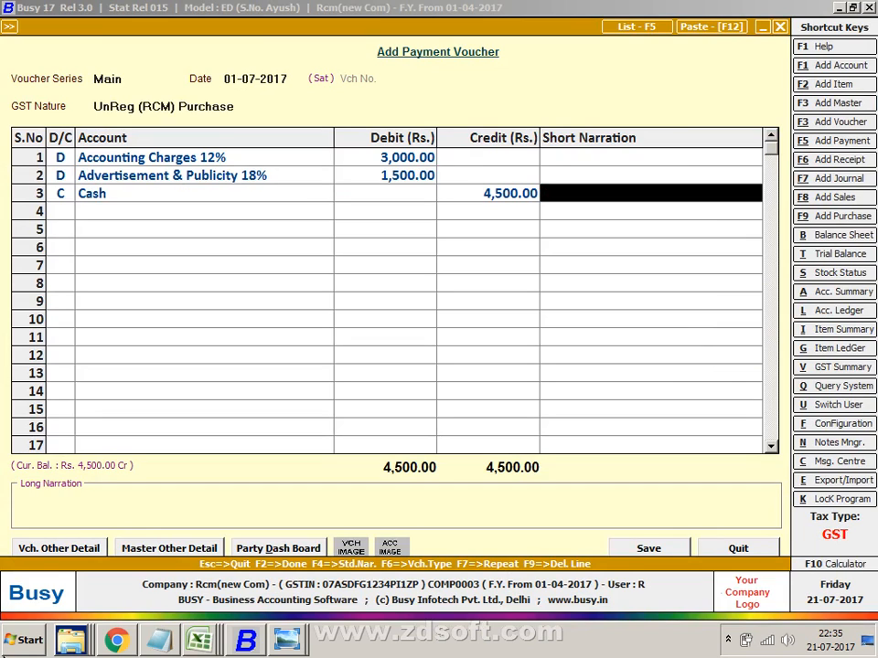
# - Leave the narrations blank and save the payment voucher despite the negative cash balance, keeping the Main series for the next voucher
pyautogui.press('Return')
pyautogui.press('Return')
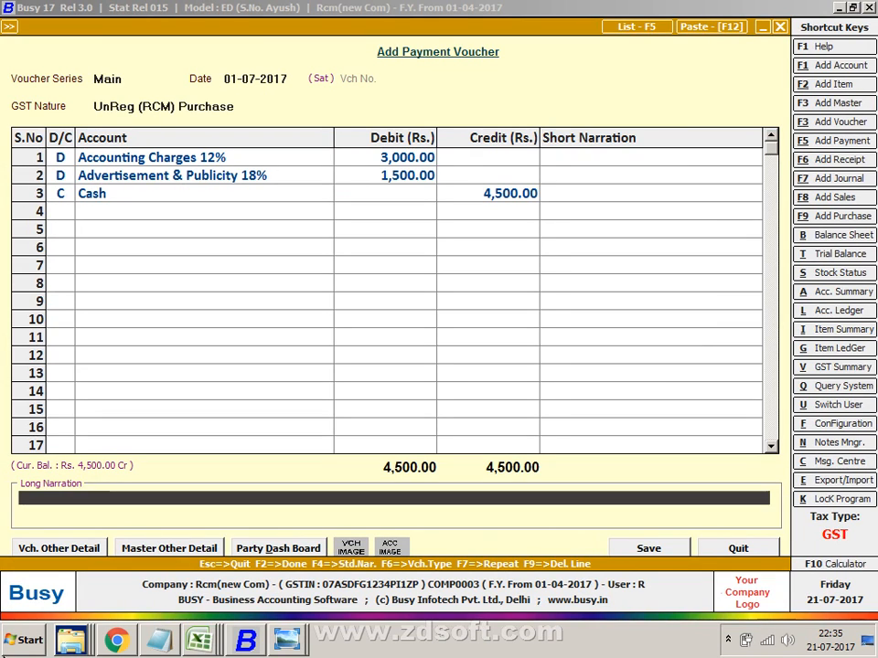
pyautogui.press('Return')
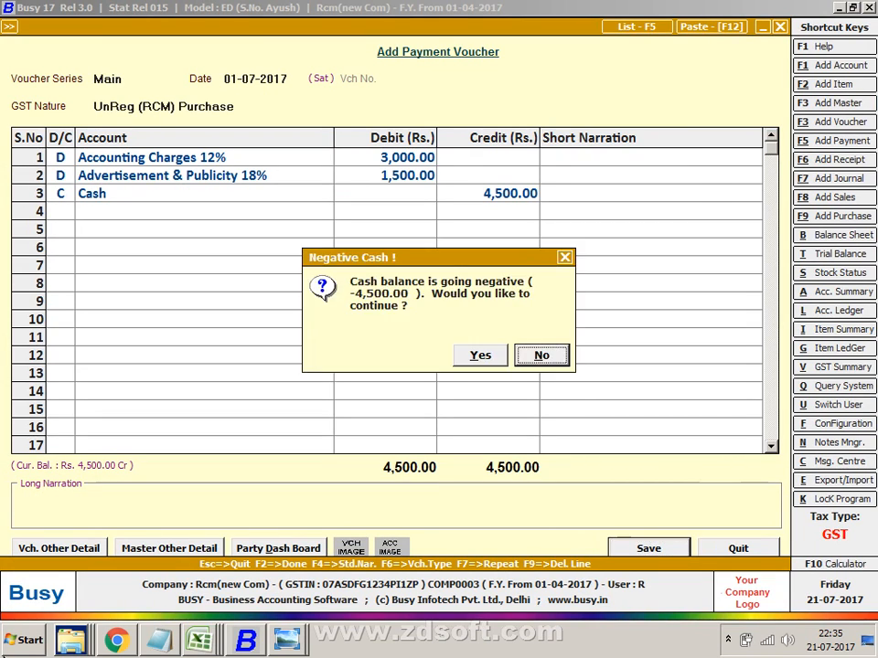
pyautogui.press('Left')
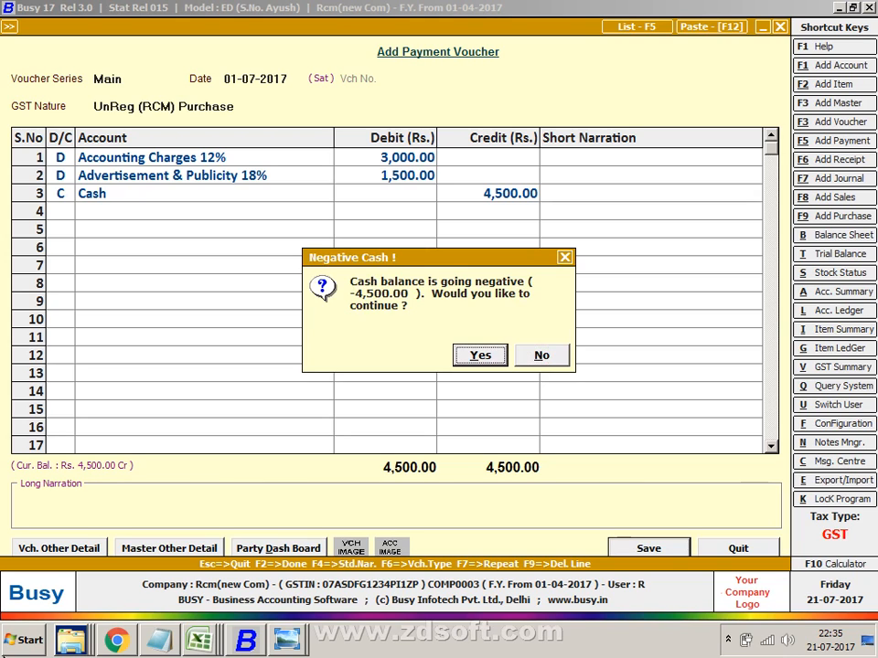
pyautogui.press('Return')
pyautogui.press('Return')
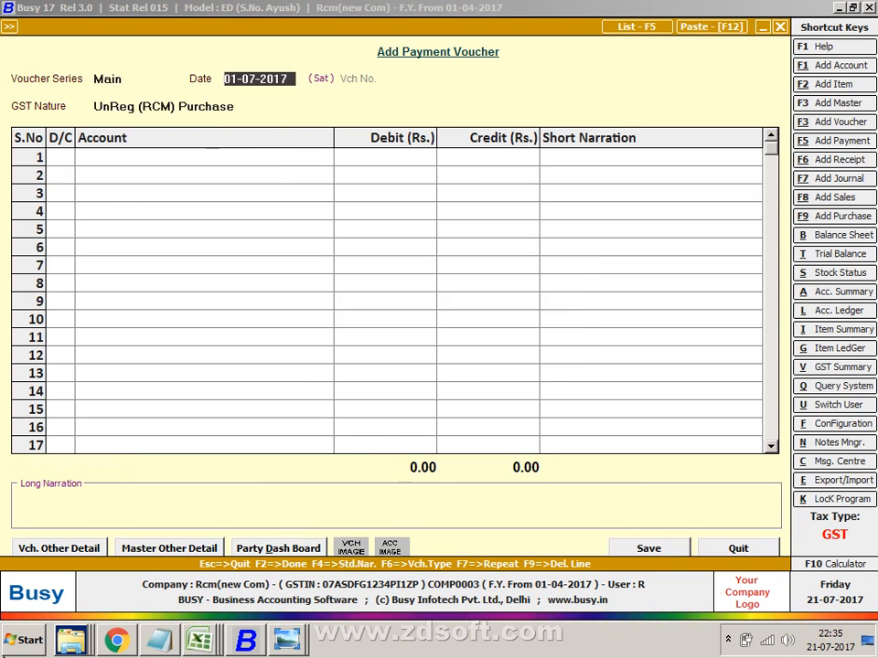
# - Check the 05-Jul-17 Foods & Beverage entry in cell C8 of the Excel Day Book and return to Busy
pyautogui.hotkey('alt', 'Tab')
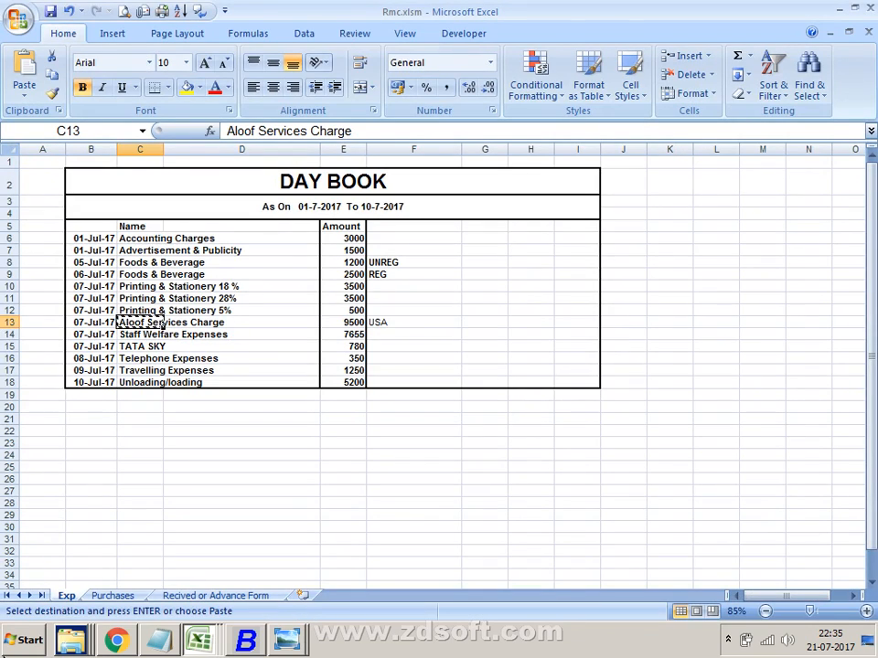
pyautogui.press('Up')
pyautogui.press('Up')
pyautogui.press('Up')
pyautogui.press('Up')
pyautogui.press('Up')
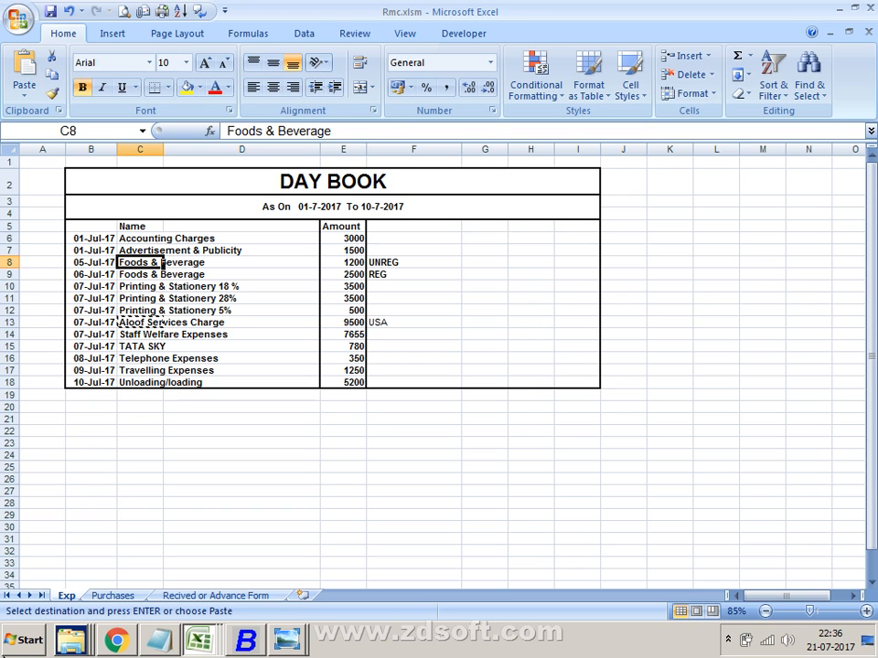
pyautogui.hotkey('alt', 'Tab')
pyautogui.hotkey('alt', 'Tab')
pyautogui.hotkey('alt', 'Tab')
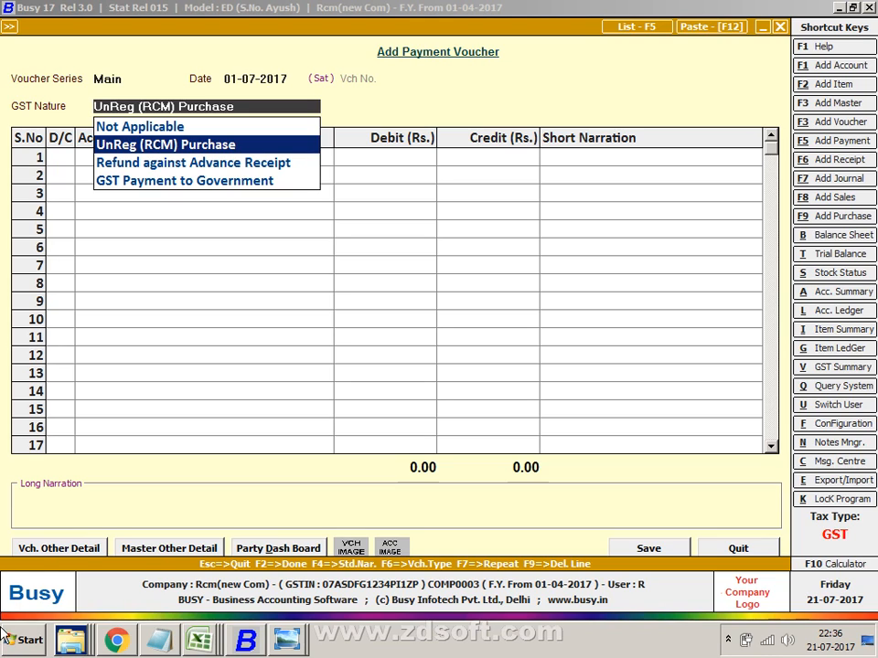
# - Review the Section 17(5) input tax credit restrictions in the 3.JPG and 2.JPG images in Windows Photo Viewer and return to Busy
pyautogui.moveTo(287, 639)
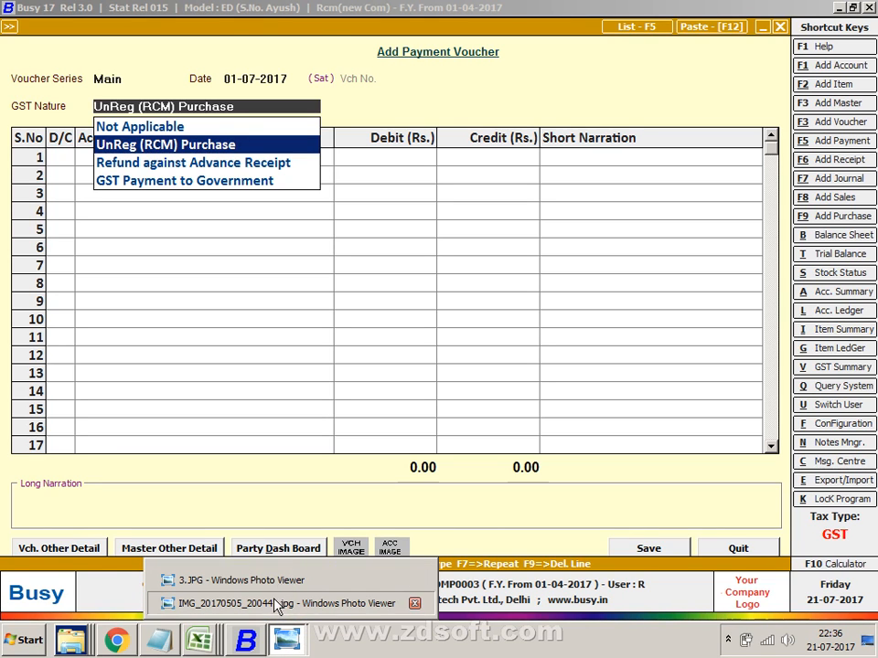
pyautogui.click(229, 604)
pyautogui.moveTo(286, 642)
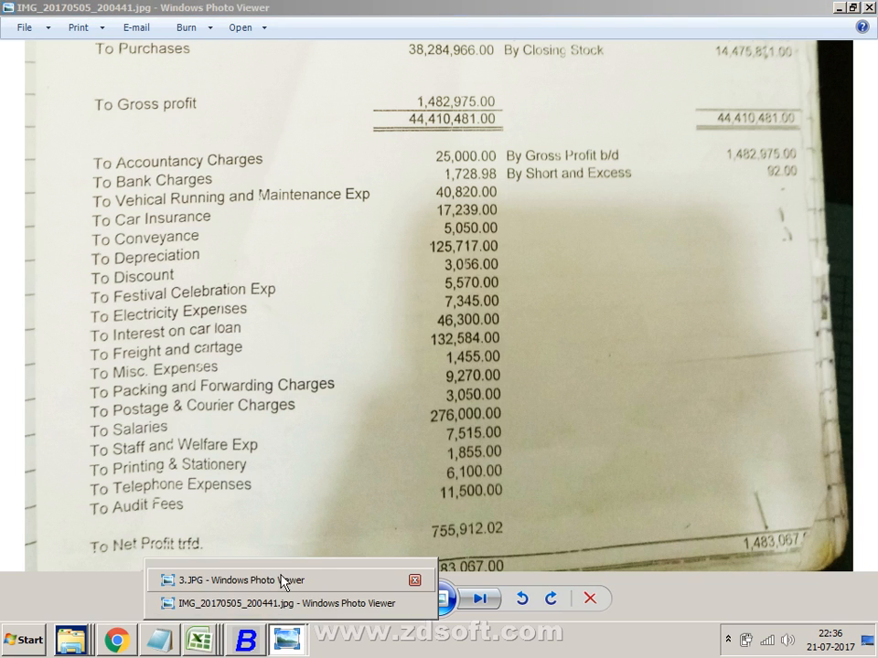
pyautogui.click(284, 582)
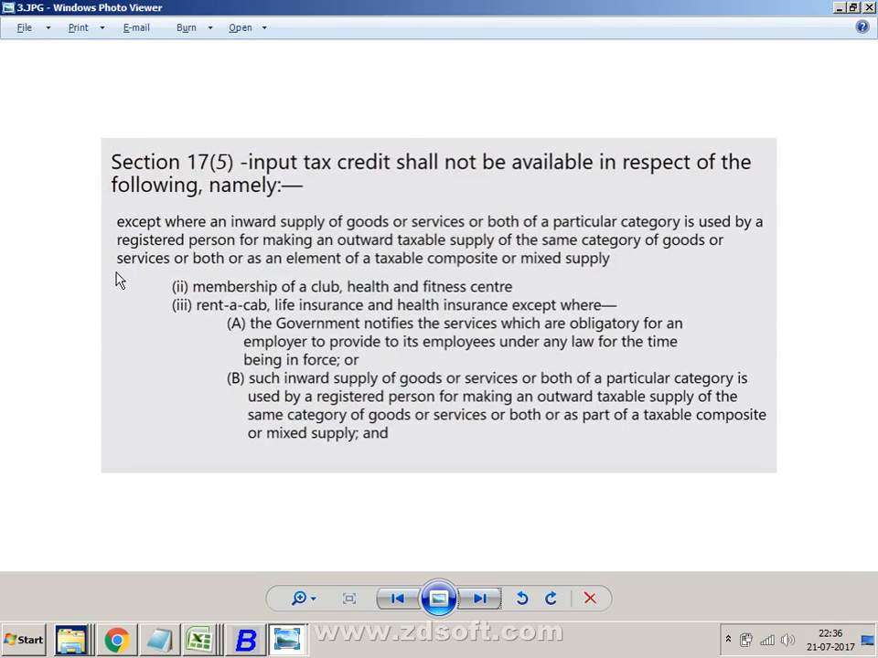
pyautogui.press('Left')
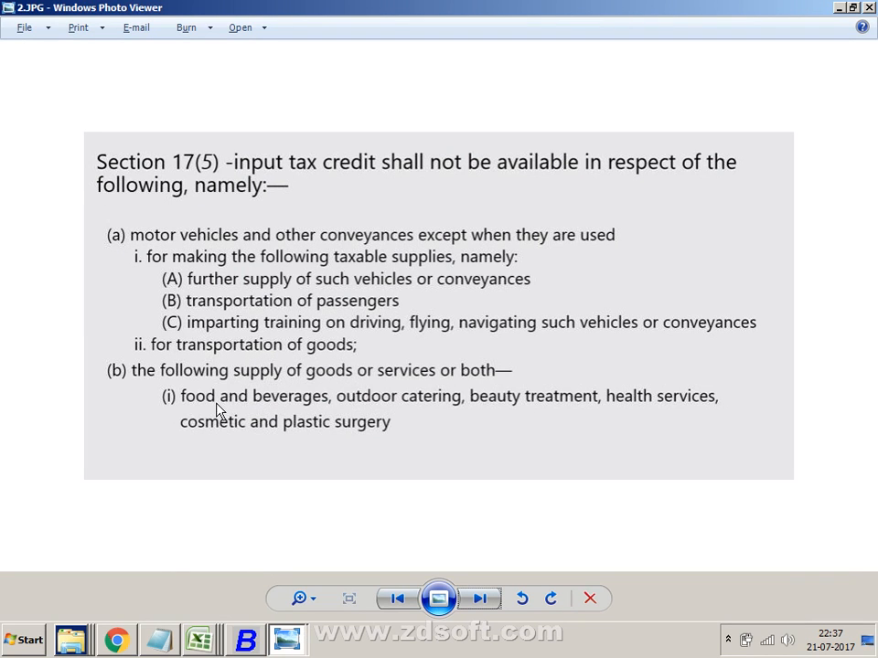
pyautogui.press('Left')
pyautogui.hotkey('alt', 'Tab')
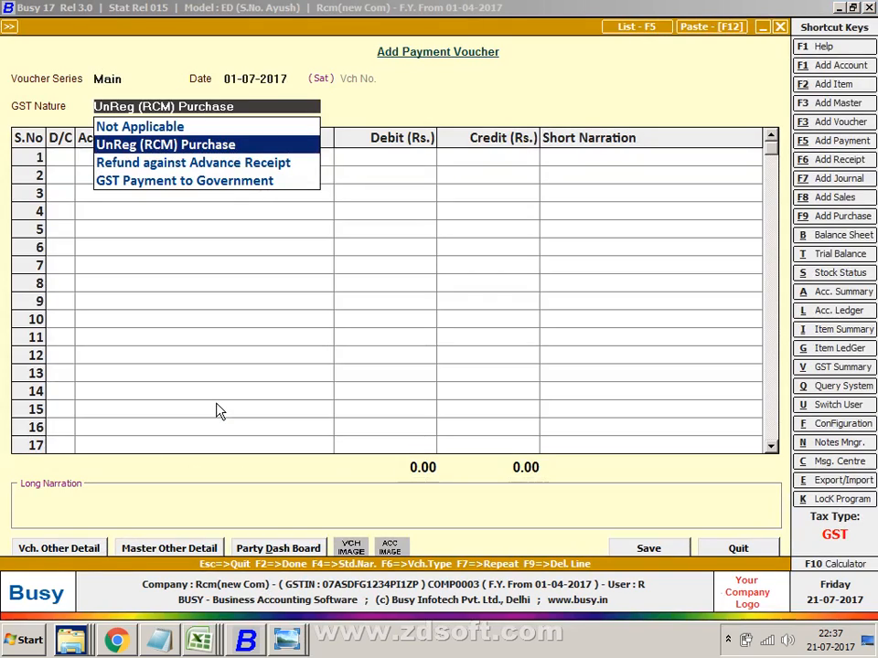
# - Set the new payment voucher's GST nature to Not Applicable and return to that field
pyautogui.press('Down')
pyautogui.press('Down')
pyautogui.press('Up')
pyautogui.press('Up')
pyautogui.press('Up')
pyautogui.press('Return')
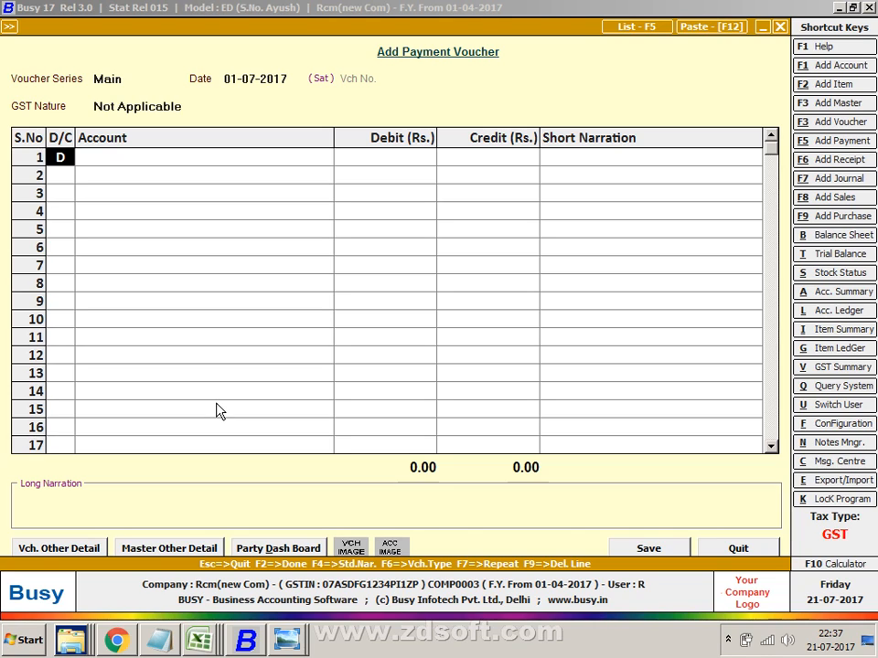
pyautogui.hotkey('shift', 'Tab')
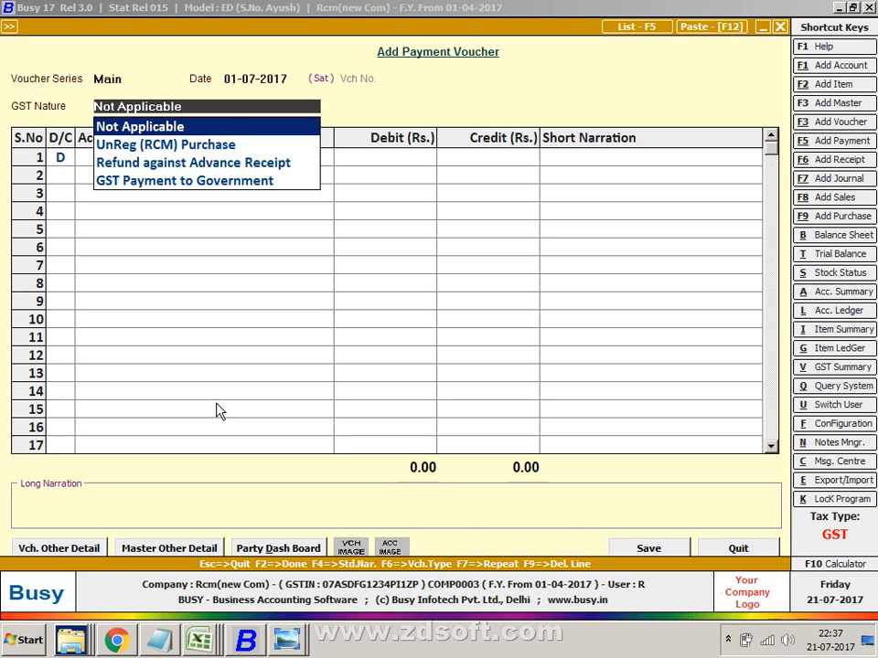
# - Keep the GST nature as Not Applicable and choose Foods & Beverage 18% as the voucher's first debit account
pyautogui.press('Return')
pyautogui.press('Return')
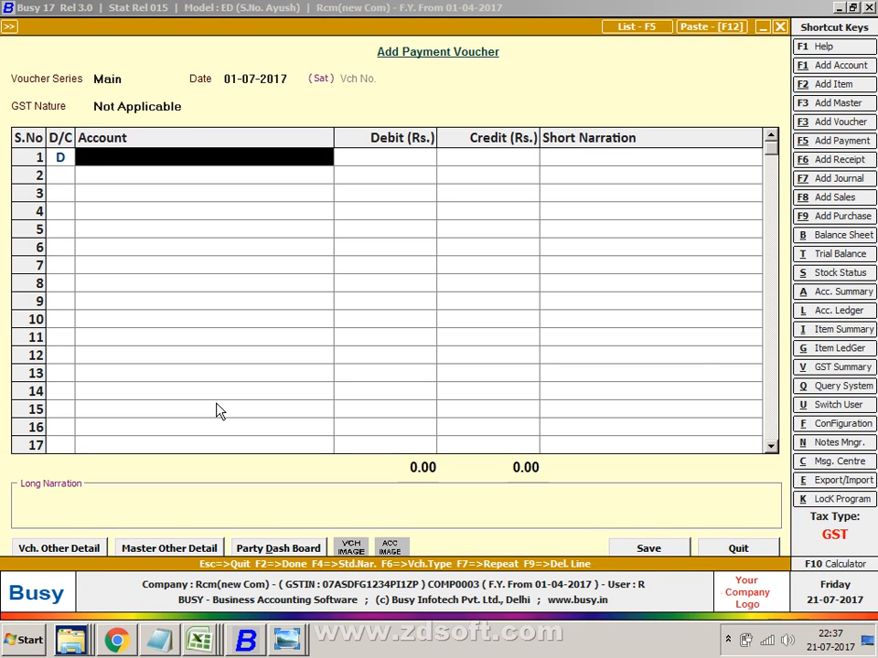
pyautogui.write('F')
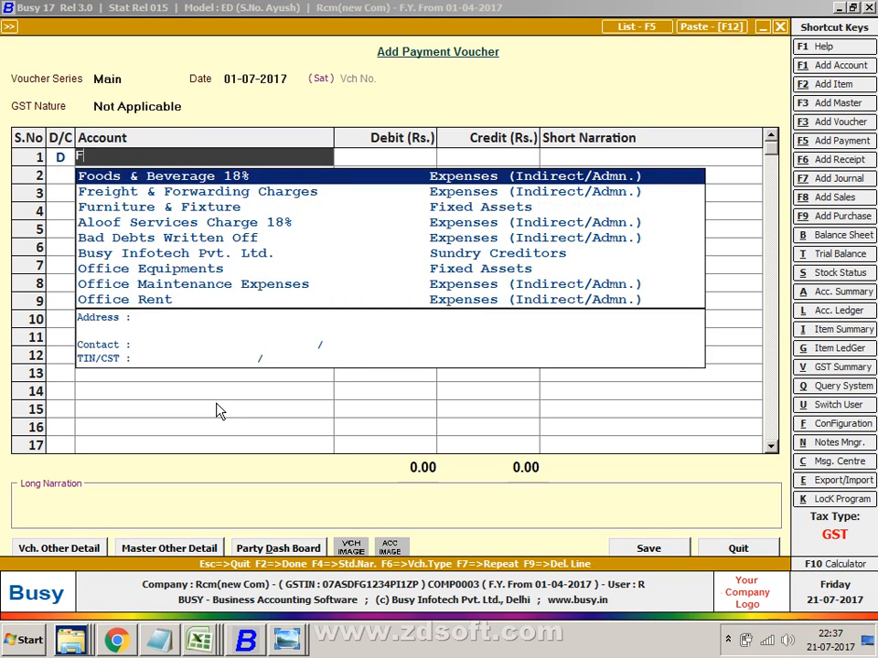
pyautogui.write('OO')
pyautogui.press('Return')
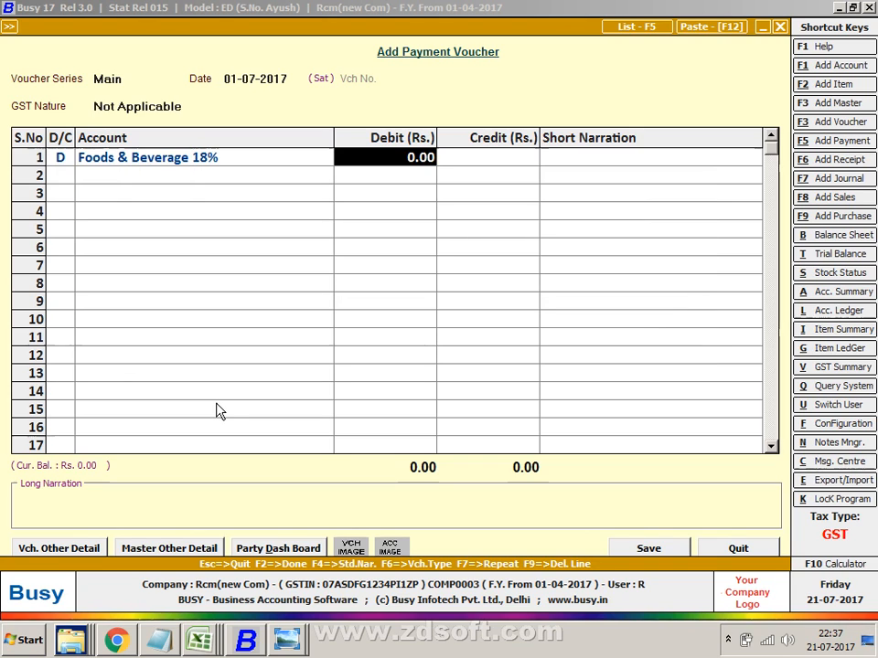
# - Check the Foods & Beverage amounts in the Excel Day Book, return to Busy and debit the account with 3,500
pyautogui.hotkey('alt', 'Tab')
pyautogui.hotkey('alt', 'Tab')
pyautogui.hotkey('alt', 'Tab')
pyautogui.hotkey('alt', 'Tab')
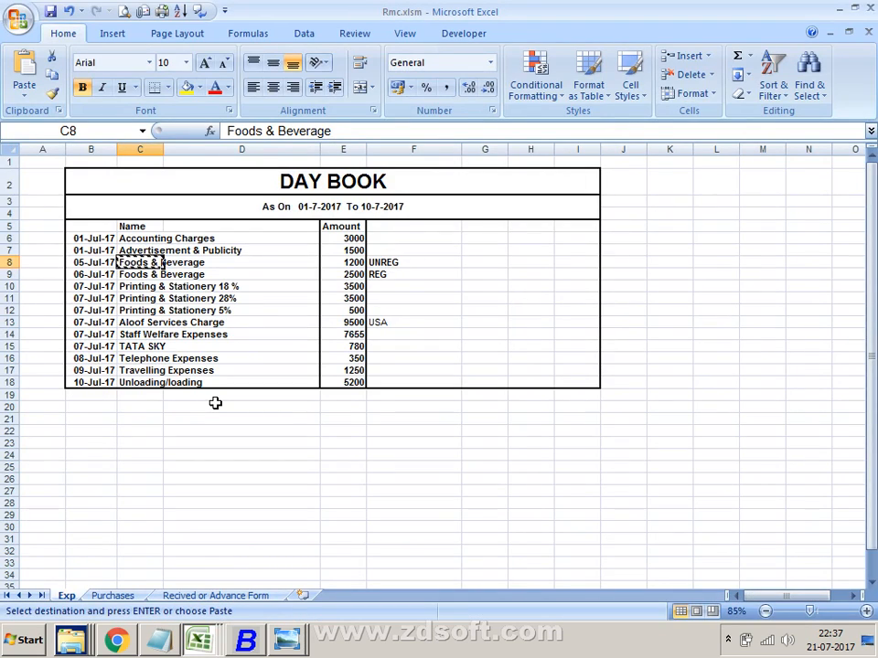
pyautogui.hotkey('alt', 'Tab')
pyautogui.write('3500')
pyautogui.press('Return')
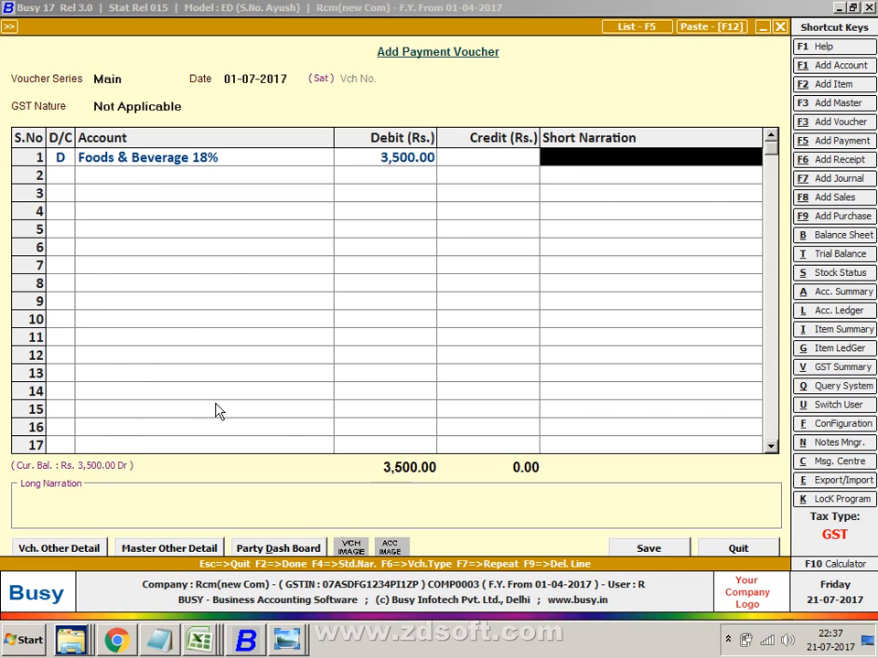
# - Credit Cash with 3,500 and save the Foods & Beverage payment voucher despite the negative cash balance
pyautogui.press('Return')
pyautogui.hotkey('shift', 'Tab')
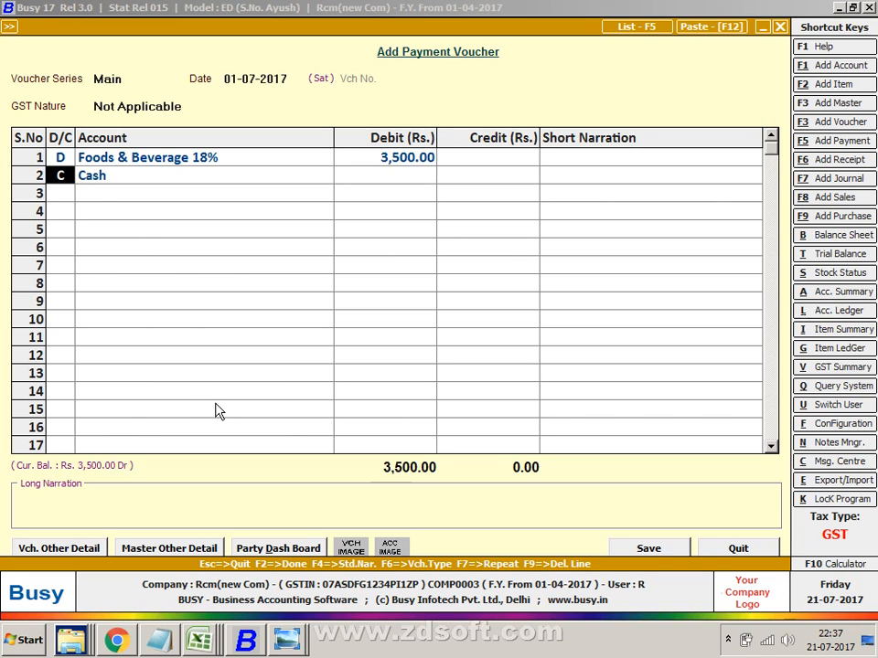
pyautogui.press('Return')
pyautogui.press('Return')
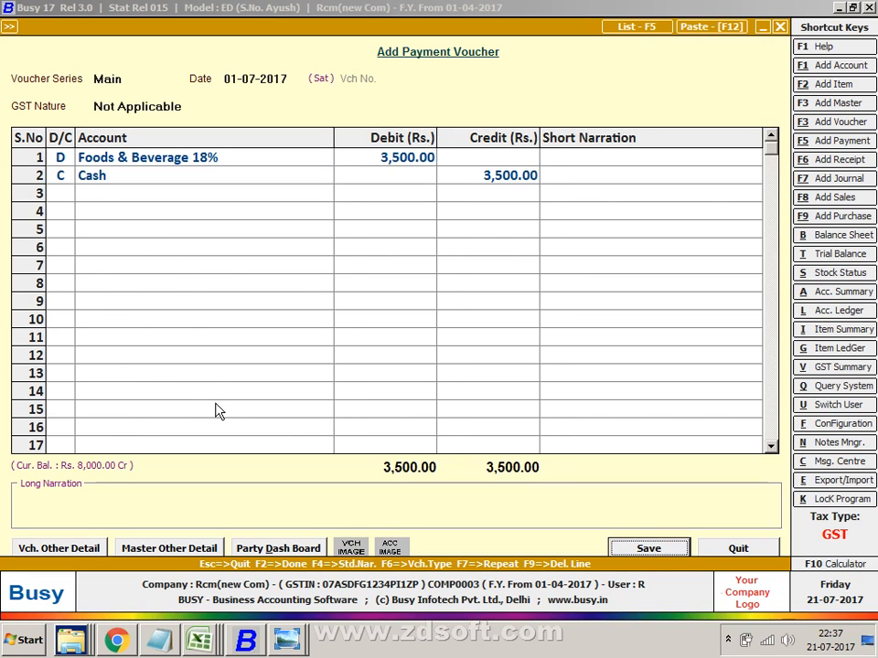
pyautogui.press('Return')
pyautogui.press('Left')
pyautogui.press('Return')
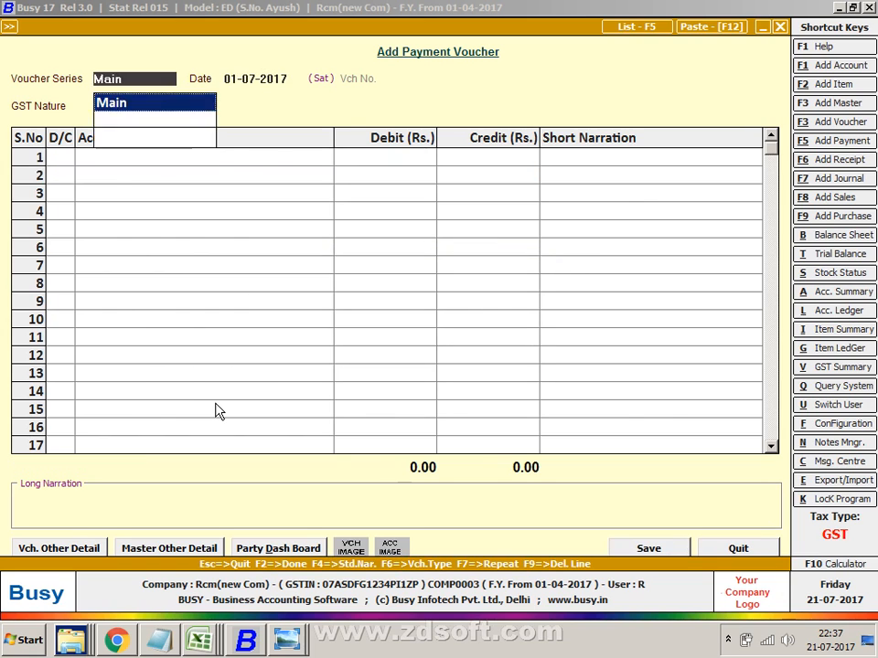
# - Keep the Main series and 01-07-2017 date for the new voucher, check cell C10 of the Excel Day Book and return to Busy
pyautogui.press('Return')
pyautogui.press('Return')
pyautogui.hotkey('alt', 'Tab')
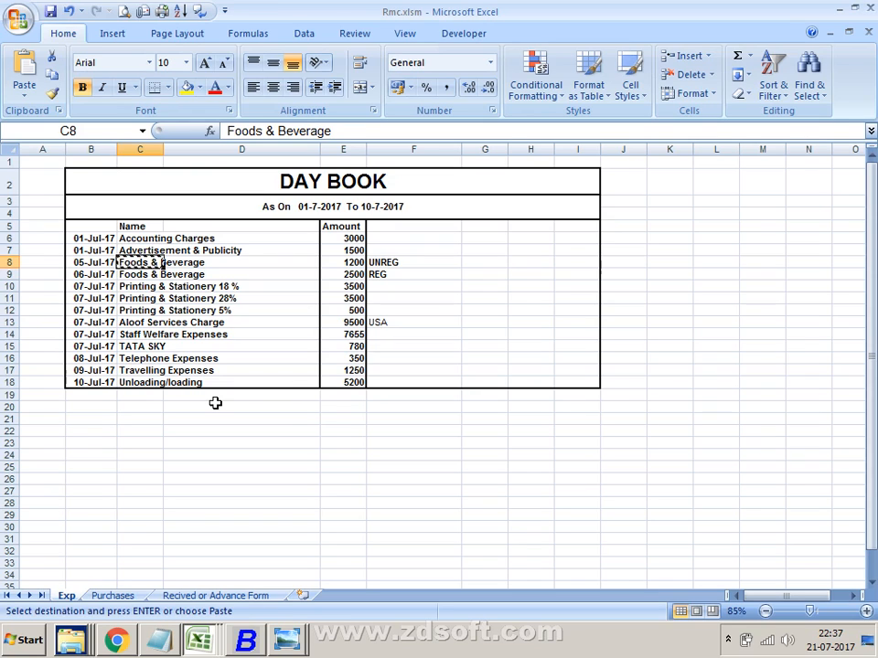
pyautogui.press('Down')
pyautogui.press('Down')
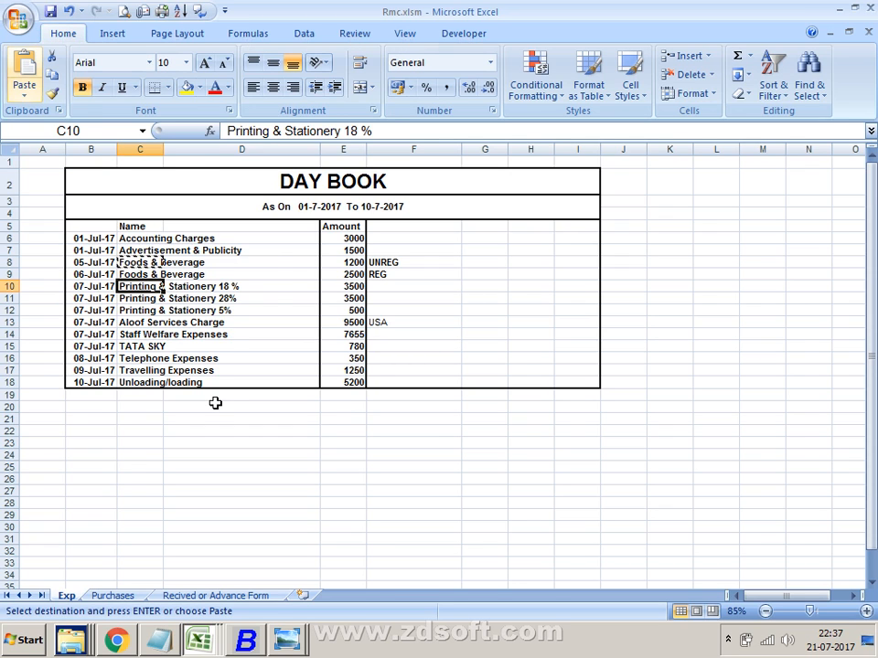
pyautogui.hotkey('alt', 'Tab')
# - Set the GST nature to UnReg (RCM) Purchase and debit Printing & Stationery 18 % with 3,500
pyautogui.press('Down')
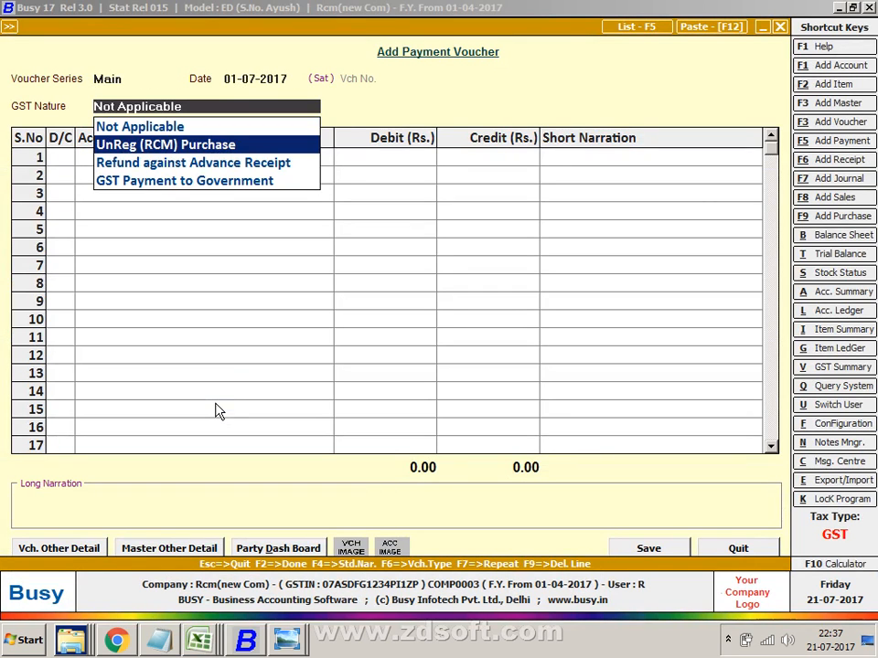
pyautogui.press('Return')
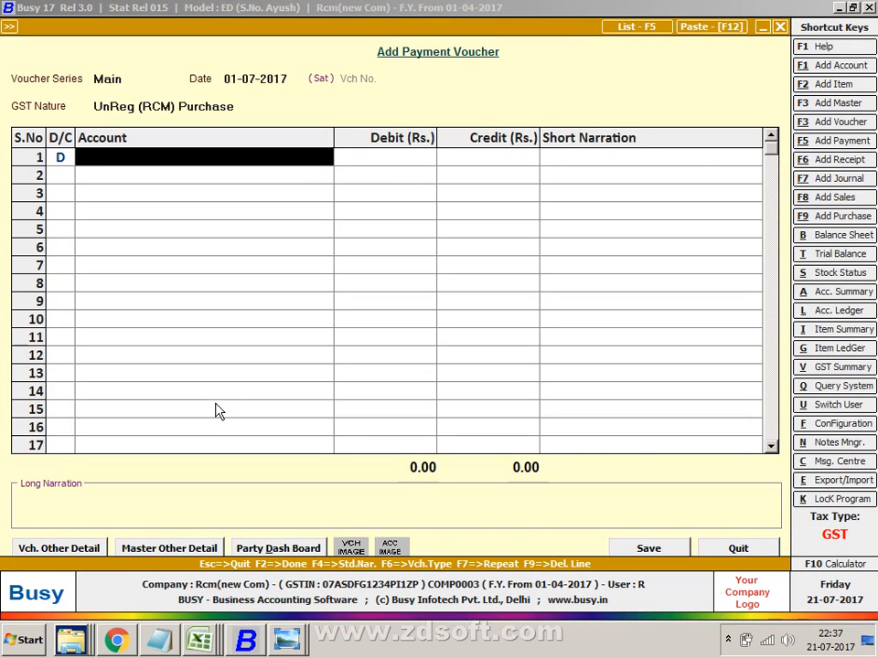
pyautogui.write('18')
pyautogui.press('Down')
pyautogui.press('Down')
pyautogui.press('Down')
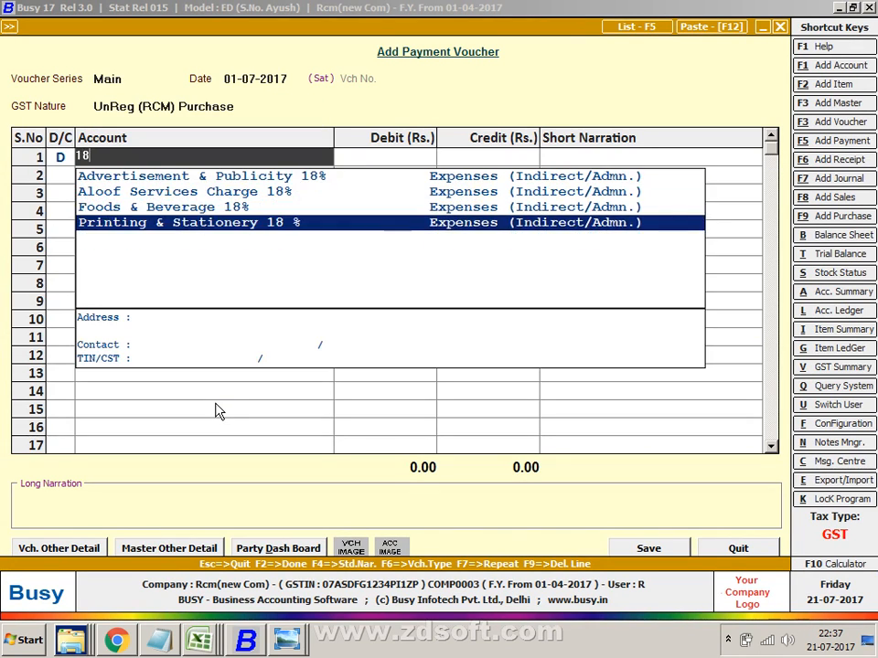
pyautogui.press('Return')
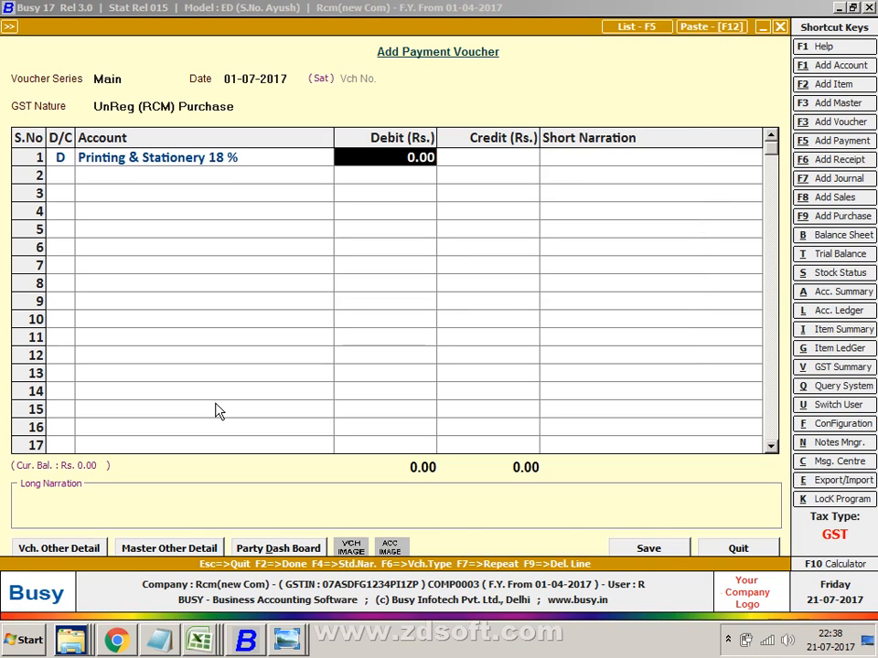
pyautogui.write('3500')
pyautogui.press('Return')
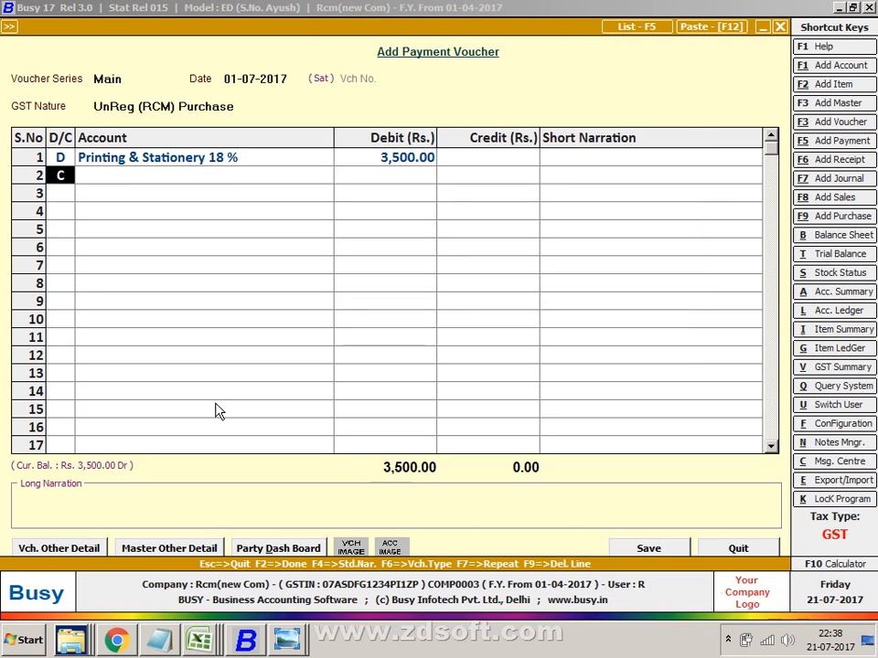
# - Add a second debit line for Printing & Stationery 28 with 3,500
pyautogui.press('d')
pyautogui.press('Return')
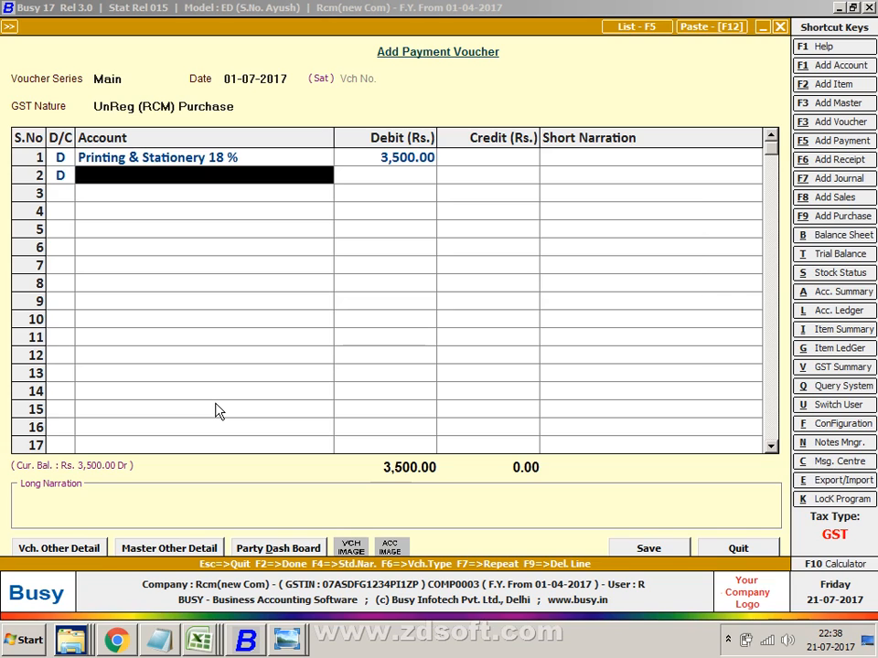
pyautogui.write('pR')
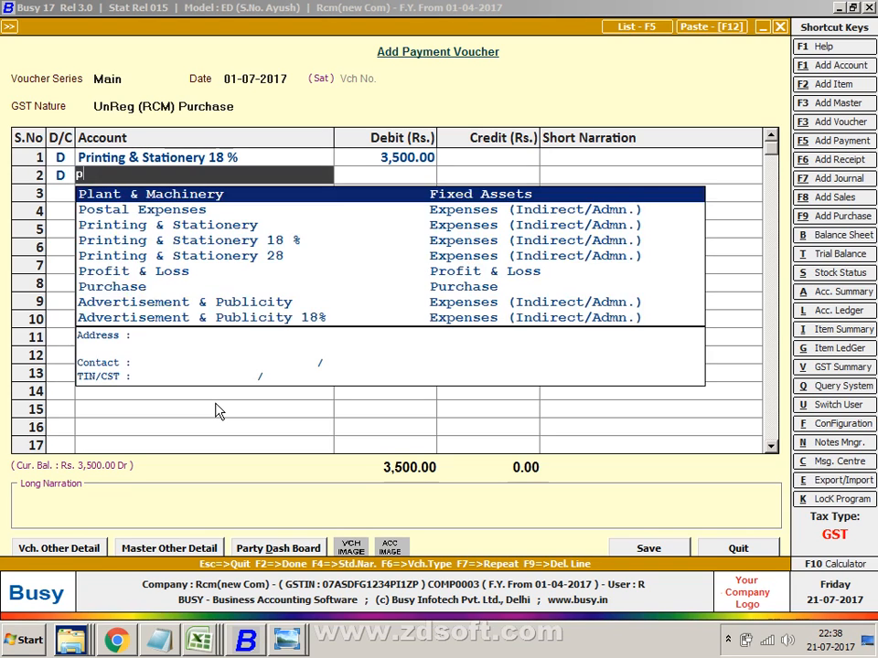
pyautogui.press('Down')
pyautogui.press('Down')
pyautogui.press('Return')
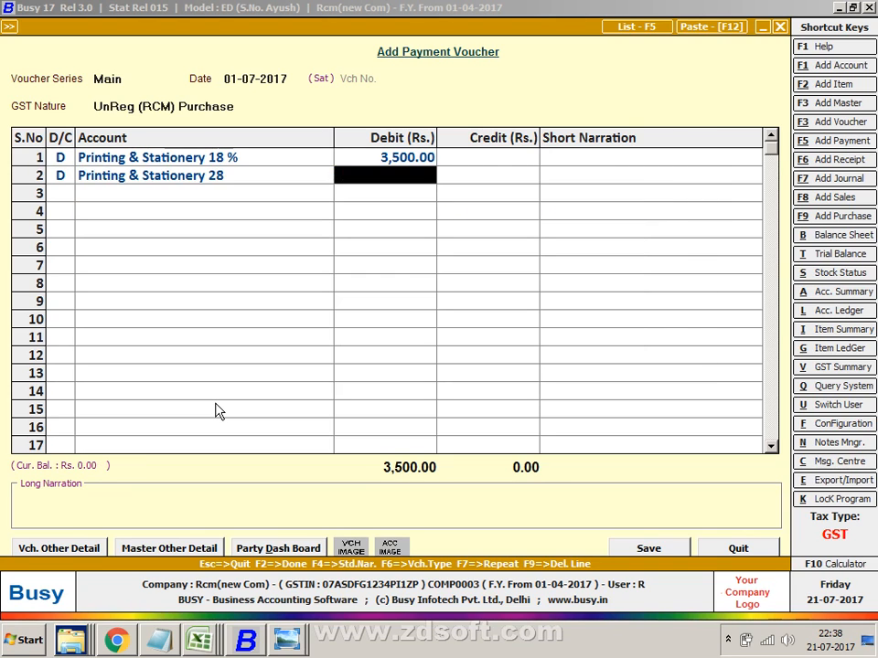
pyautogui.write('3500')
pyautogui.press('Return')
pyautogui.press('Return')
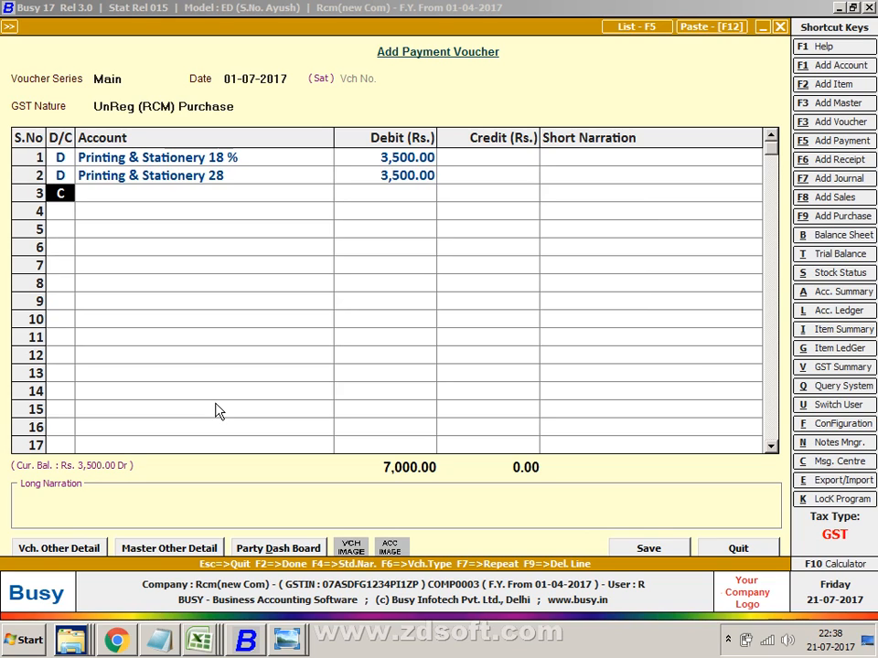
# - Credit Cash with 7,000 and save the Printing & Stationery voucher despite the negative cash balance
pyautogui.press('Return')
pyautogui.press('Return')
pyautogui.press('Return')
pyautogui.press('Return')
pyautogui.press('Return')
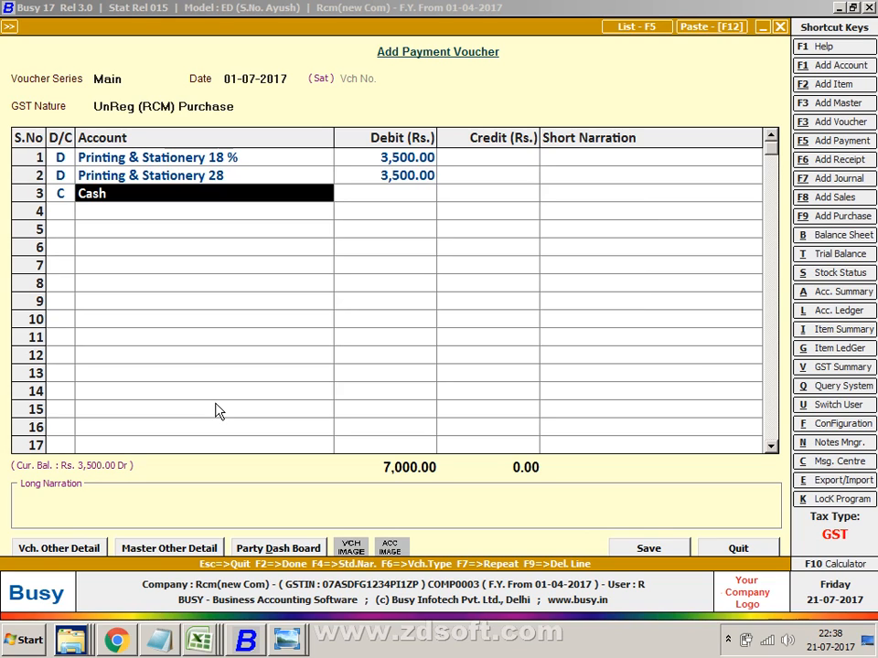
pyautogui.press('Return')
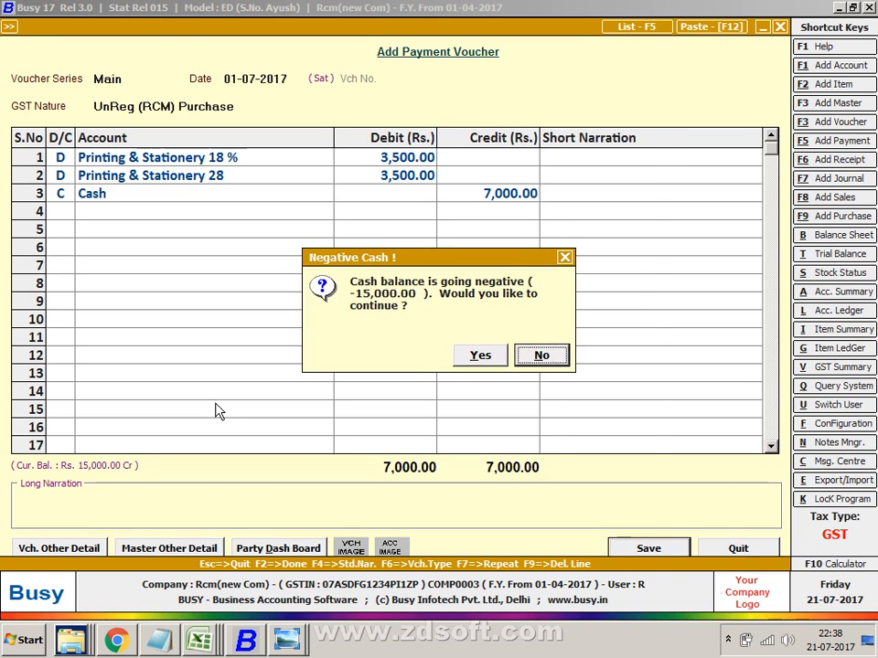
pyautogui.press('Left')
pyautogui.press('Return')
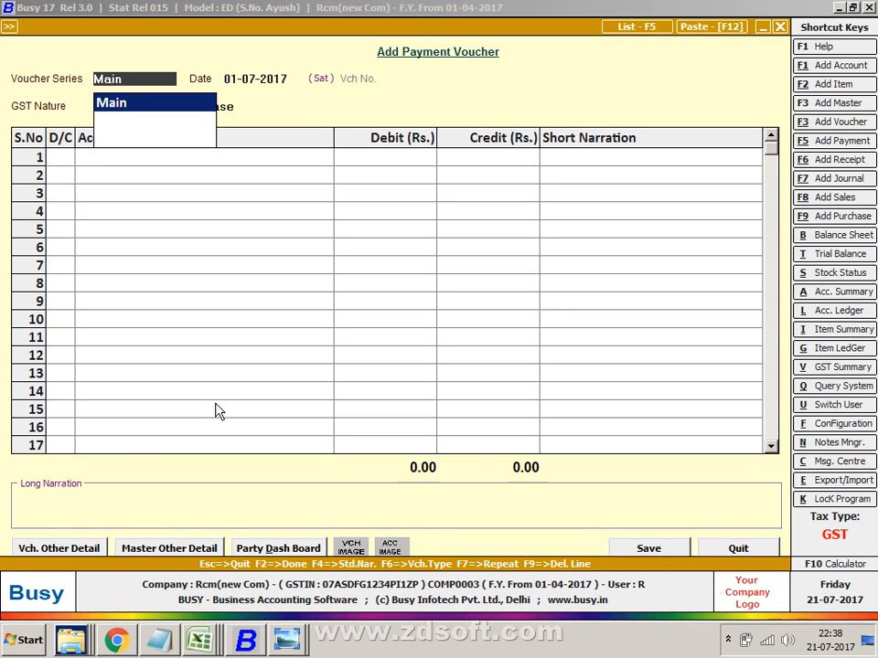
# - Leave payment voucher entry and open the GST Misc. Utilities group
pyautogui.press('Escape')
pyautogui.press('Escape')
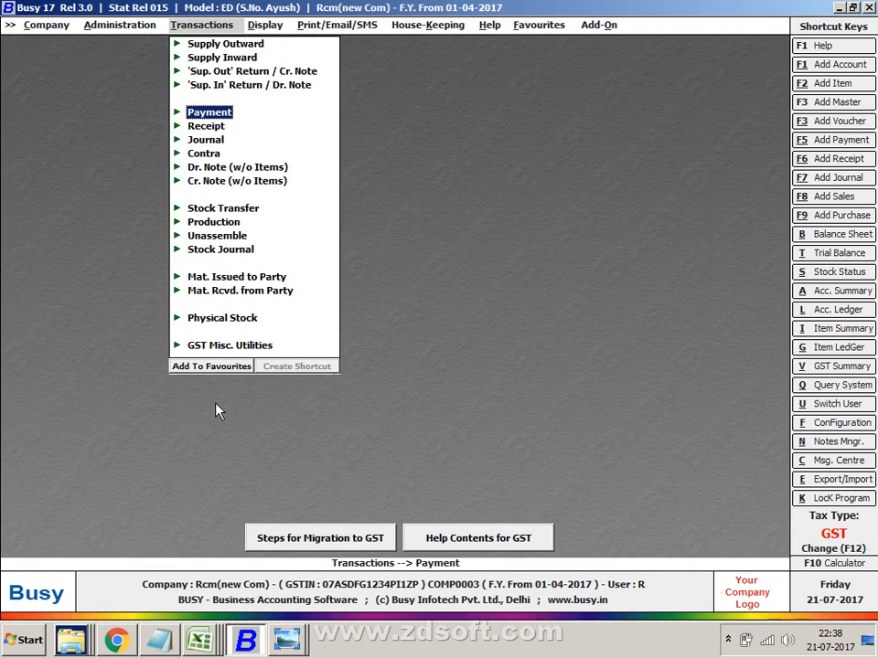
pyautogui.press('Down')
pyautogui.press('Down')
pyautogui.press('Down')
pyautogui.press('Down')
pyautogui.press('Down')
pyautogui.press('Down')
pyautogui.press('Down')
pyautogui.press('Down')
pyautogui.press('Down')
pyautogui.press('Down')
pyautogui.press('Down')
pyautogui.press('Down')
pyautogui.press('Down')
pyautogui.press('Down')
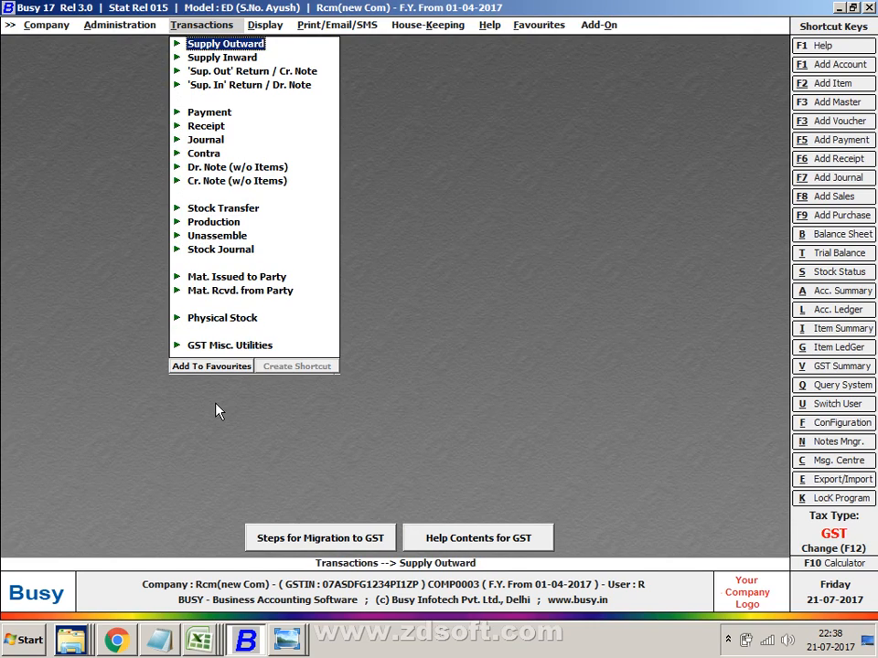
pyautogui.press('Up')
pyautogui.press('Return')
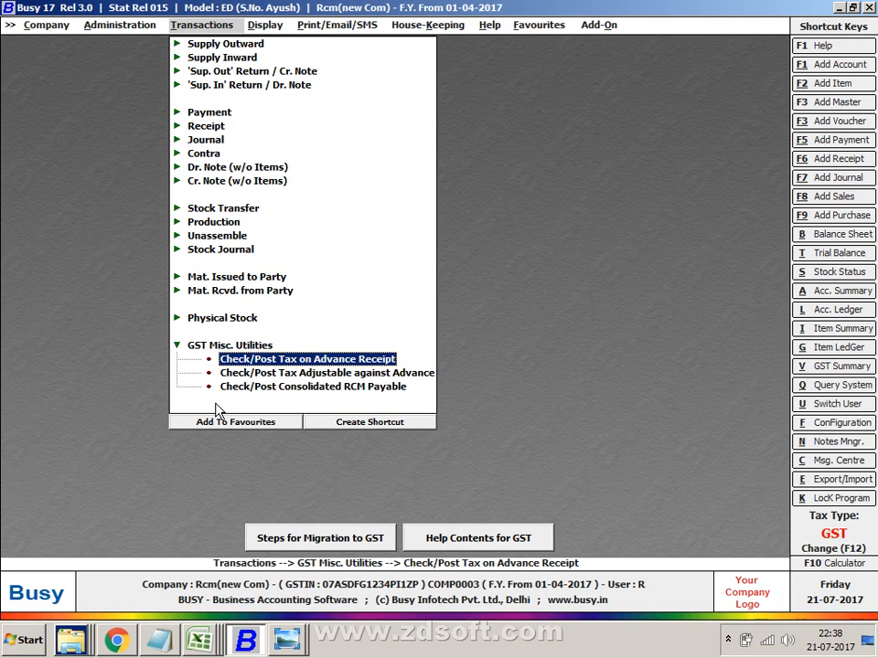
# - Generate the Check/Post Consolidated RCM Payable report with a starting date of 01-07-2017
pyautogui.press('Down')
pyautogui.press('Down')
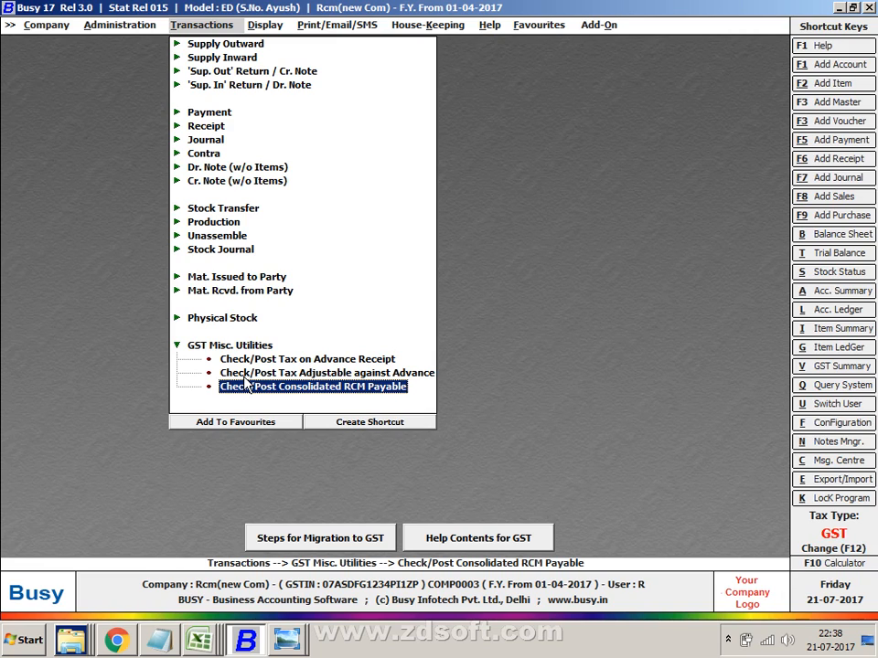
pyautogui.click(246, 385)
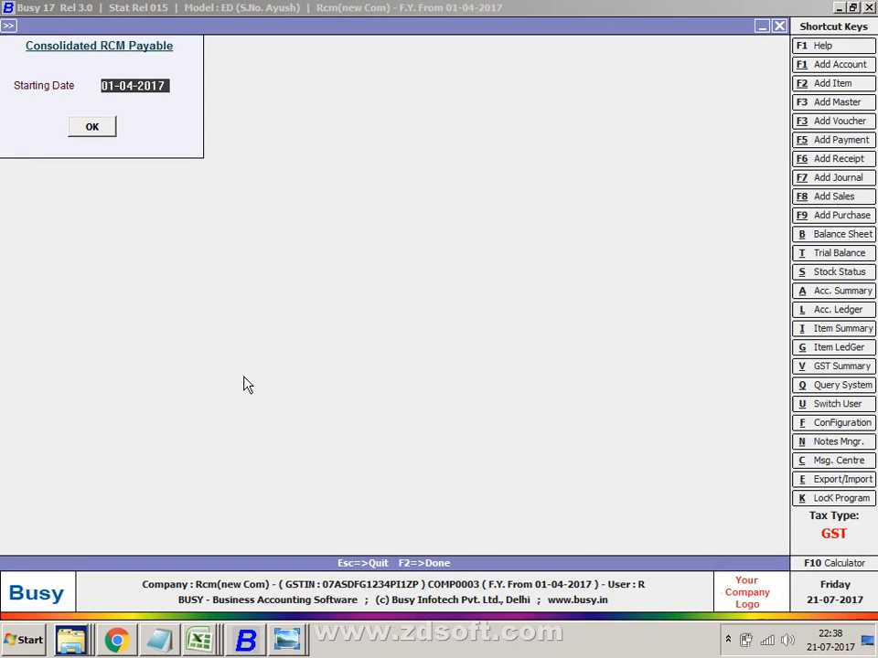
pyautogui.write('1-7')
pyautogui.press('Return')
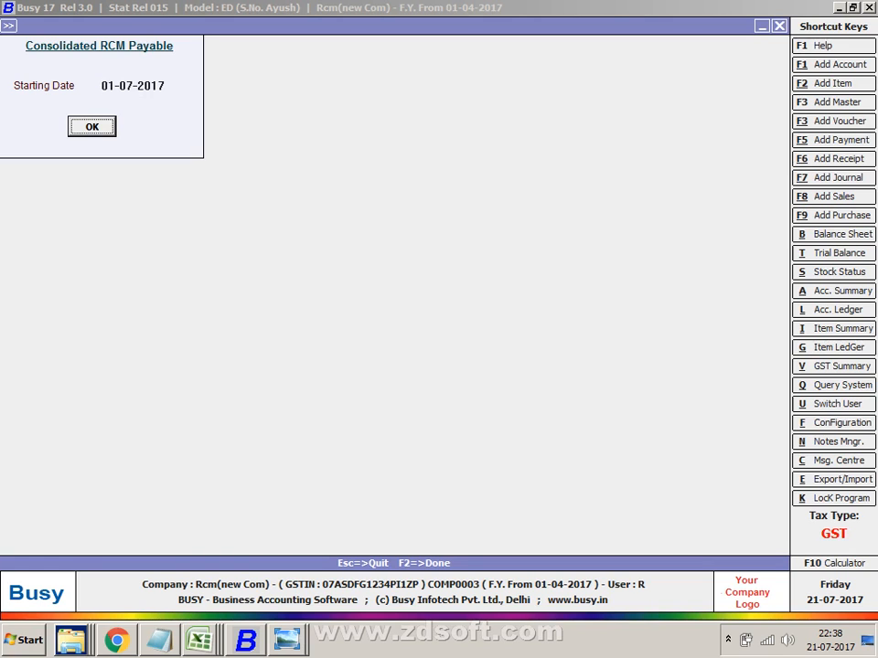
pyautogui.press('Return')
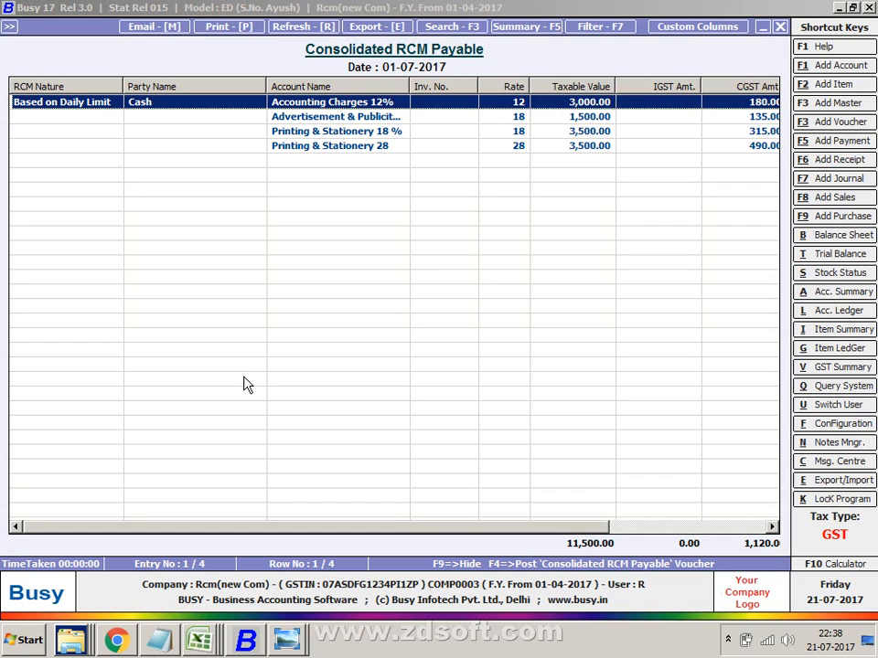
# - Delete the Cash payment voucher from the Accounting Charges 12% ledger and return to the Consolidated RCM Payable report
pyautogui.press('Return')
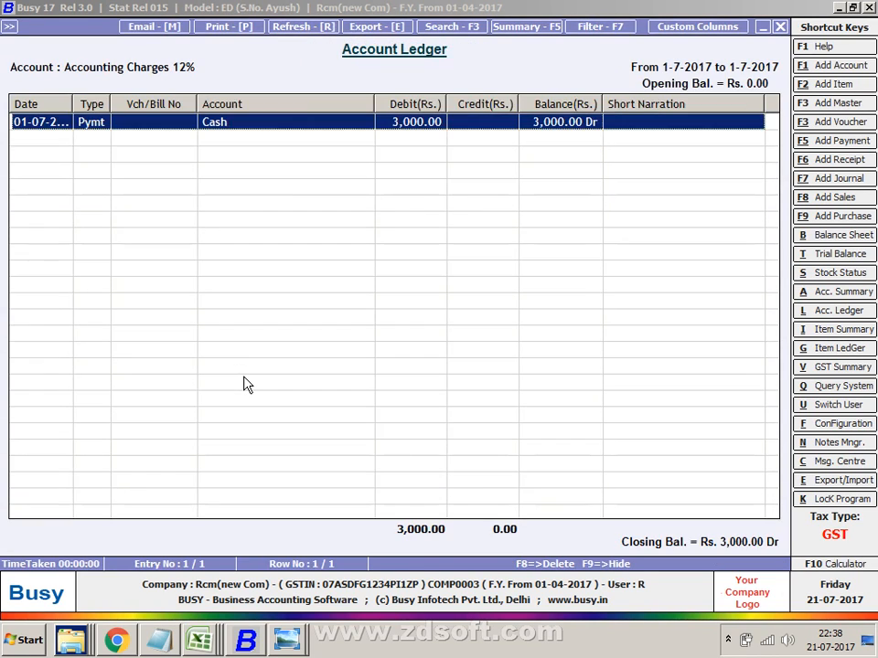
pyautogui.press('F8')
pyautogui.press('Return')
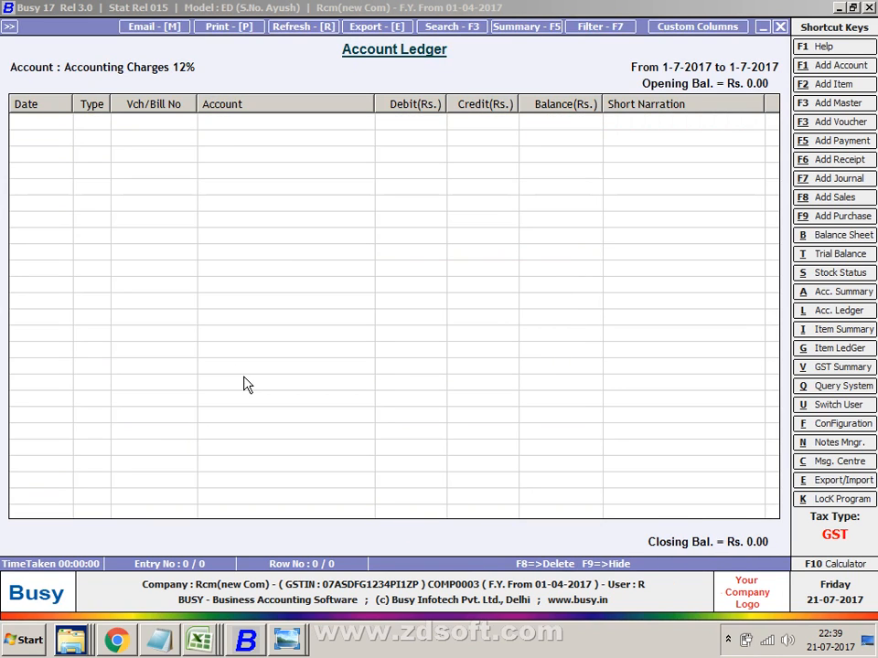
pyautogui.press('Escape')
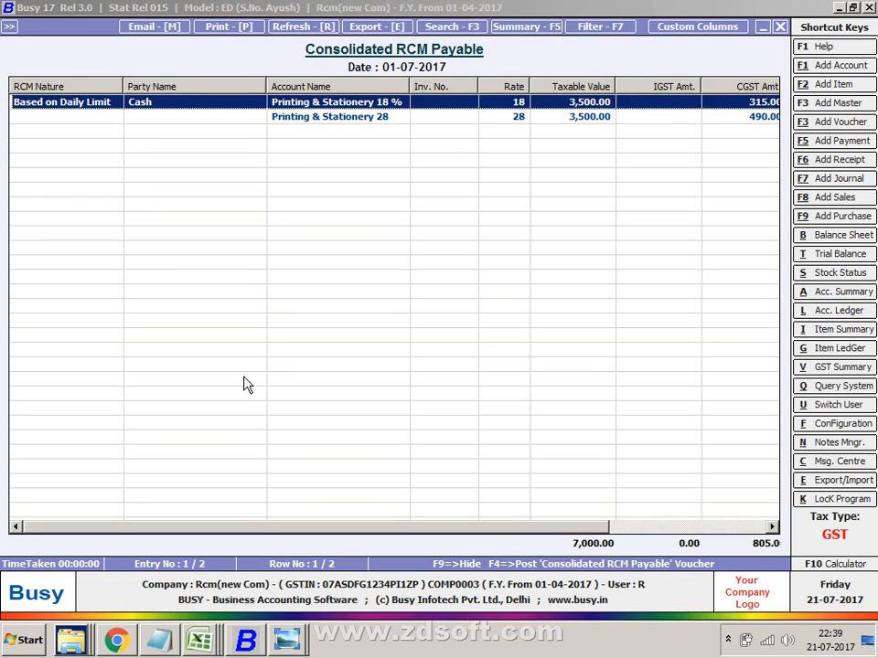
# - Examine the IGST, CGST and remaining columns of the Consolidated RCM Payable report and close it
pyautogui.press('Right')
pyautogui.press('Right')
pyautogui.press('Right')
pyautogui.press('Right')
pyautogui.press('Right')
pyautogui.press('Right')
pyautogui.press('Right')
pyautogui.press('Right')
pyautogui.press('Right')
pyautogui.press('Right')
pyautogui.press('Right')
pyautogui.press('Right')
pyautogui.press('Right')
pyautogui.press('Right')
pyautogui.press('Right')
pyautogui.press('Right')
pyautogui.press('Right')
pyautogui.press('Right')
pyautogui.press('Right')
pyautogui.press('Right')
pyautogui.press('Left')
pyautogui.press('Left')
pyautogui.press('Left')
pyautogui.press('Left')
pyautogui.press('Left')
pyautogui.press('Left')
pyautogui.press('Left')
pyautogui.press('Left')
pyautogui.press('Left')
pyautogui.press('Left')
pyautogui.press('Left')
pyautogui.press('Left')
pyautogui.press('Left')
pyautogui.press('Left')
pyautogui.press('Left')
pyautogui.press('Left')
pyautogui.press('Left')
pyautogui.press('Left')
pyautogui.press('Left')
pyautogui.press('Left')
pyautogui.press('Escape')
pyautogui.press('Escape')
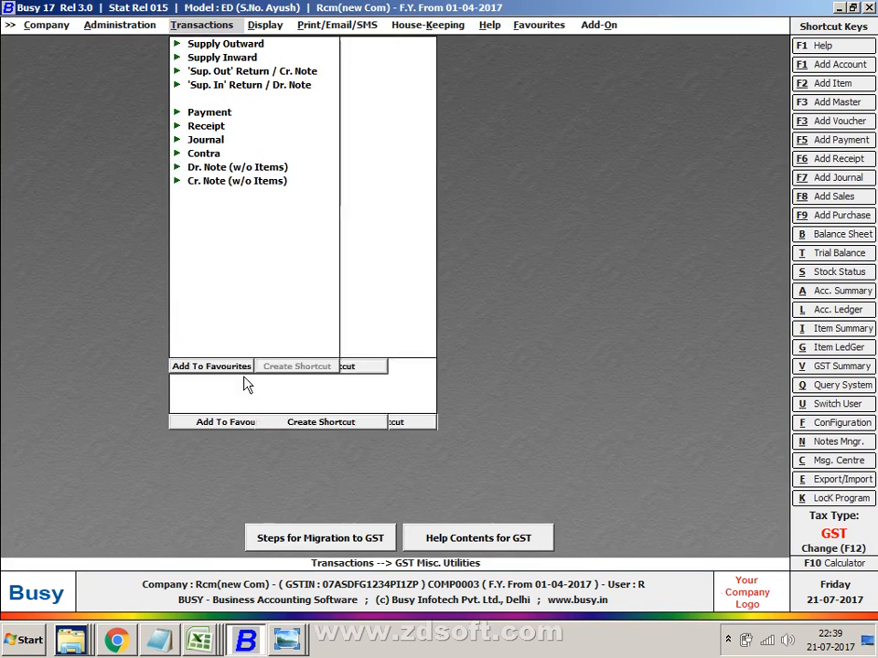
# - Start a new payment voucher in the Main series dated 01-07-2017 with the GST nature UnReg (RCM) Purchase
pyautogui.press('Up')
pyautogui.press('Up')
pyautogui.press('Up')
pyautogui.press('Up')
pyautogui.press('Up')
pyautogui.press('Up')
pyautogui.press('Up')
pyautogui.press('Up')
pyautogui.press('Up')
pyautogui.press('Up')
pyautogui.press('Up')
pyautogui.press('Up')
pyautogui.press('Up')
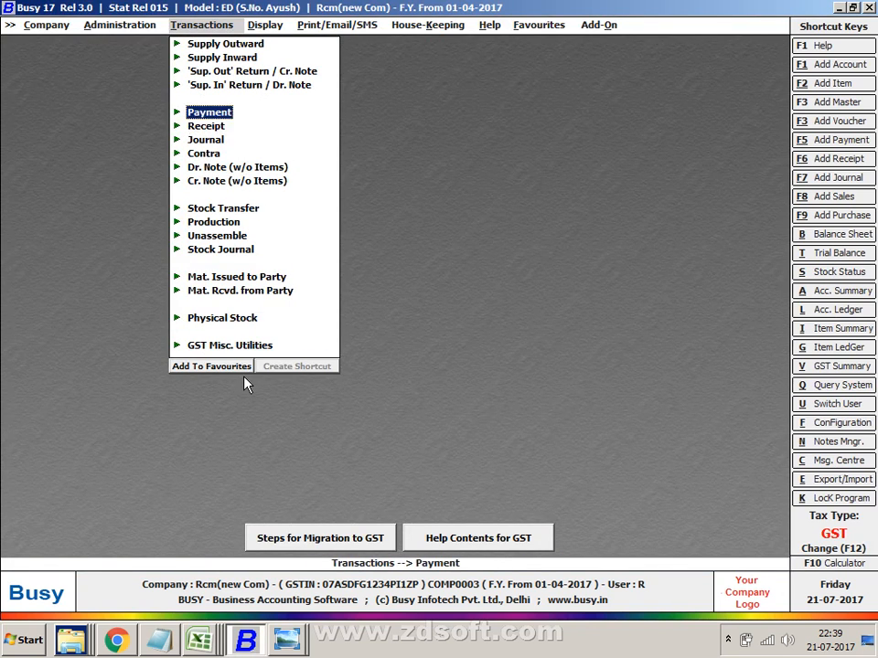
pyautogui.press('Return')
pyautogui.press('Return')
pyautogui.press('Return')
pyautogui.write('1')
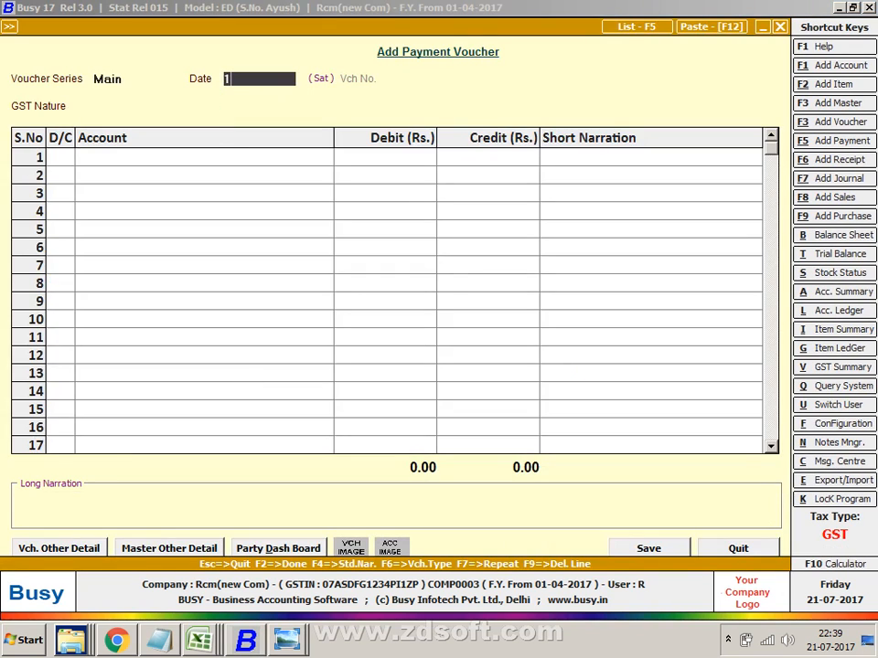
pyautogui.write('-07')
pyautogui.press('Return')
pyautogui.press('Return')
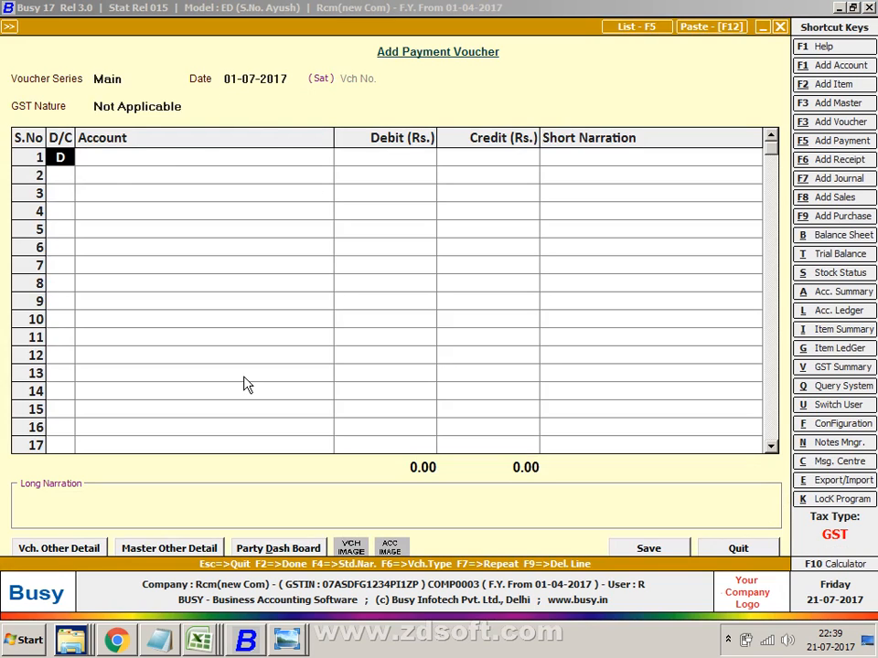
pyautogui.press('Up')
pyautogui.press('Down')
pyautogui.press('Down')
pyautogui.press('Up')
pyautogui.press('Return')
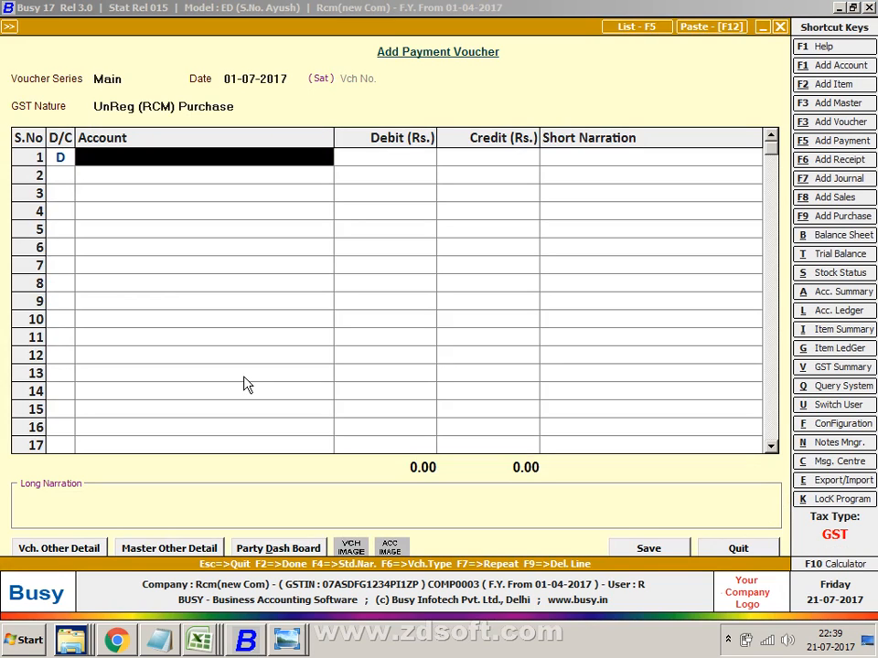
# - Debit Accounting Charges 12% with 3,000 in the first voucher line, checking the amount in the Excel Day Book
pyautogui.write('acc')
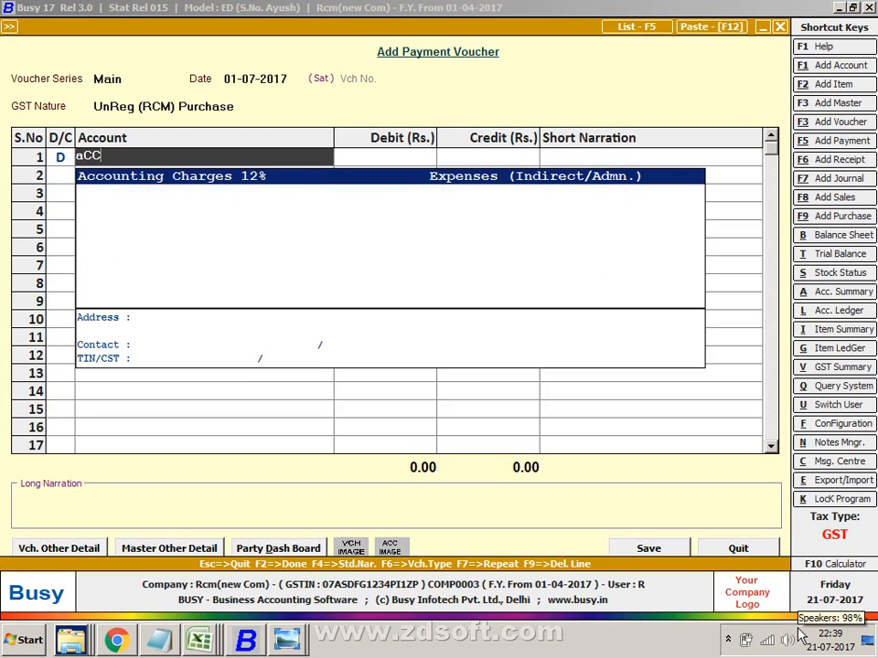
pyautogui.press('Return')
pyautogui.hotkey('alt', 'Tab')
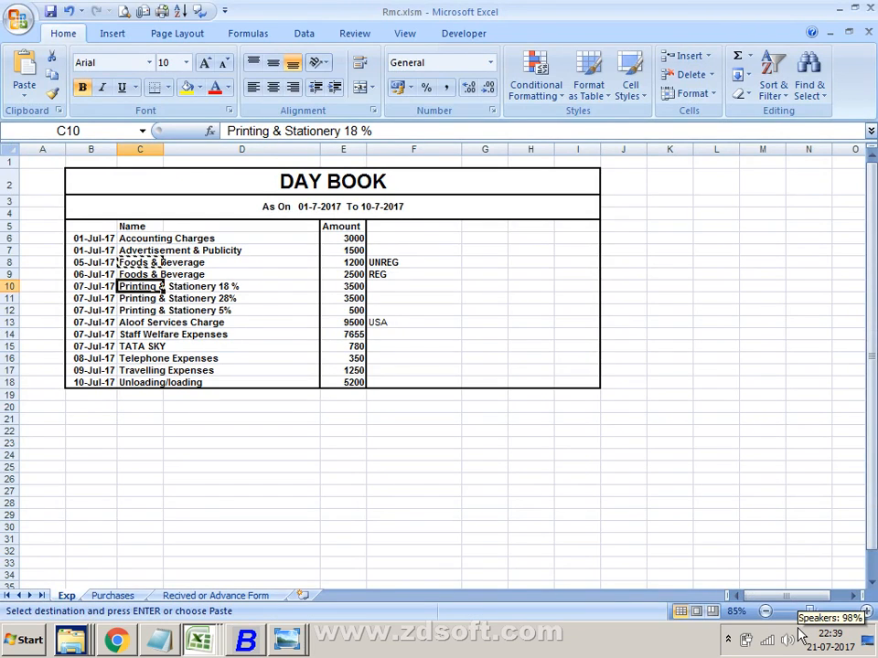
pyautogui.hotkey('alt', 'Tab')
pyautogui.write('3,000')
pyautogui.press('Return')
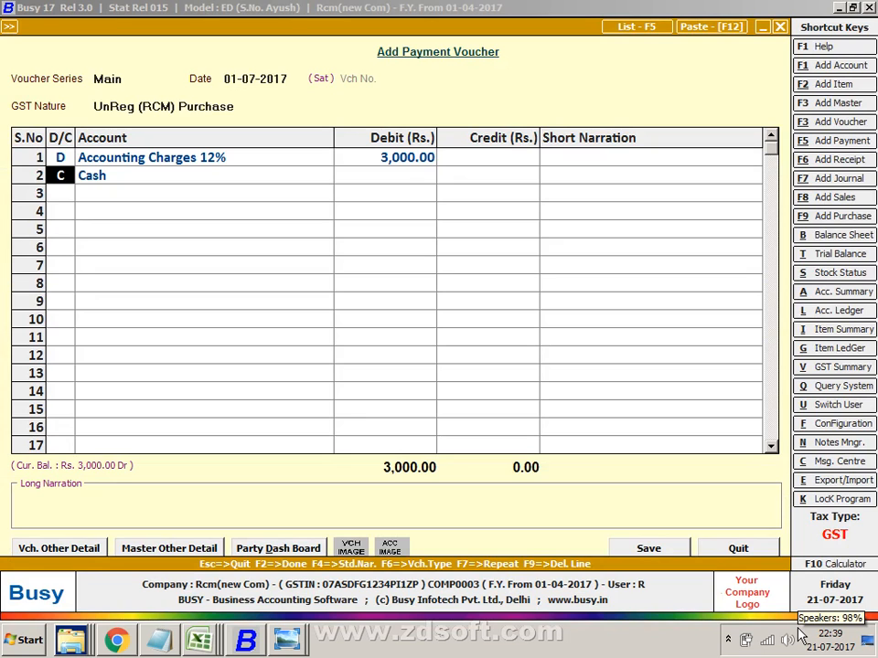
# - Make the second voucher line a debit to Advertisement & Publicity 18%, consulting the Excel Day Book
pyautogui.write('D')
pyautogui.press('Return')
pyautogui.hotkey('alt', 'Tab')
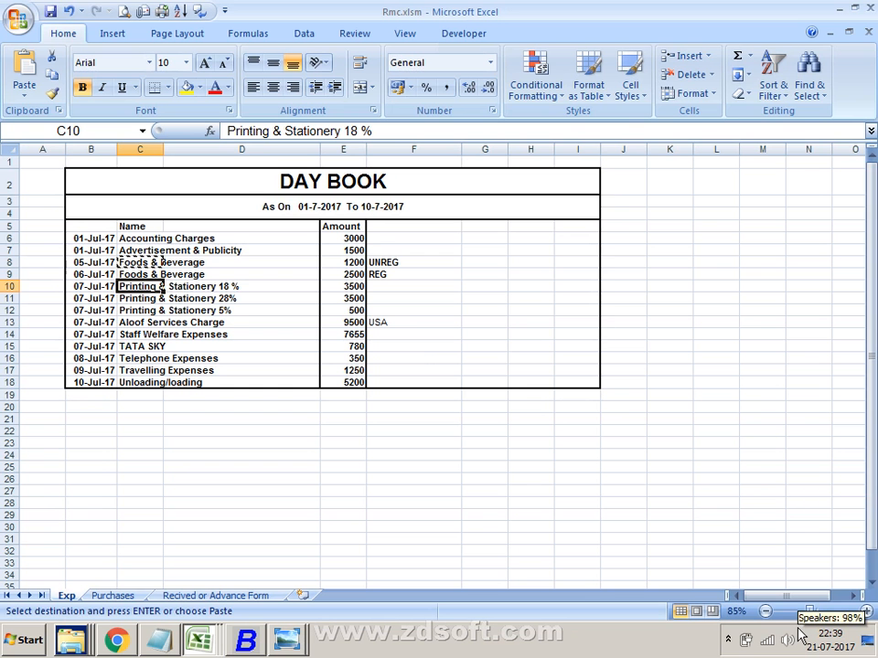
pyautogui.hotkey('alt', 'Tab')
pyautogui.write('aD')
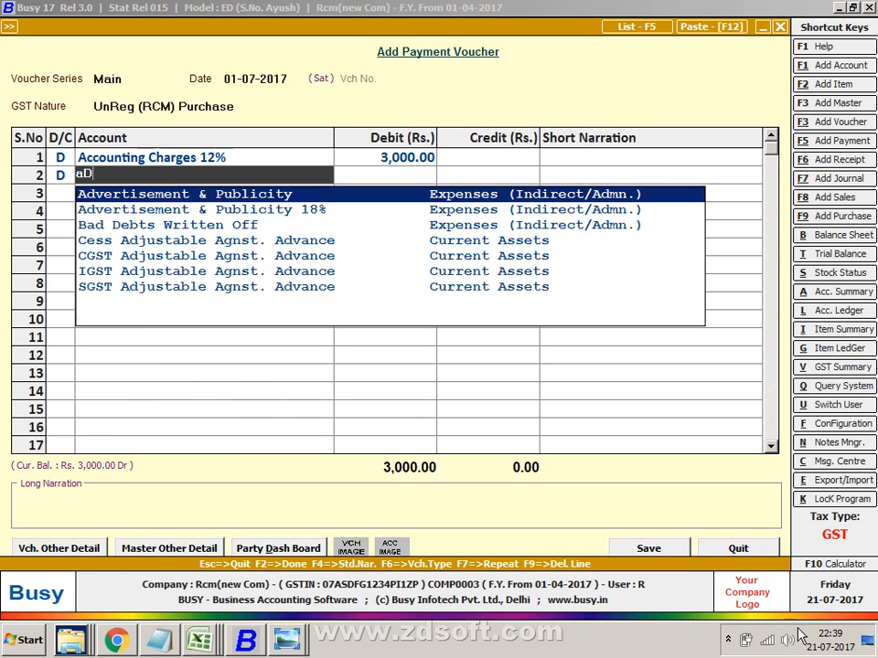
pyautogui.press('Down')
pyautogui.press('Return')
pyautogui.hotkey('alt', 'Tab')
pyautogui.hotkey('alt', 'Tab')
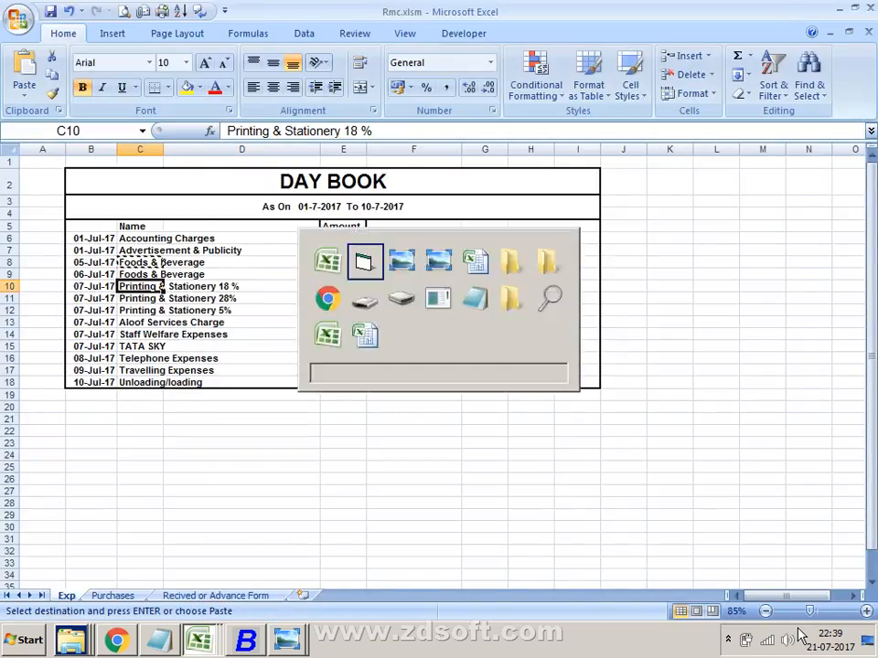
pyautogui.hotkey('alt', 'Tab')
pyautogui.hotkey('alt', 'Tab')
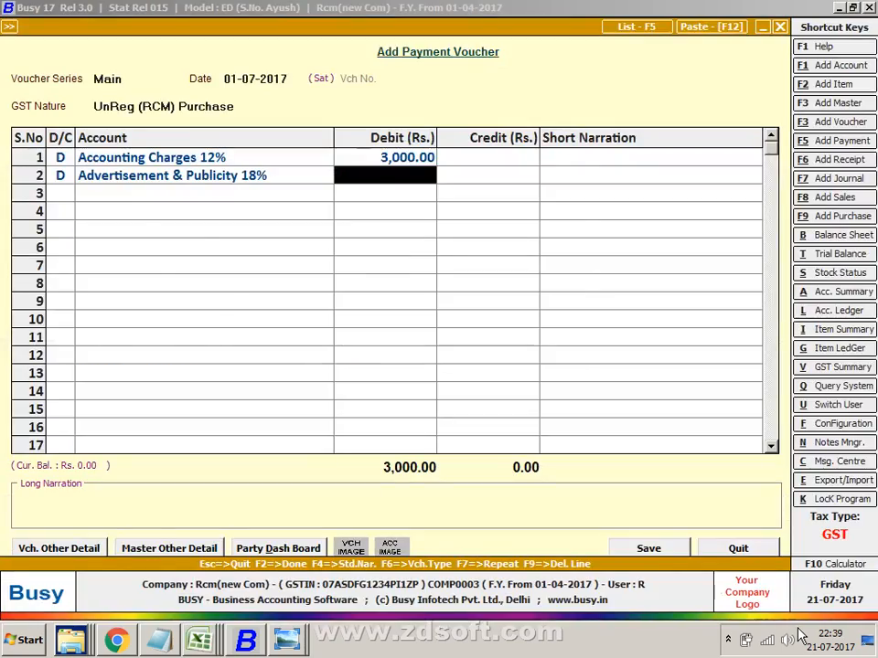
pyautogui.hotkey('alt', 'Tab')
pyautogui.write('15')
pyautogui.hotkey('alt', 'Tab')
pyautogui.hotkey('alt', 'Tab')
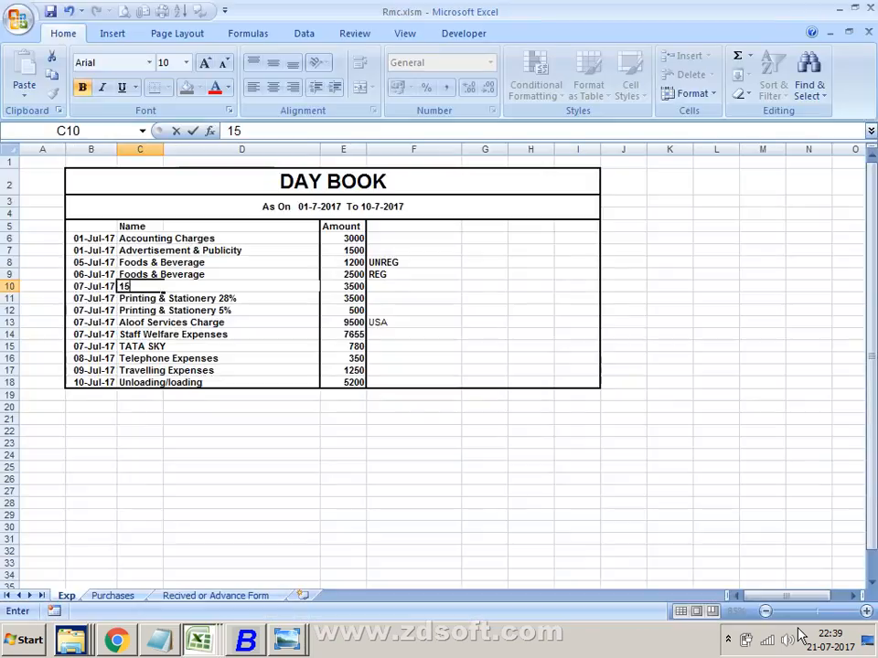
pyautogui.press('Escape')
pyautogui.hotkey('alt', 'Tab')
# - Set the debit amount for Advertisement & Publicity 18% to 1,500
pyautogui.write('15000')
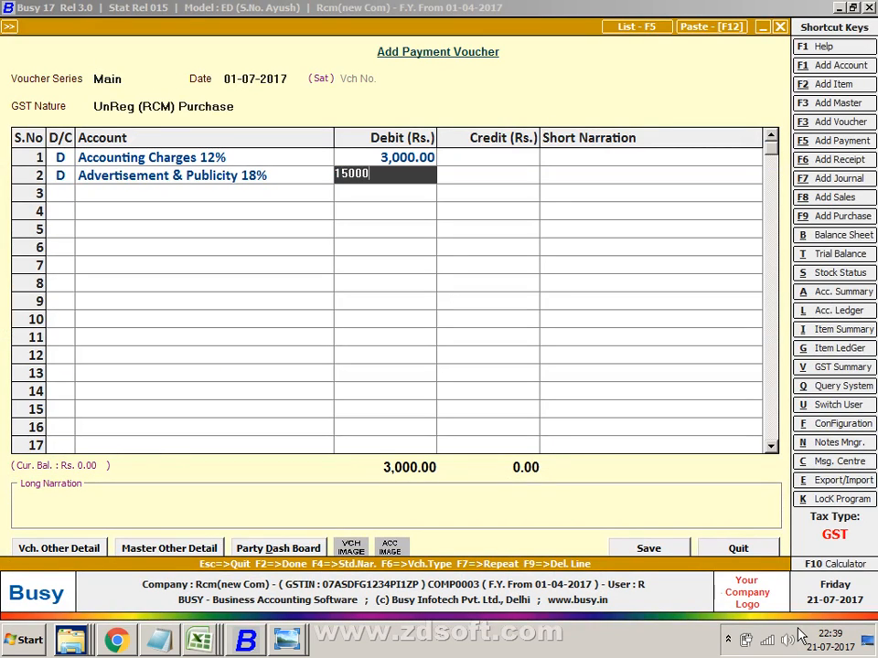
pyautogui.press('BackSpace')
pyautogui.press('Return')
pyautogui.press('Return')
# - Credit Cash with 4,500 in the third line and save the voucher, accepting the negative cash balance
pyautogui.press('Return')
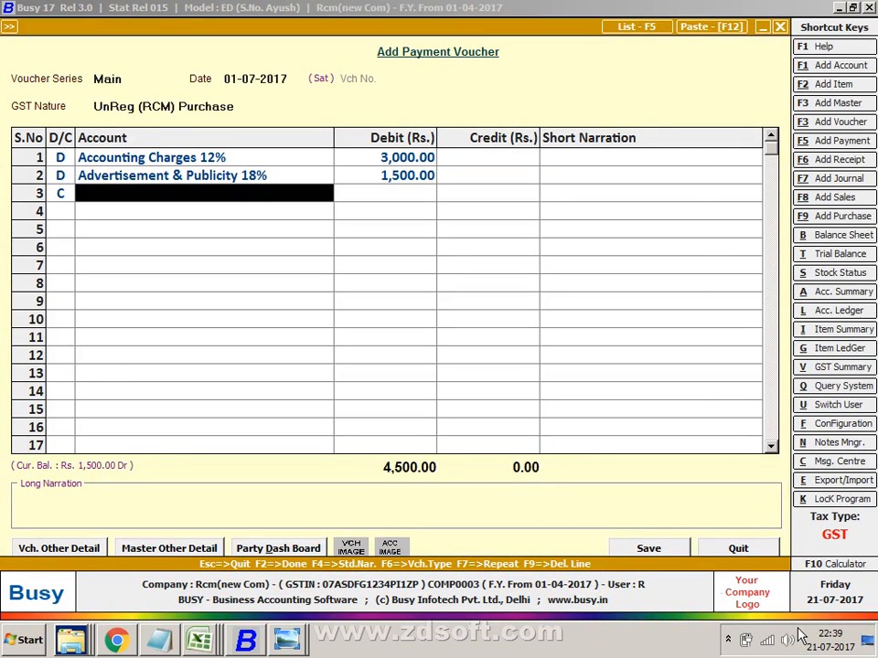
pyautogui.write('c')
pyautogui.press('Return')
pyautogui.press('Return')
pyautogui.press('F2')
pyautogui.press('Left')
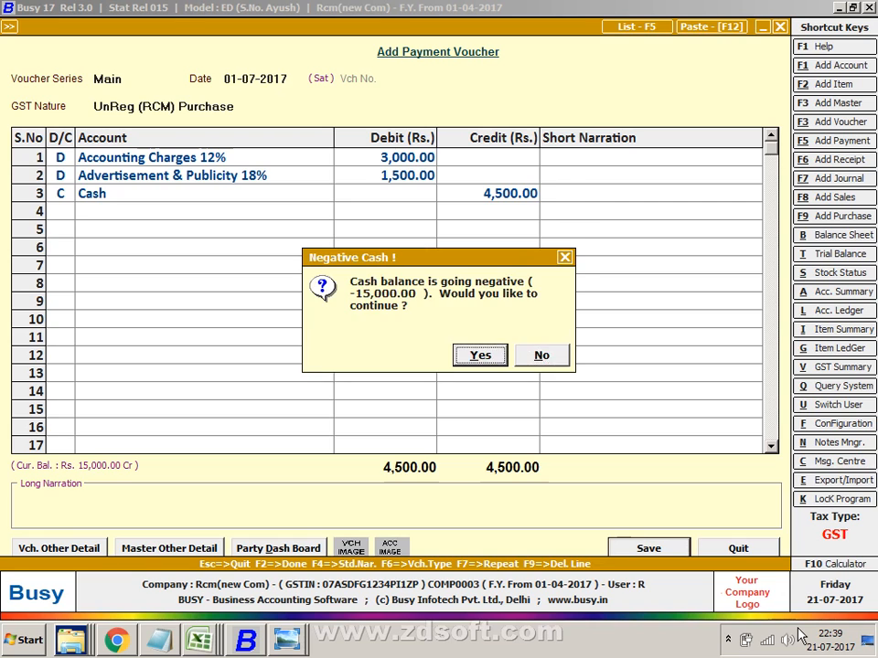
pyautogui.press('Return')
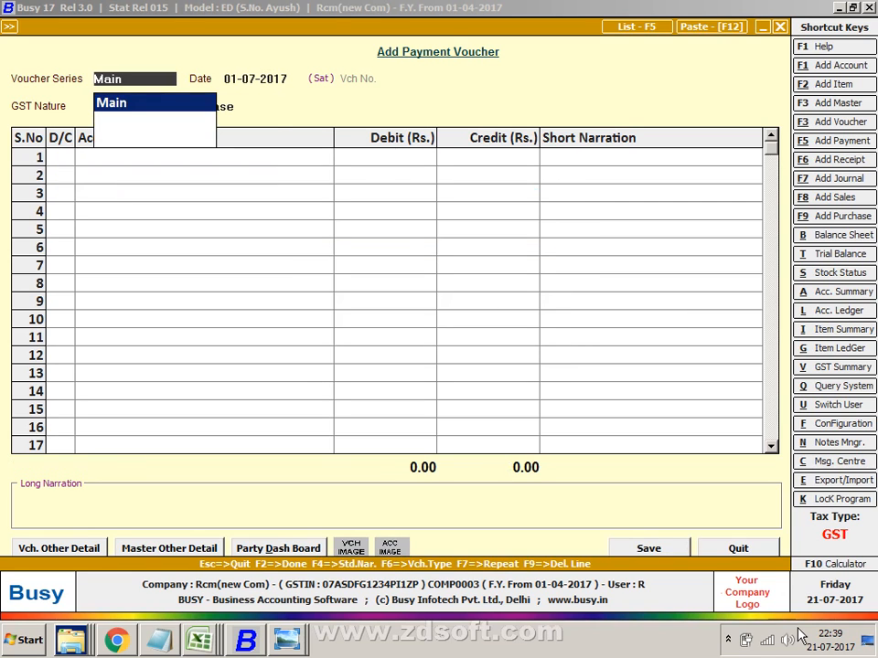
# - Leave voucher entry and generate the list of payment vouchers for all series up to 01-07-2017
pyautogui.press('Escape')
pyautogui.press('Escape')
pyautogui.press('Down')
pyautogui.press('Down')
pyautogui.press('Return')
pyautogui.press('Escape')
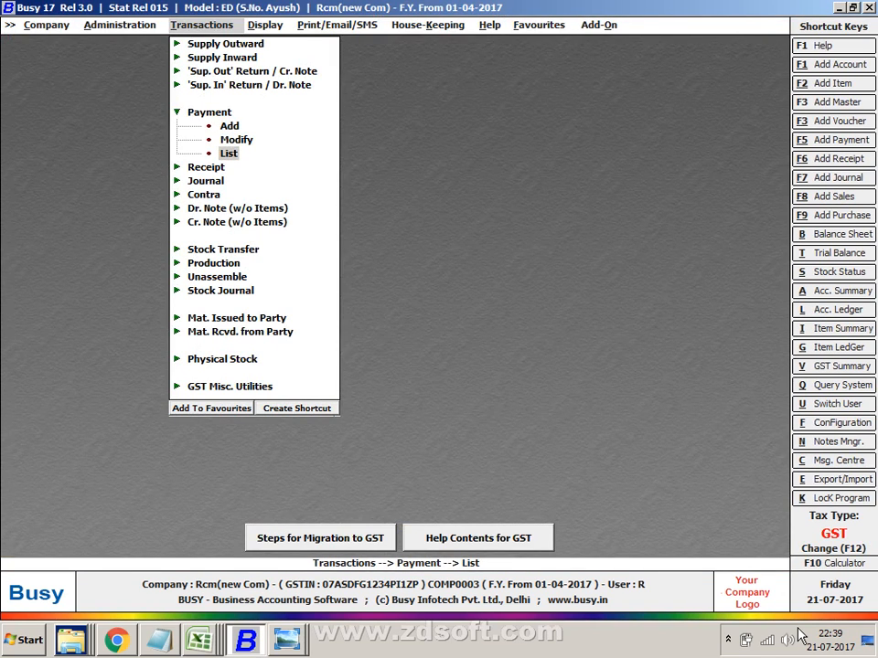
pyautogui.press('Return')
pyautogui.press('Return')
pyautogui.press('Return')
pyautogui.press('Return')
pyautogui.press('Return')
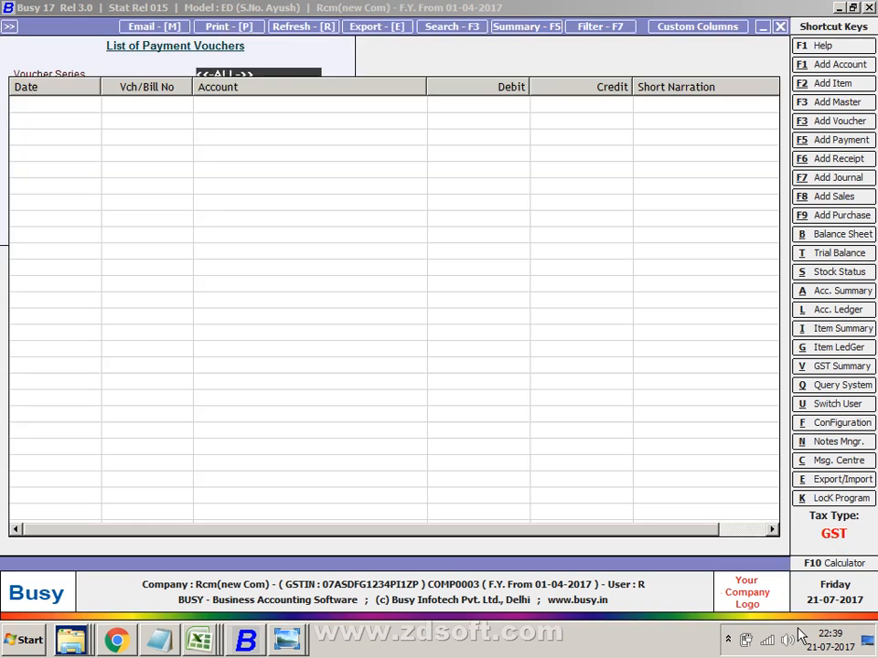
# - Change the date of the Printing & Stationery voucher to 03-07-2017 and save it as UnReg (RCM) Purchase
pyautogui.press('Down')
pyautogui.press('Return')
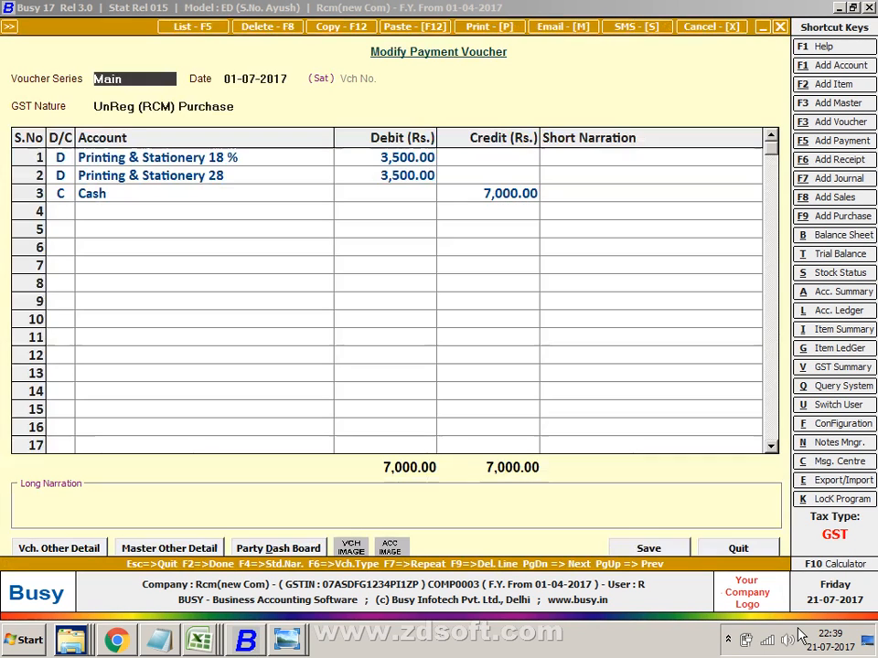
pyautogui.press('Return')
pyautogui.write('3')
pyautogui.press('Return')
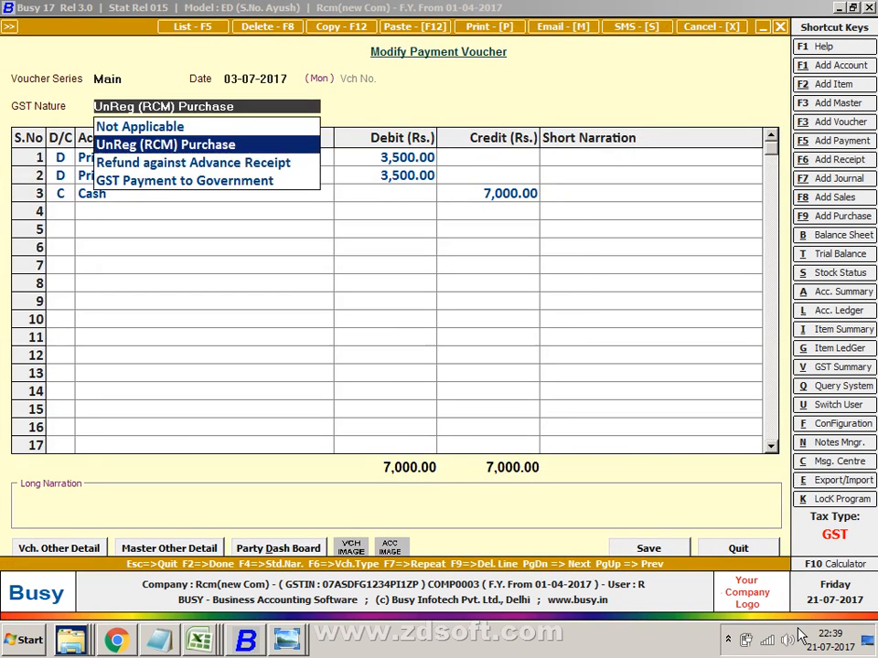
pyautogui.press('Return')
pyautogui.press('F2')
pyautogui.press('Left')
pyautogui.press('Return')
pyautogui.press('Return')
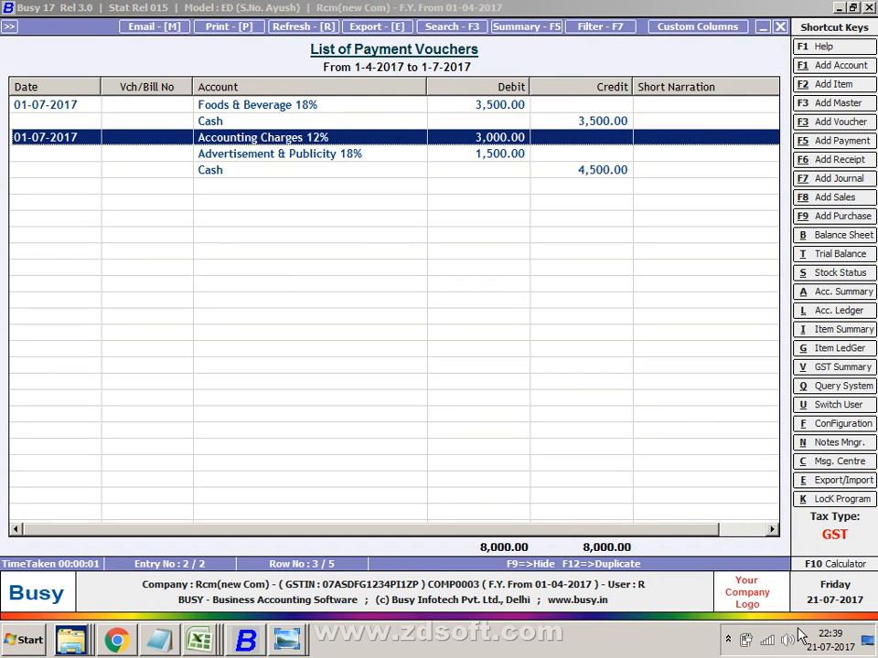
# - Change the date of the Foods & Beverage 18% voucher to 02-07-2017, save it and close the voucher list
pyautogui.press('Up')
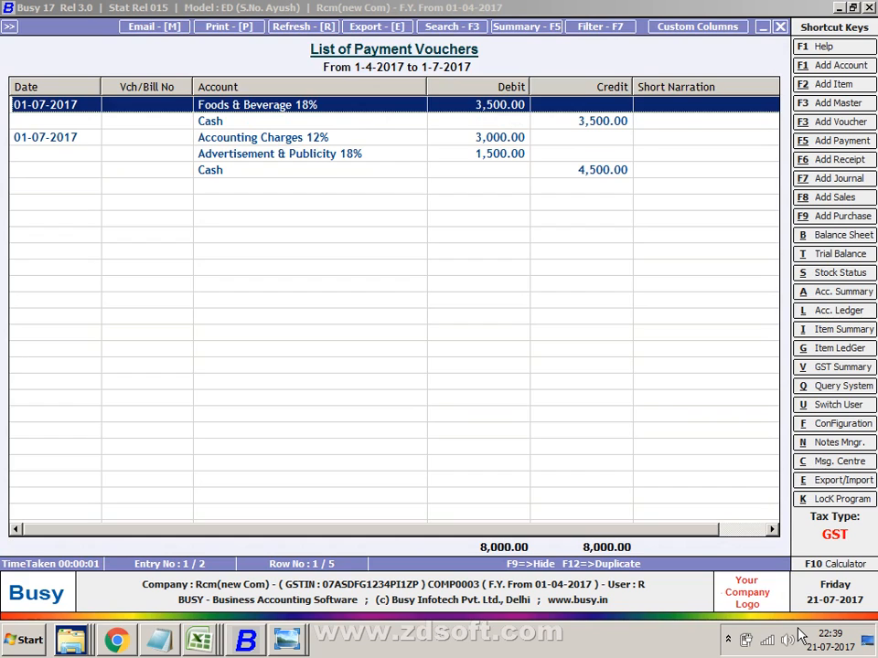
pyautogui.press('Return')
pyautogui.write('2')
pyautogui.write('-07')
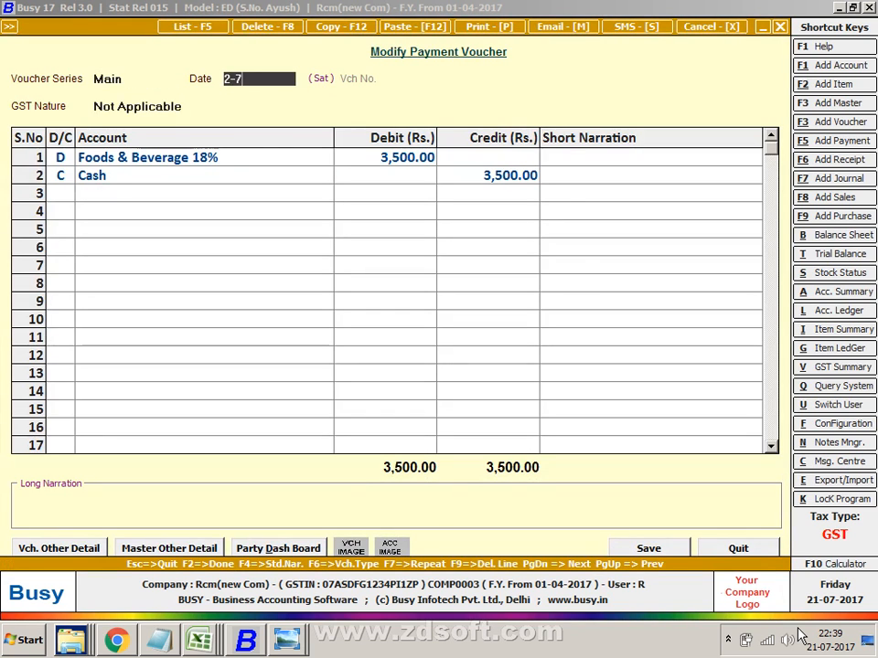
pyautogui.press('Return')
pyautogui.press('F2')
pyautogui.press('Return')
pyautogui.press('F2')
pyautogui.press('Left')
pyautogui.press('Return')
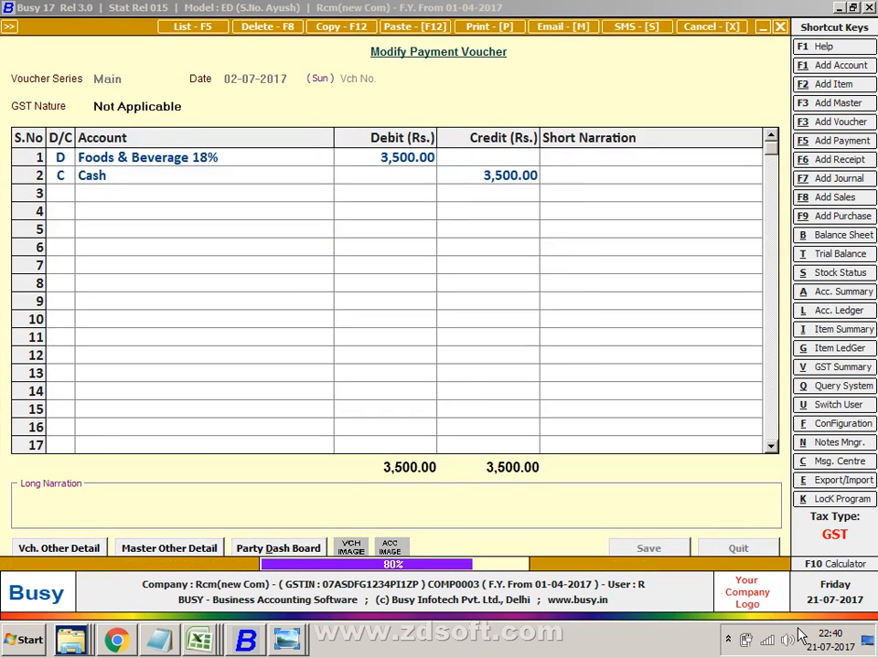
pyautogui.press('Escape')
pyautogui.press('Escape')
pyautogui.press('Escape')
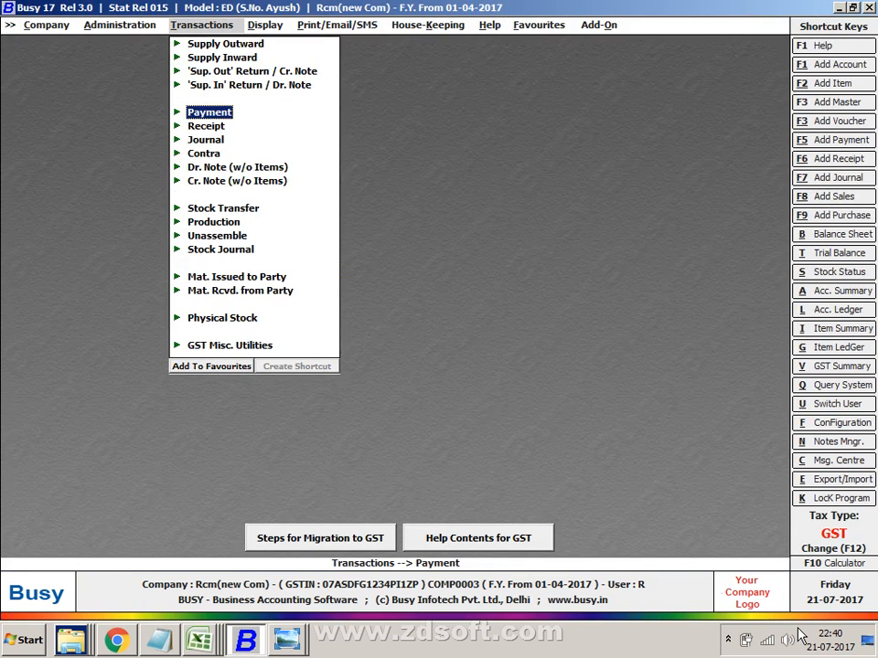
# - Generate the Check/Post Consolidated RCM Payable report from GST Misc. Utilities with a starting date of 01-07-2017
pyautogui.press('Down')
pyautogui.press('Down')
pyautogui.press('Down')
pyautogui.press('Down')
pyautogui.press('Down')
pyautogui.press('Down')
pyautogui.press('Down')
pyautogui.press('Down')
pyautogui.press('Down')
pyautogui.press('Down')
pyautogui.press('Down')
pyautogui.press('Down')
pyautogui.press('Down')
pyautogui.press('Down')
pyautogui.press('Up')
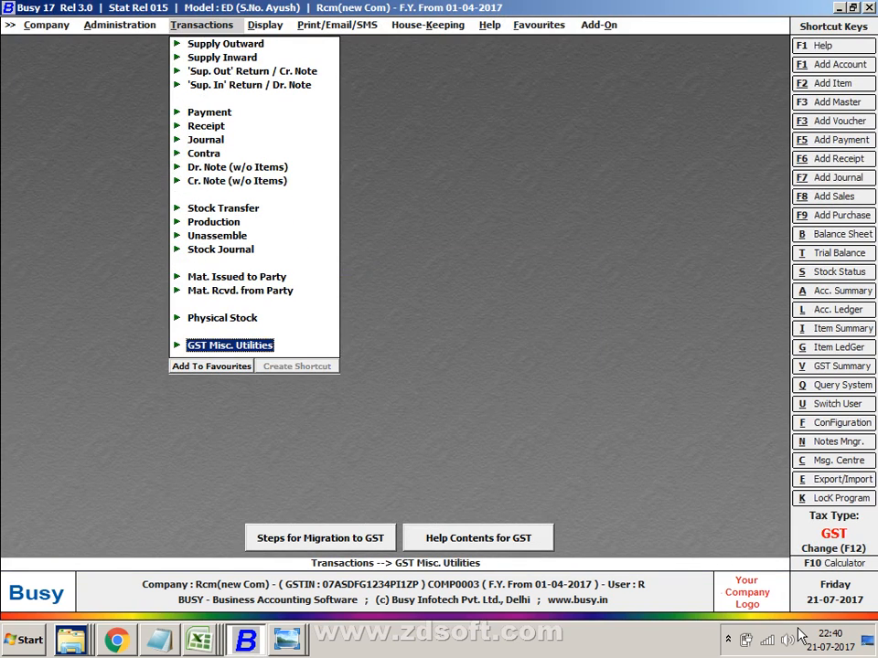
pyautogui.press('Return')
pyautogui.press('Down')
pyautogui.press('Down')
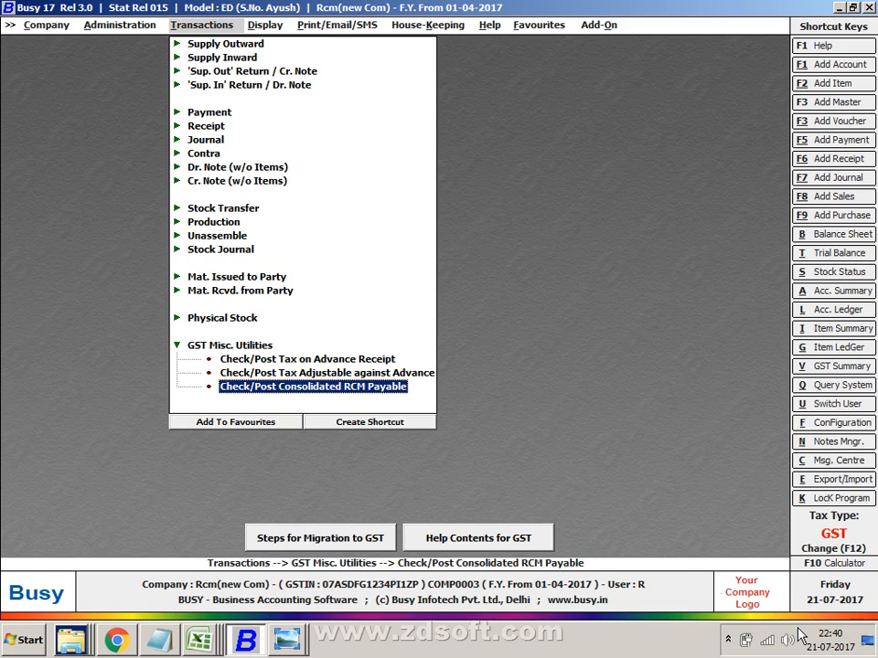
pyautogui.press('Return')
pyautogui.write('1')
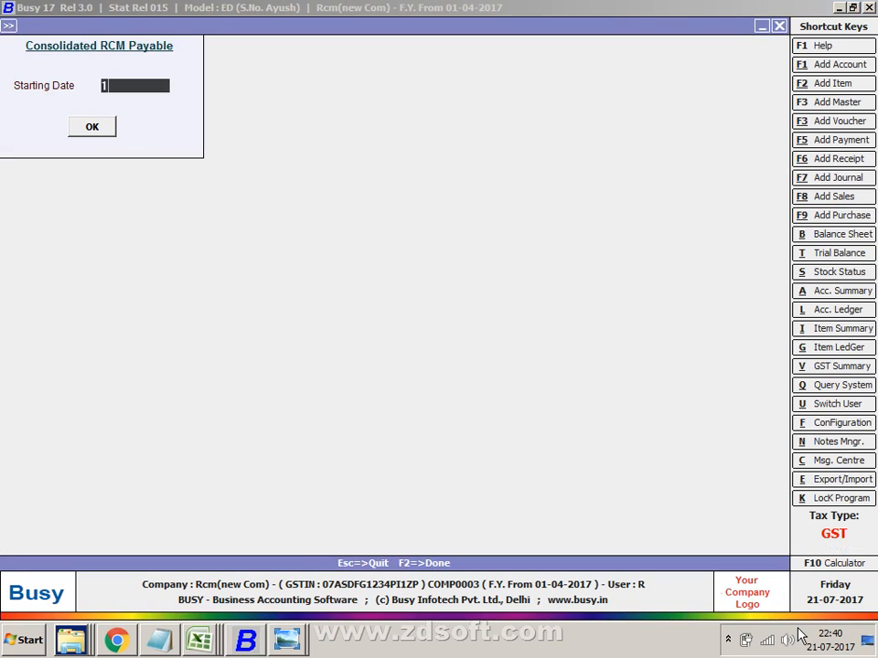
pyautogui.write('-7')
pyautogui.press('Return')
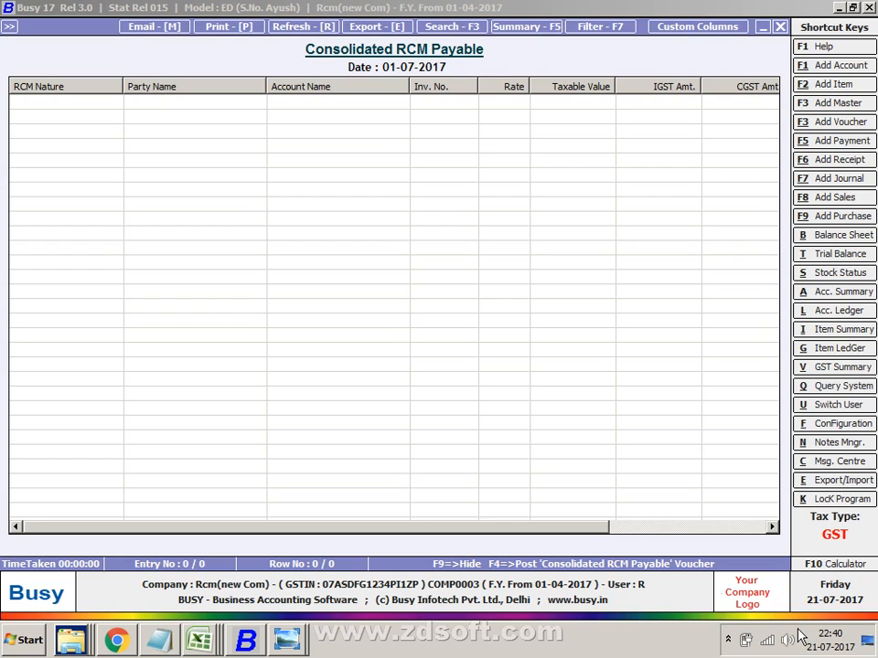
# - Regenerate the Consolidated RCM Payable report with a starting date of 02-07-2017
pyautogui.press('Escape')
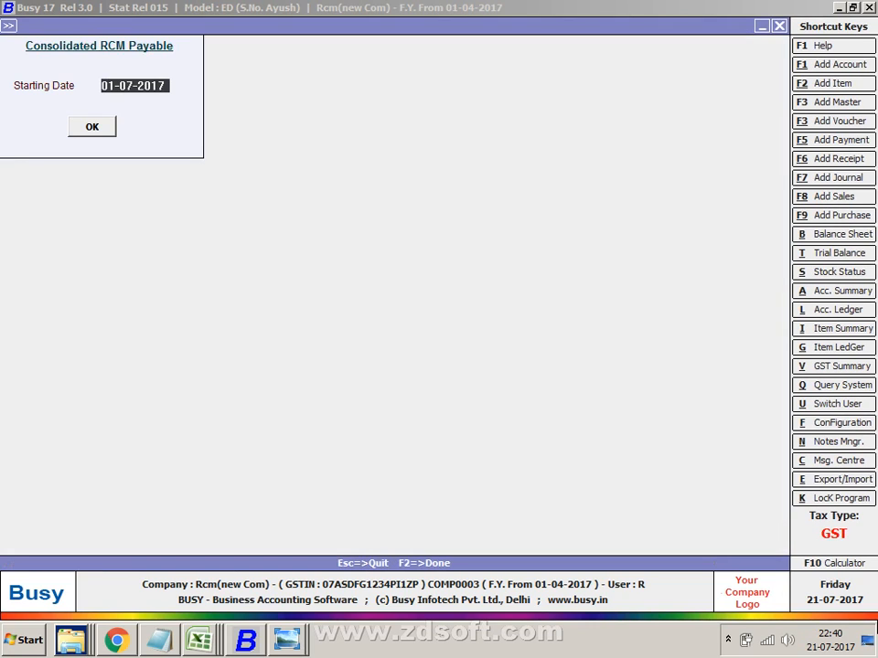
pyautogui.write('2-07-')
pyautogui.press('Return')
pyautogui.press('Return')
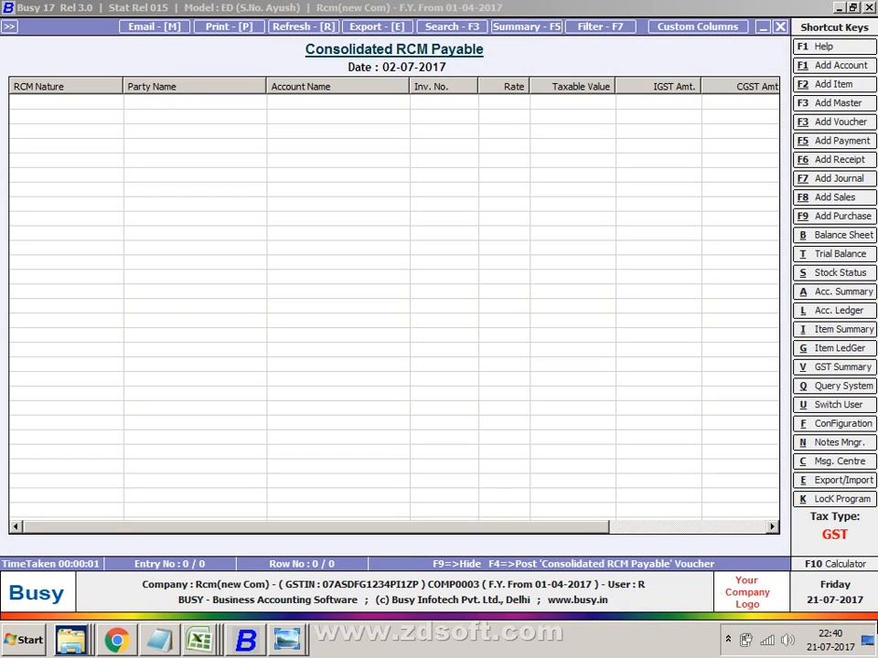
# - Regenerate the Consolidated RCM Payable report with a starting date of 03-07-2017
pyautogui.press('Escape')
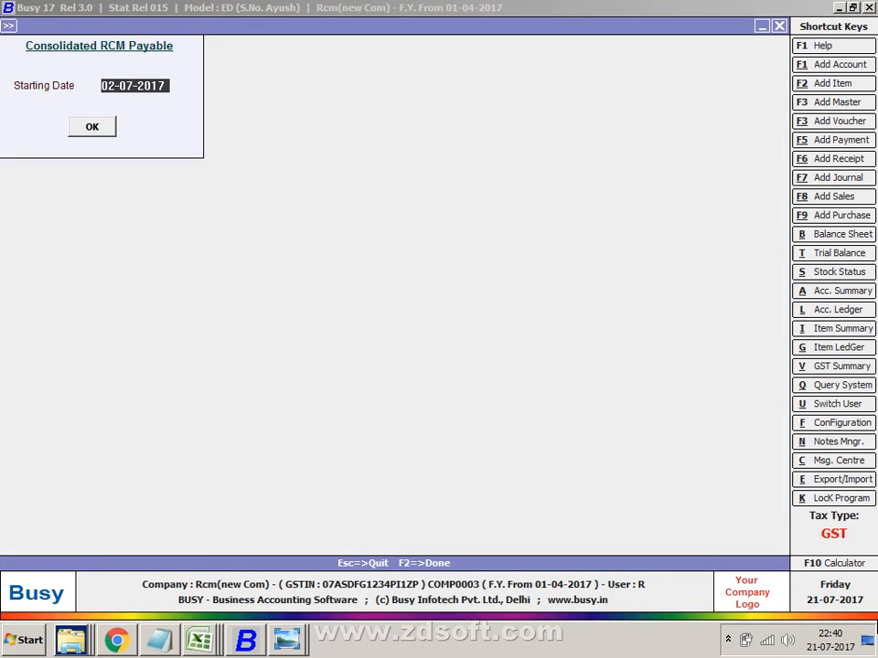
pyautogui.press('BackSpace')
pyautogui.write('3-7-')
pyautogui.press('Return')
pyautogui.press('Return')
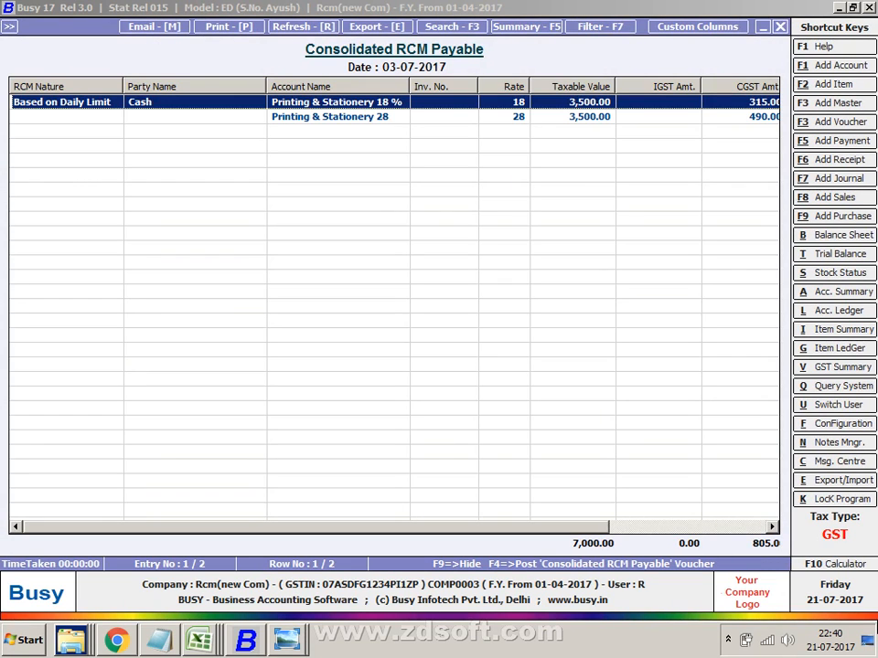
# - Examine the CGST, SGST and ITC Eligibility columns of the Consolidated RCM Payable report, and close it
pyautogui.press('Right')
pyautogui.press('Right')
pyautogui.press('Right')
pyautogui.press('Right')
pyautogui.press('Right')
pyautogui.press('Right')
pyautogui.press('Right')
pyautogui.press('Right')
pyautogui.press('Right')
pyautogui.press('Right')
pyautogui.press('Right')
pyautogui.press('Right')
pyautogui.press('Right')
pyautogui.press('Right')
pyautogui.press('Right')
pyautogui.press('Right')
pyautogui.press('Right')
pyautogui.press('Right')
pyautogui.press('Right')
pyautogui.press('Right')
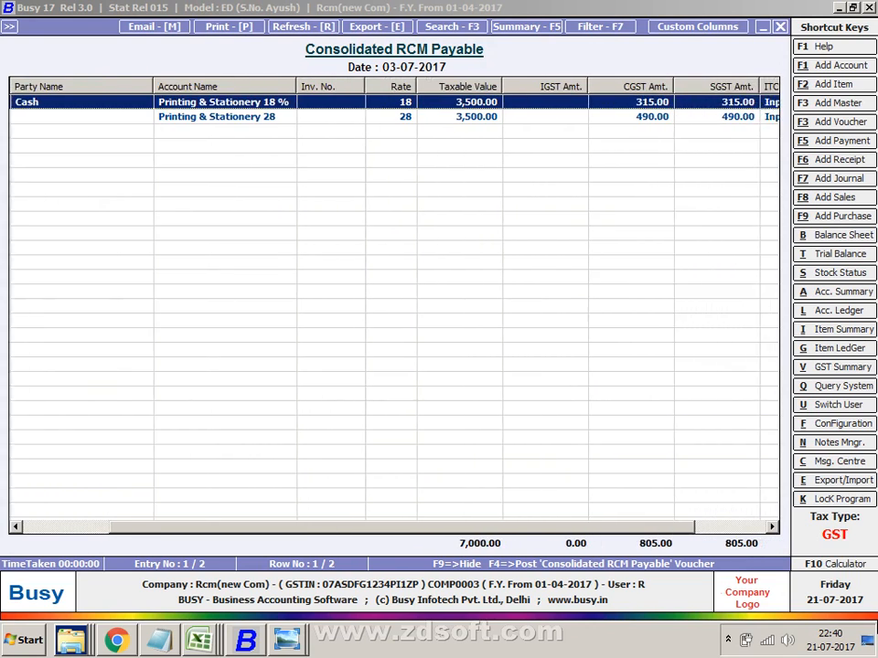
pyautogui.press('Right')
pyautogui.press('Right')
pyautogui.press('Right')
pyautogui.press('Right')
pyautogui.press('Right')
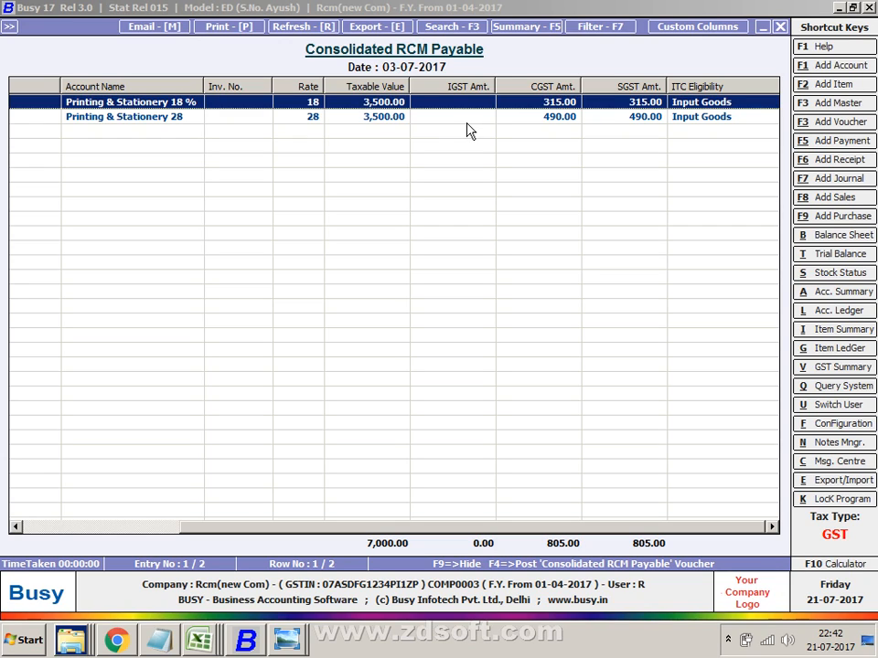
pyautogui.press('Escape')
pyautogui.press('Escape')
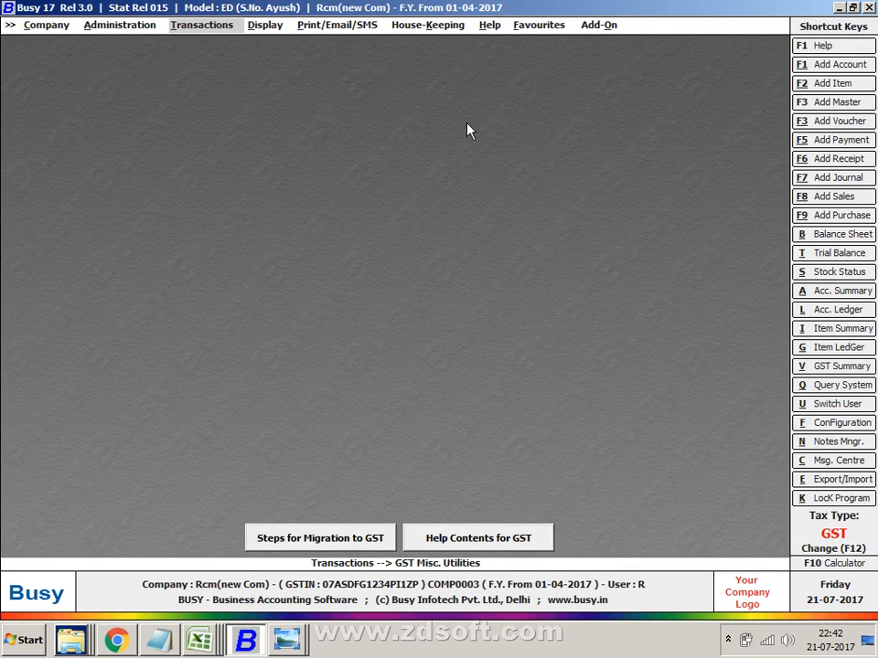
# - Open the Display reports and browse through the account report groups
pyautogui.press('Right')
pyautogui.press('Return')
pyautogui.press('Down')
pyautogui.press('Down')
pyautogui.press('Down')
pyautogui.press('Down')
pyautogui.press('Down')
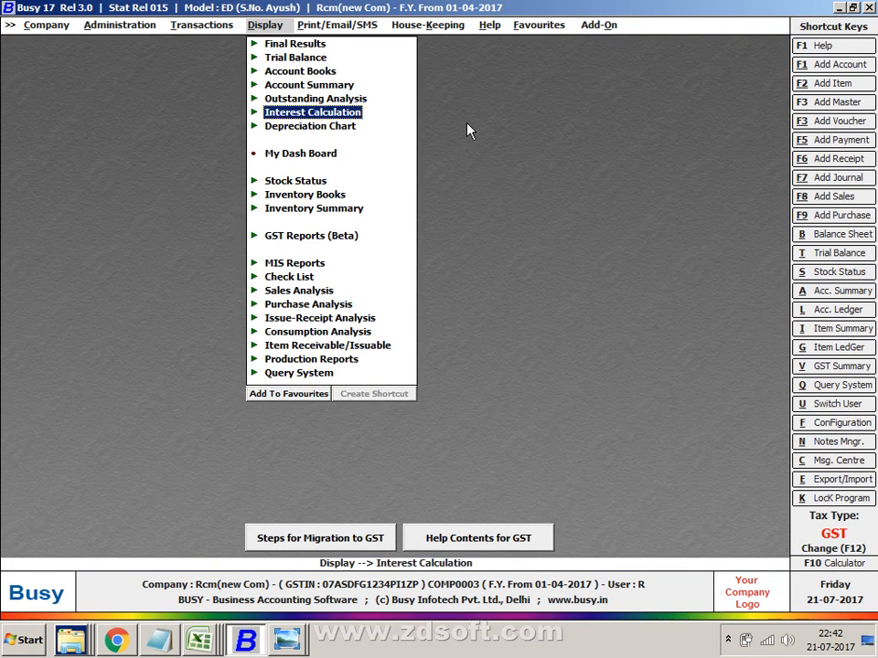
# - Display the GST Summary report for 01-04-2017 to 03-07-2017
pyautogui.press('Down')
pyautogui.press('Down')
pyautogui.press('Down')
pyautogui.press('Down')
pyautogui.press('Down')
pyautogui.press('Down')
pyautogui.press('Return')
pyautogui.press('Down')
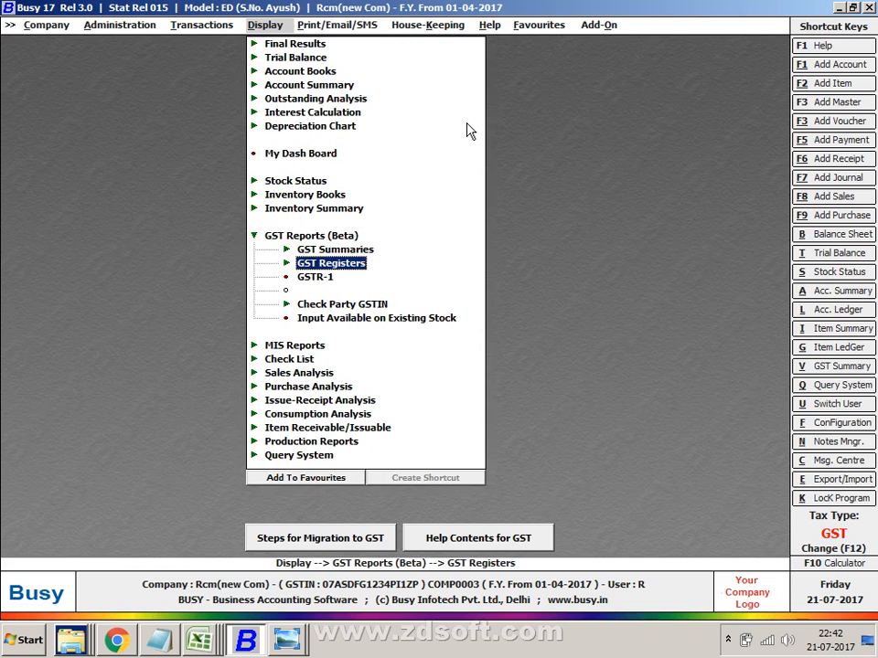
pyautogui.press('Up')
pyautogui.press('Return')
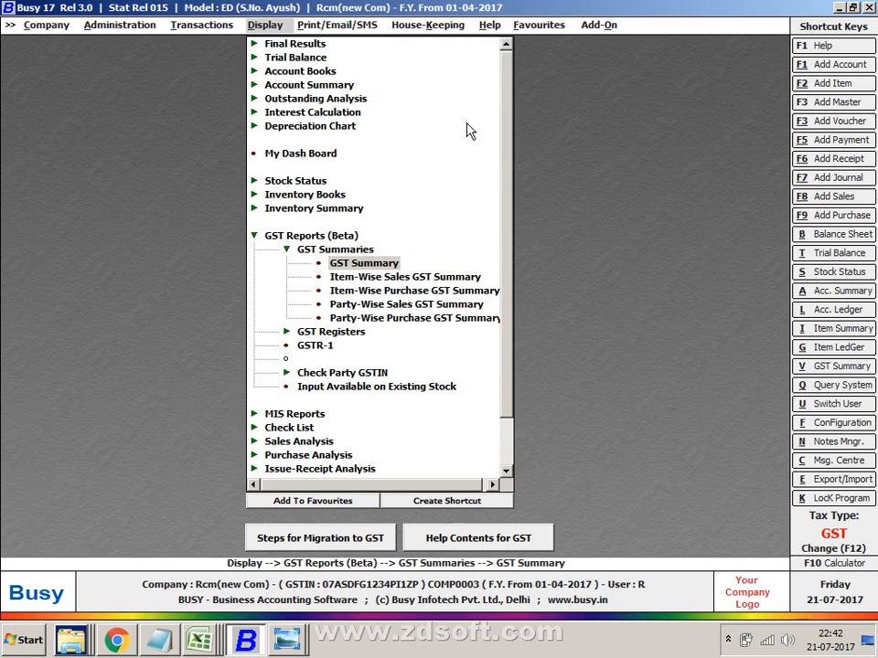
pyautogui.press('Return')
pyautogui.press('Return')
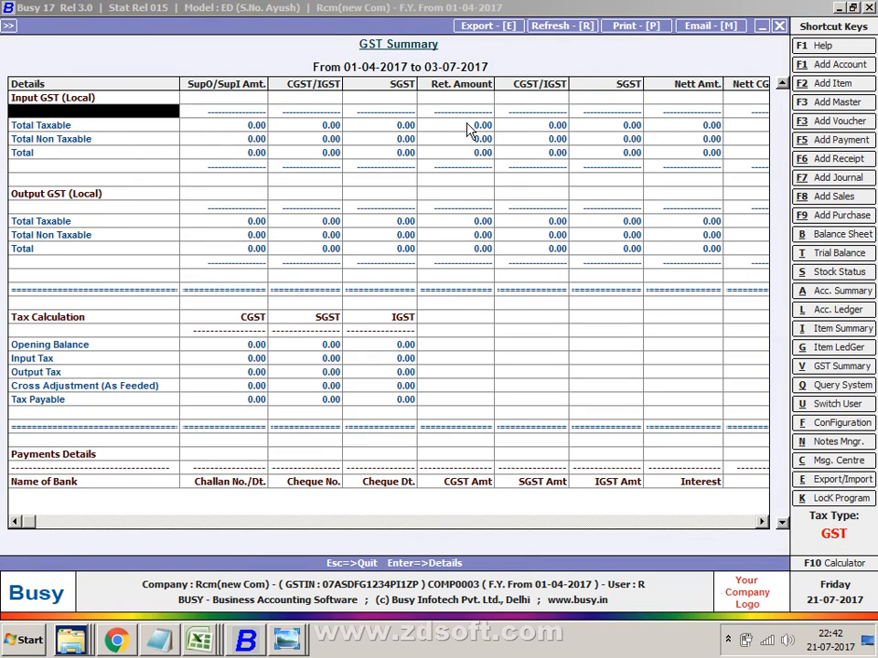
# - Examine the GST Summary from input and output GST through the final tax calculation, then close the report
pyautogui.press('Down')
pyautogui.press('Down')
pyautogui.press('Down')
pyautogui.press('Down')
pyautogui.press('Down')
pyautogui.press('Down')
pyautogui.press('Down')
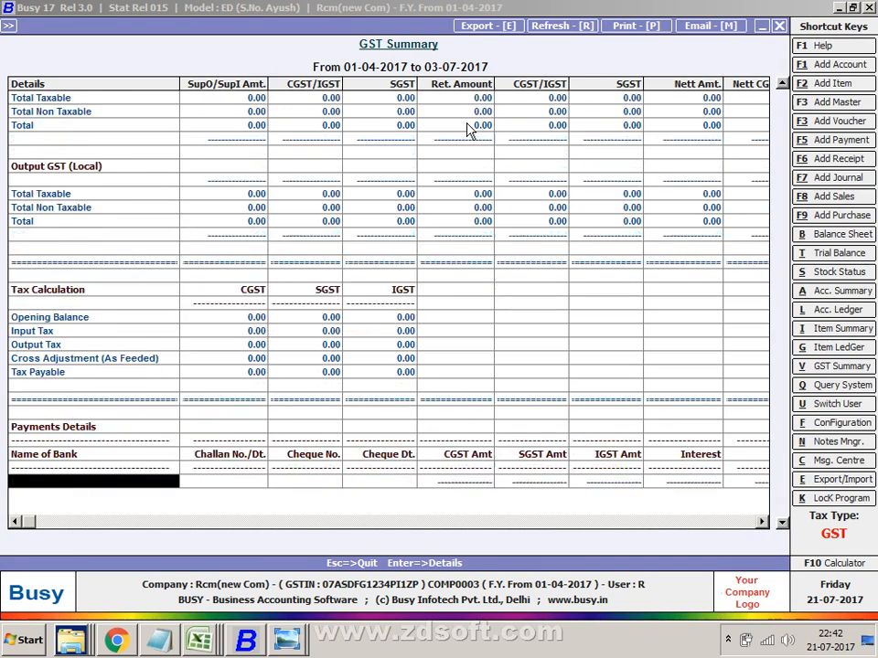
pyautogui.press('Down')
pyautogui.press('Down')
pyautogui.press('Down')
pyautogui.press('Down')
pyautogui.press('Down')
pyautogui.press('Down')
pyautogui.press('Down')
pyautogui.press('Down')
pyautogui.press('Down')
pyautogui.press('Down')
pyautogui.press('Down')
pyautogui.press('Down')
pyautogui.press('Down')
pyautogui.press('Down')
pyautogui.press('Down')
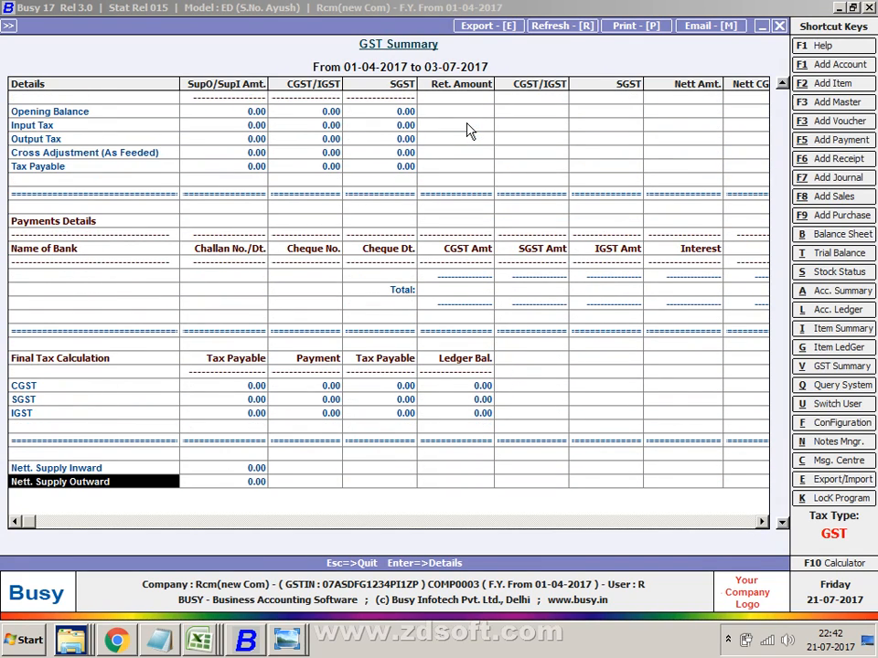
pyautogui.press('Escape')
pyautogui.press('Escape')
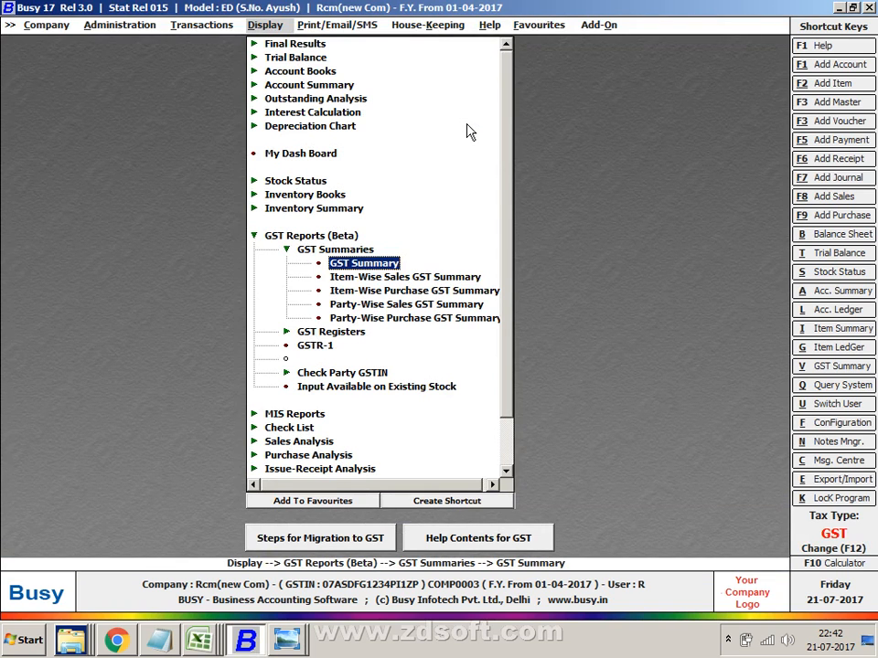
# - Run the Check/Post Consolidated RCM Payable utility for 03-07-2017
pyautogui.press('Left')
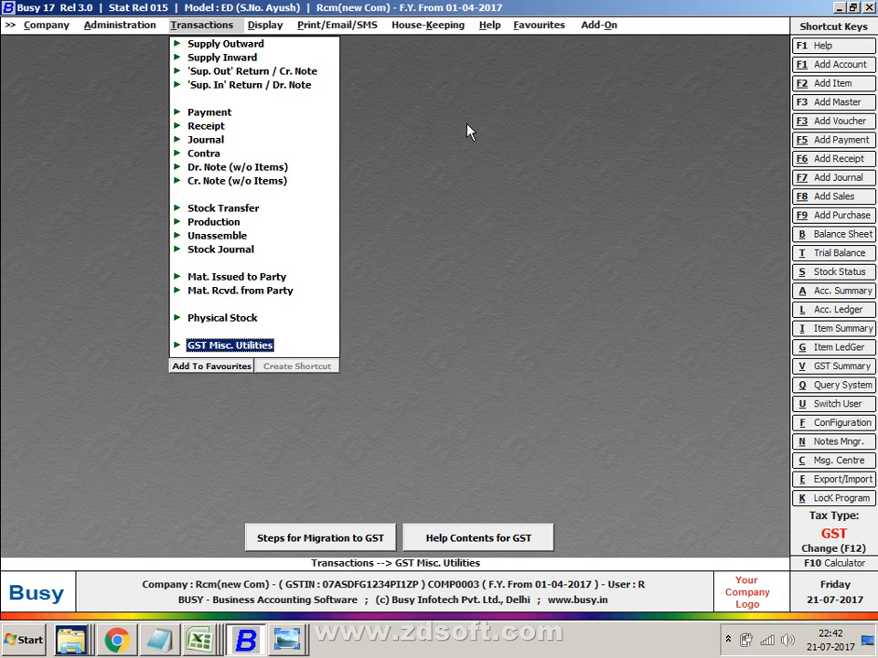
pyautogui.press('Return')
pyautogui.press('Down')
pyautogui.press('Down')
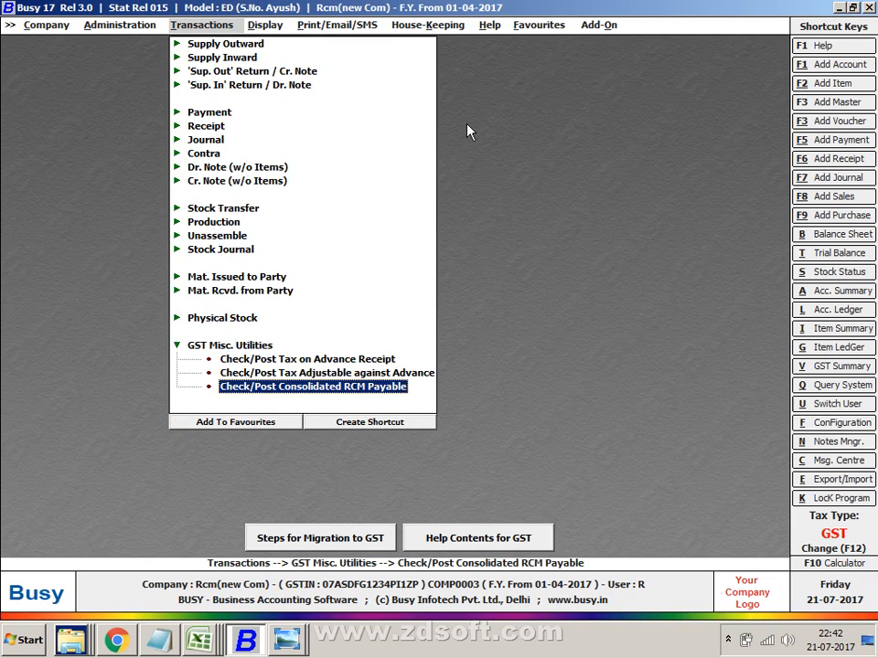
pyautogui.press('Return')
pyautogui.press('Return')
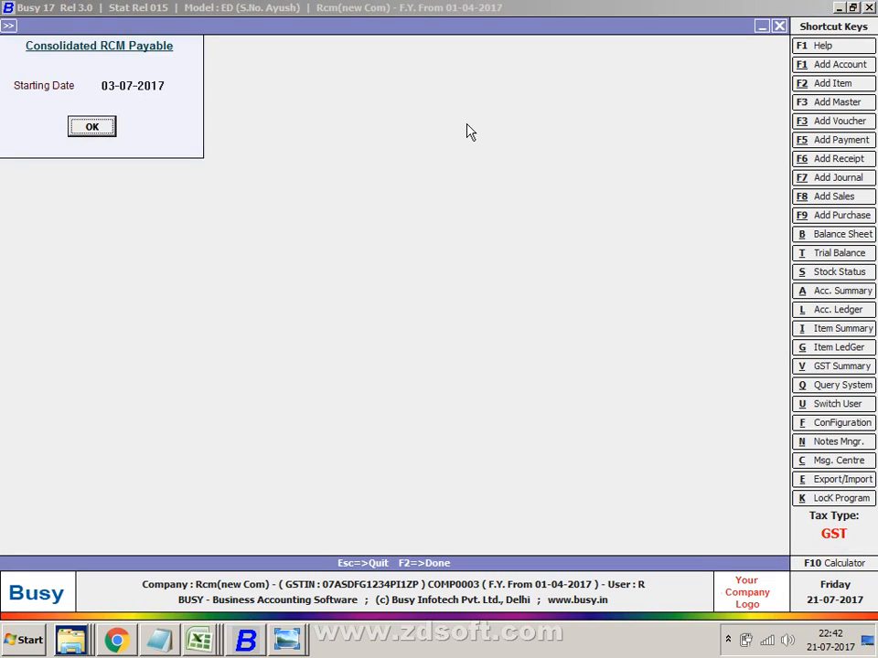
pyautogui.press('Return')
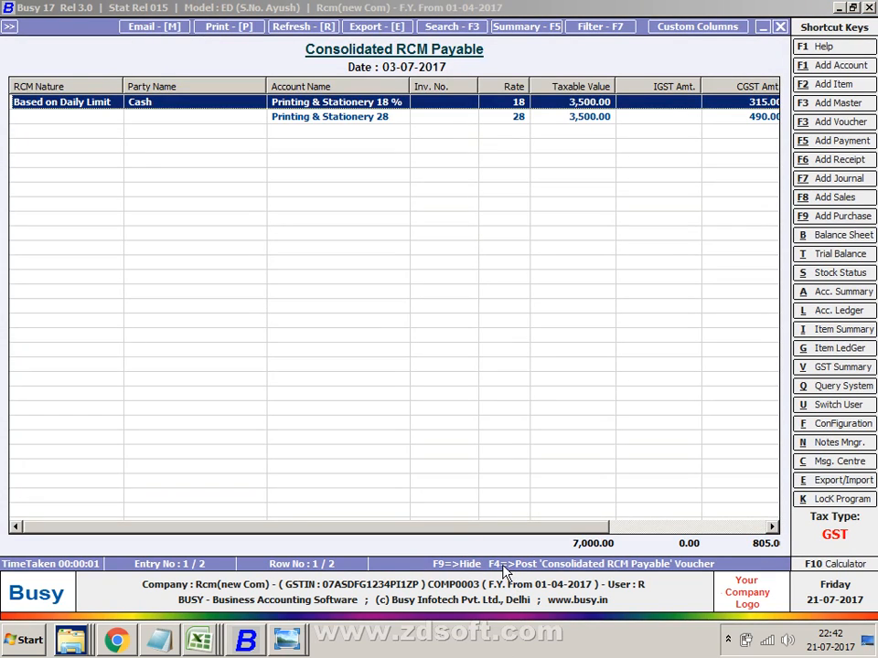
# - Generate a Consolidated RCM Payable voucher in the Main journal series dated 03-07-2017, keeping the default input and output RCM accounts
pyautogui.press('F4')
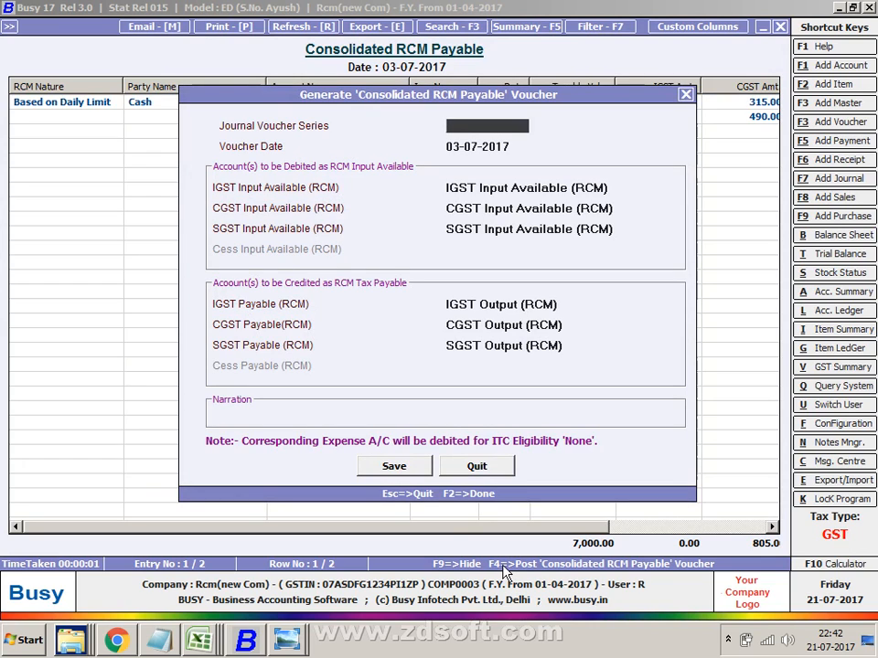
pyautogui.press('space')
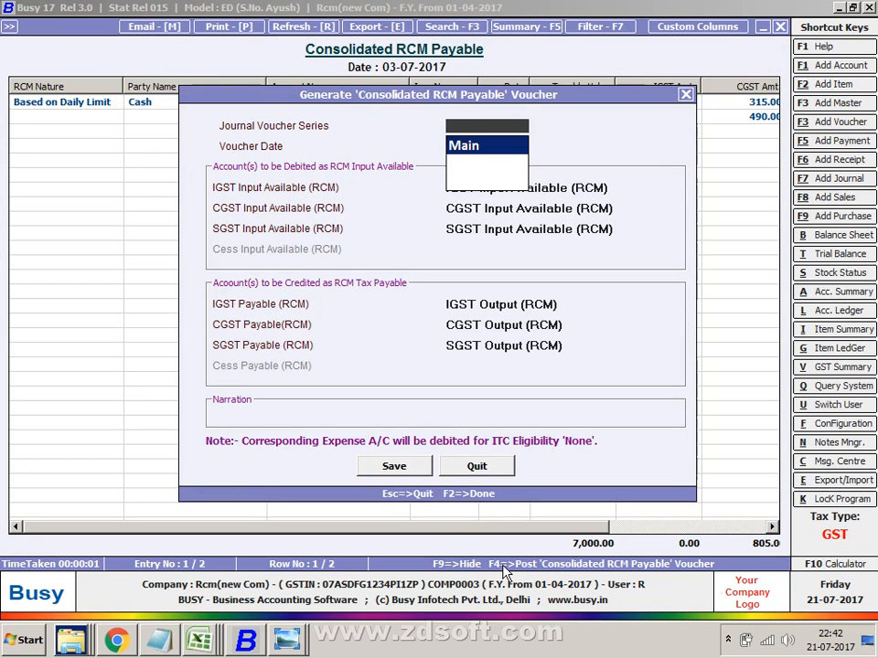
pyautogui.press('Return')
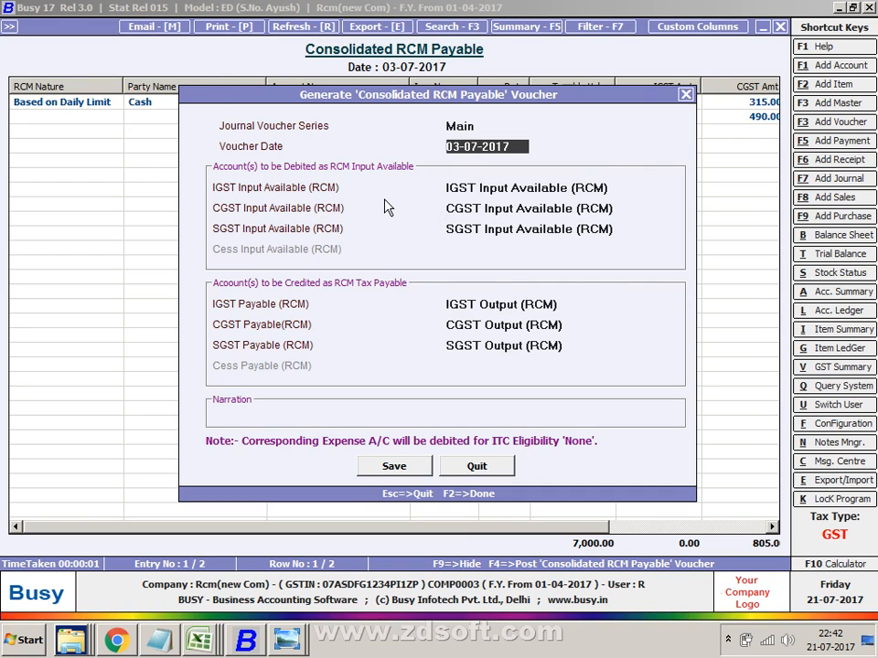
pyautogui.click(382, 469)
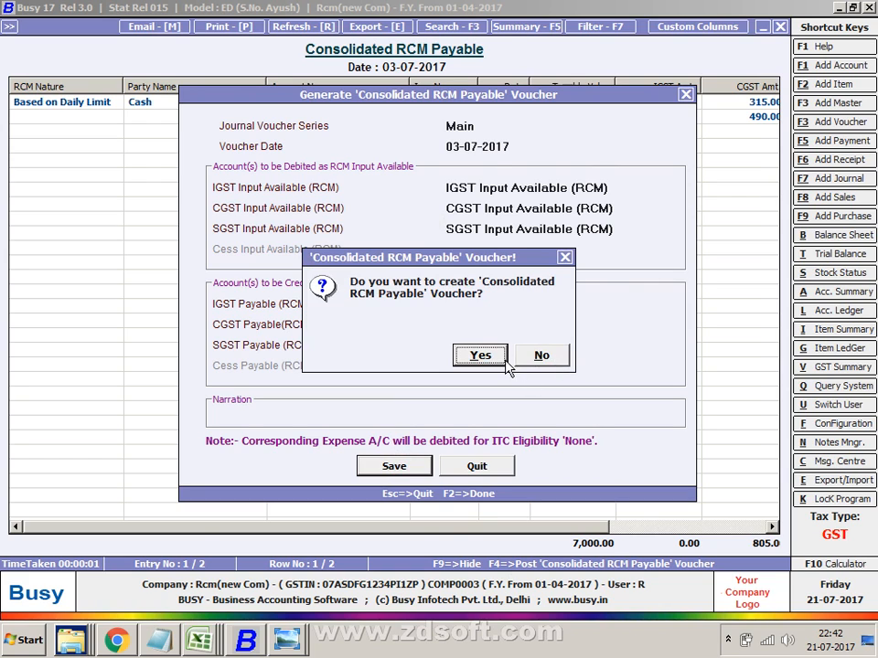
pyautogui.click(481, 356)
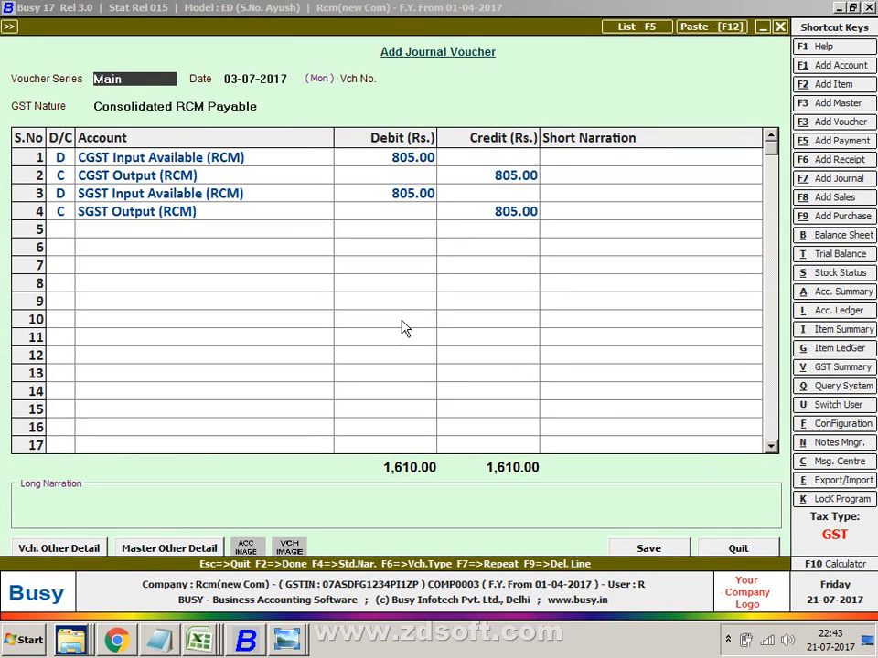
# - Review the CGST and SGST debit and credit lines of the Consolidated RCM Payable journal voucher
pyautogui.press('Return')
pyautogui.press('Return')
pyautogui.press('Return')
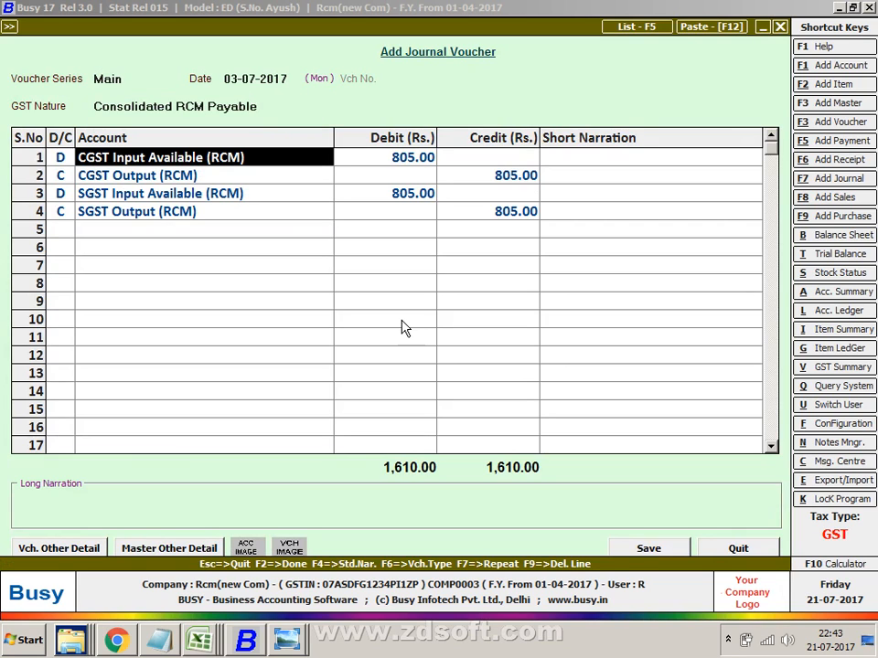
pyautogui.press('Return')
pyautogui.press('Return')
pyautogui.press('Return')
pyautogui.press('Return')
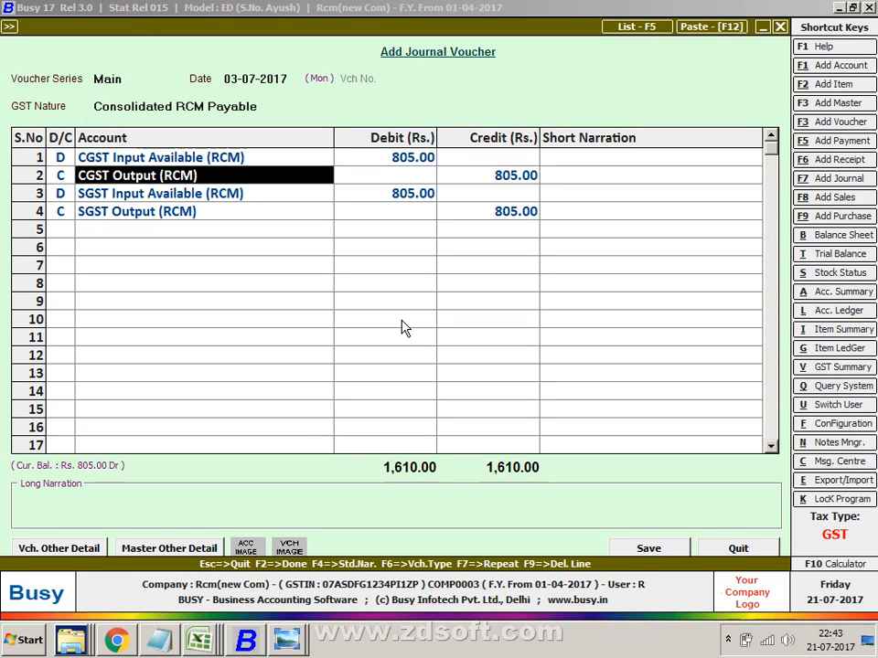
pyautogui.press('Return')
pyautogui.press('Return')
pyautogui.press('Return')
pyautogui.press('Return')
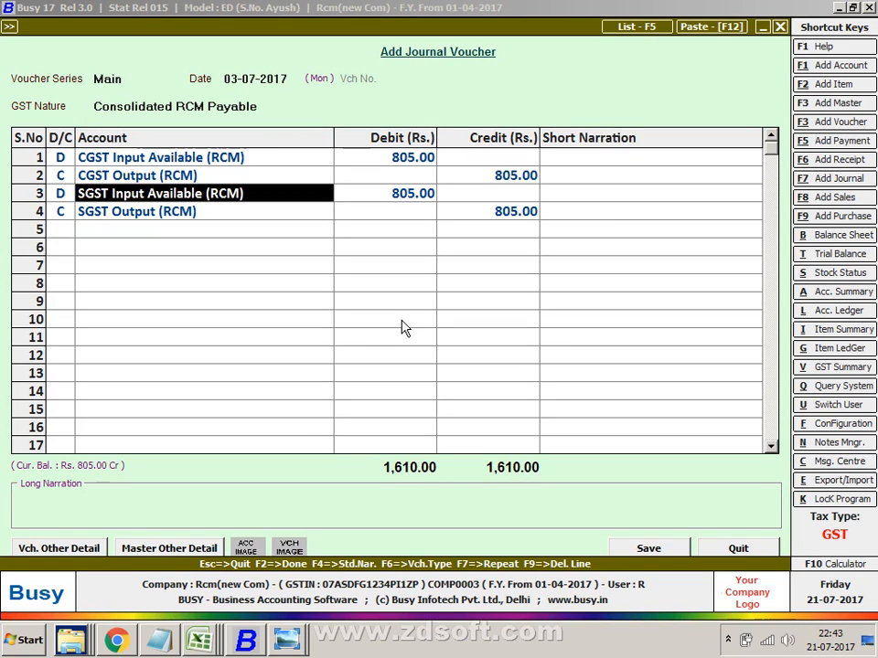
pyautogui.press('Up')
pyautogui.press('Up')
pyautogui.press('Return')
pyautogui.press('Return')
pyautogui.press('Return')
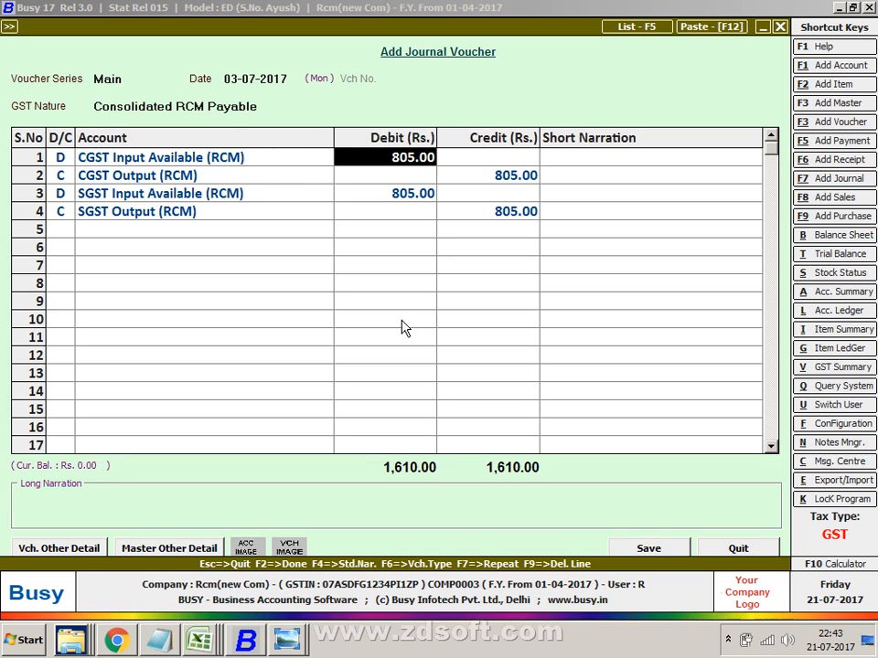
pyautogui.press('Return')
pyautogui.press('Return')
pyautogui.press('Return')
pyautogui.press('Return')
pyautogui.press('Return')
pyautogui.press('Return')
pyautogui.press('Return')
pyautogui.press('Return')
pyautogui.press('Return')
pyautogui.press('Return')
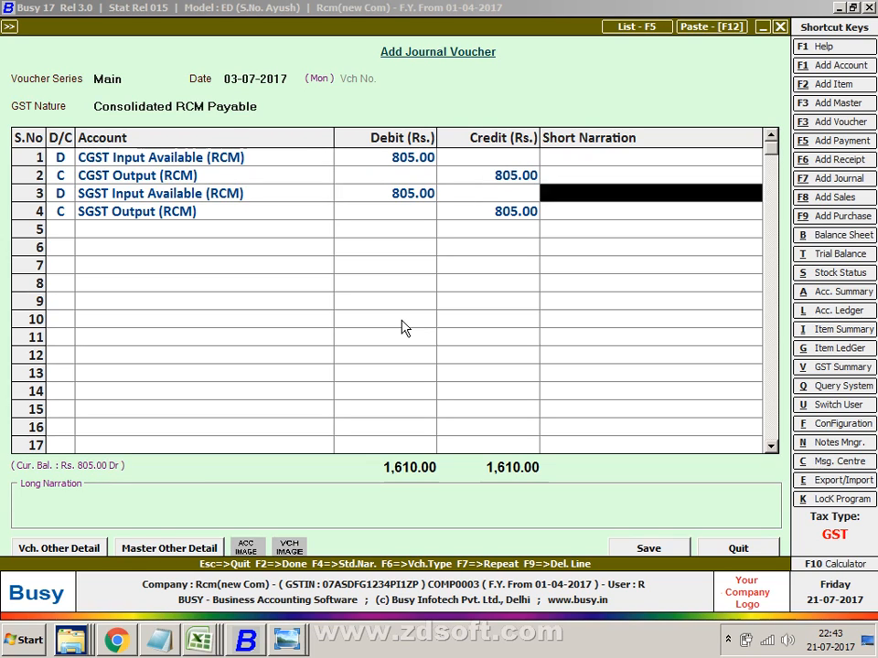
# - Save the journal voucher with RCM invoice numbers assigned to both reverse charge liability rows, declining to print the tax invoice
pyautogui.press('F2')
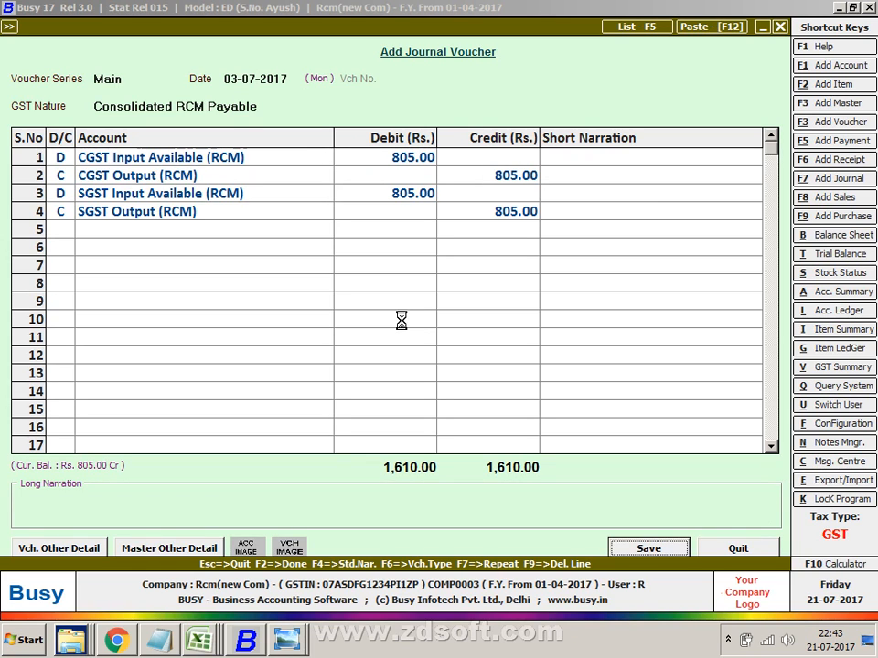
pyautogui.press('Return')
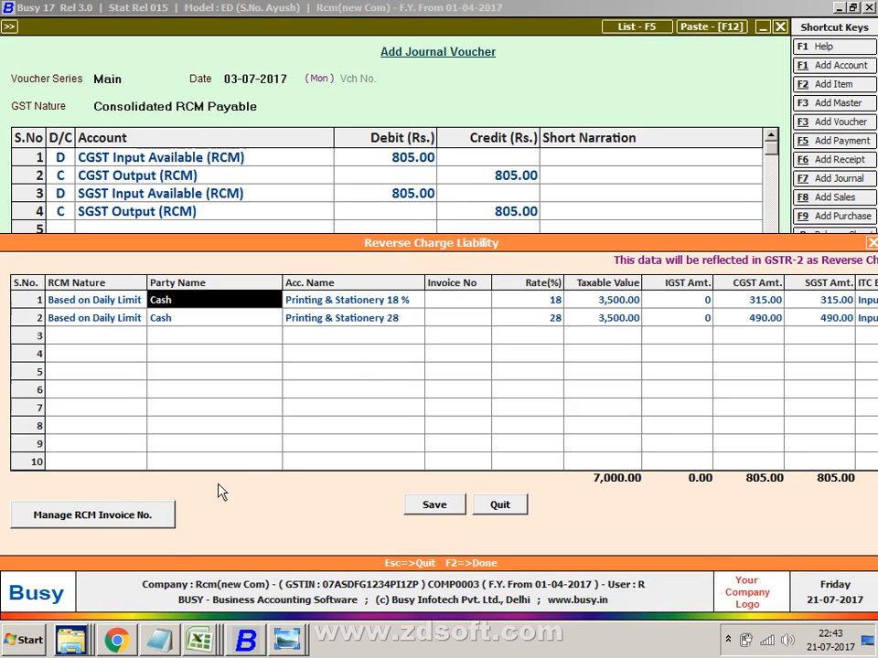
pyautogui.click(167, 521)
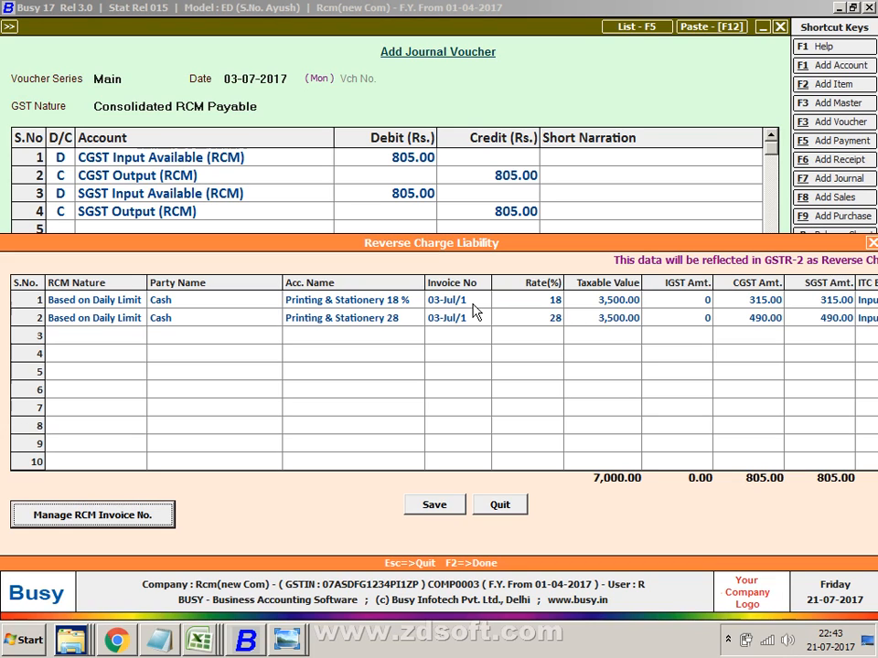
pyautogui.click(453, 508)
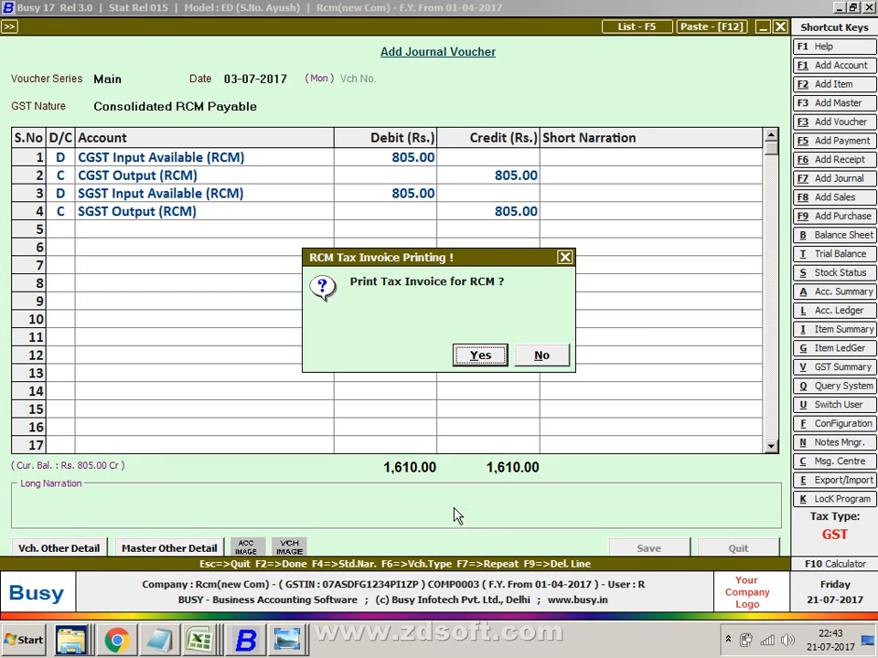
pyautogui.press('Right')
pyautogui.press('Return')
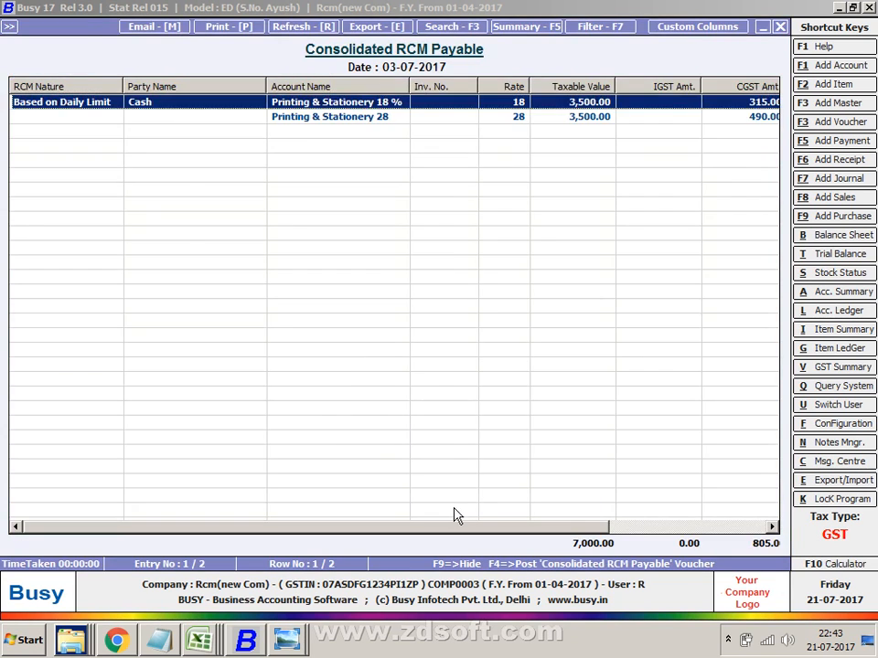
# - Close the Consolidated RCM Payable list and display the GST Summary for 01-04-2017 to 03-07-2017 again
pyautogui.press('Escape')
pyautogui.press('Left')
pyautogui.press('Right')
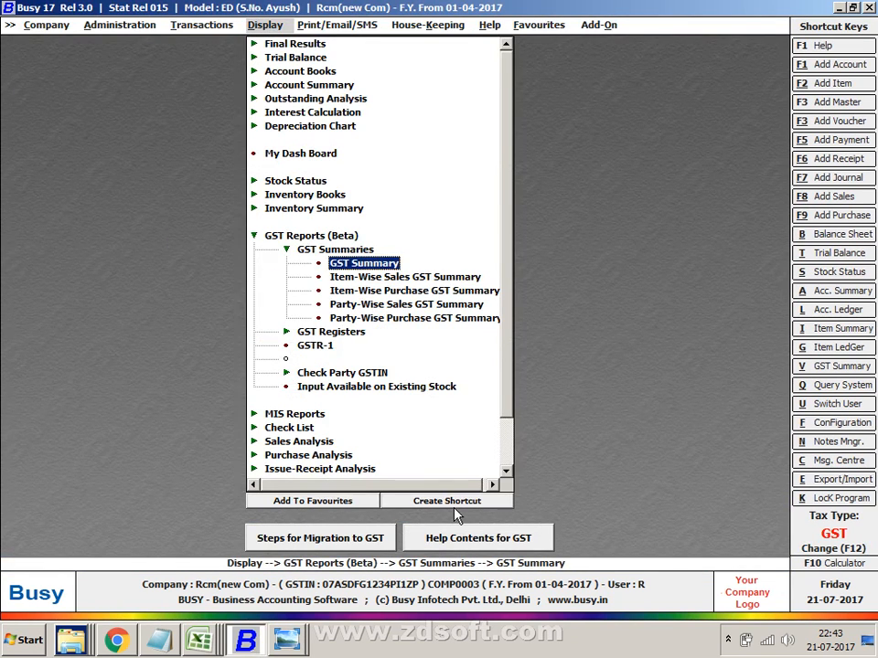
pyautogui.press('Return')
pyautogui.press('Return')
pyautogui.press('Return')
pyautogui.press('Return')
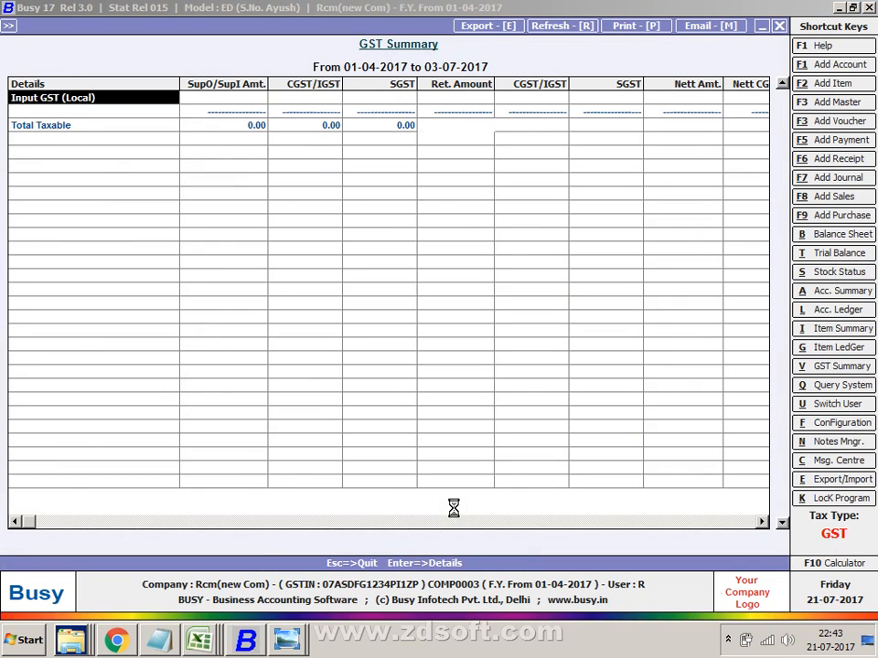
# - Review all sections of the GST Summary after posting, from input GST to net supply outward, and return to the tax calculation
pyautogui.press('Down')
pyautogui.press('Down')
pyautogui.press('Down')
pyautogui.press('Down')
pyautogui.press('Down')
pyautogui.press('Down')
pyautogui.press('Down')
pyautogui.press('Down')
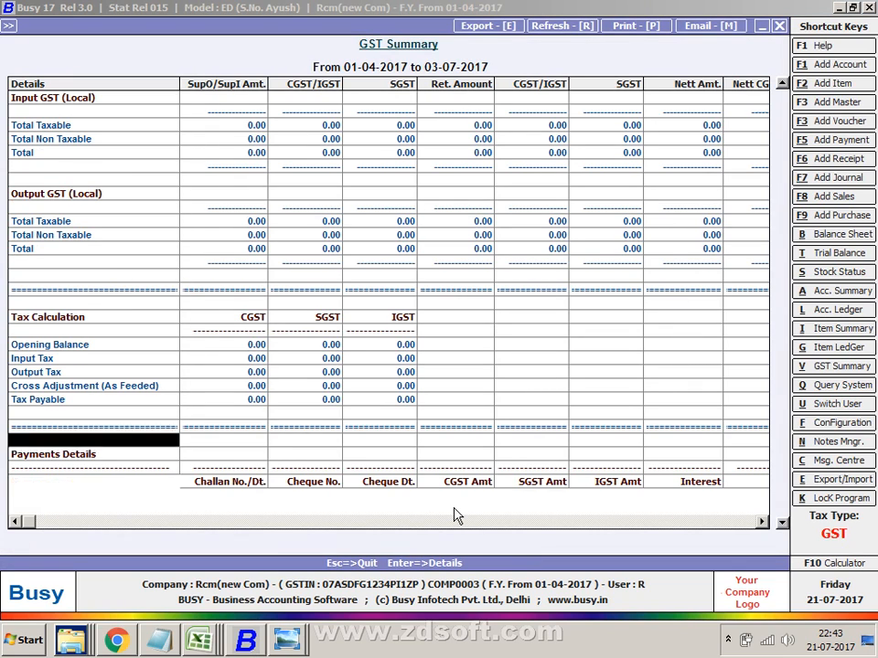
pyautogui.press('Down')
pyautogui.press('Down')
pyautogui.press('Down')
pyautogui.press('Down')
pyautogui.press('Down')
pyautogui.press('Down')
pyautogui.press('Down')
pyautogui.press('Down')
pyautogui.press('Down')
pyautogui.press('Down')
pyautogui.press('Down')
pyautogui.press('Down')
pyautogui.press('Down')
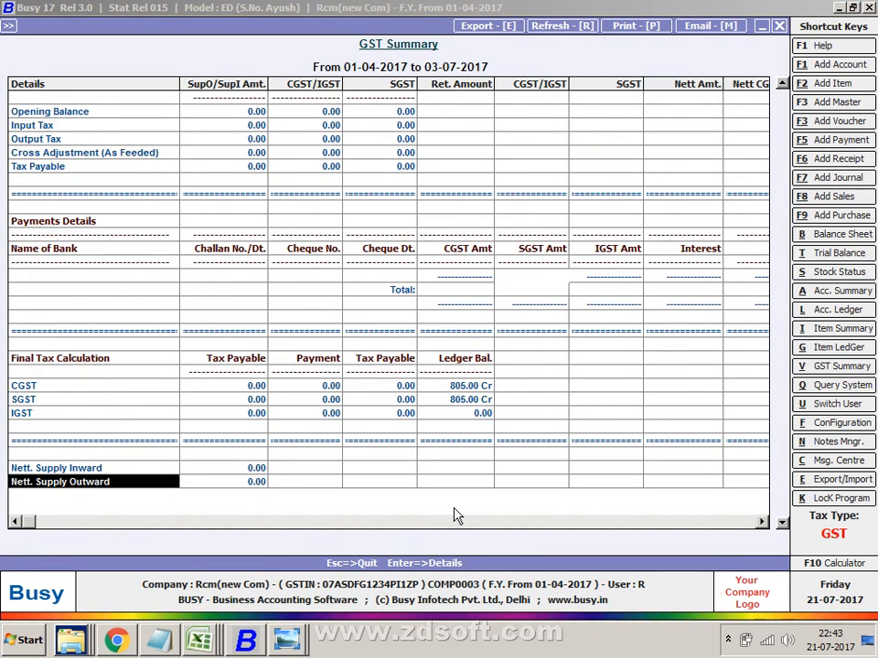
pyautogui.press('Up')
pyautogui.press('Up')
pyautogui.press('Up')
pyautogui.press('Up')
pyautogui.press('Up')
pyautogui.press('Up')
pyautogui.press('Up')
pyautogui.press('Up')
pyautogui.press('Up')
pyautogui.press('Up')
pyautogui.press('Up')
pyautogui.press('Up')
pyautogui.press('Up')
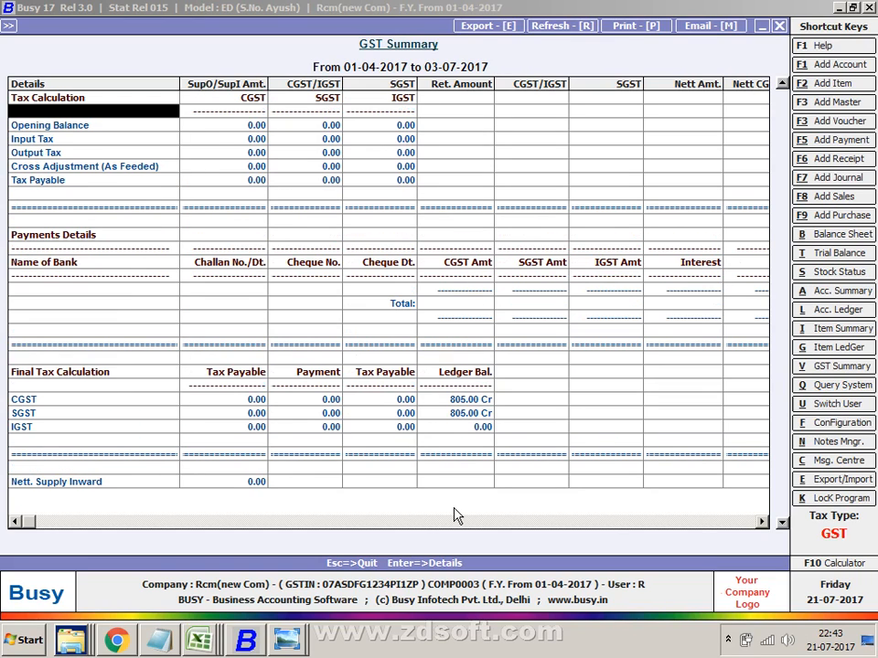
# - Check the CGST and SGST ledger balances in the final tax calculation, then close the GST Summary
pyautogui.press('Down')
pyautogui.press('Down')
pyautogui.press('Down')
pyautogui.press('Down')
pyautogui.press('Down')
pyautogui.press('Down')
pyautogui.press('Down')
pyautogui.press('Down')
pyautogui.press('Down')
pyautogui.press('Right')
pyautogui.press('Right')
pyautogui.press('Right')
pyautogui.press('Right')
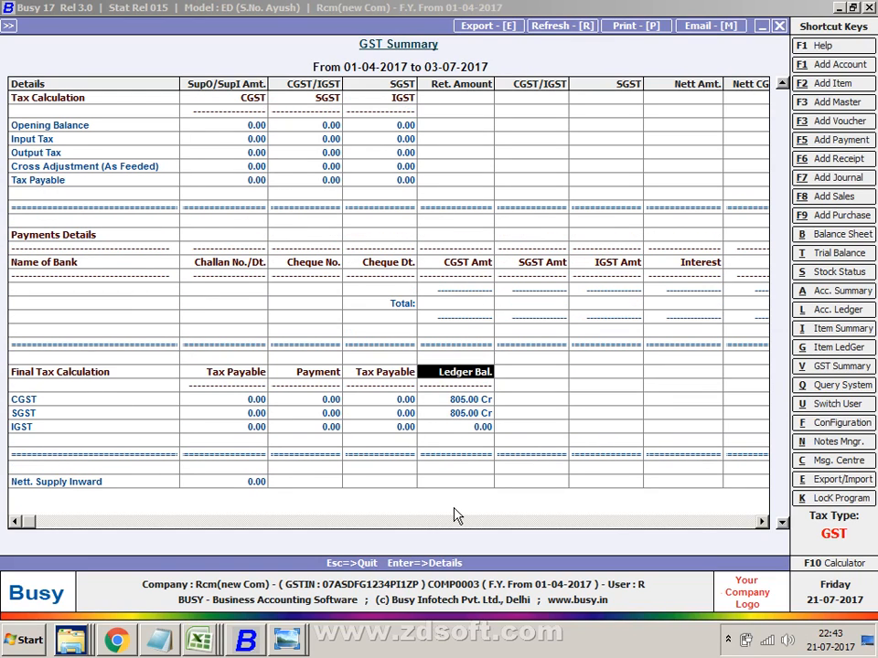
pyautogui.press('Down')
pyautogui.press('Down')
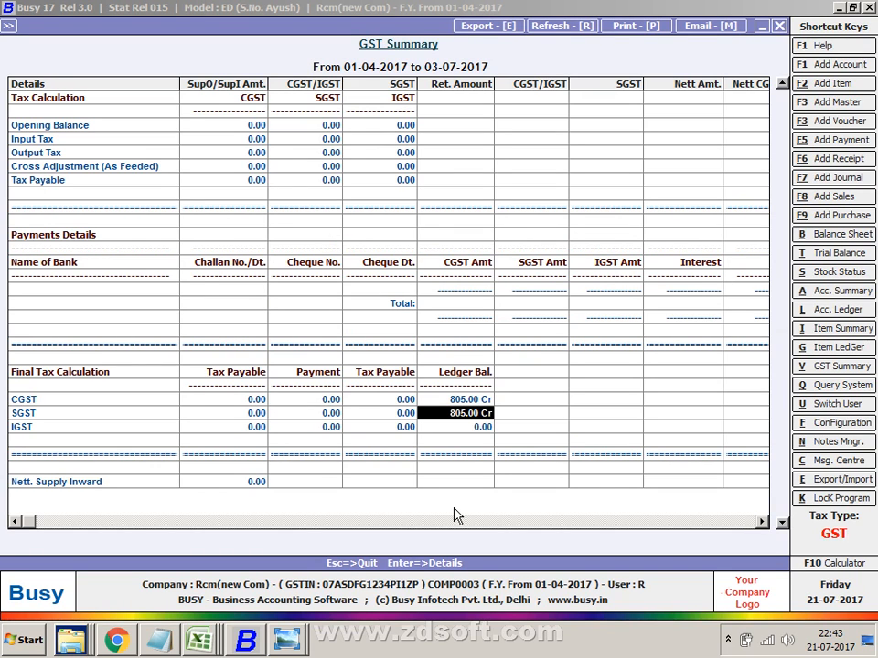
pyautogui.press('Escape')
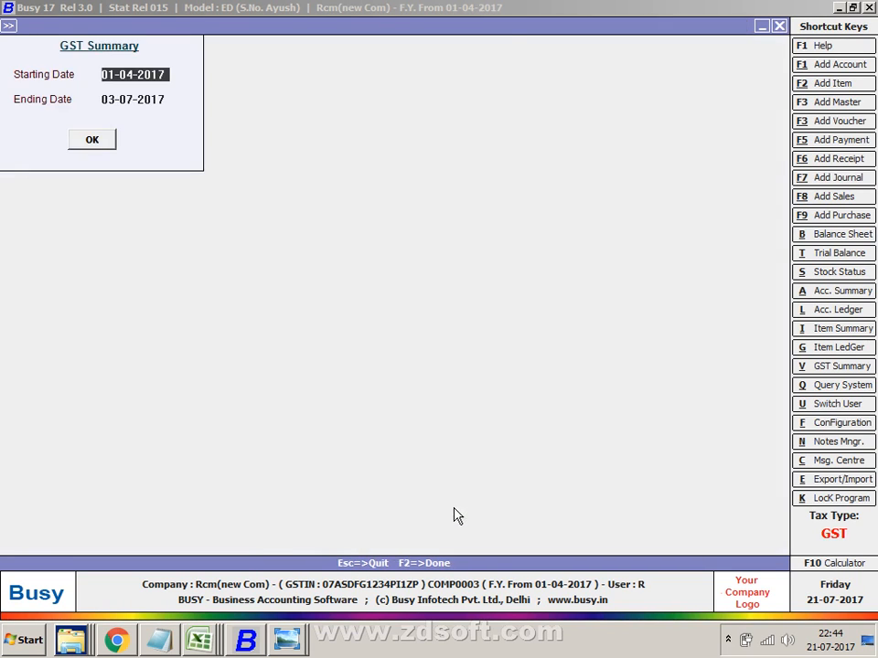
pyautogui.press('Escape')
pyautogui.press('Escape')
# - Leave the GST Summary and start a new payment voucher in the Main series
pyautogui.press('Left')
pyautogui.press('Up')
pyautogui.press('Up')
pyautogui.press('Up')
pyautogui.press('Up')
pyautogui.press('Up')
pyautogui.press('Up')
pyautogui.press('Up')
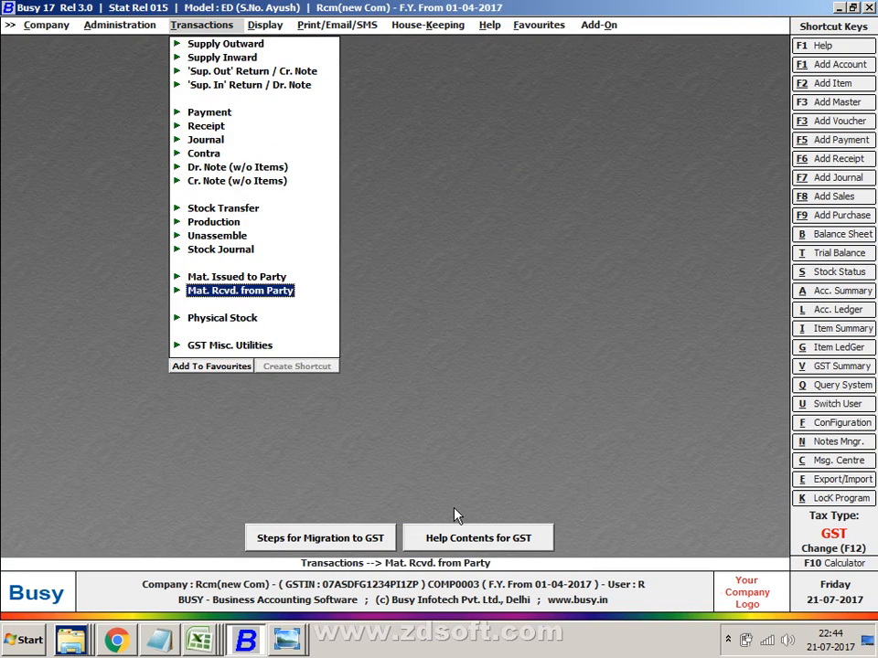
pyautogui.press('Up')
pyautogui.press('Up')
pyautogui.press('Up')
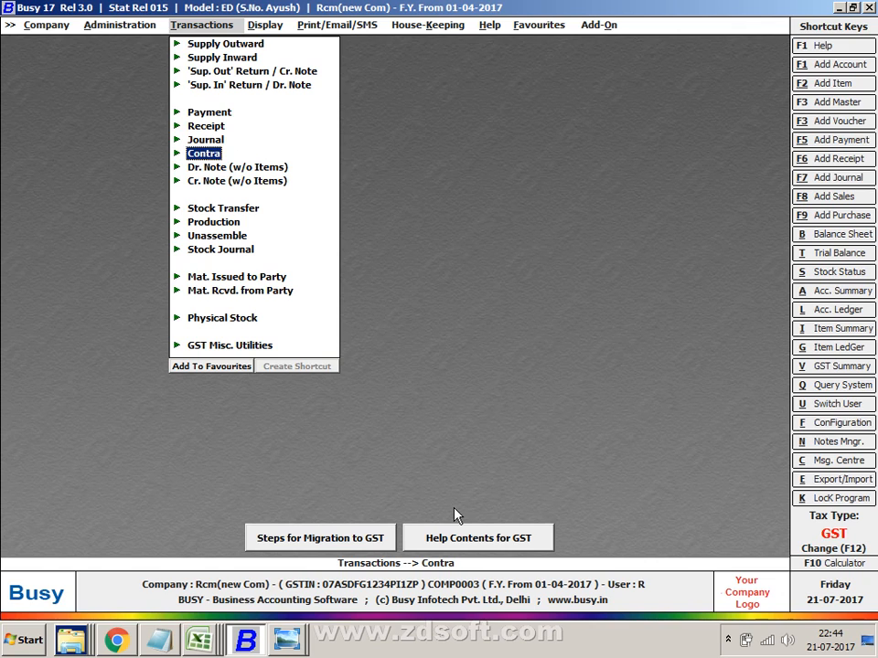
pyautogui.press('Up')
pyautogui.press('Up')
pyautogui.press('Up')
pyautogui.press('Return')
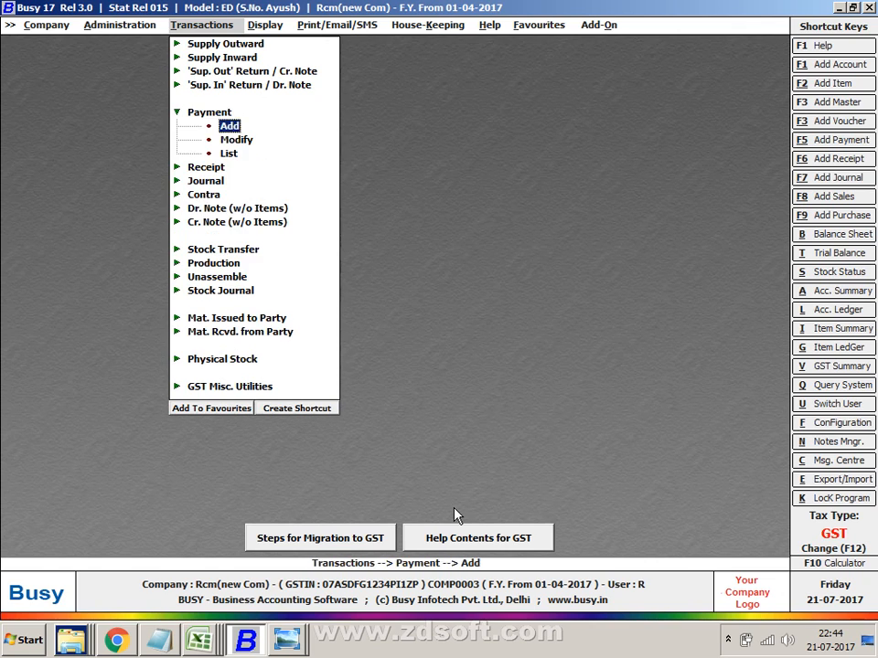
pyautogui.press('Return')
pyautogui.press('Return')
pyautogui.press('Return')
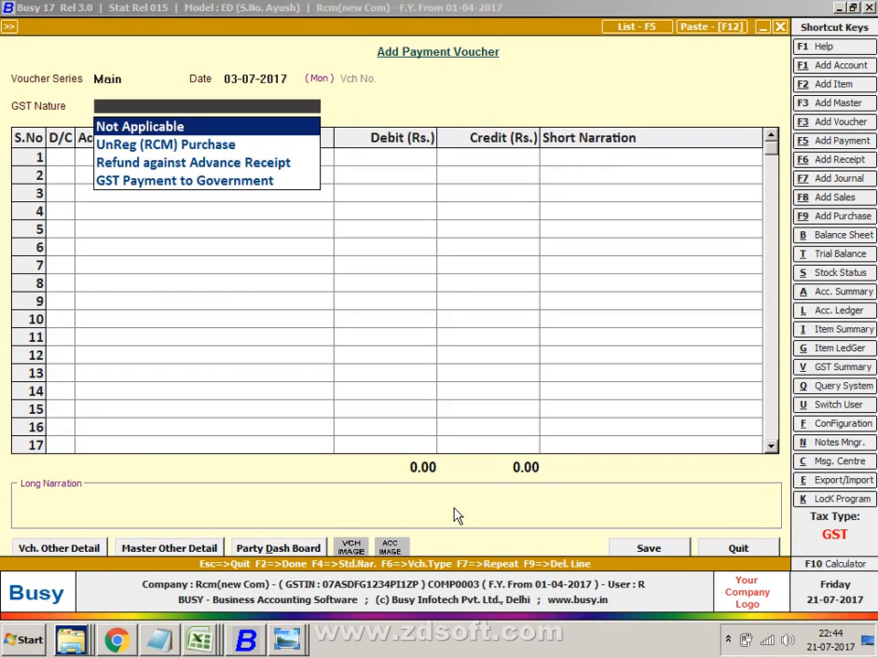
# - Set the payment voucher's GST nature to GST Payment to Government
pyautogui.press('Down')
pyautogui.press('Down')
pyautogui.press('Down')
pyautogui.press('Return')
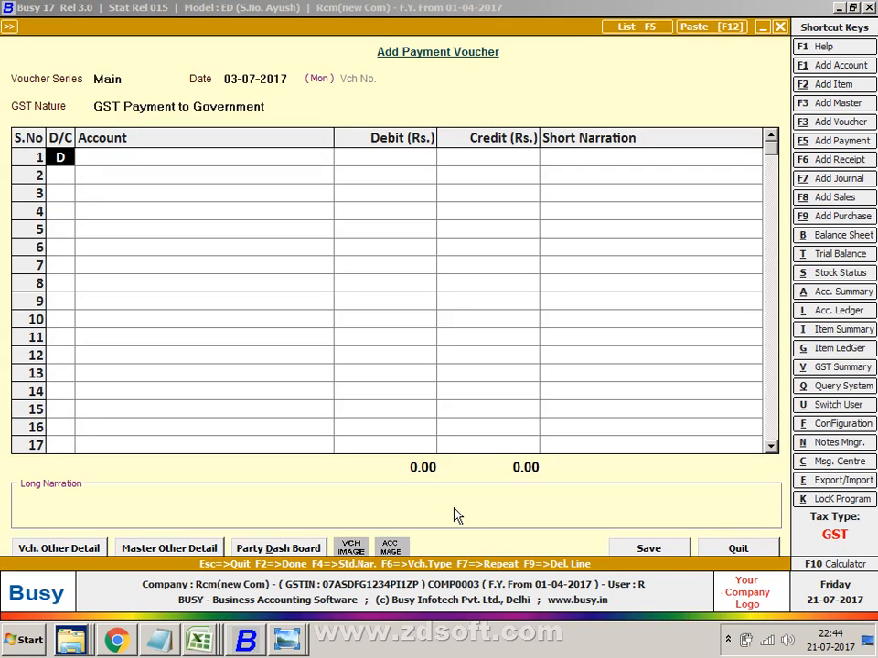
# - Choose SGST Input as the debit account in the voucher's first row
pyautogui.press('Return')
pyautogui.write('S')
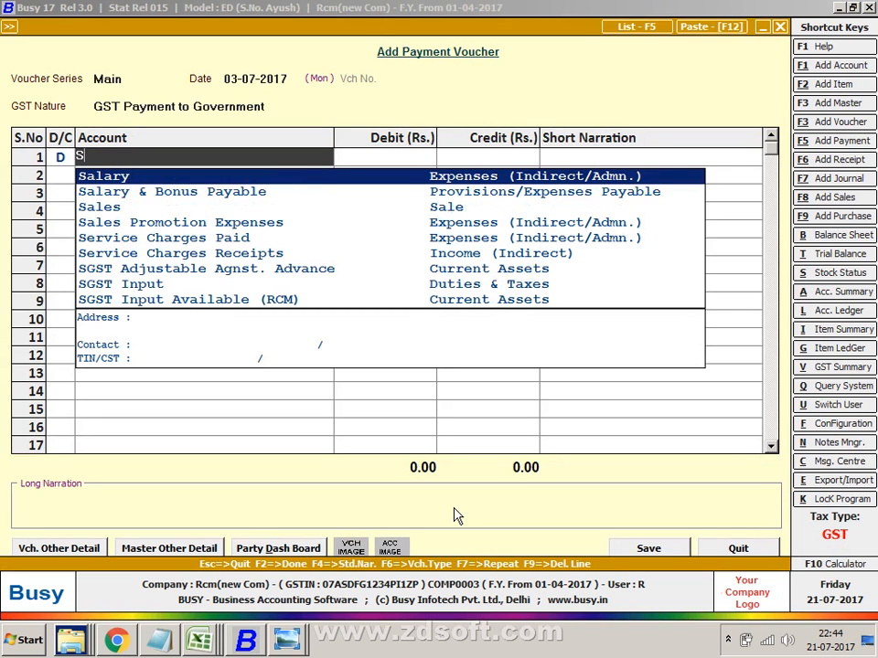
pyautogui.press('Down')
pyautogui.press('Down')
pyautogui.press('Down')
pyautogui.press('Down')
pyautogui.press('Down')
pyautogui.press('Down')
pyautogui.press('Down')
pyautogui.press('Down')
pyautogui.press('Down')
pyautogui.press('Down')
pyautogui.press('Down')
pyautogui.press('Down')
pyautogui.press('Down')
pyautogui.press('Down')
pyautogui.press('Down')
pyautogui.press('Down')
pyautogui.press('Down')
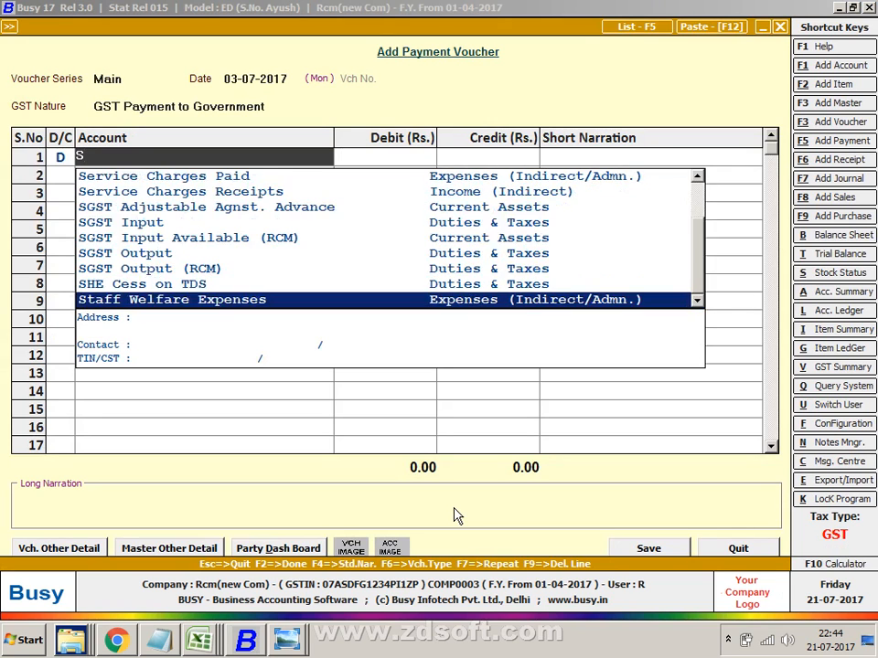
pyautogui.press('Down')
pyautogui.press('Down')
pyautogui.press('Down')
pyautogui.press('Down')
pyautogui.press('Down')
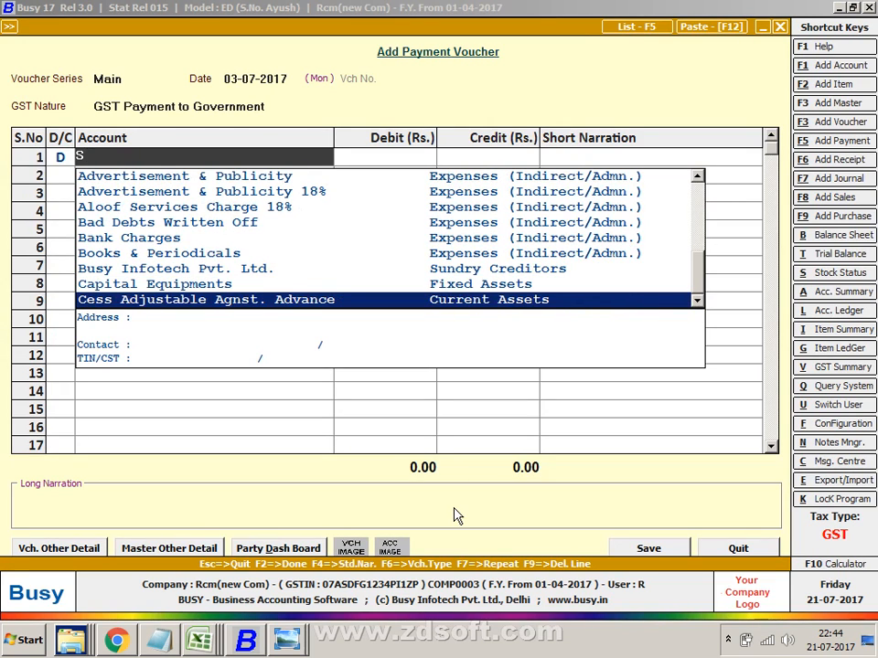
pyautogui.write('GS')
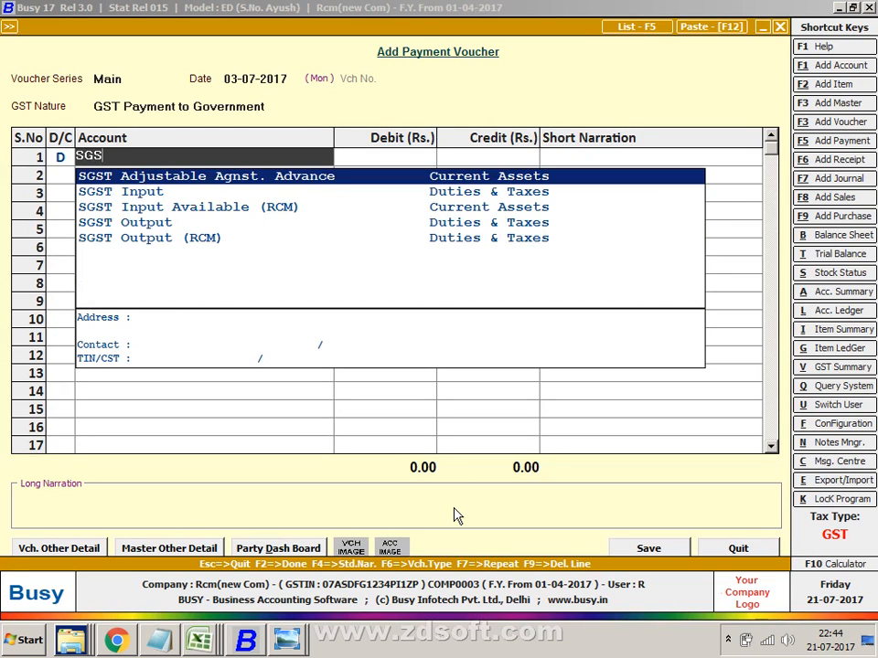
pyautogui.press('Down')
pyautogui.press('Down')
pyautogui.press('Down')
pyautogui.press('Down')
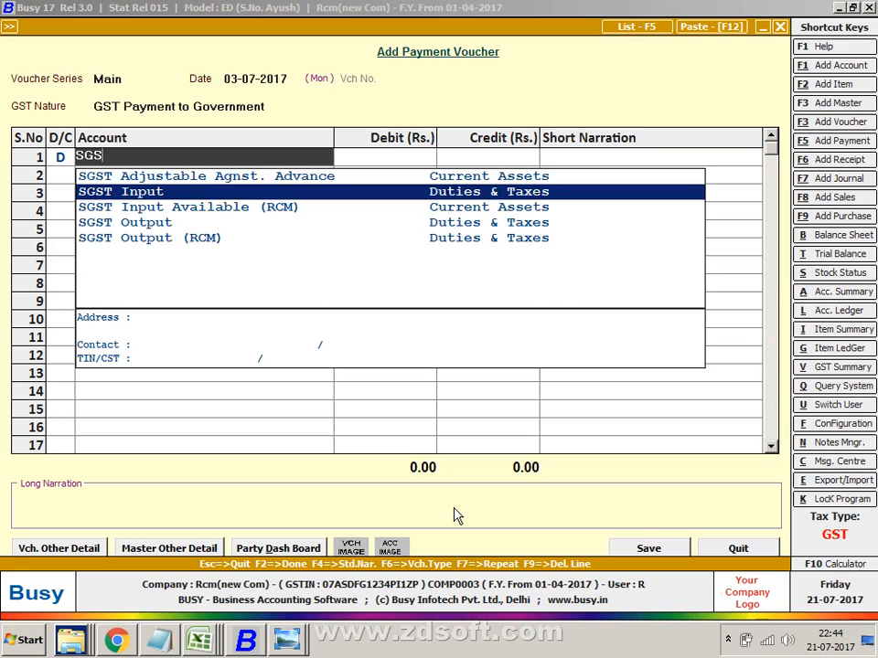
pyautogui.press('Up')
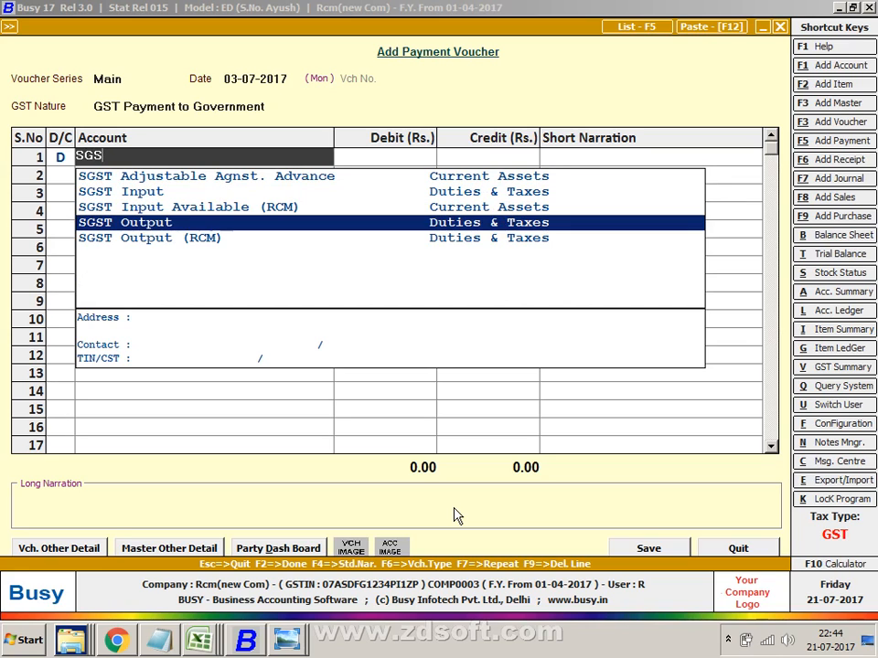
pyautogui.press('Up')
pyautogui.press('Up')
pyautogui.press('Return')
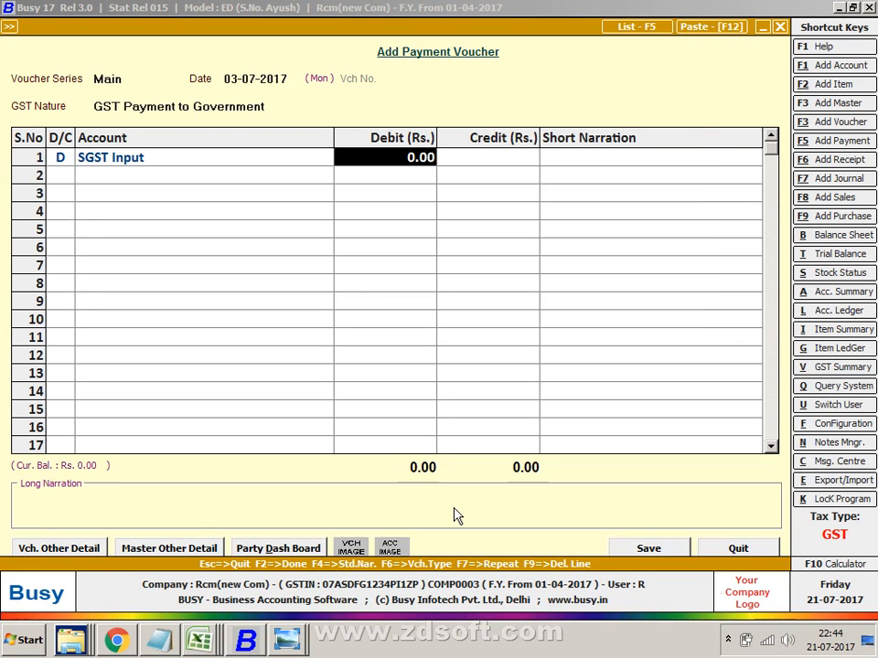
# - Set the payment voucher's date to 10-08-2017
pyautogui.hotkey('shift', 'Tab')
pyautogui.hotkey('shift', 'Tab')
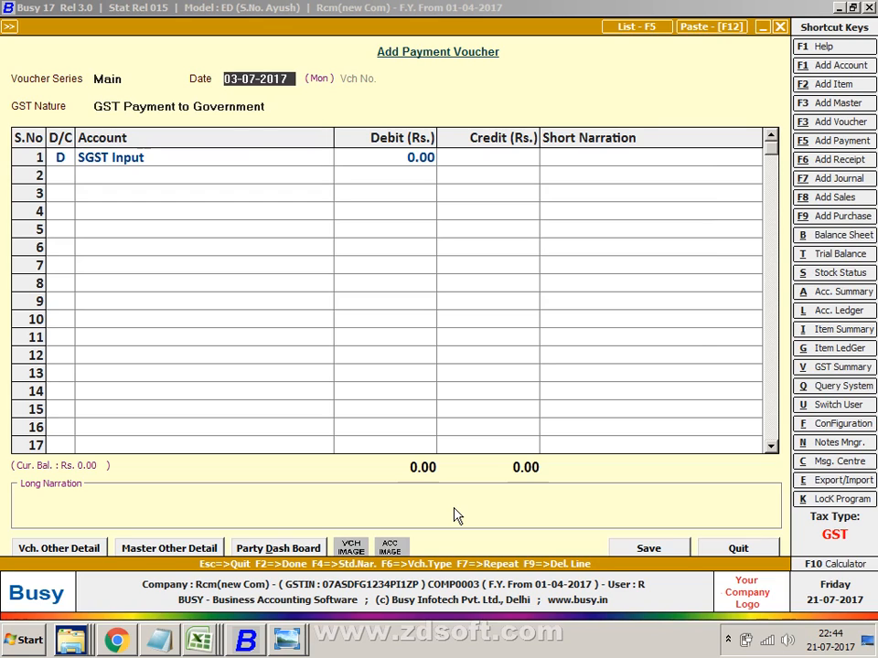
pyautogui.write('30-8')
pyautogui.press('BackSpace')
pyautogui.press('BackSpace')
pyautogui.press('BackSpace')
pyautogui.press('BackSpace')
pyautogui.write('10-08')
pyautogui.press('Return')
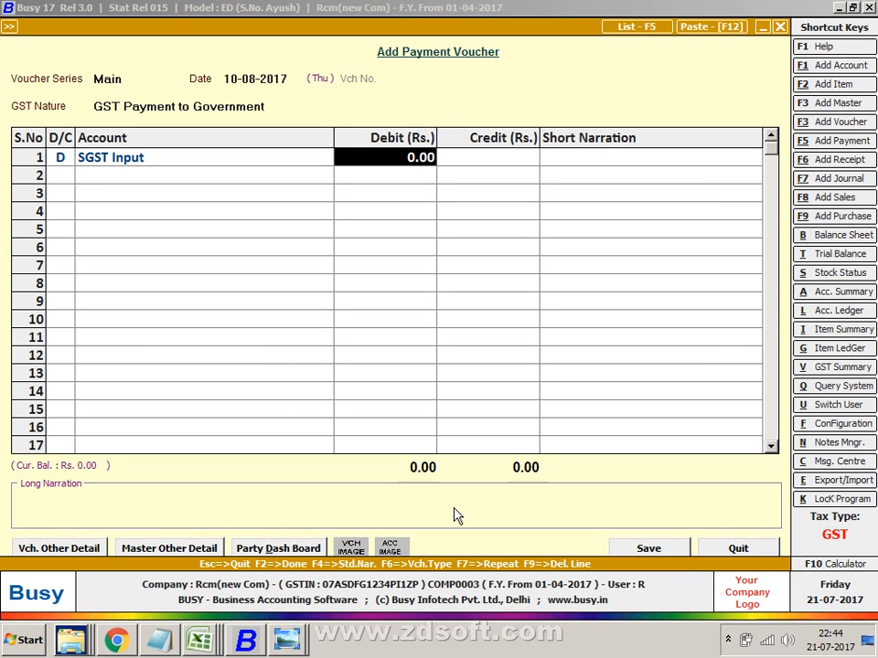
# - Change the first row's debit account to IGST Input Available (RCM)
pyautogui.press('Left')
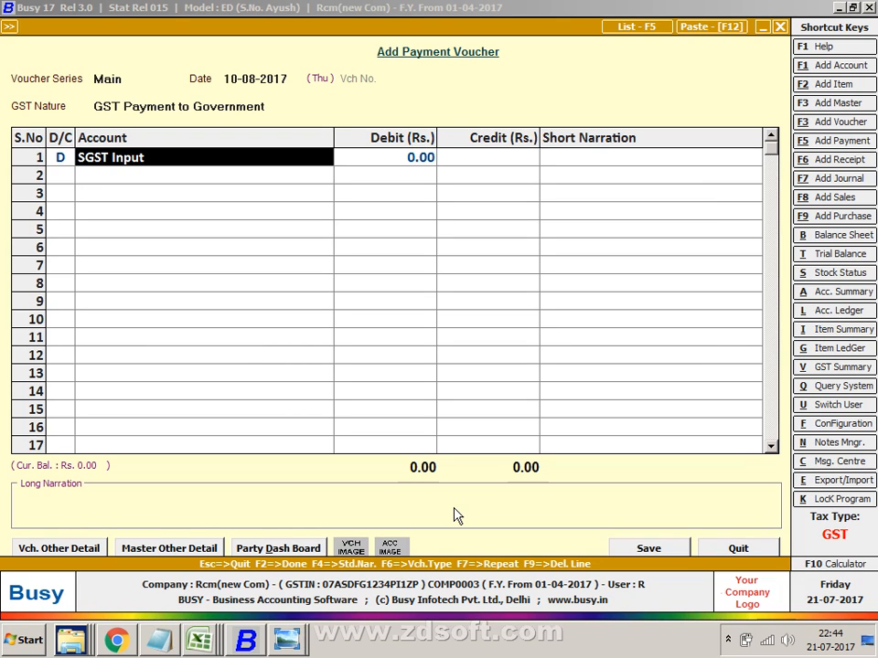
pyautogui.write('gST')
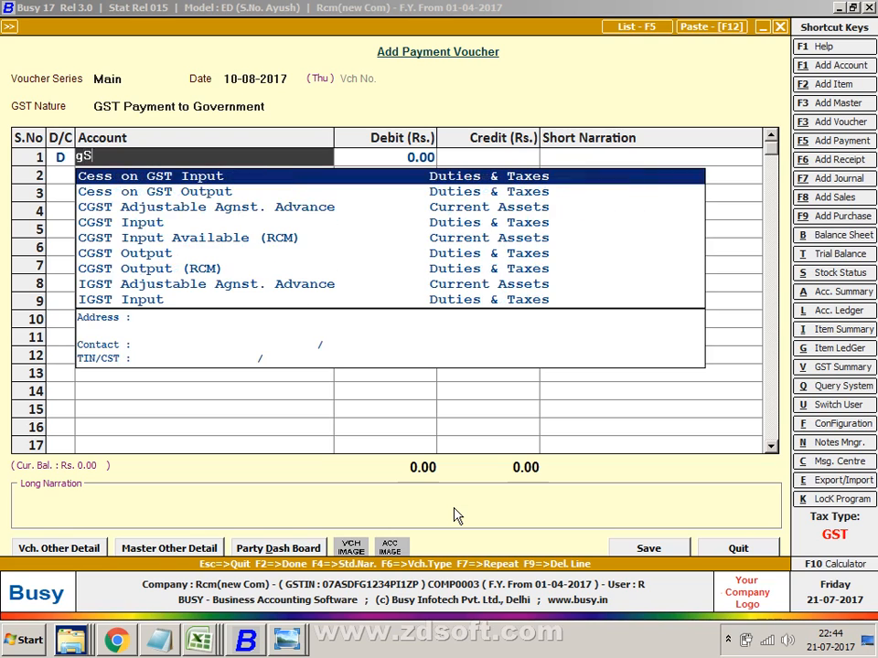
pyautogui.press('Down')
pyautogui.press('Down')
pyautogui.press('Down')
pyautogui.press('Down')
pyautogui.press('Down')
pyautogui.press('Down')
pyautogui.press('Down')
pyautogui.press('Down')
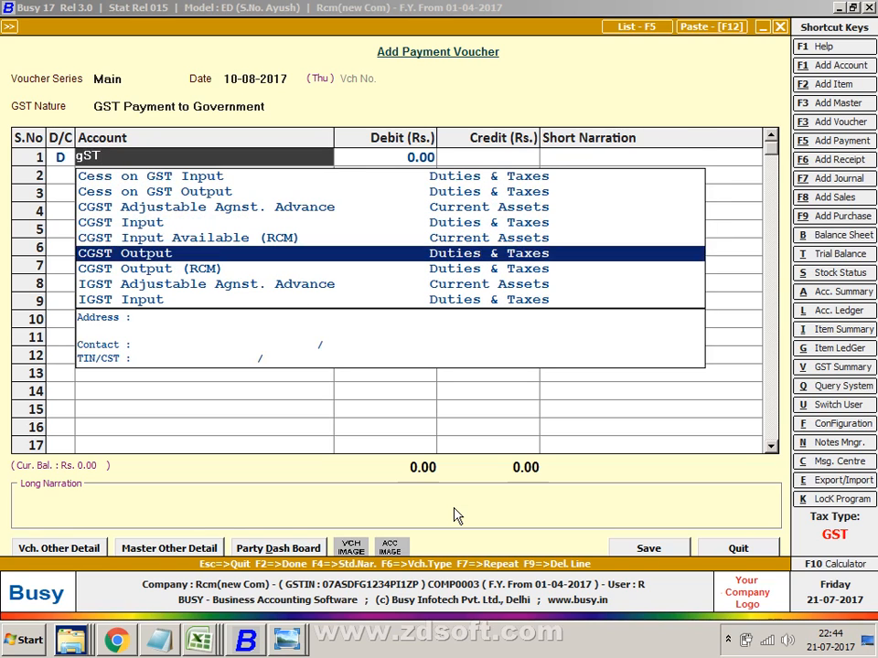
pyautogui.press('Down')
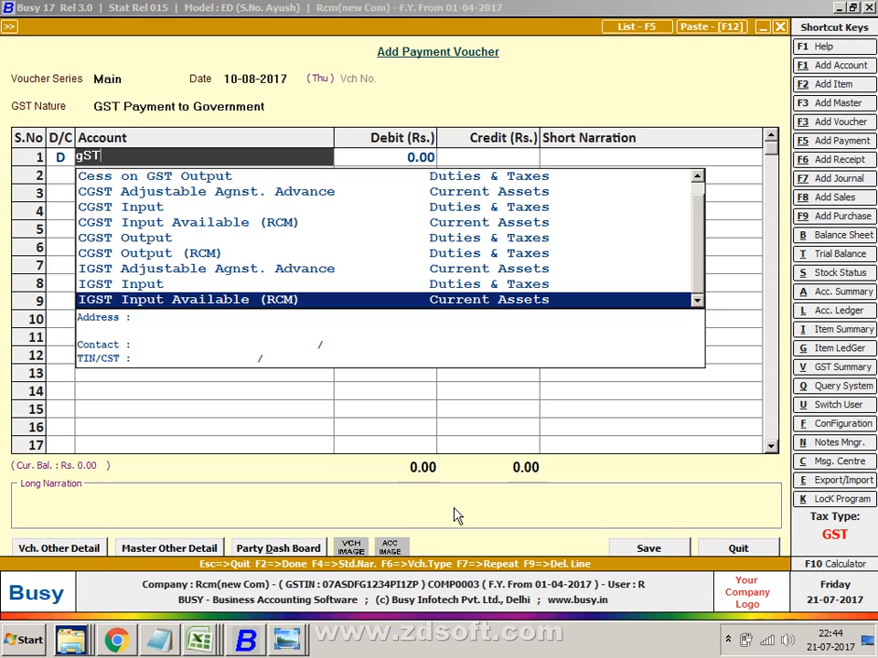
pyautogui.press('Return')
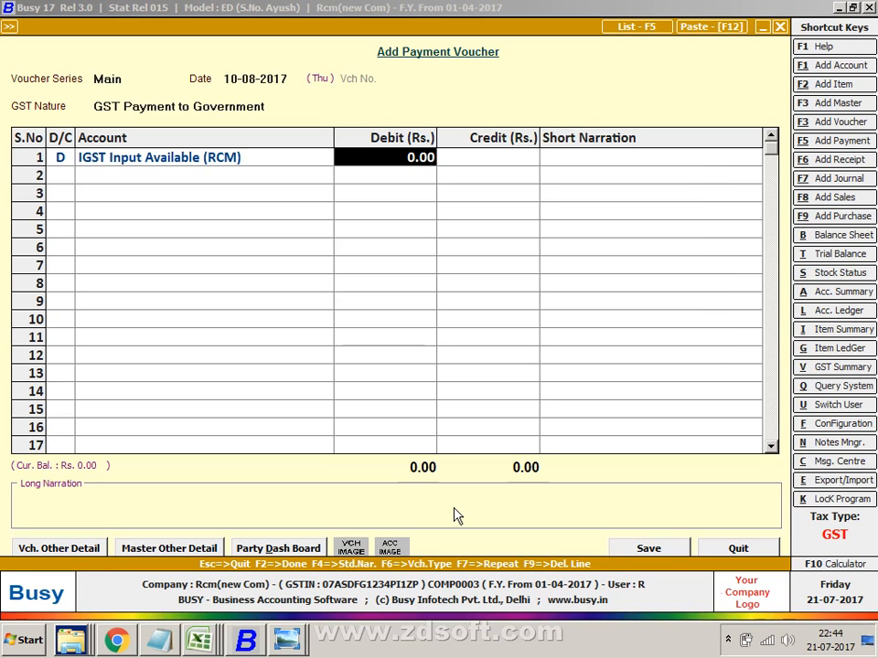
# - Try SGST Input and SGST Output as the first row's debit account
pyautogui.press('Left')
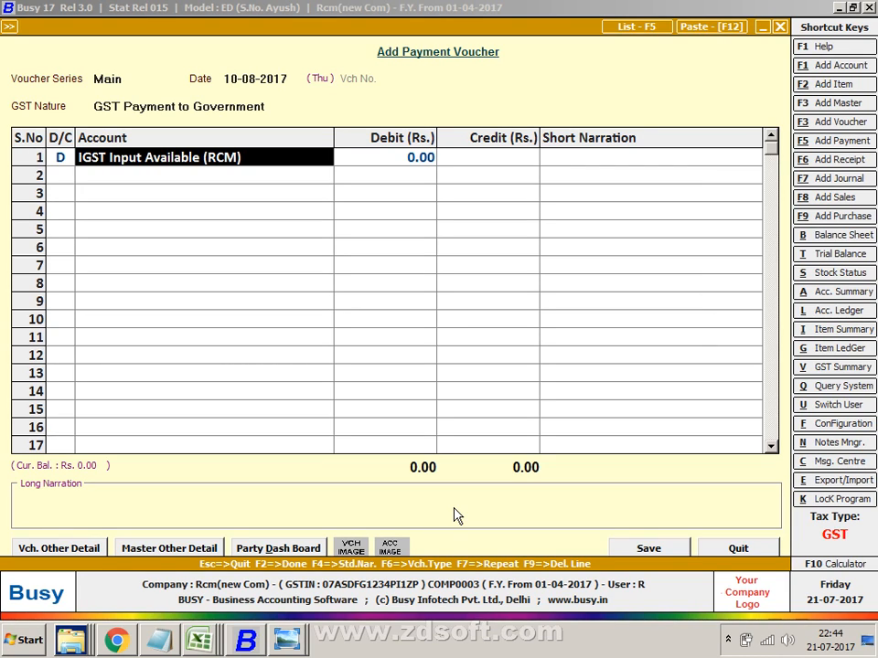
pyautogui.write('sG')
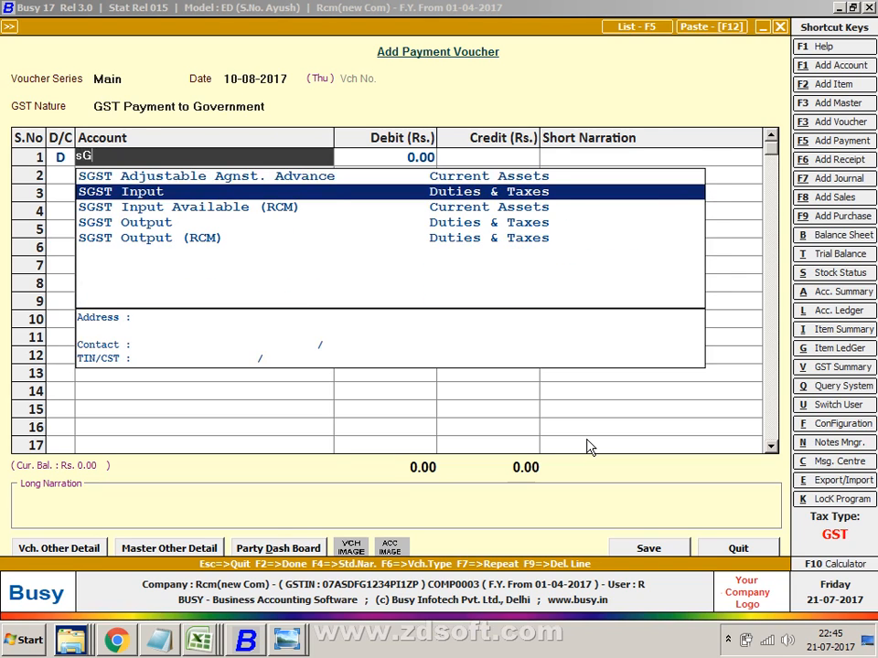
pyautogui.press('Return')
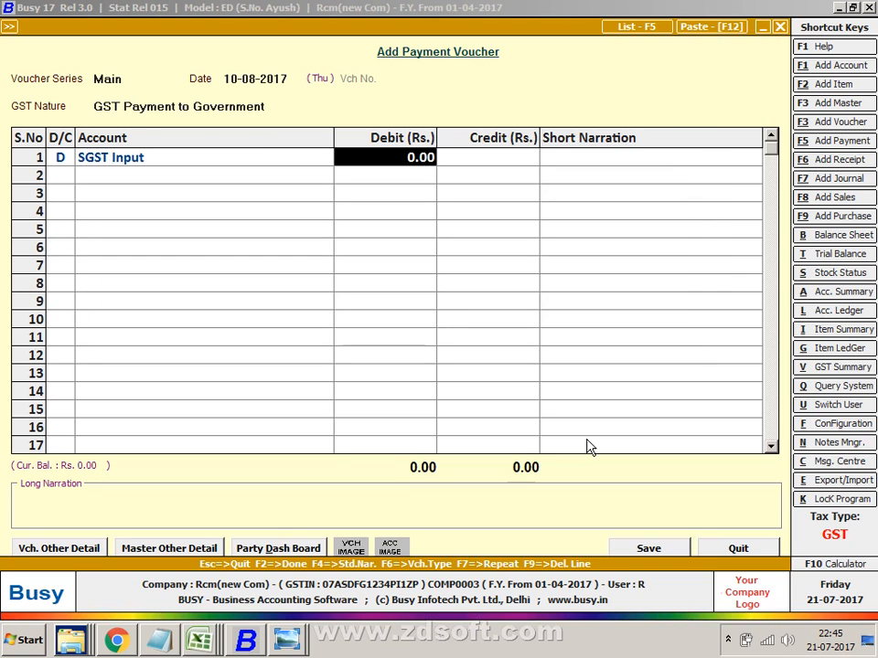
pyautogui.write('sGS')
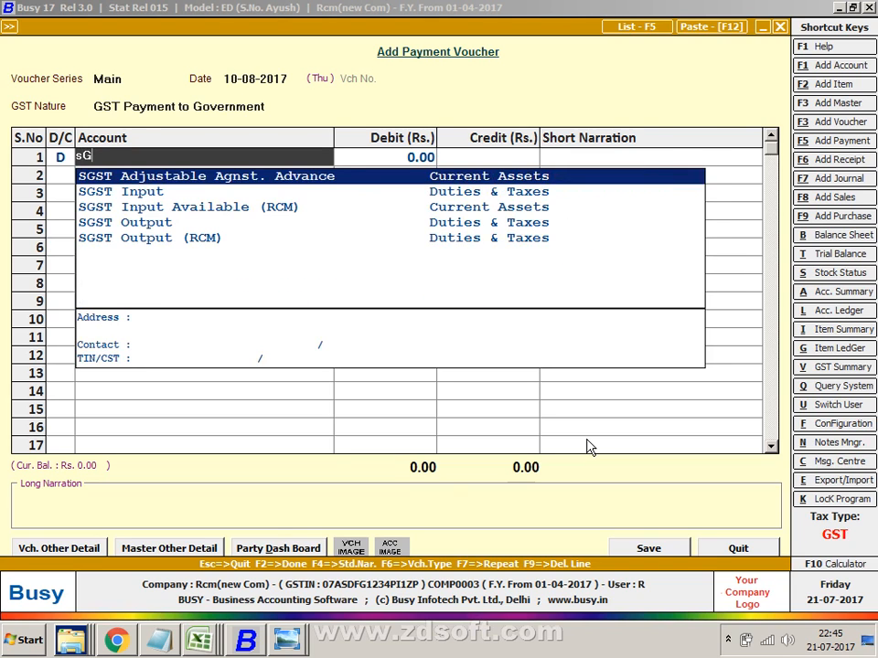
pyautogui.press('Down')
pyautogui.press('Down')
pyautogui.press('Down')
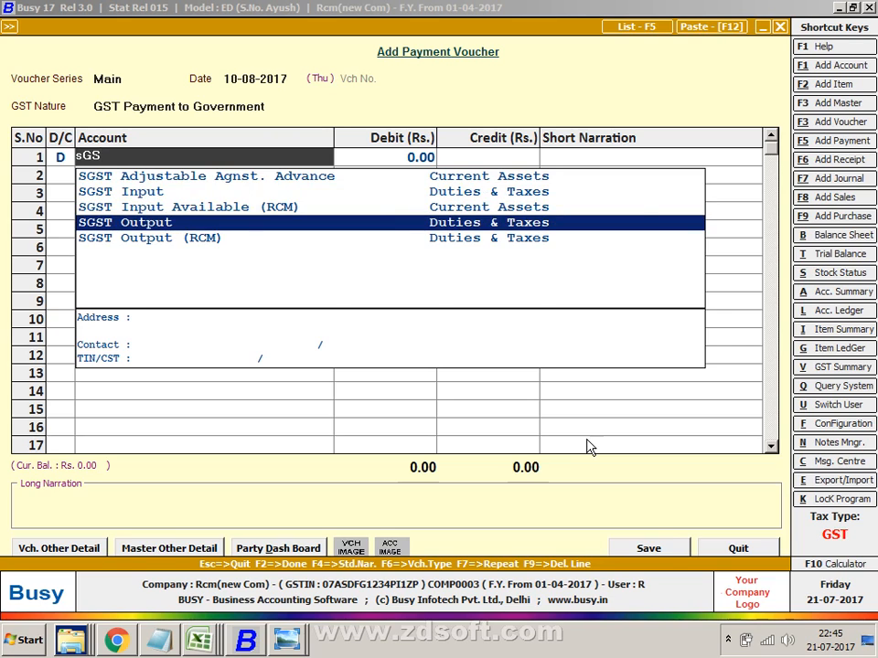
pyautogui.press('Return')
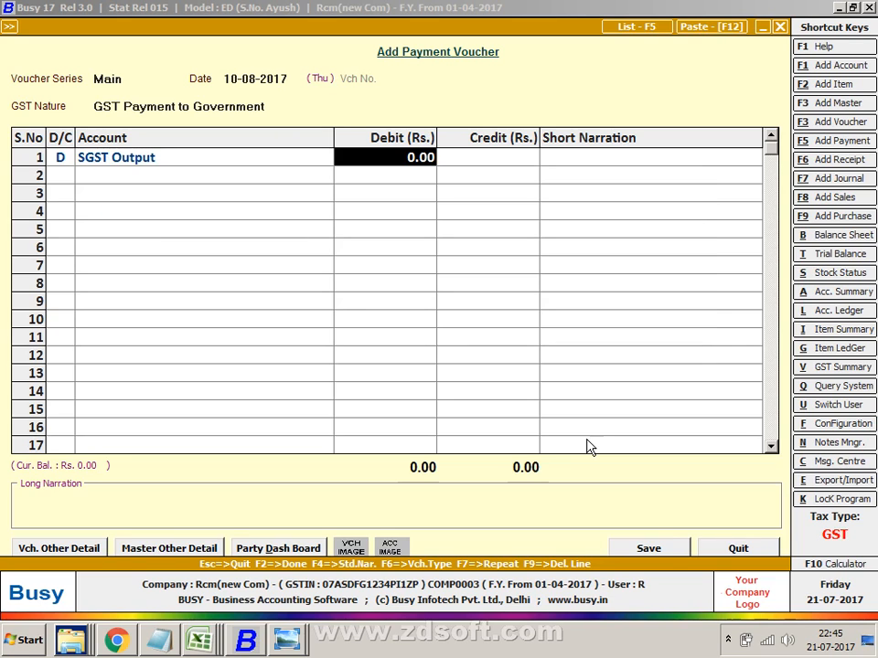
# - Set the first row to debit SGST Input Available (RCM) with 805.00, keeping GST Payment to Government as the GST nature
pyautogui.press('Escape')
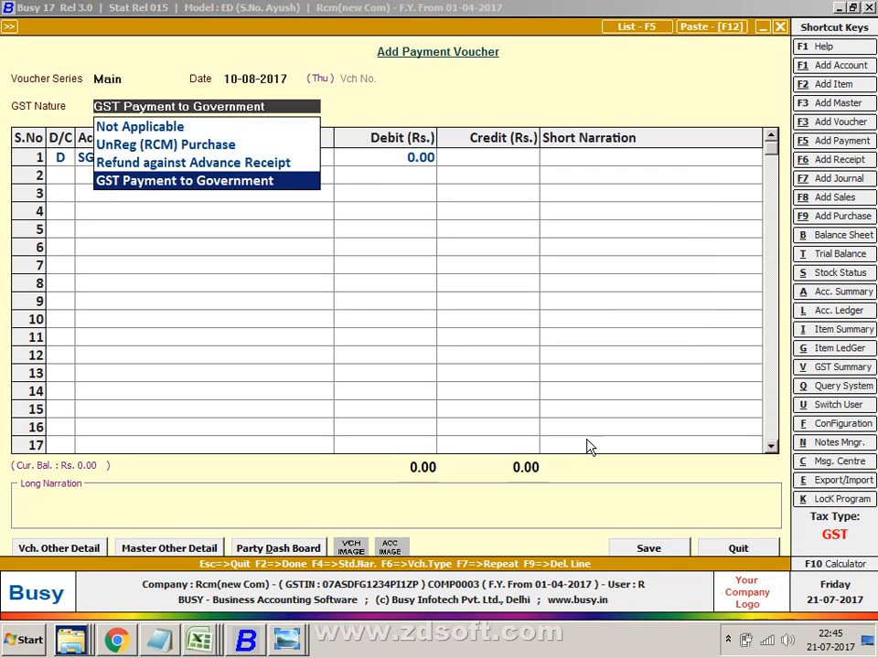
pyautogui.press('Return')
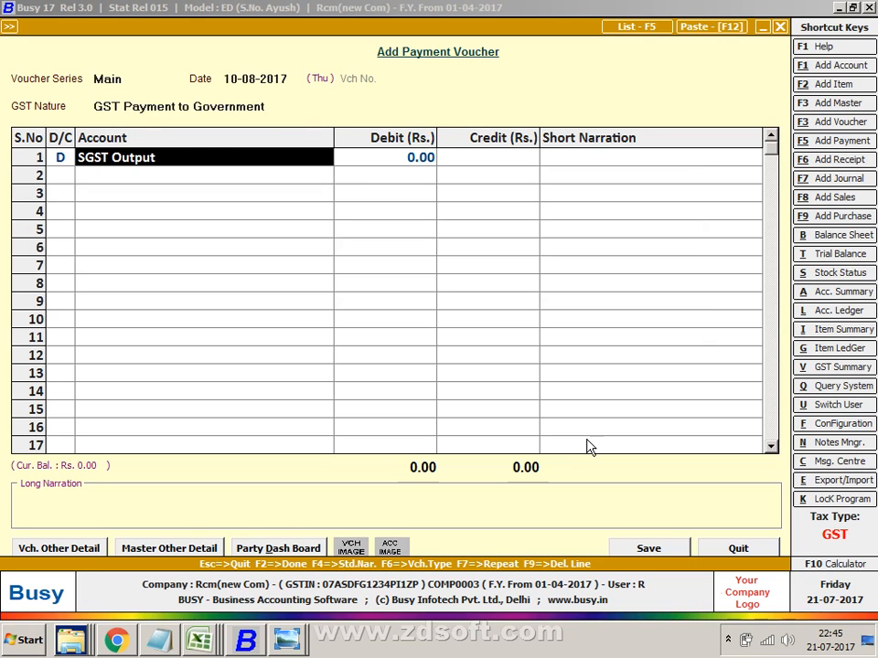
pyautogui.write('INPU')
pyautogui.press('Down')
pyautogui.press('Down')
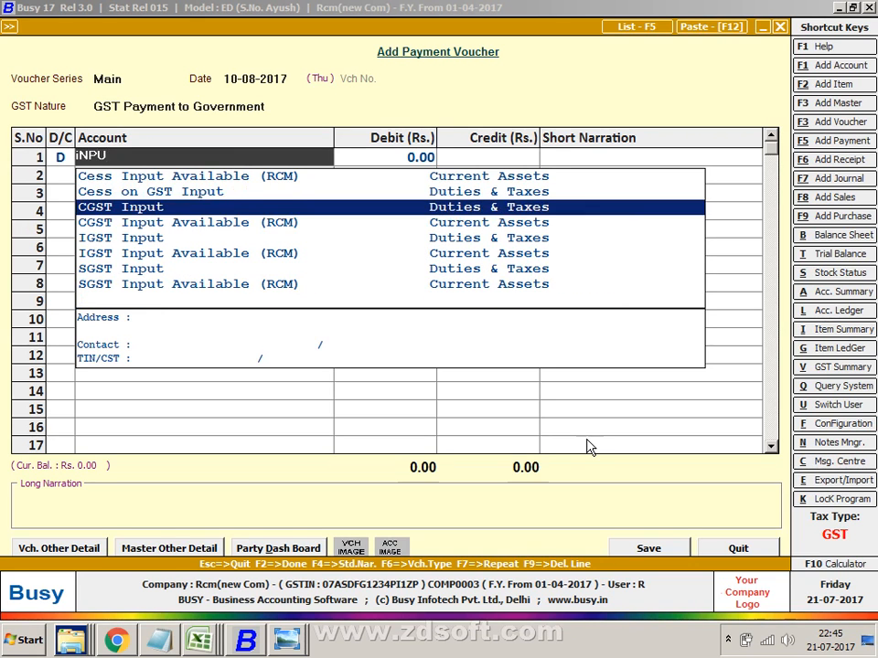
pyautogui.press('Down')
pyautogui.press('Down')
pyautogui.press('Down')
pyautogui.press('Down')
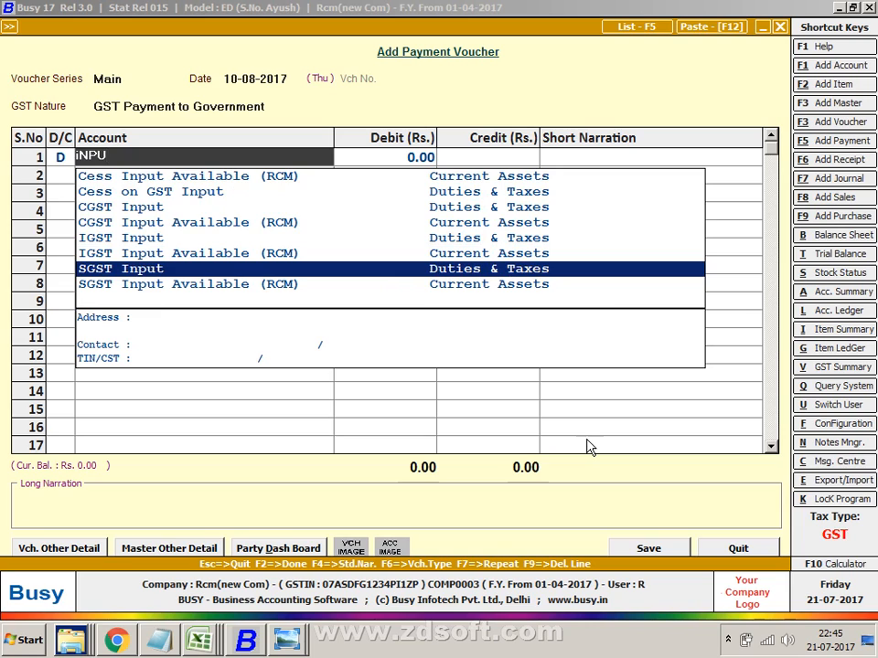
pyautogui.press('Down')
pyautogui.press('Return')
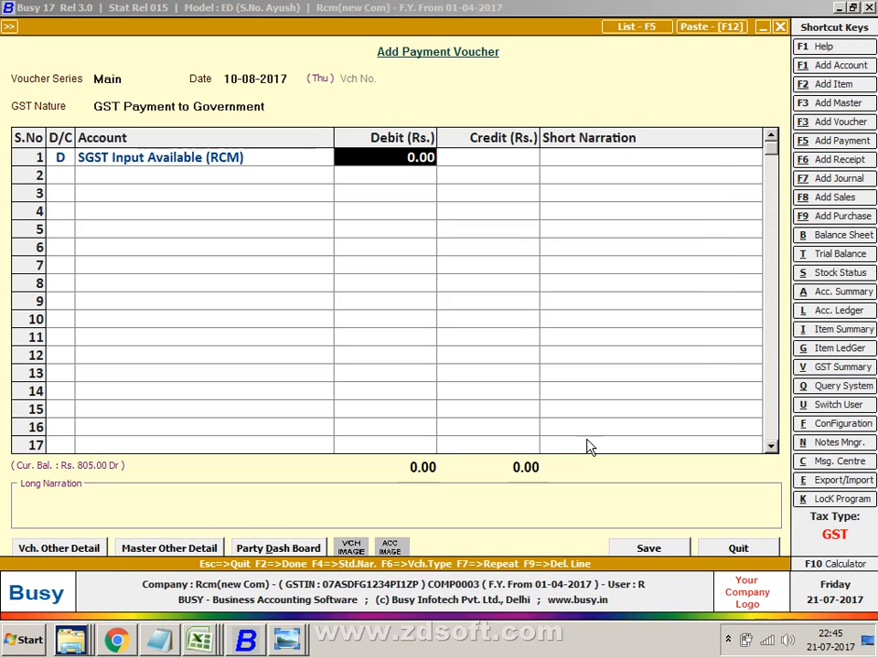
pyautogui.write('805')
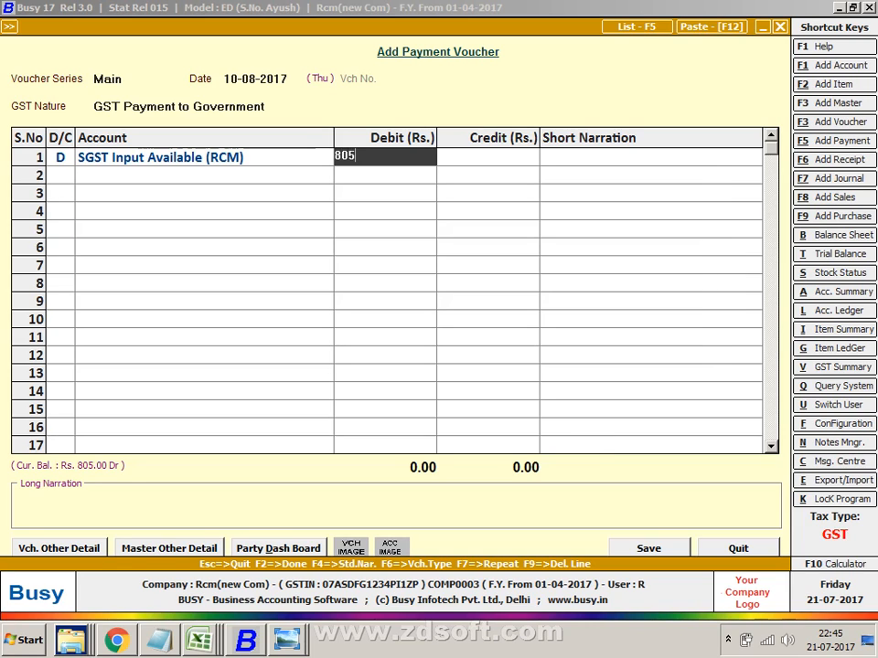
pyautogui.press('Return')
pyautogui.press('Return')
# - Make the second row a debit of 805.00 to CGST Input Available (RCM) and start a credit entry in the third row
pyautogui.press('Return')
pyautogui.press('Left')
pyautogui.press('Left')
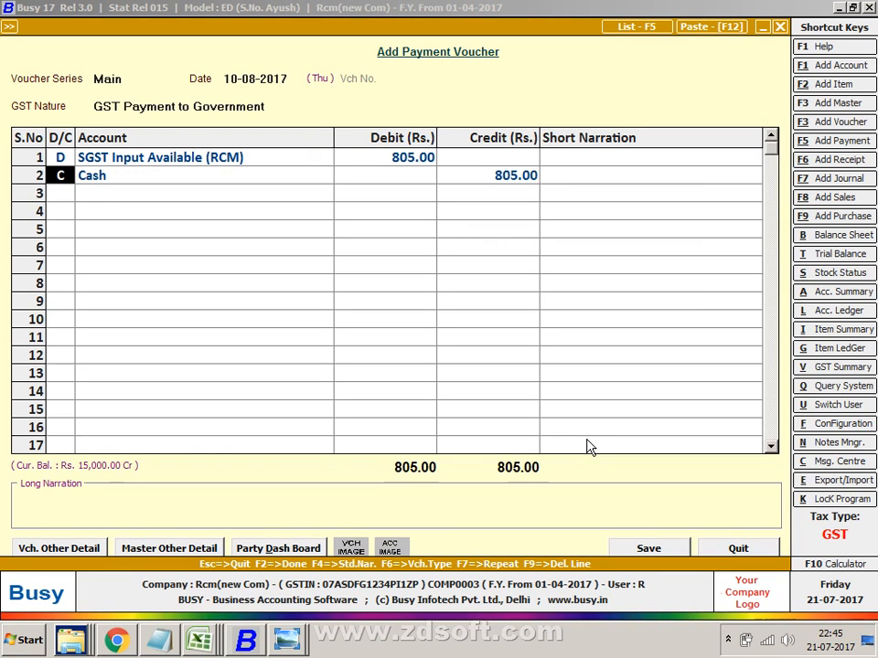
pyautogui.press('d')
pyautogui.press('Return')
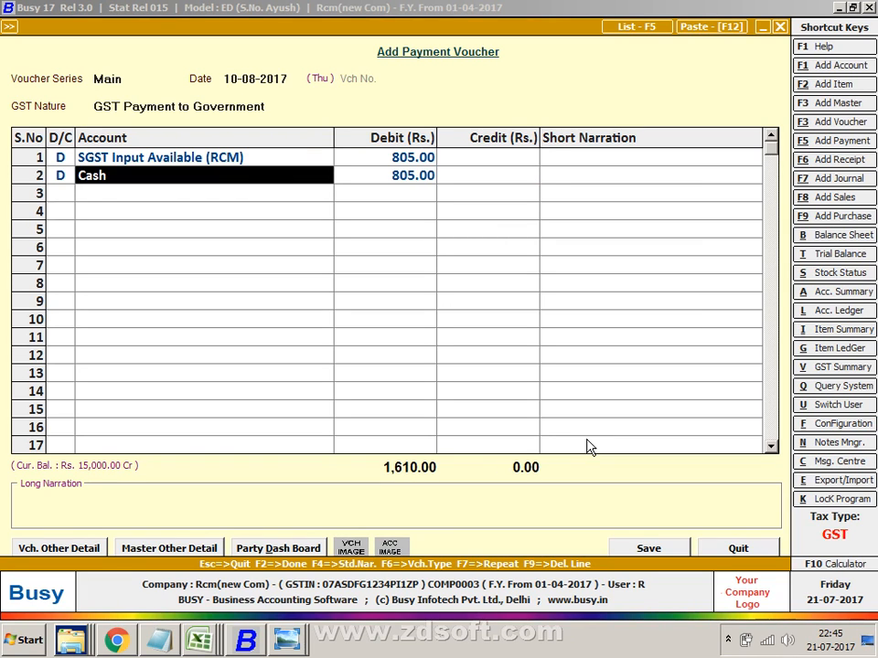
pyautogui.write('cGS')
pyautogui.press('Down')
pyautogui.press('Down')
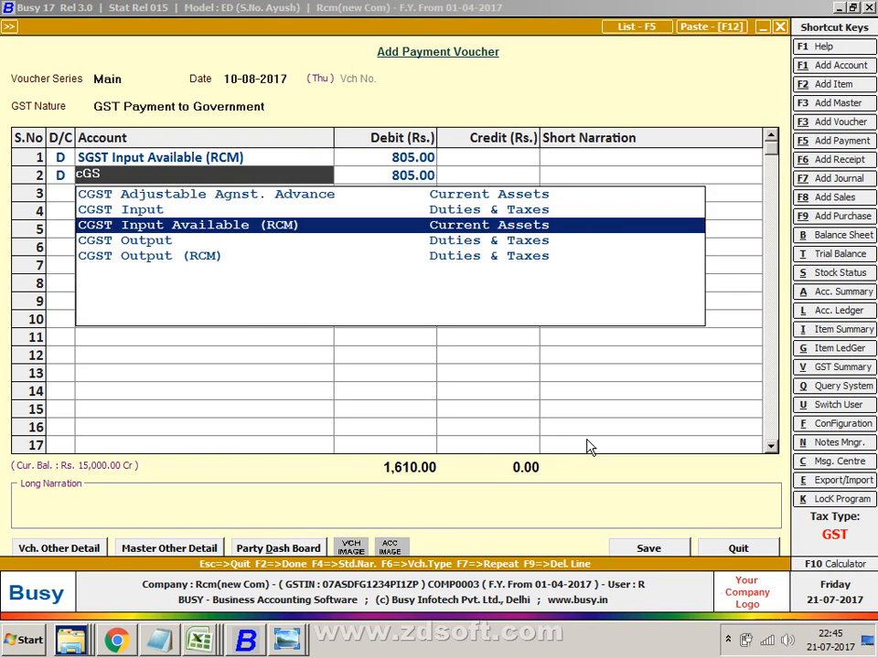
pyautogui.press('Return')
pyautogui.press('Return')
pyautogui.press('Return')
pyautogui.press('Return')
pyautogui.press('Return')
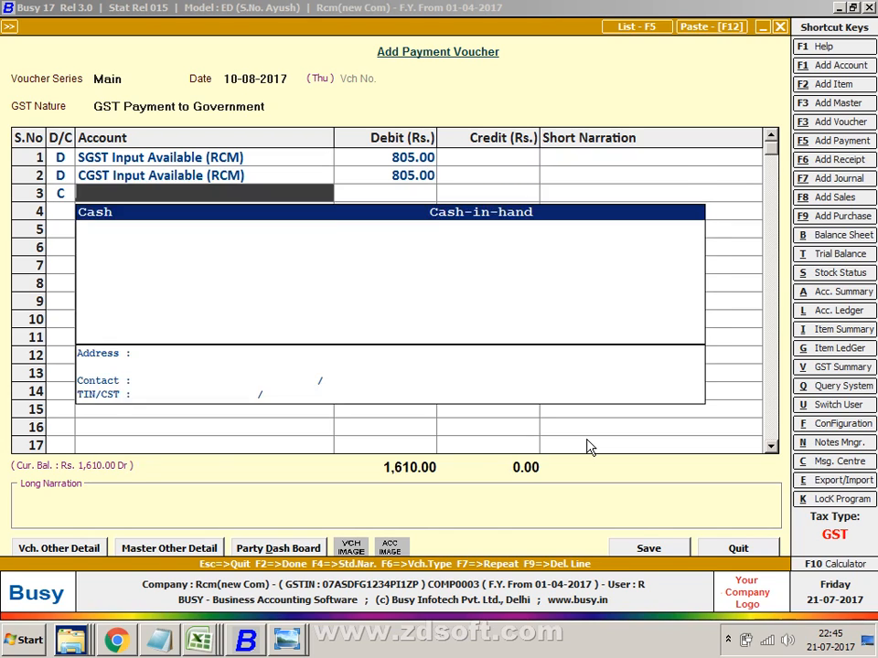
# - Credit Cash with 1,610.00 in the third row and save the payment voucher, accepting the negative cash balance
pyautogui.press('Return')
pyautogui.press('Left')
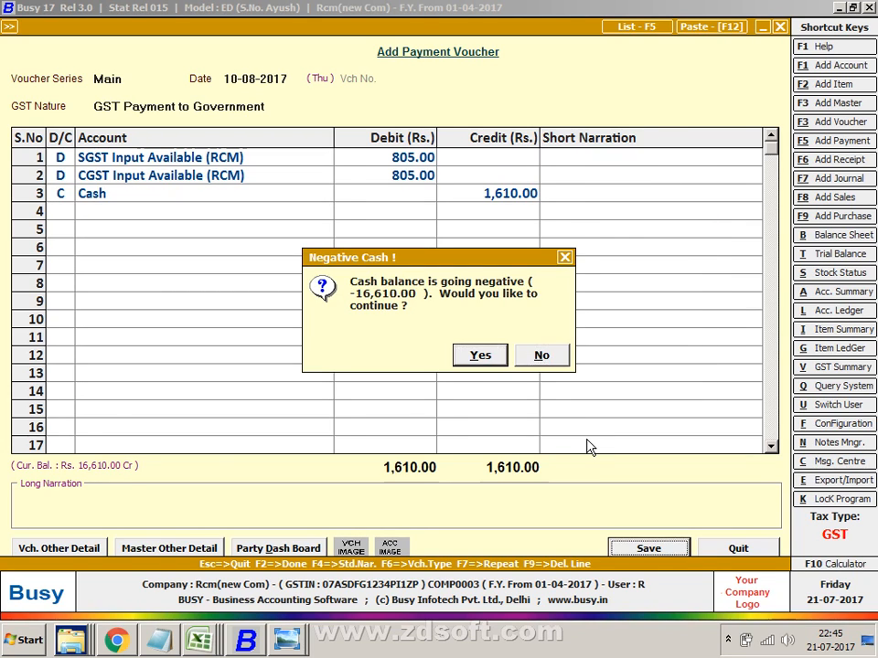
pyautogui.press('Return')
pyautogui.press('Return')
pyautogui.press('Up')
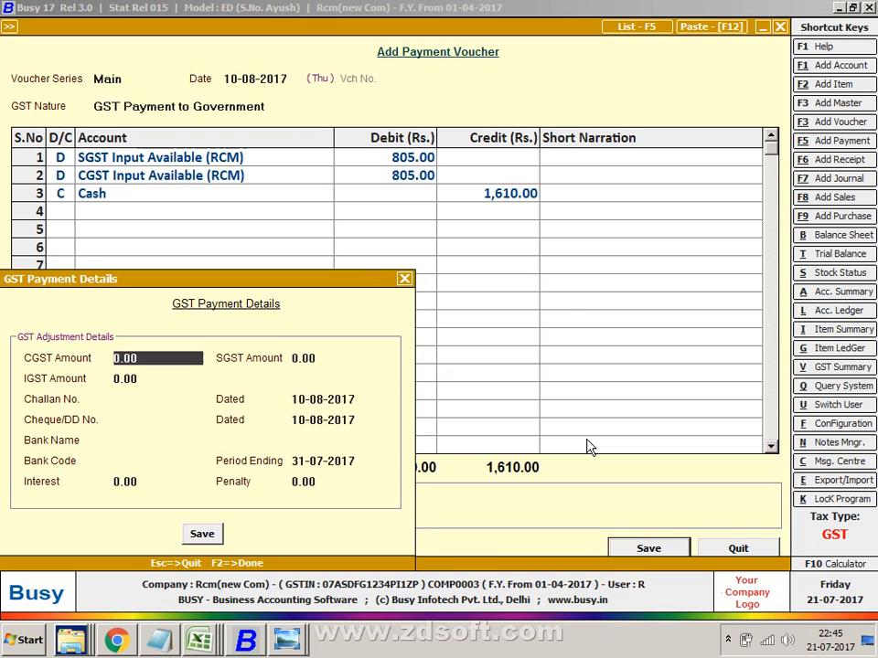
# - Enter 805.00 as both the CGST and SGST amounts in the GST payment details
pyautogui.write('805')
pyautogui.press('Return')
pyautogui.write('805')
pyautogui.press('Return')
# - Keep the remaining challan, cheque, bank, interest and penalty details at their defaults and save the voucher despite the CGST and SGST amount differences
pyautogui.press('Return')
pyautogui.press('Return')
pyautogui.press('Return')
pyautogui.press('Return')
pyautogui.press('Return')
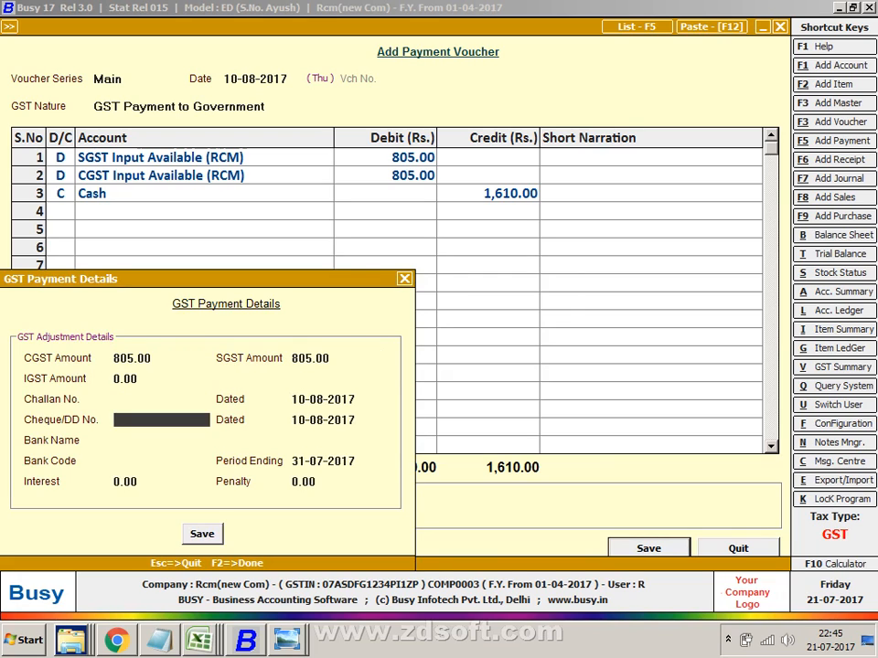
pyautogui.press('Return')
pyautogui.press('Return')
pyautogui.press('Return')
pyautogui.press('Return')
pyautogui.press('Return')
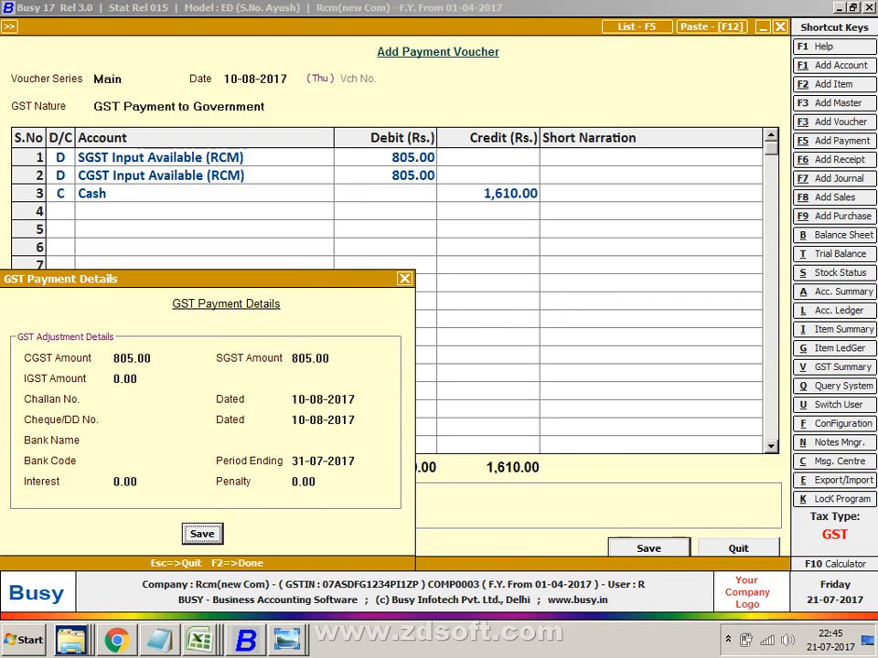
pyautogui.press('Left')
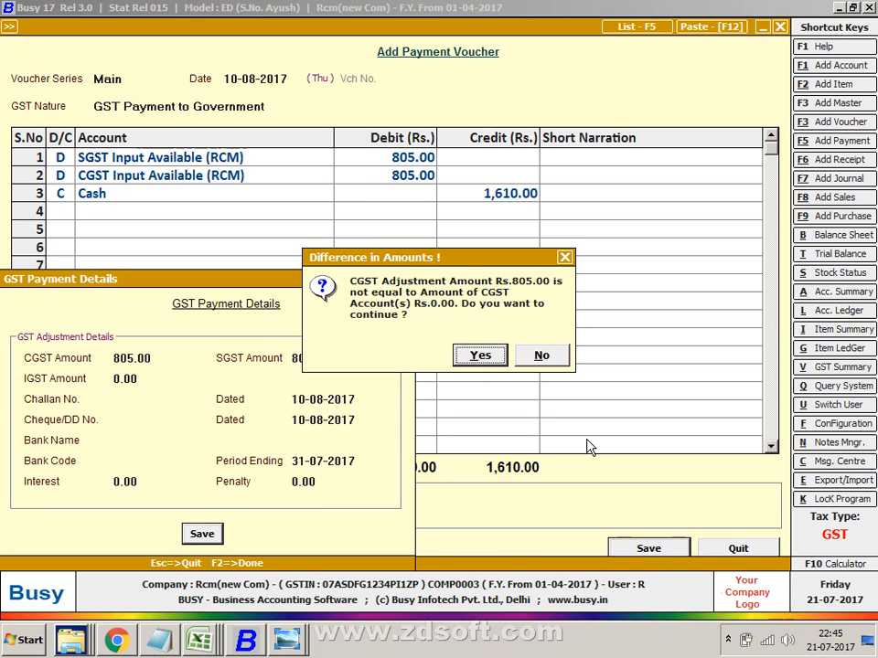
pyautogui.press('Return')
pyautogui.press('Left')
pyautogui.press('Return')
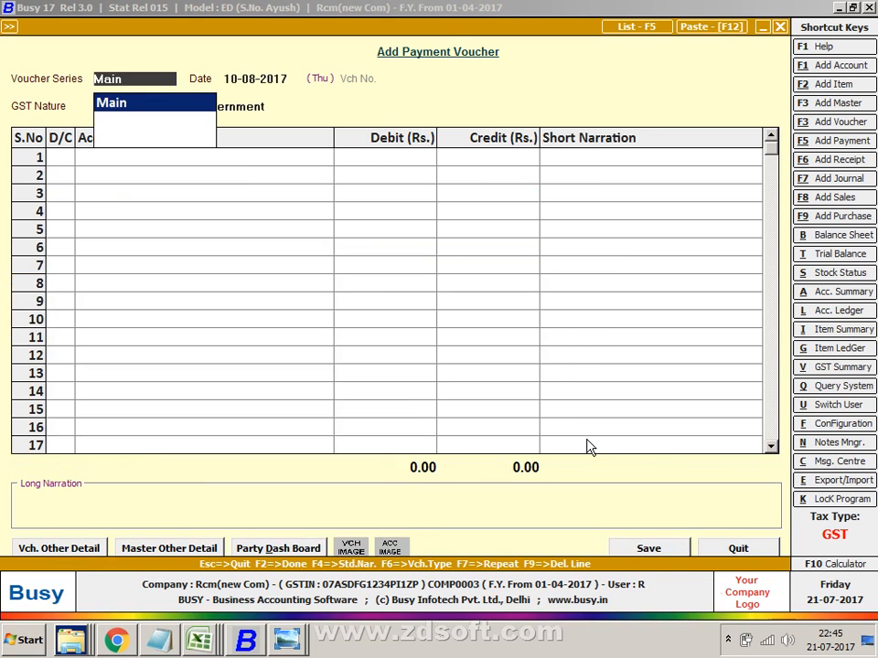
# - Leave payment voucher entry and open the GST Summary report for 01-04-2017 to 10-08-2017
pyautogui.press('Escape')
pyautogui.press('Escape')
pyautogui.press('Escape')
pyautogui.press('Right')
pyautogui.press('Return')
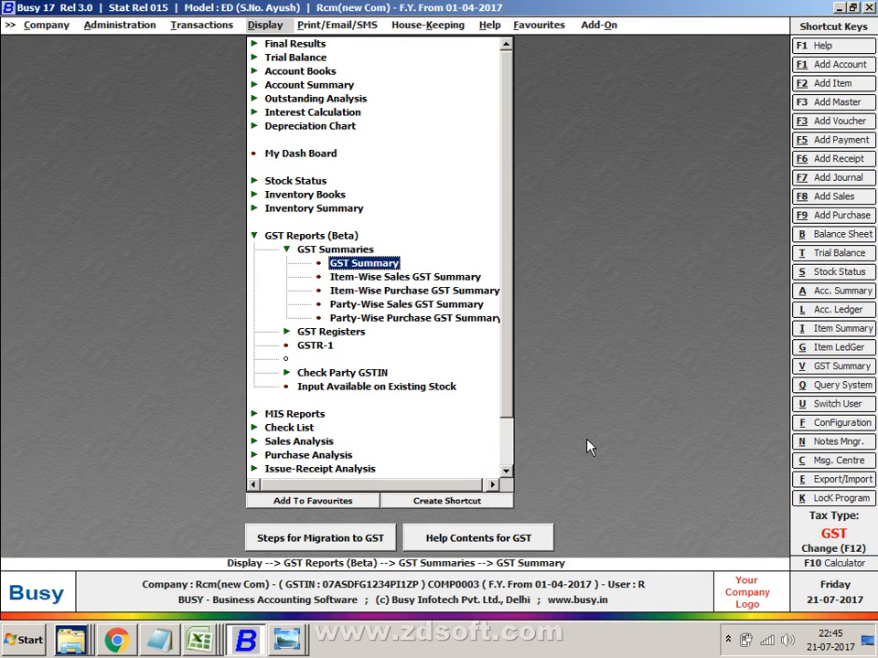
pyautogui.press('Return')
pyautogui.press('Return')
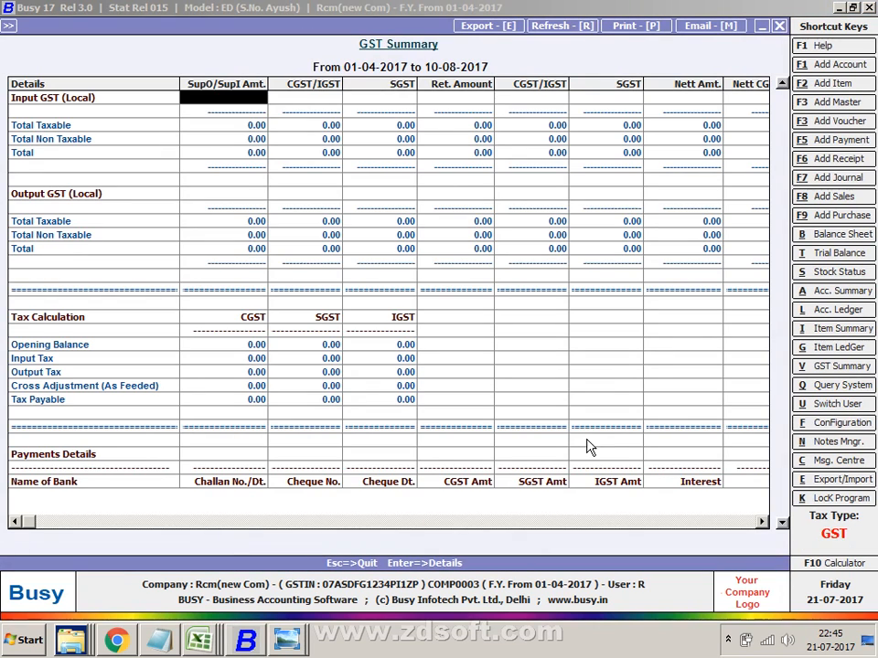
# - Look through the GST Summary from the input GST section down to the Final Tax Calculation
pyautogui.press('Down')
pyautogui.press('Down')
pyautogui.press('Down')
pyautogui.press('Down')
pyautogui.press('Down')
pyautogui.press('Down')
pyautogui.press('Down')
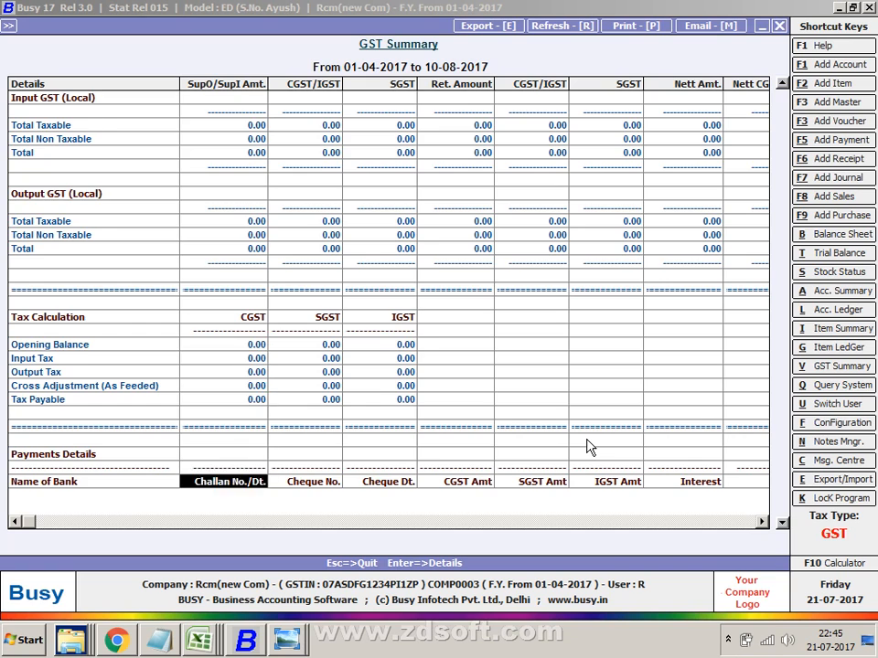
pyautogui.press('Down')
pyautogui.press('Down')
pyautogui.press('Down')
pyautogui.press('Down')
pyautogui.press('Down')
pyautogui.press('Down')
pyautogui.press('Down')
pyautogui.press('Down')
pyautogui.press('Down')
pyautogui.press('Down')
pyautogui.press('Down')
pyautogui.press('Down')
pyautogui.press('Down')
pyautogui.press('Down')
pyautogui.press('Up')
pyautogui.press('Up')
pyautogui.press('Up')
pyautogui.press('Up')
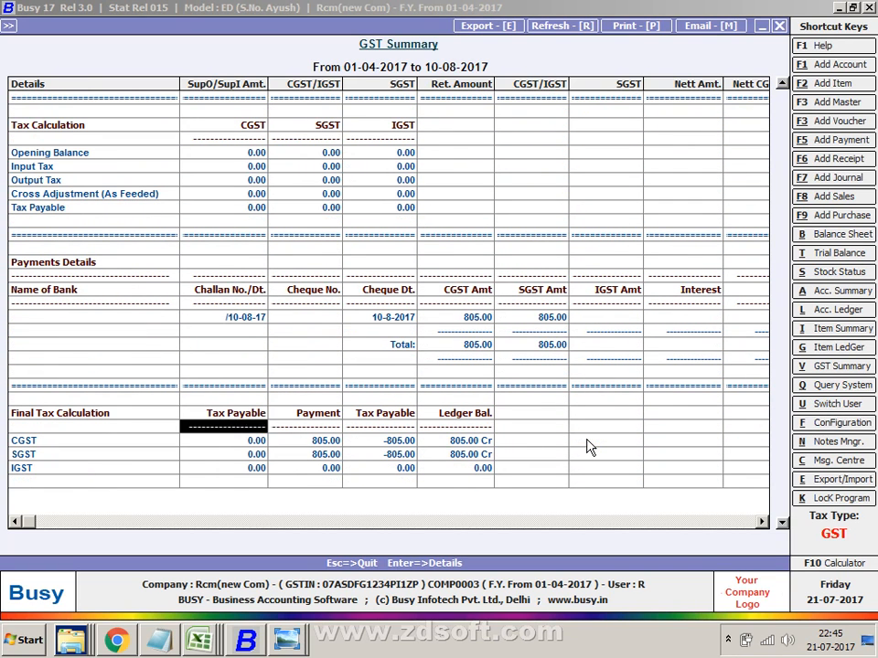
# - Examine the payment entry's cheque date, CGST amount and SGST amount under Payments Details
pyautogui.press('Up')
pyautogui.press('Up')
pyautogui.press('Up')
pyautogui.press('Up')
pyautogui.press('Up')
pyautogui.press('Up')
pyautogui.press('Up')
pyautogui.press('Up')
pyautogui.press('Right')
pyautogui.press('Right')
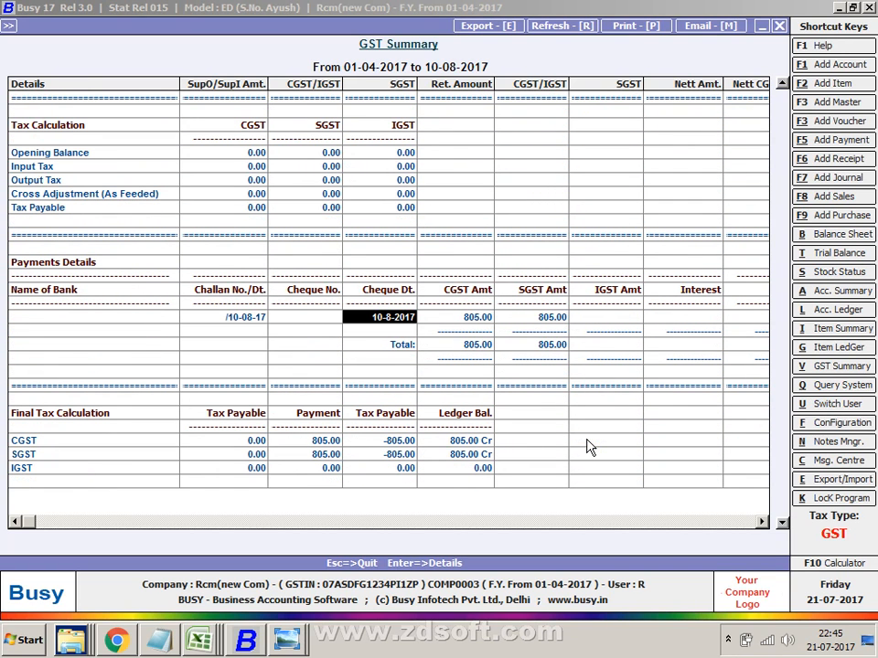
pyautogui.press('Right')
pyautogui.press('Right')
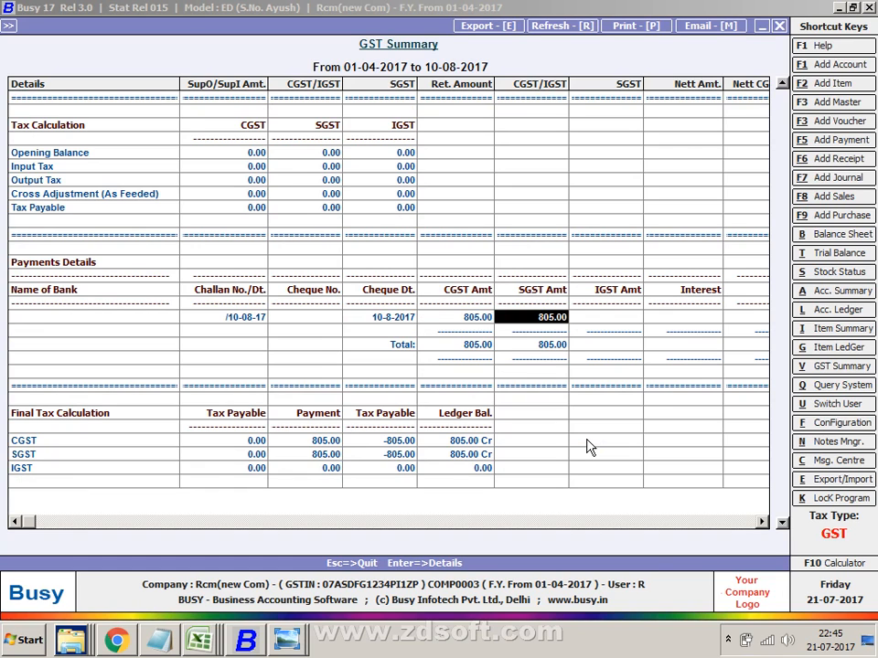
# - Review the Final Tax Calculation and the net supply rows at the end of the GST Summary, and close the report
pyautogui.press('Down')
pyautogui.press('Down')
pyautogui.press('Down')
pyautogui.press('Down')
pyautogui.press('Down')
pyautogui.press('Down')
pyautogui.press('Down')
pyautogui.press('Down')
pyautogui.press('Down')
pyautogui.press('Down')
pyautogui.press('Down')
pyautogui.press('Down')
pyautogui.press('Down')
pyautogui.press('Down')
pyautogui.press('Down')
pyautogui.press('Down')
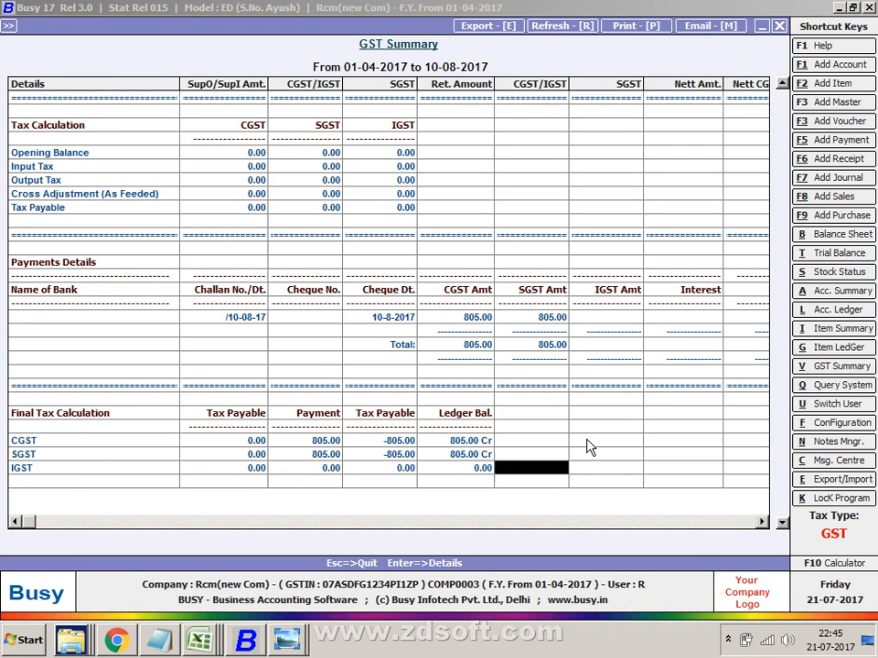
pyautogui.press('Left')
pyautogui.press('Left')
pyautogui.press('Left')
pyautogui.press('Left')
pyautogui.press('Left')
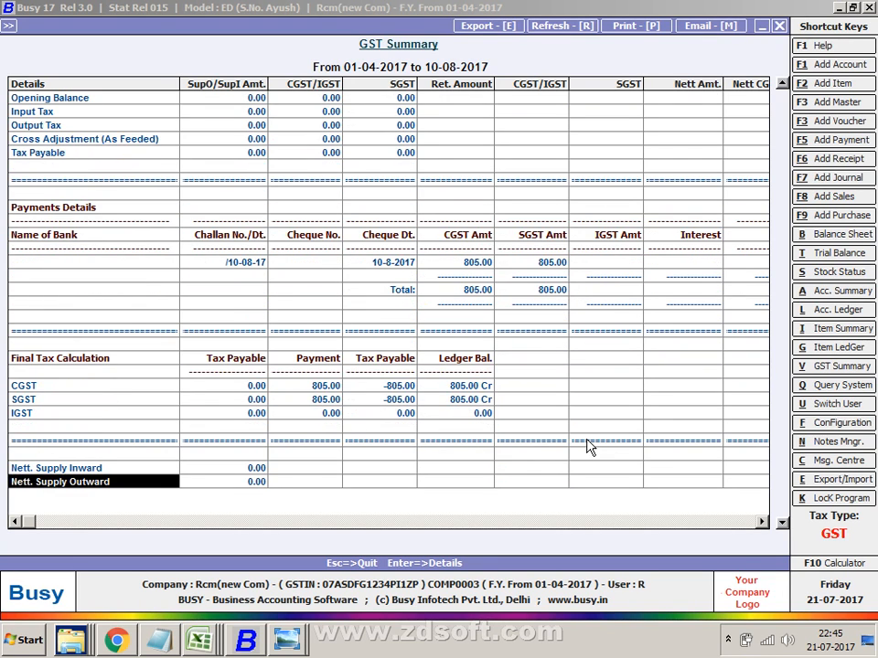
pyautogui.press('Right')
pyautogui.press('Right')
pyautogui.press('Escape')
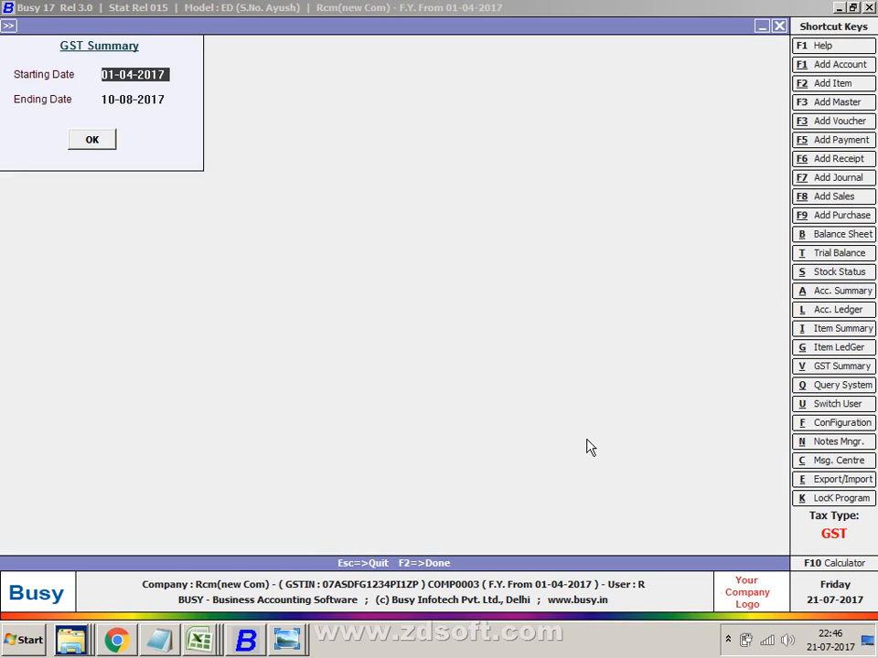
# - Generate the GST Summary again for 01-04-2017 to 10-08-2017 and go through it to the end
pyautogui.press('Return')
pyautogui.press('Return')
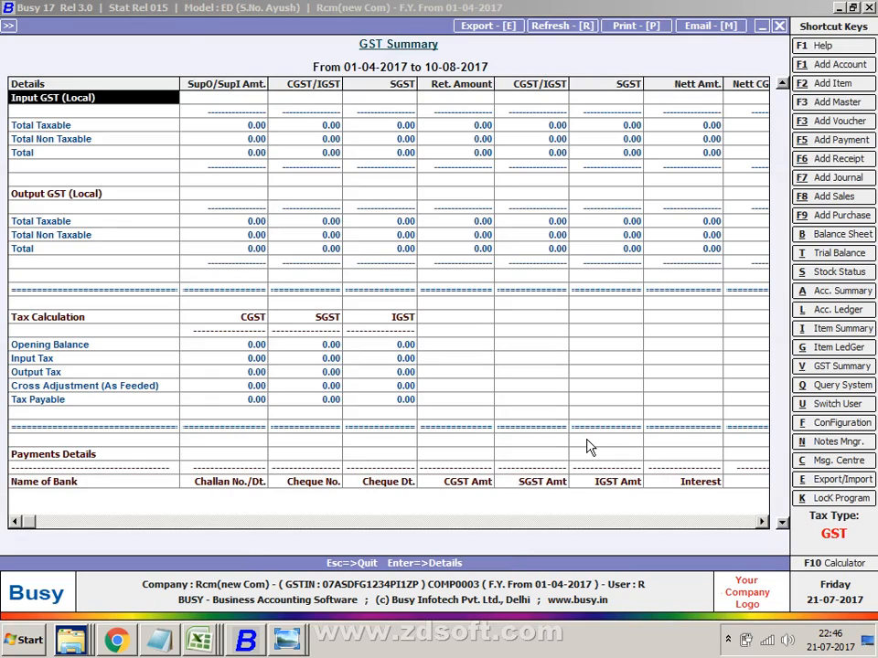
pyautogui.press('Down')
pyautogui.press('Down')
pyautogui.press('Down')
pyautogui.press('Down')
pyautogui.press('Down')
pyautogui.press('Down')
pyautogui.press('Down')
pyautogui.press('Down')
pyautogui.press('Down')
pyautogui.press('Down')
pyautogui.press('Down')
pyautogui.press('Down')
pyautogui.press('Down')
pyautogui.press('Down')
pyautogui.press('Down')
pyautogui.press('Down')
pyautogui.press('Down')
pyautogui.press('Down')
pyautogui.press('Down')
pyautogui.press('Down')
pyautogui.press('Down')
pyautogui.press('Down')
pyautogui.press('Down')
pyautogui.press('Down')
pyautogui.press('Down')
pyautogui.press('Down')
pyautogui.press('Down')
pyautogui.press('Down')
pyautogui.press('Down')
pyautogui.press('Down')
pyautogui.press('Down')
pyautogui.press('Down')
pyautogui.press('Down')
pyautogui.press('Down')
pyautogui.press('Down')
pyautogui.press('Down')
pyautogui.press('Down')
pyautogui.press('Down')
pyautogui.press('Down')
pyautogui.press('Down')
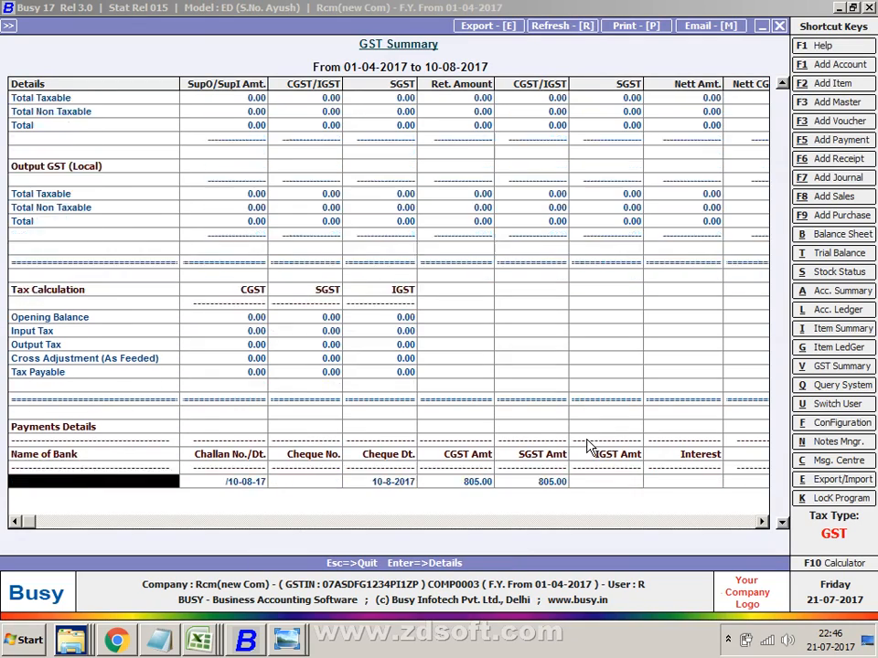
# - Compare the payment, tax payable and ledger balance figures for CGST, SGST and IGST in the Final Tax Calculation, and close the report
pyautogui.press('Up')
pyautogui.press('Up')
pyautogui.press('Up')
pyautogui.press('Up')
pyautogui.press('Up')
pyautogui.press('Up')
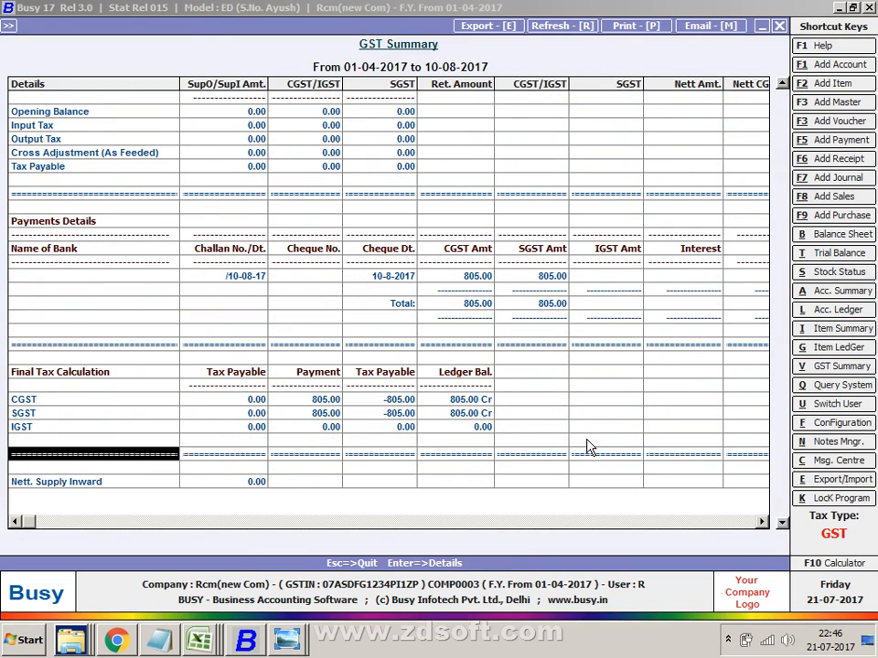
pyautogui.press('Right')
pyautogui.press('Right')
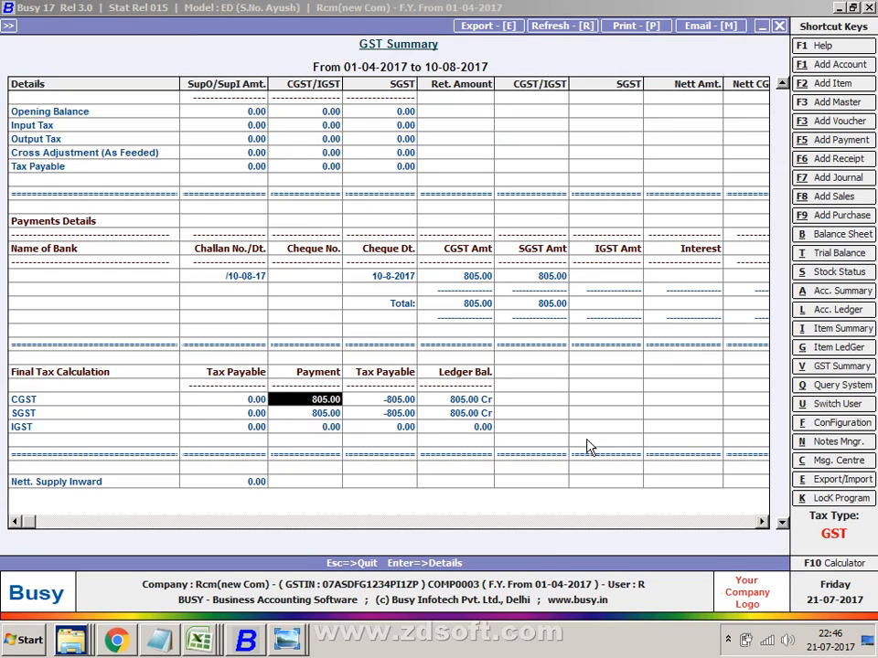
pyautogui.press('Right')
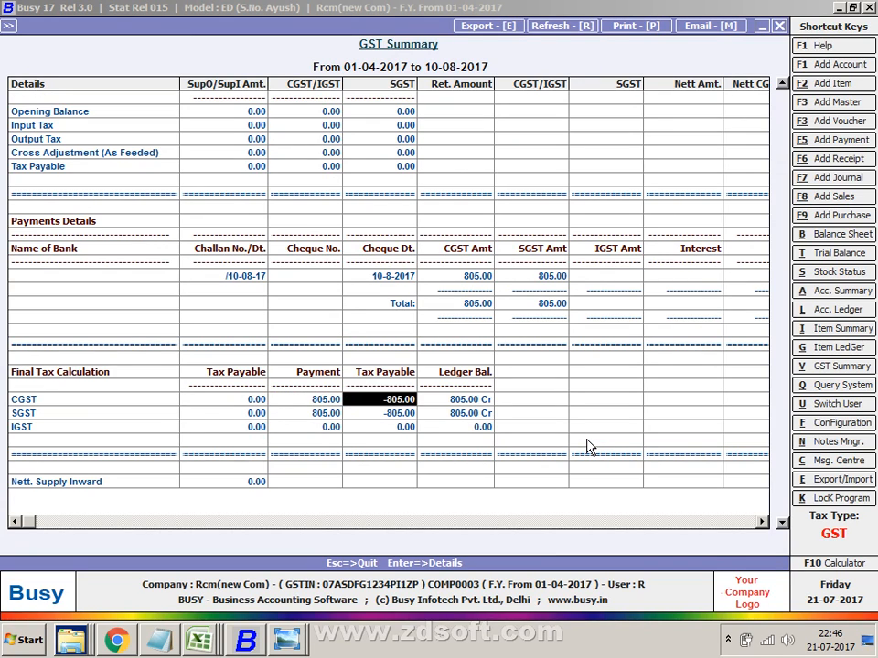
pyautogui.press('Left')
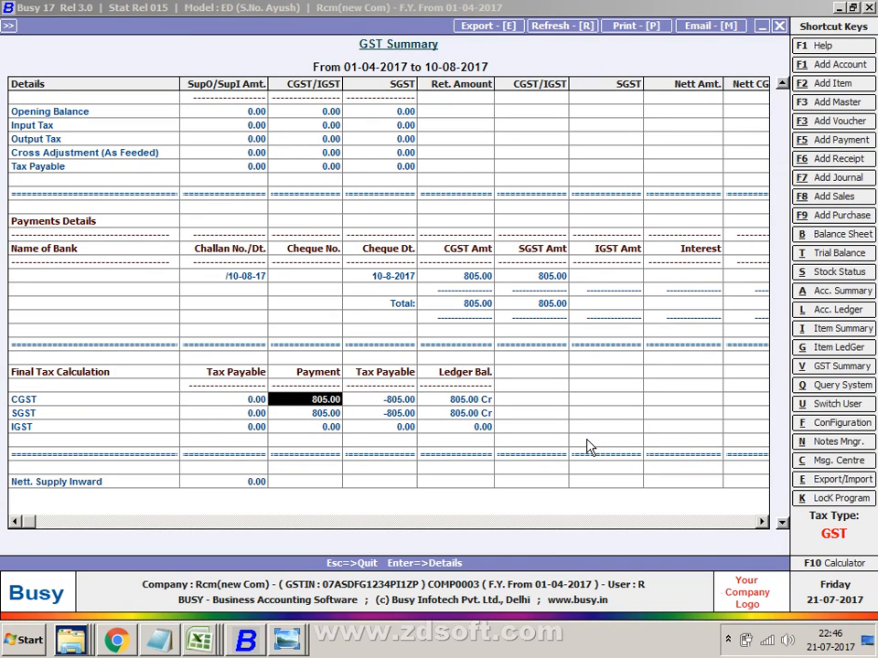
pyautogui.press('Down')
pyautogui.press('Down')
pyautogui.press('Right')
pyautogui.press('Right')
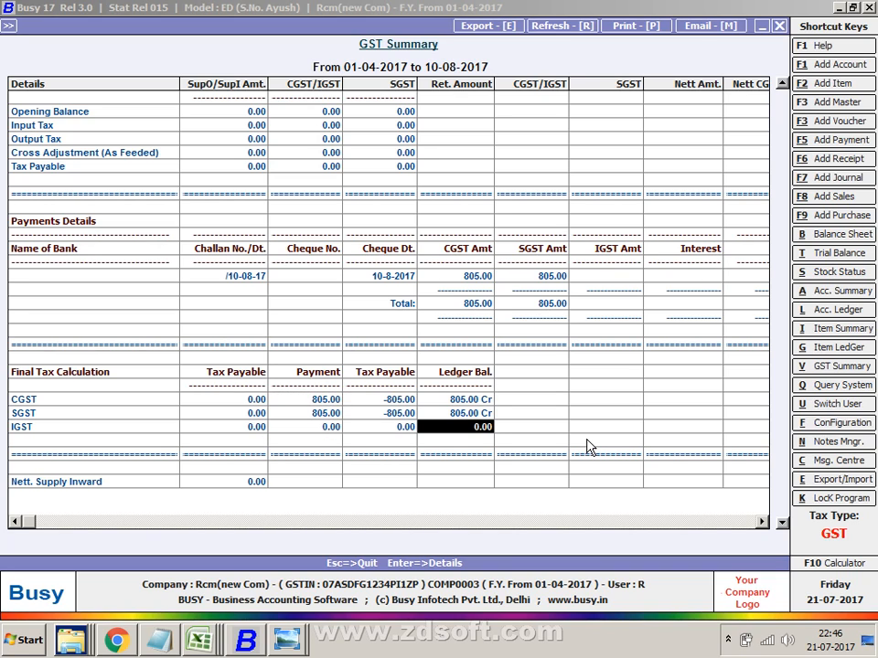
pyautogui.press('Up')
pyautogui.press('Left')
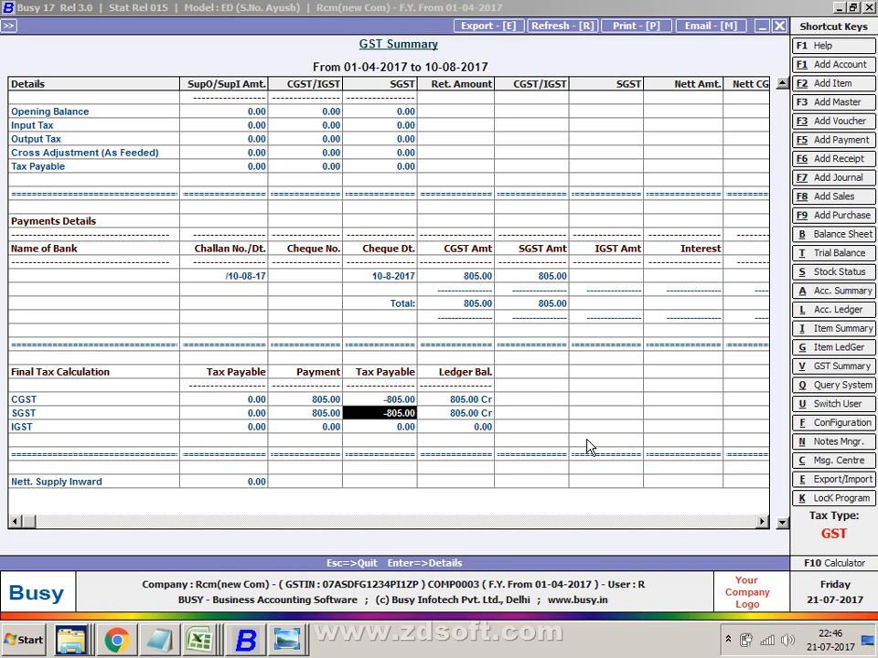
pyautogui.press('Left')
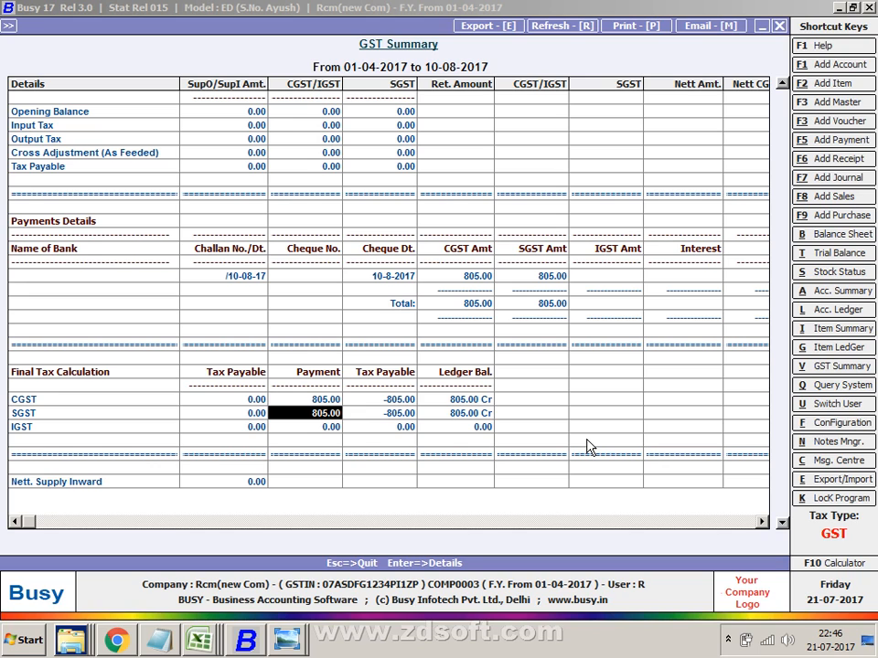
pyautogui.press('Escape')
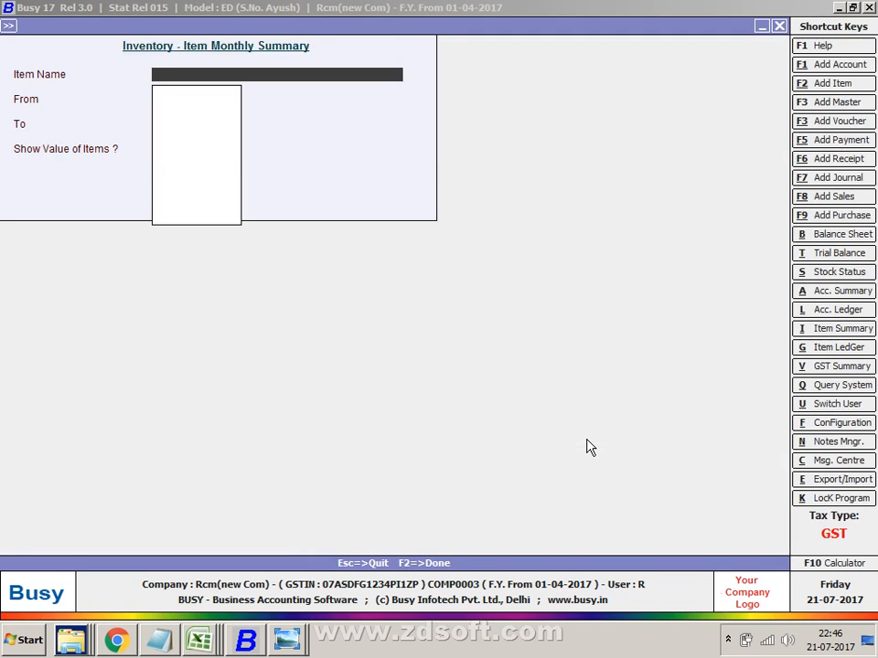
# - Display the account ledger of CGST Input Available (RCM) for 1-4-2017 to 10-8-2017
pyautogui.hotkey('alt', 'l')
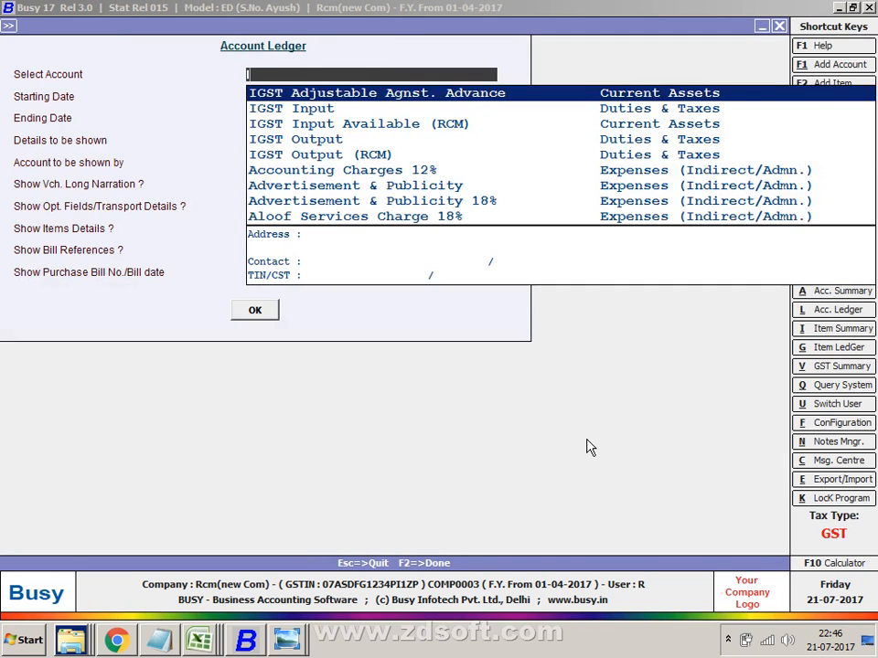
pyautogui.write('IN')
pyautogui.press('Down')
pyautogui.press('Down')
pyautogui.press('Down')
pyautogui.press('Down')
pyautogui.press('Down')
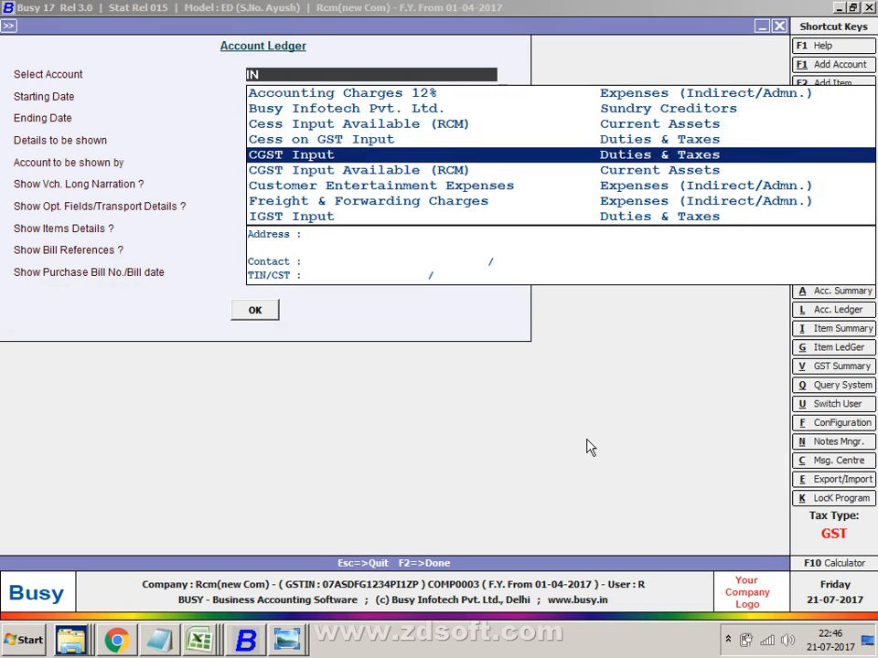
pyautogui.press('Return')
pyautogui.press('F2')
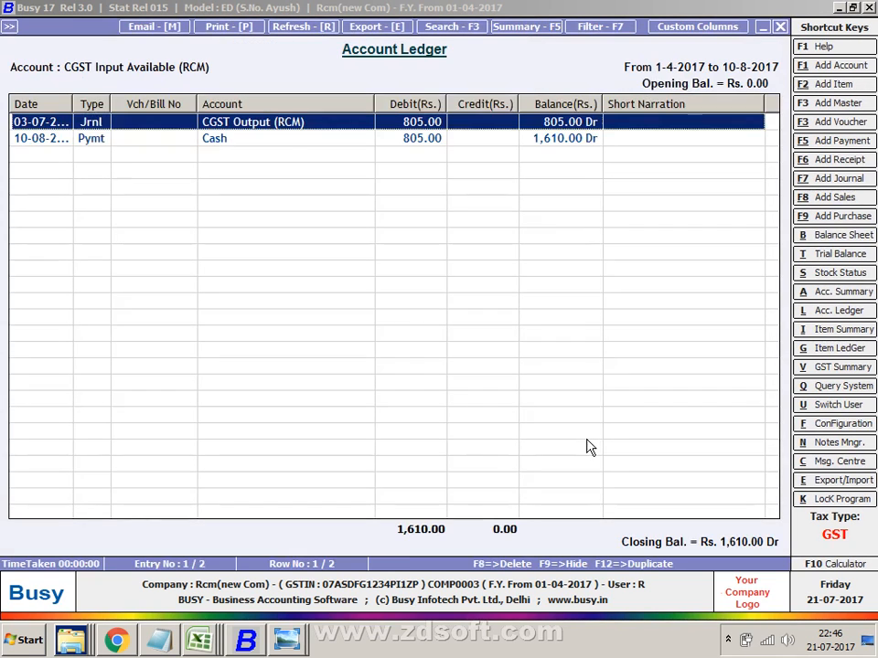
# - Open the 10-08-2017 Cash payment voucher from the ledger for modification and go to its first debit account
pyautogui.press('Down')
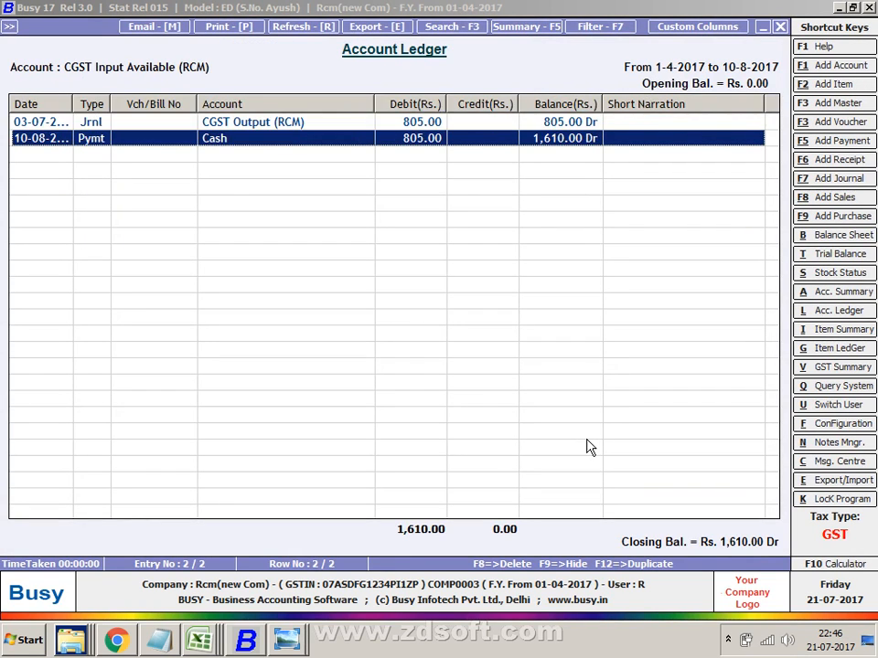
pyautogui.press('Return')
pyautogui.press('Return')
pyautogui.press('Return')
pyautogui.press('Return')
pyautogui.press('Return')
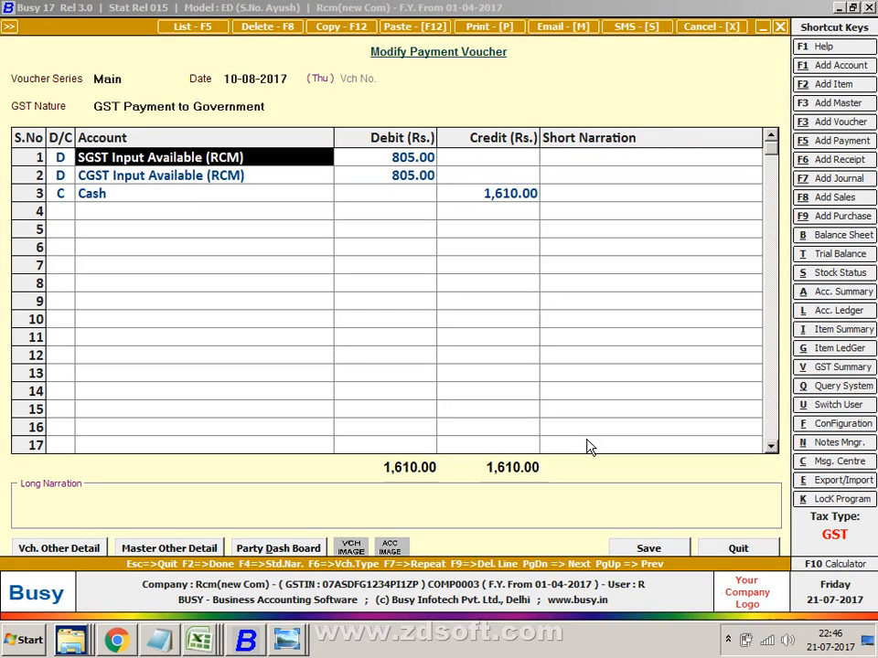
# - Replace the first debit account in the payment voucher with SGST Output (RCM), keeping its 805.00 amount
pyautogui.write('ou')
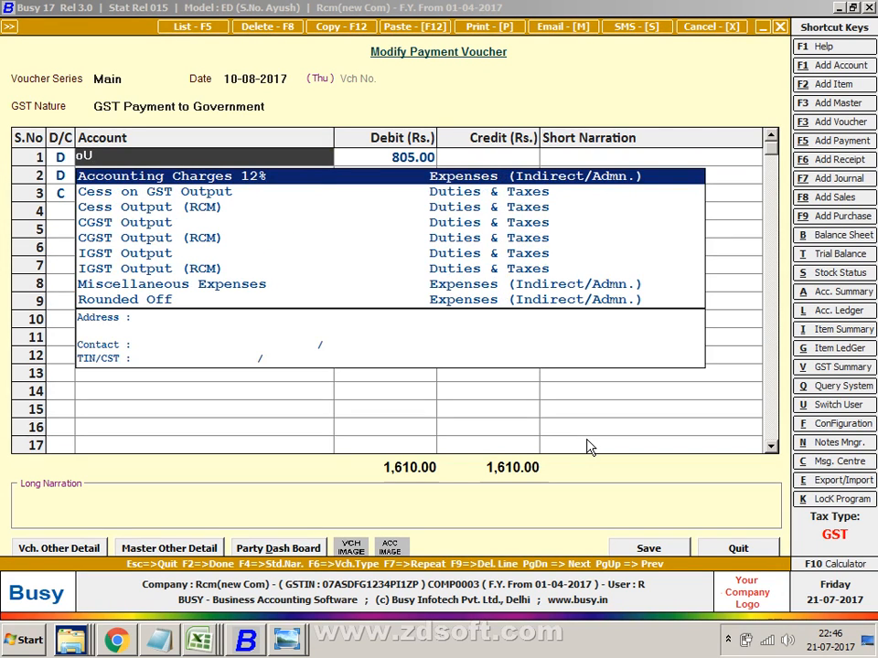
pyautogui.press('Down')
pyautogui.press('Down')
pyautogui.press('Down')
pyautogui.press('Down')
pyautogui.press('Down')
pyautogui.press('Down')
pyautogui.press('Down')
pyautogui.press('Down')
pyautogui.press('Down')
pyautogui.press('Down')
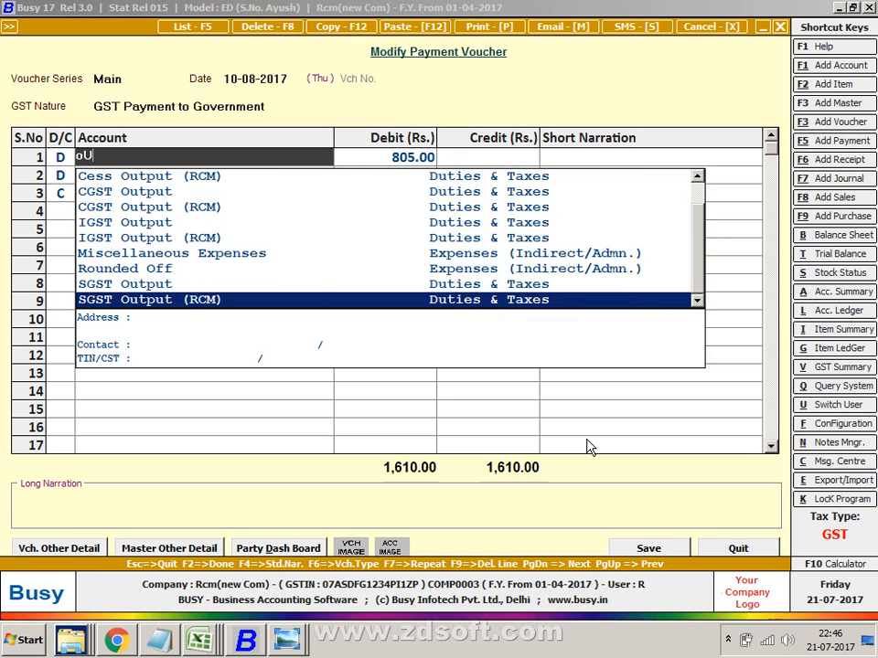
pyautogui.press('Down')
pyautogui.press('Up')
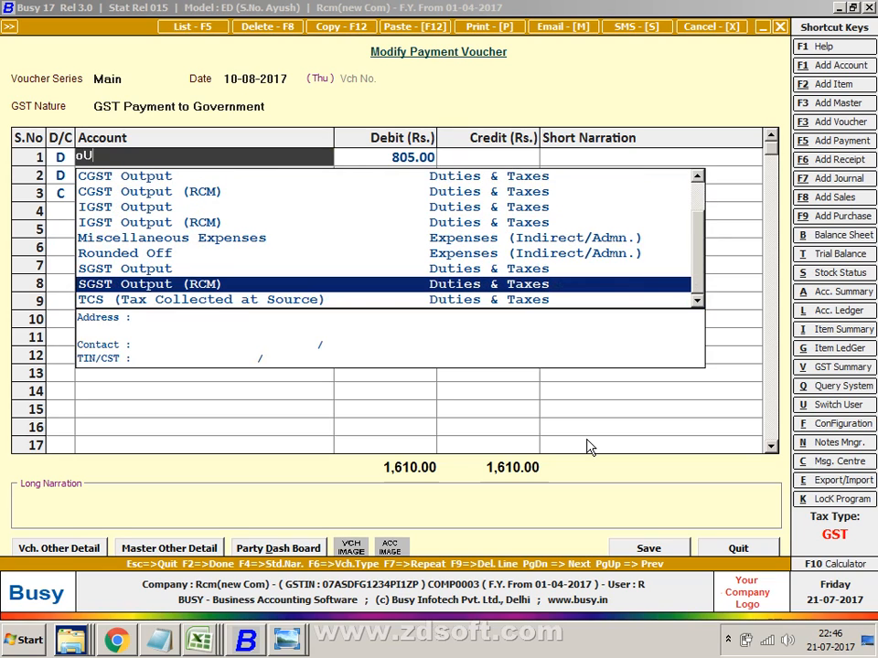
pyautogui.press('Return')
pyautogui.press('Return')
pyautogui.press('Return')
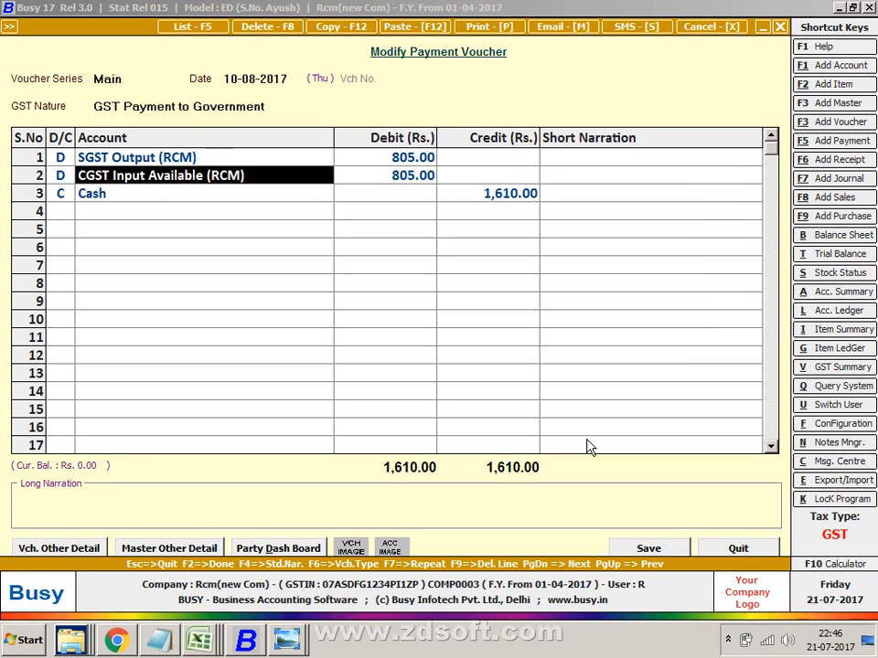
# - Replace the second debit account in the payment voucher with CGST Output (RCM)
pyautogui.write('out')
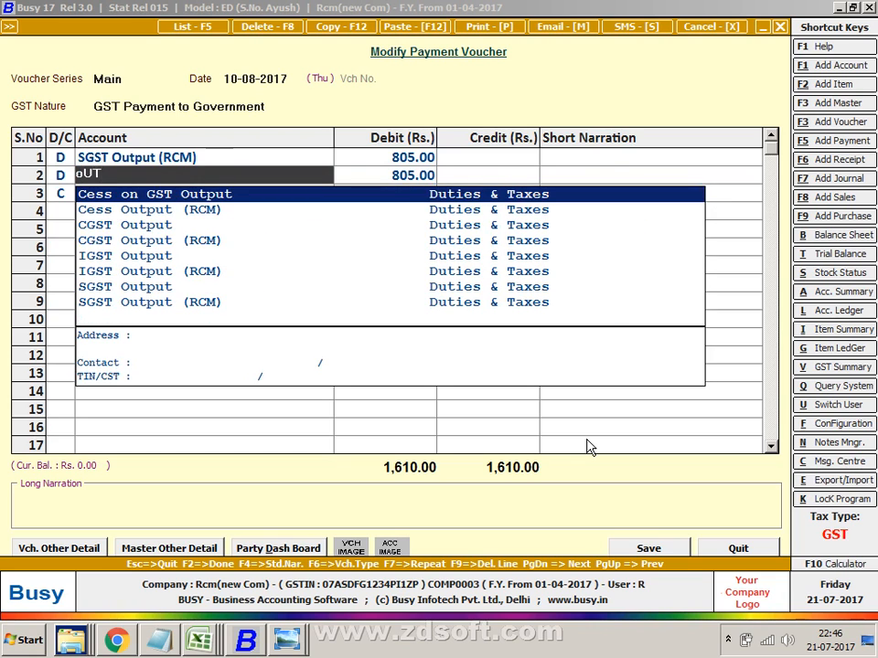
pyautogui.press('Down')
pyautogui.press('Down')
pyautogui.press('Down')
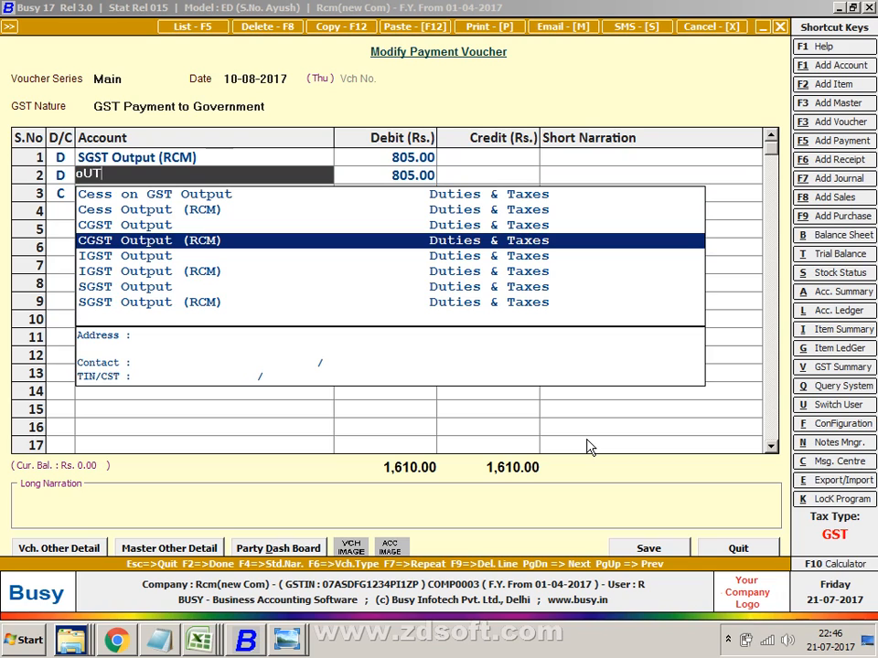
pyautogui.press('Return')
# - Accept the remaining voucher rows and the existing GST Payment Details, and save the modified payment voucher
pyautogui.press('Return')
pyautogui.press('Return')
pyautogui.press('Return')
pyautogui.press('Return')
pyautogui.press('Return')
pyautogui.press('Return')
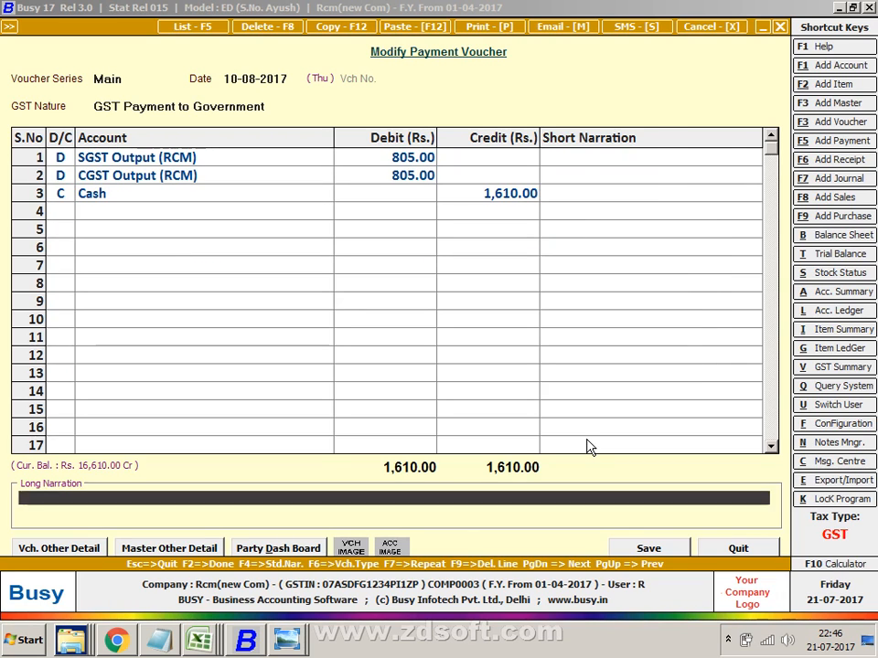
pyautogui.press('y')
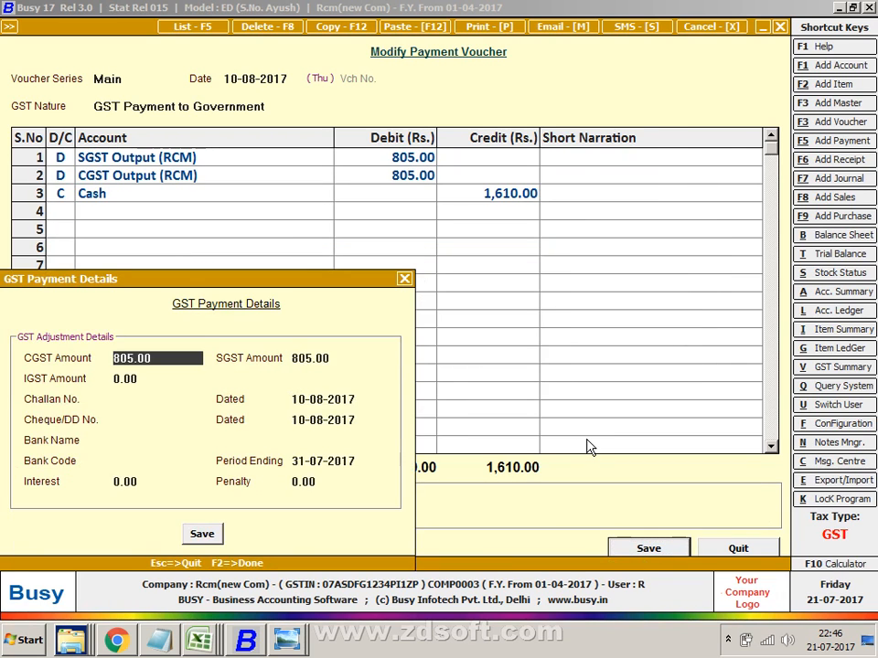
pyautogui.press('Return')
pyautogui.press('Return')
pyautogui.press('Return')
pyautogui.press('Return')
pyautogui.press('Return')
pyautogui.press('Return')
pyautogui.press('Return')
pyautogui.press('Return')
pyautogui.press('Return')
pyautogui.press('Return')
pyautogui.press('Return')
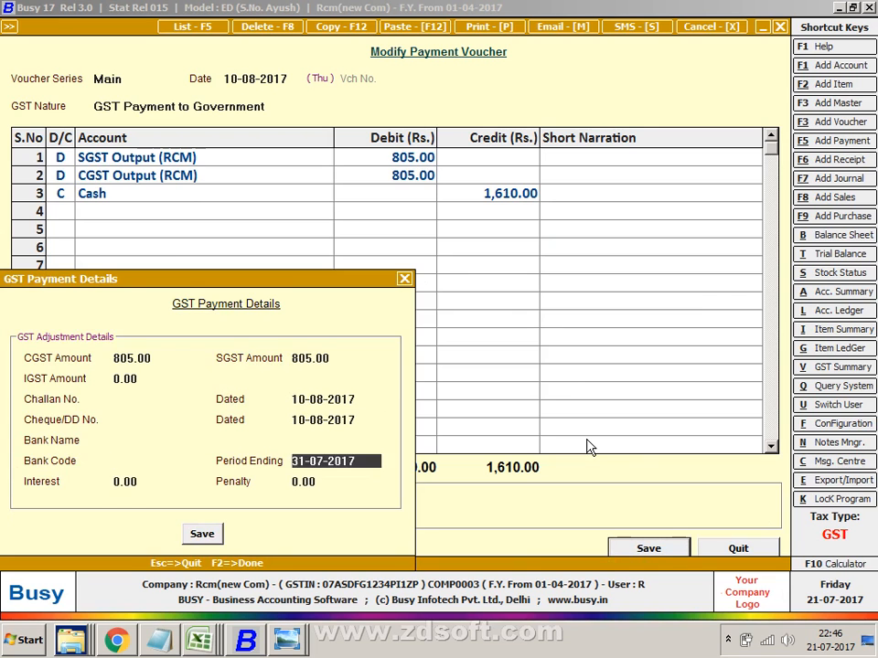
# - Close the ledger and generate the GST Summary for 01-04-2017 to 10-08-2017, going through it to the Final Tax Calculation
pyautogui.press('Escape')
pyautogui.press('Escape')
pyautogui.press('Escape')
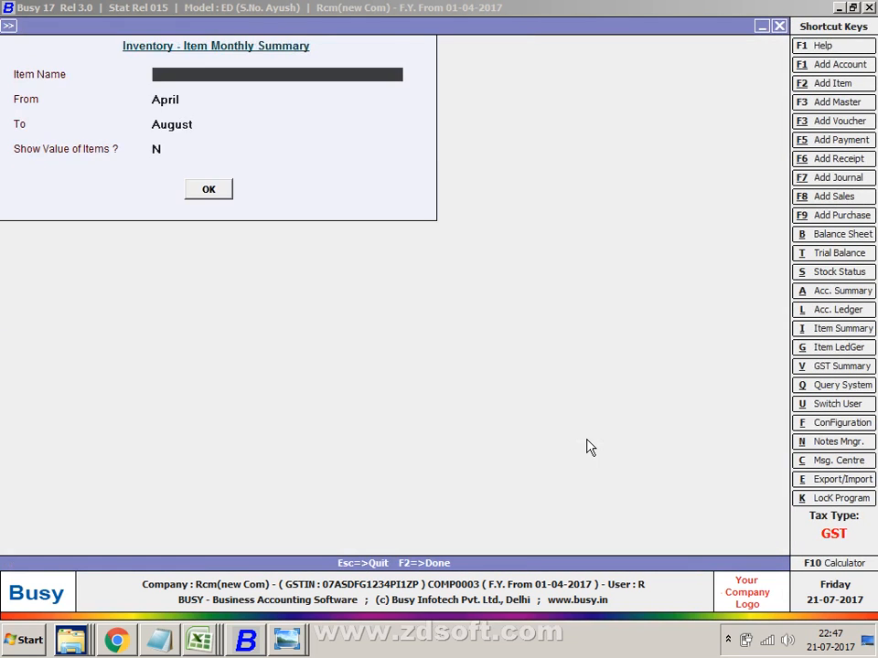
pyautogui.press('Down')
pyautogui.press('Down')
pyautogui.press('Down')
pyautogui.press('Down')
pyautogui.press('Down')
pyautogui.press('Down')
pyautogui.press('Down')
pyautogui.press('Down')
pyautogui.press('Down')
pyautogui.press('Down')
pyautogui.press('Down')
pyautogui.press('Down')
pyautogui.press('Down')
pyautogui.press('Down')
pyautogui.press('Down')
pyautogui.press('Down')
pyautogui.press('Down')
pyautogui.press('Down')
pyautogui.press('Down')
pyautogui.press('Down')
pyautogui.press('Down')
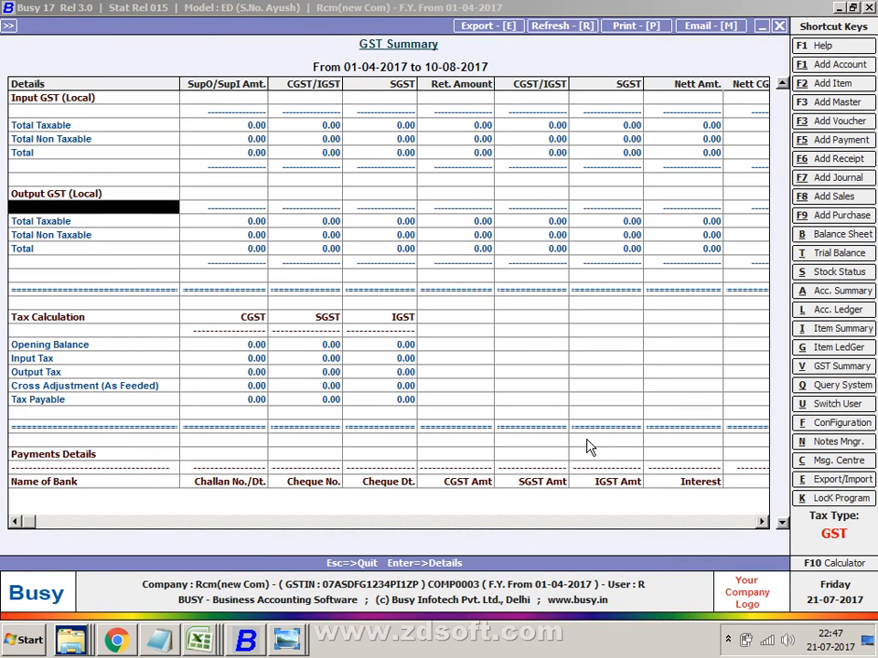
pyautogui.press('Down')
pyautogui.press('Down')
pyautogui.press('Down')
pyautogui.press('Down')
pyautogui.press('Down')
pyautogui.press('Down')
pyautogui.press('Down')
pyautogui.press('Down')
pyautogui.press('Down')
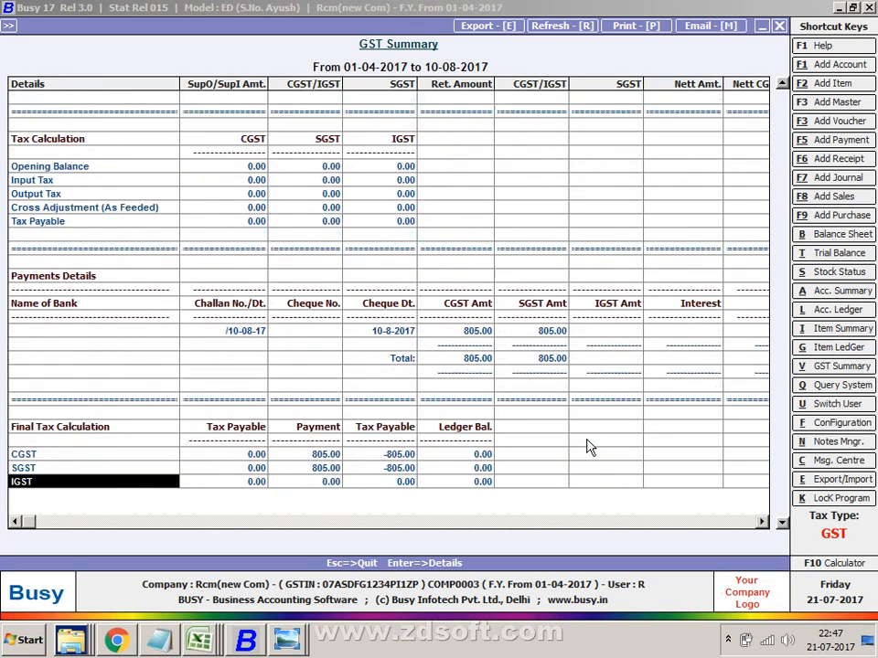
# - Go back over the GST Summary from its tax calculation through the payment details to the net supply rows
pyautogui.press('Up')
pyautogui.press('Up')
pyautogui.press('Up')
pyautogui.press('Up')
pyautogui.press('Up')
pyautogui.press('Up')
pyautogui.press('Up')
pyautogui.press('Up')
pyautogui.press('Up')
pyautogui.press('Up')
pyautogui.press('Up')
pyautogui.press('Up')
pyautogui.press('Up')
pyautogui.press('Up')
pyautogui.press('Up')
pyautogui.press('Up')
pyautogui.press('Down')
pyautogui.press('Down')
pyautogui.press('Down')
pyautogui.press('Down')
pyautogui.press('Down')
pyautogui.press('Down')
pyautogui.press('Down')
pyautogui.press('Down')
pyautogui.press('Down')
pyautogui.press('Down')
pyautogui.press('Down')
pyautogui.press('Down')
pyautogui.press('Down')
pyautogui.press('Down')
pyautogui.press('Down')
pyautogui.press('Down')
pyautogui.press('Down')
pyautogui.press('Down')
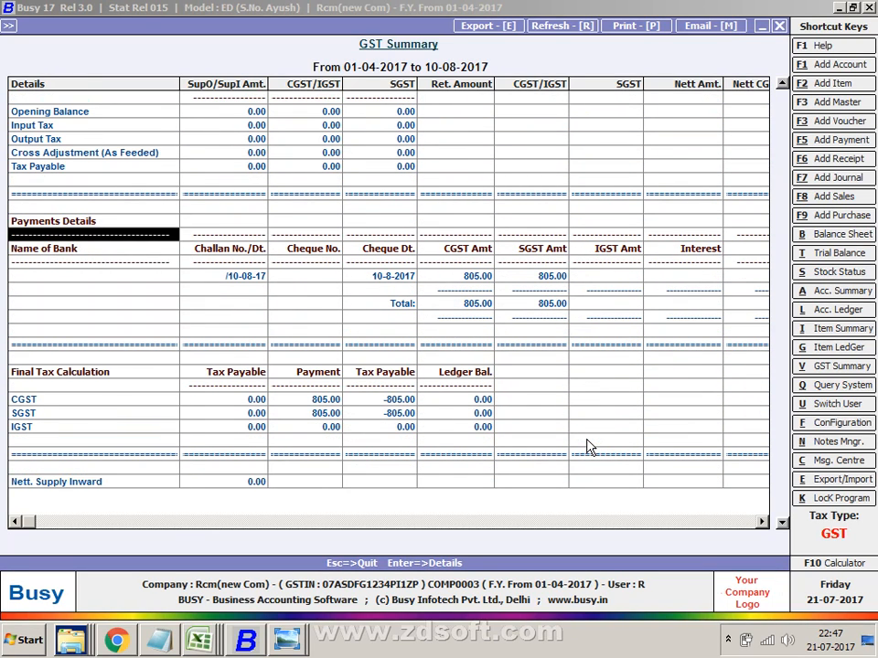
pyautogui.press('Right')
pyautogui.press('Right')
pyautogui.press('Right')
pyautogui.press('Right')
pyautogui.press('Right')
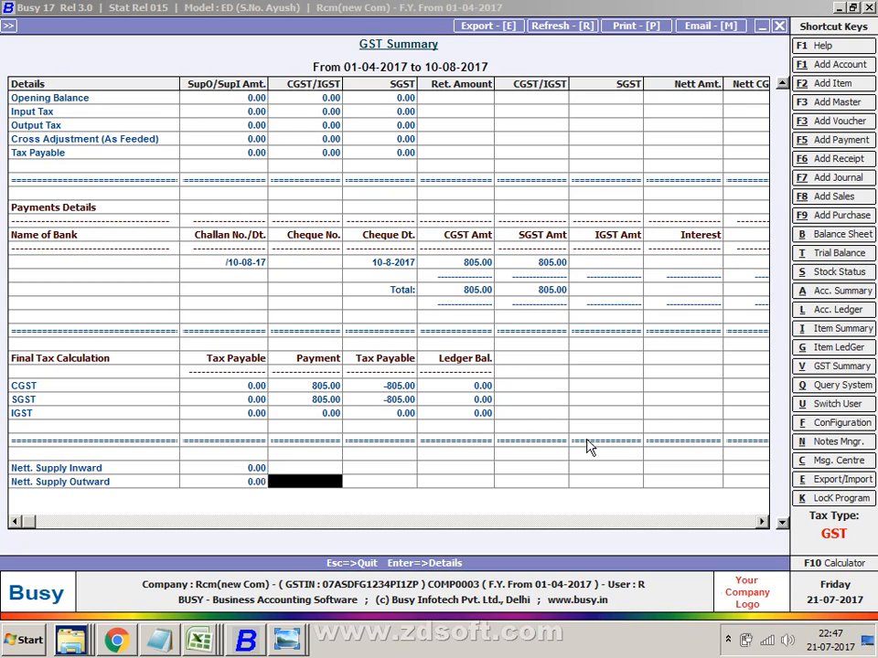
# - Compare the ledger balance, tax payable and payment figures for CGST and SGST in the Final Tax Calculation
pyautogui.press('Up')
pyautogui.press('Up')
pyautogui.press('Up')
pyautogui.press('Up')
pyautogui.press('Up')
pyautogui.press('Left')
pyautogui.press('Up')
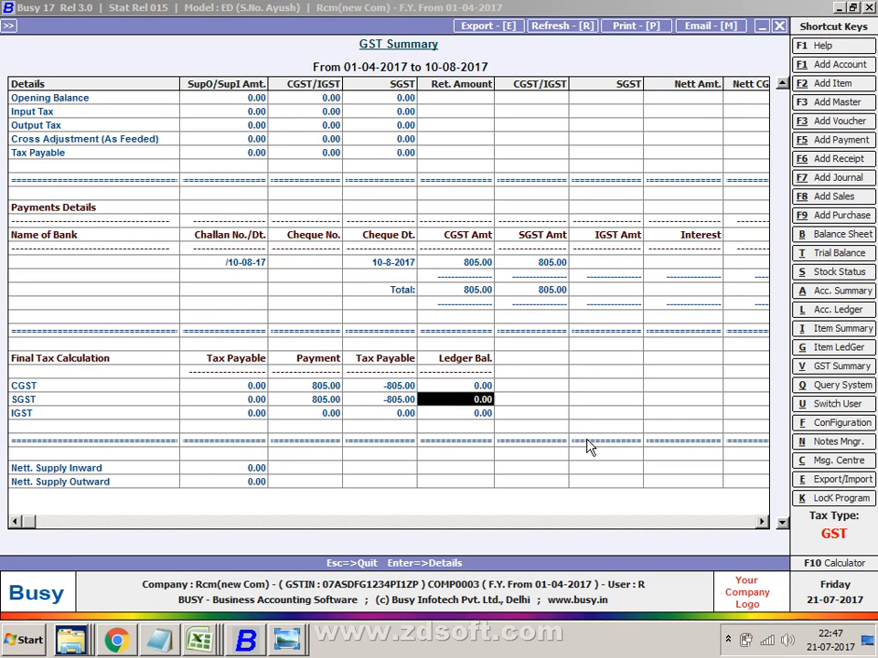
pyautogui.press('Left')
pyautogui.press('Up')
pyautogui.press('Right')
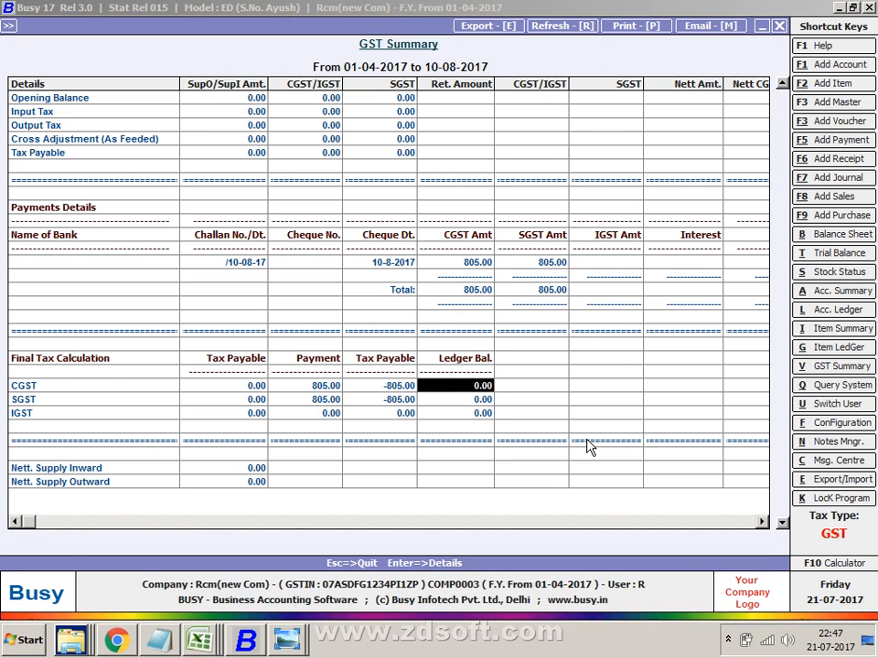
pyautogui.press('Left')
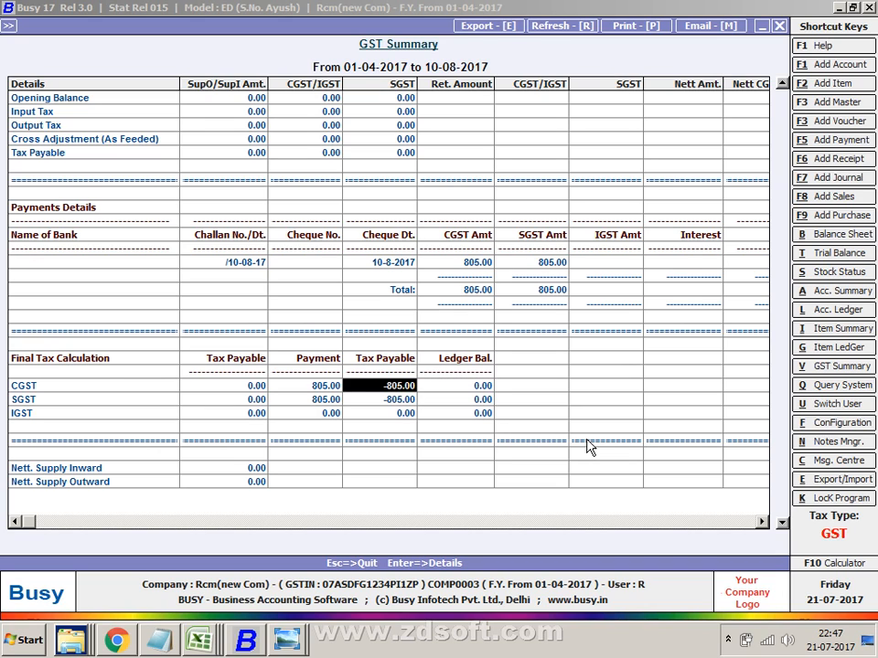
pyautogui.press('Left')
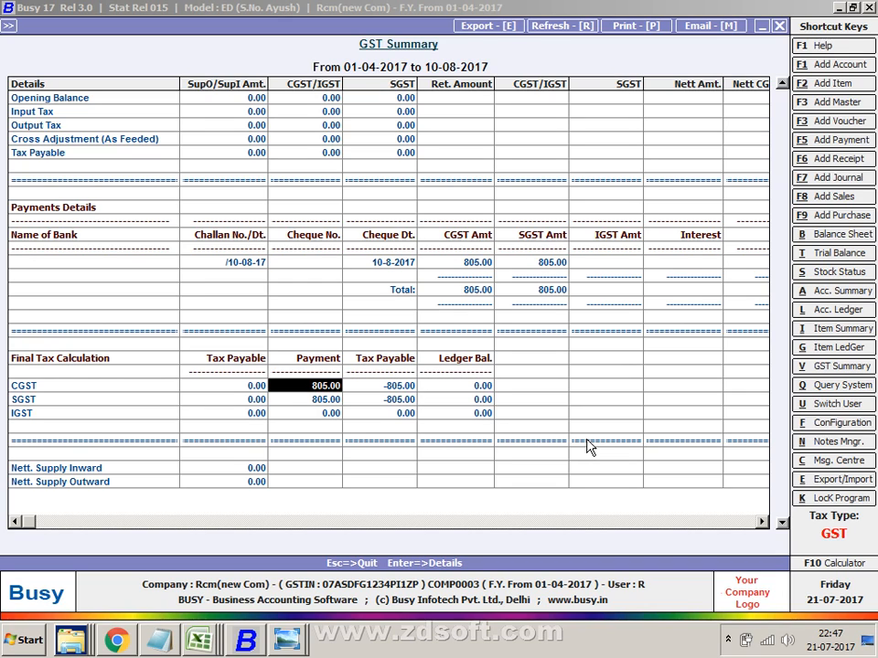
pyautogui.press('Right')
pyautogui.press('Right')
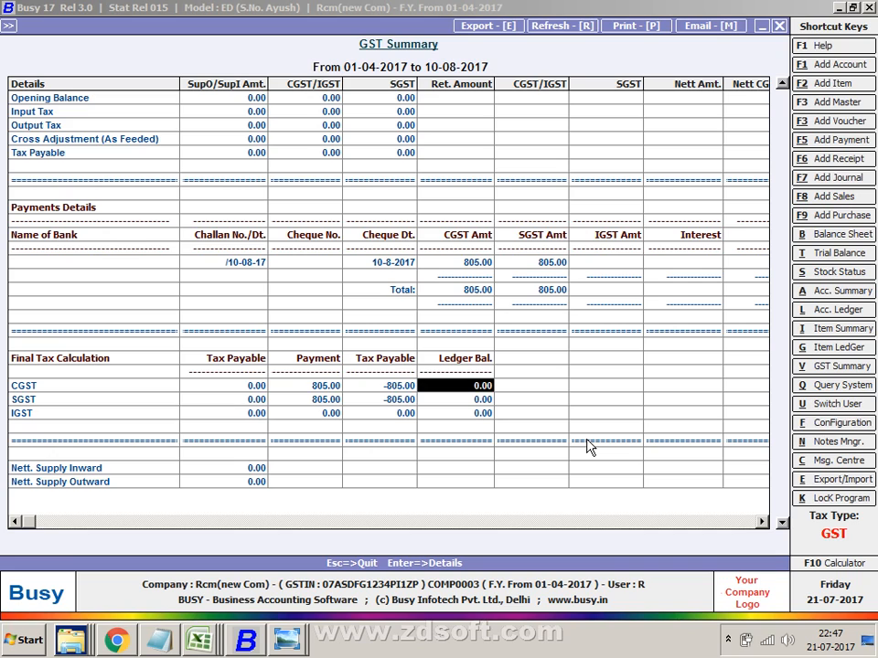
pyautogui.press('Down')
pyautogui.press('Down')
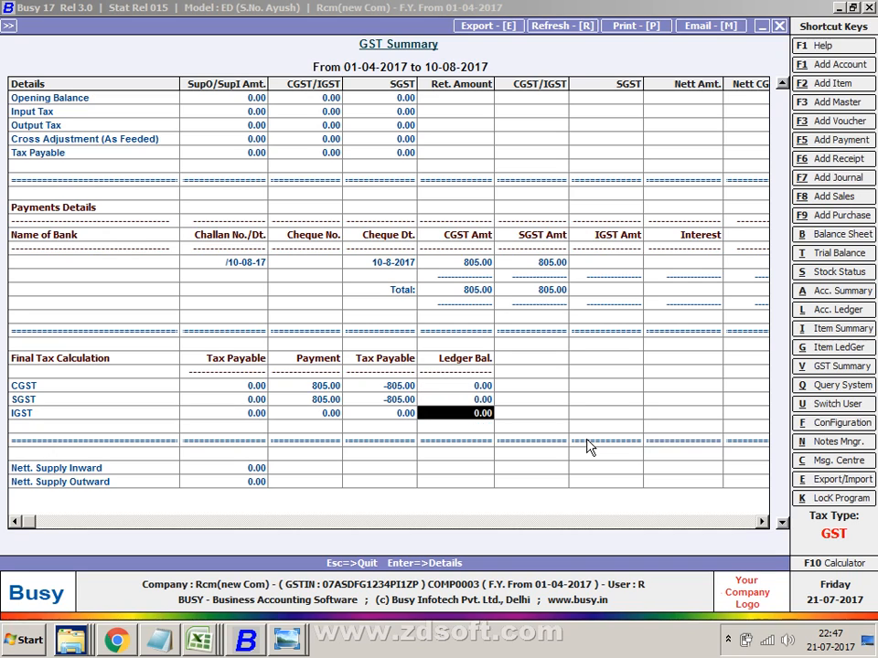
pyautogui.press('Left')
pyautogui.press('Up')
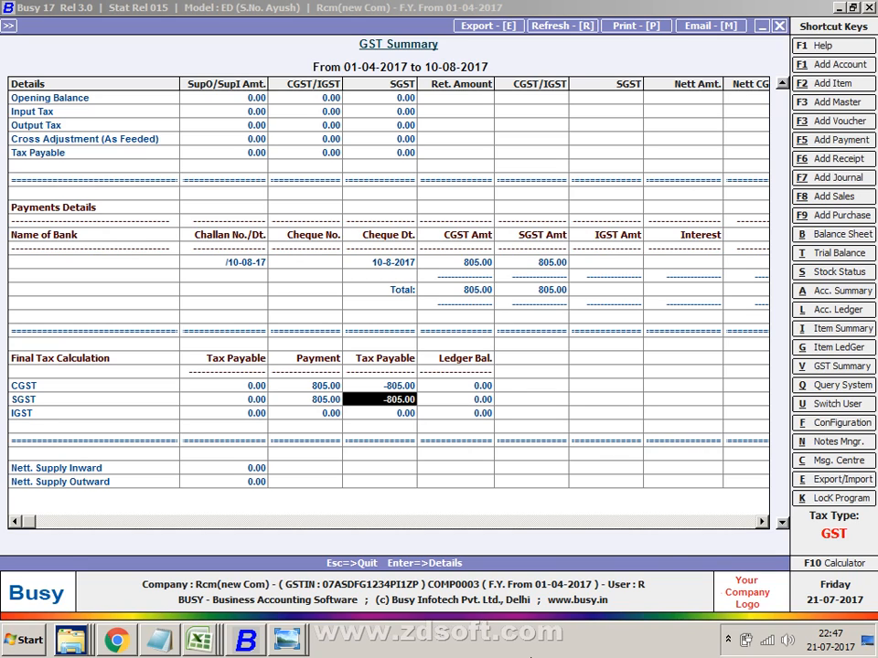
pyautogui.rightClick(548, 640)
pyautogui.click(584, 592)
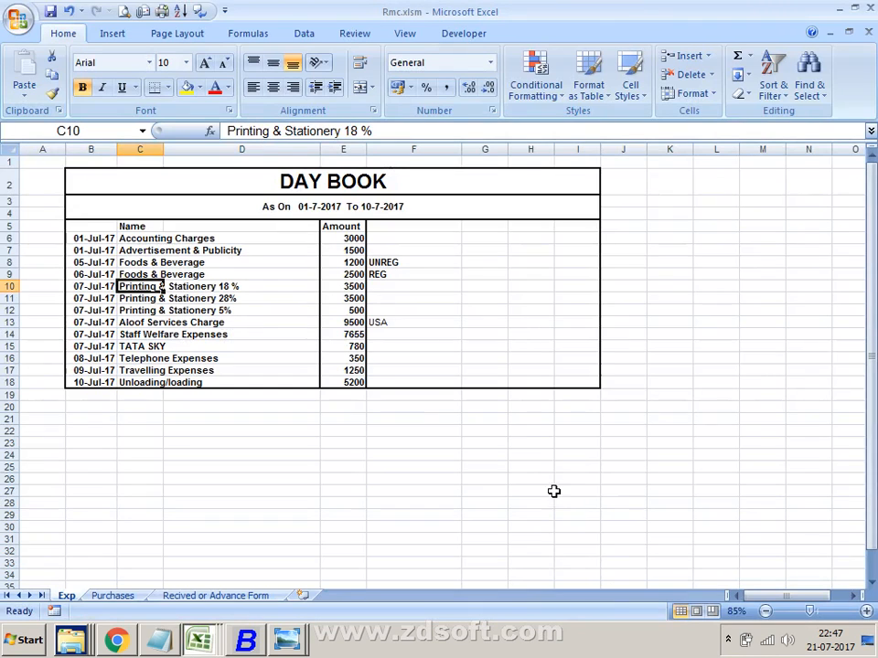
pyautogui.rightClick(532, 654)
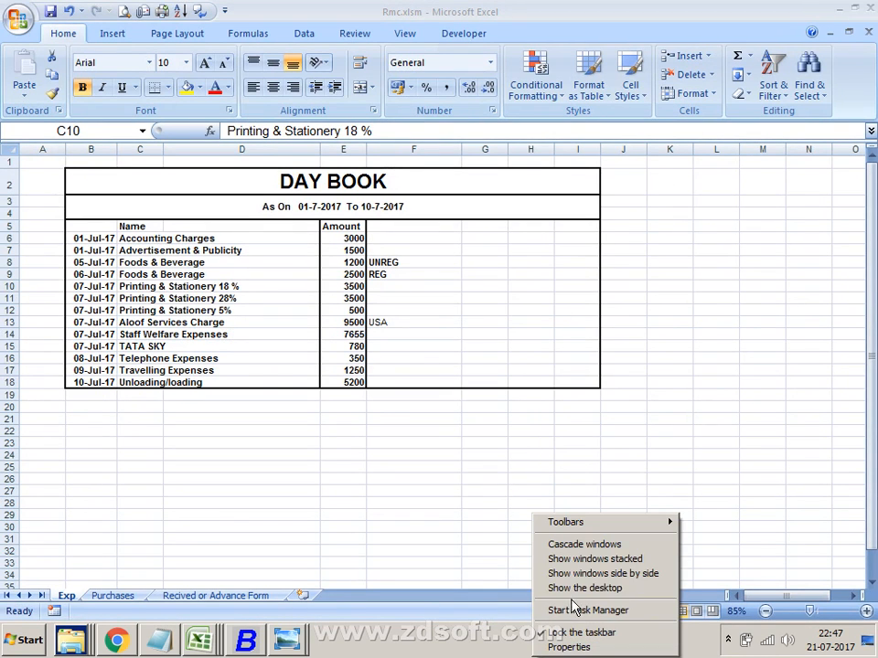
pyautogui.click(585, 586)
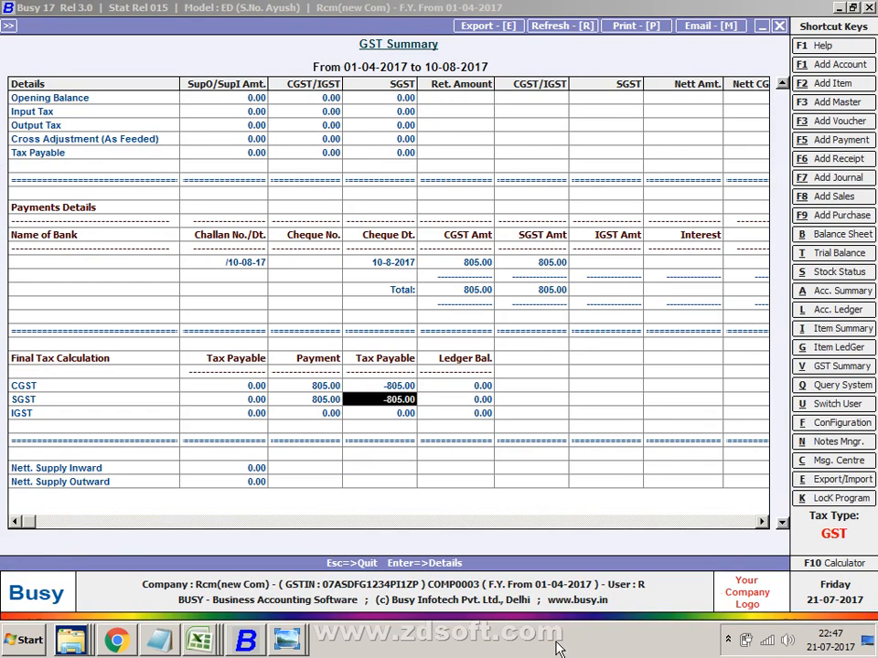
pyautogui.rightClick(565, 640)
pyautogui.click(603, 573)
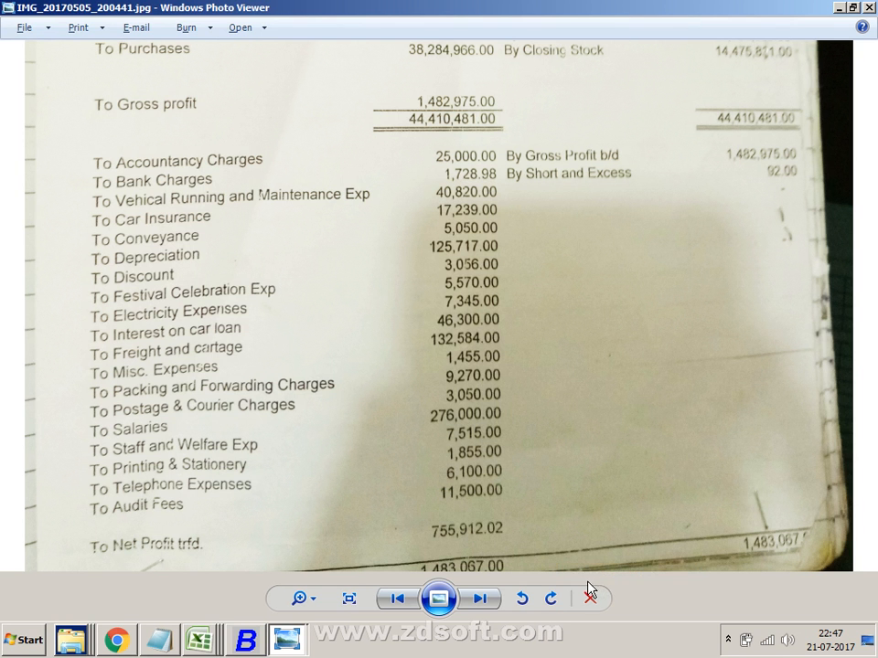
pyautogui.click(241, 641)
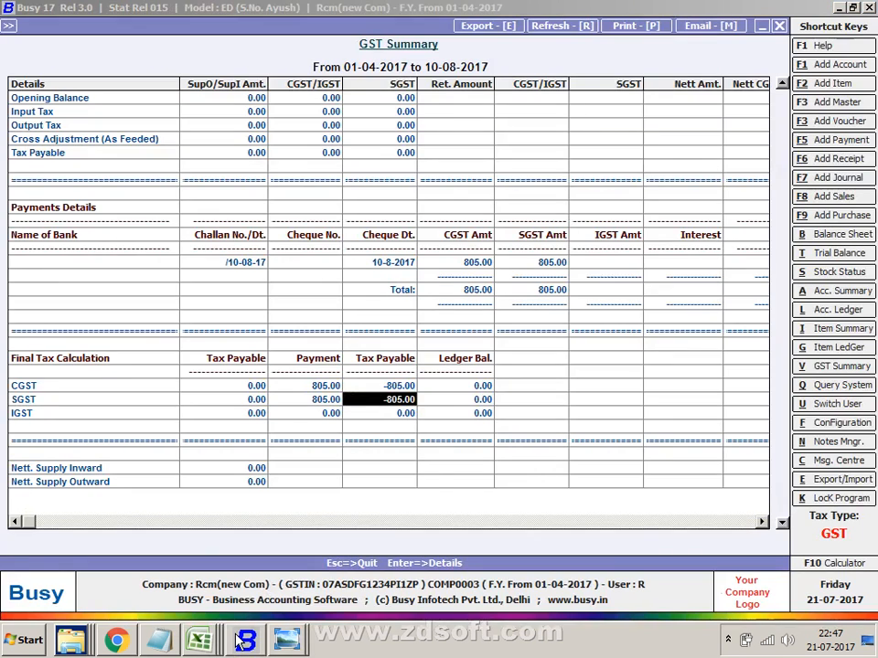
# - Close the GST Summary and start a new payment voucher
pyautogui.press('Escape')
pyautogui.press('Escape')
pyautogui.press('Escape')
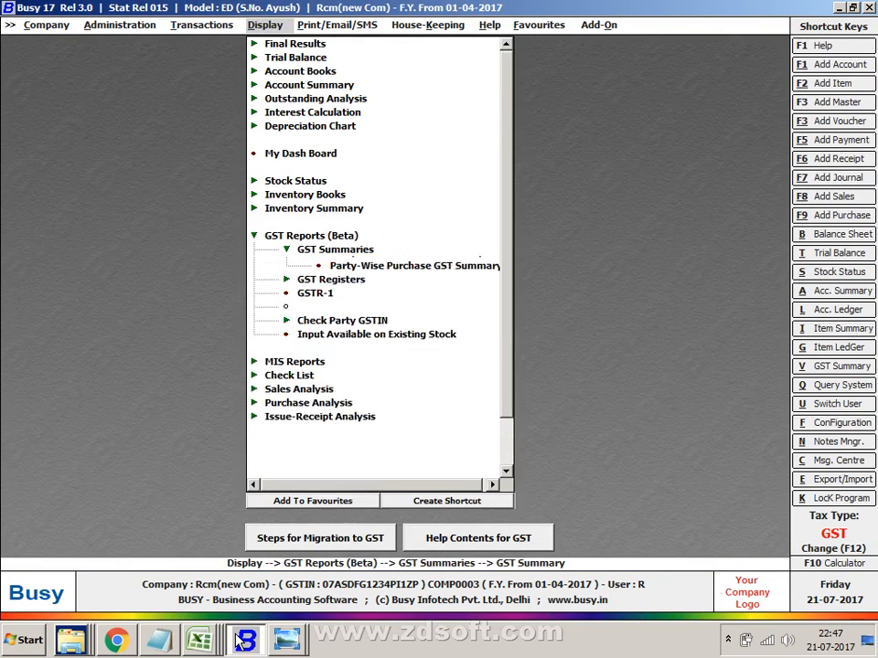
pyautogui.press('Escape')
pyautogui.press('Left')
pyautogui.press('Return')
pyautogui.press('Return')
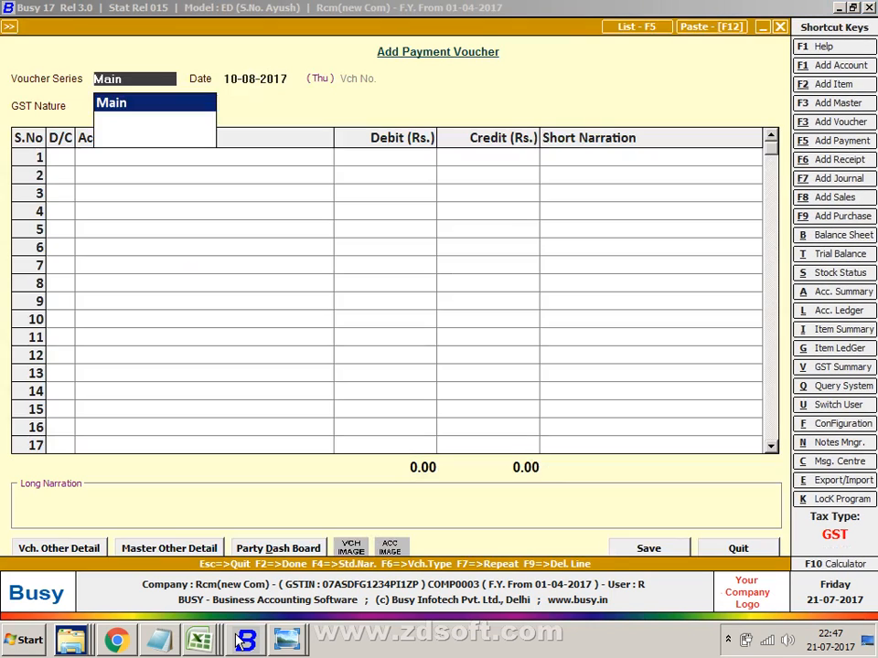
# - Keep series Main and date 10-08-2017 for the payment voucher, and set its GST nature to UnReg (RCM) Purchase
pyautogui.press('Return')
pyautogui.press('Return')
pyautogui.press('Down')
pyautogui.press('Down')
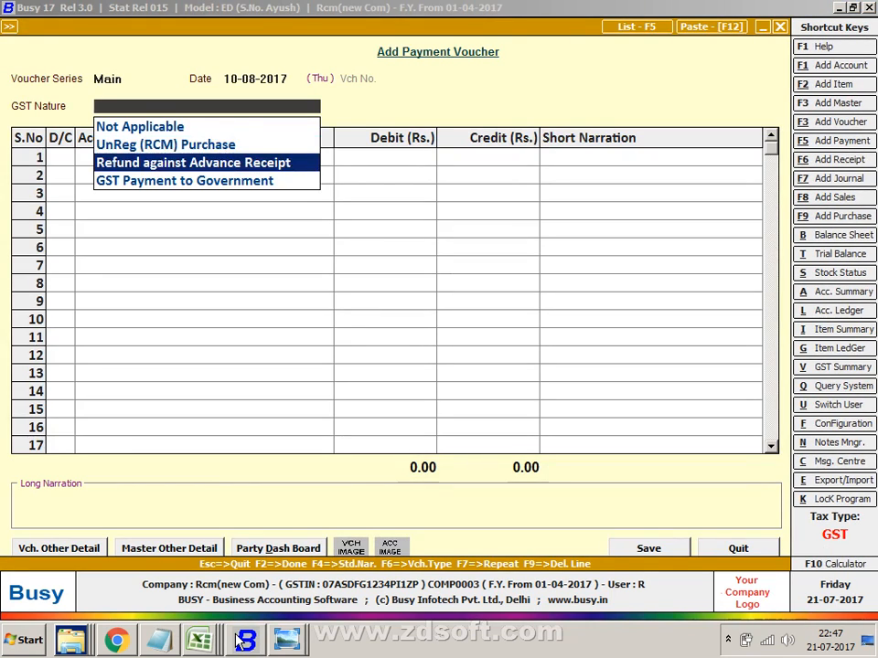
pyautogui.press('Up')
pyautogui.press('Return')
pyautogui.press('Return')
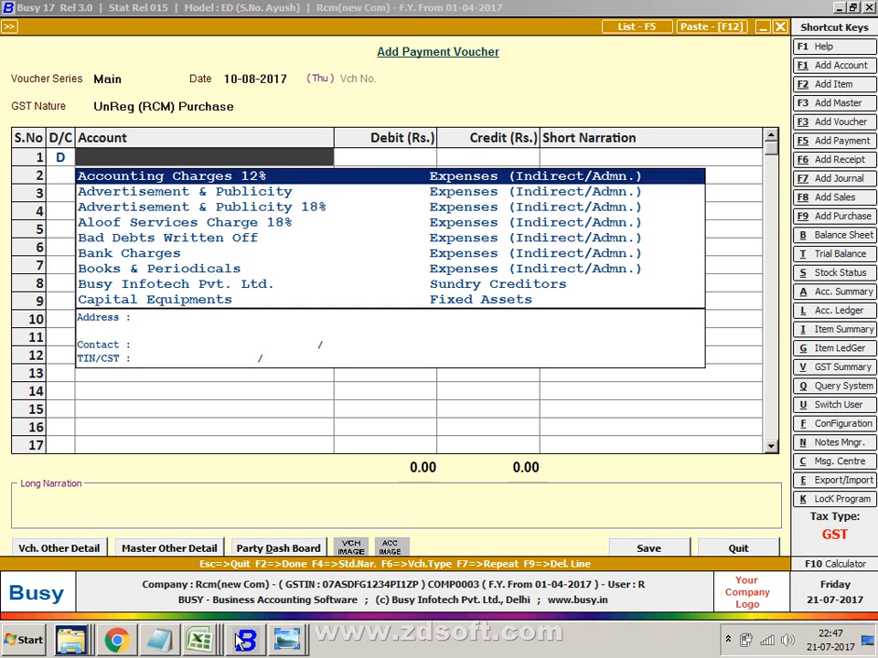
# - Debit the Legal Expenses account 3,000 in the first row of the payment voucher
pyautogui.write('LEG')
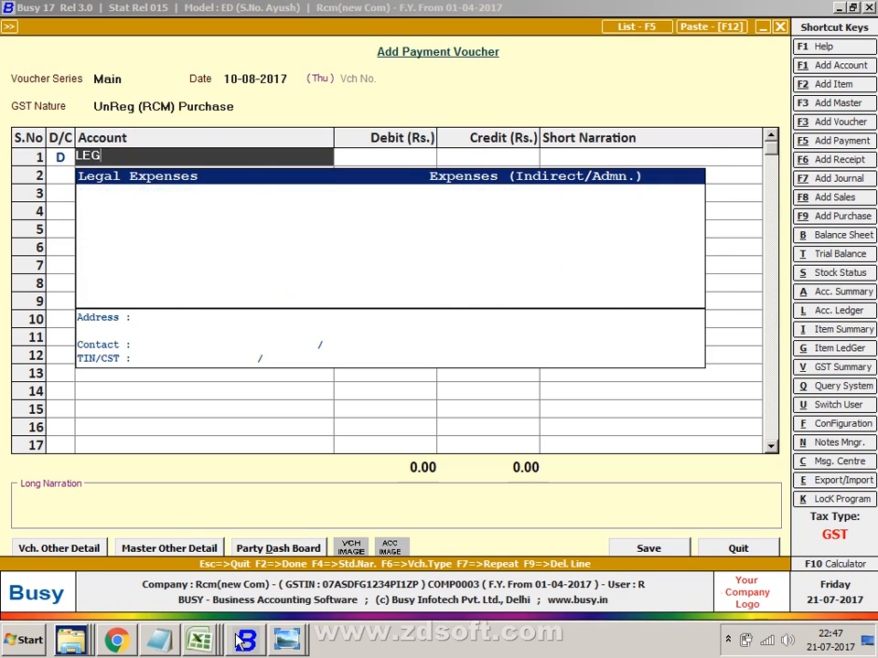
pyautogui.press('Return')
pyautogui.write('3,000')
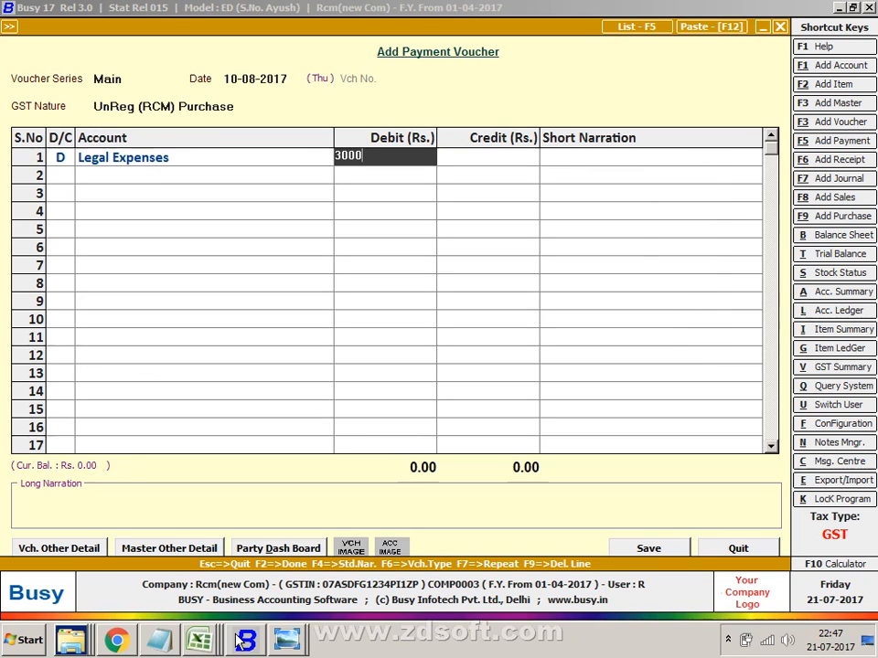
pyautogui.press('Return')
# - Change the payment voucher's date to 10-07-2017 and accept Not Applicable as its GST nature
pyautogui.press('Up')
pyautogui.press('Up')
pyautogui.press('Up')
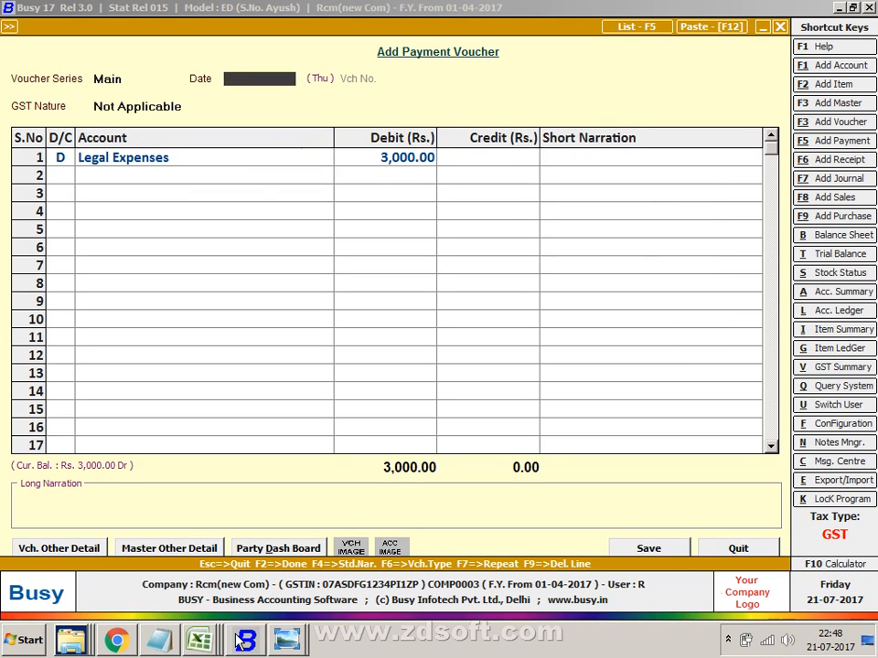
pyautogui.write('10')
pyautogui.write('-07')
pyautogui.press('Return')
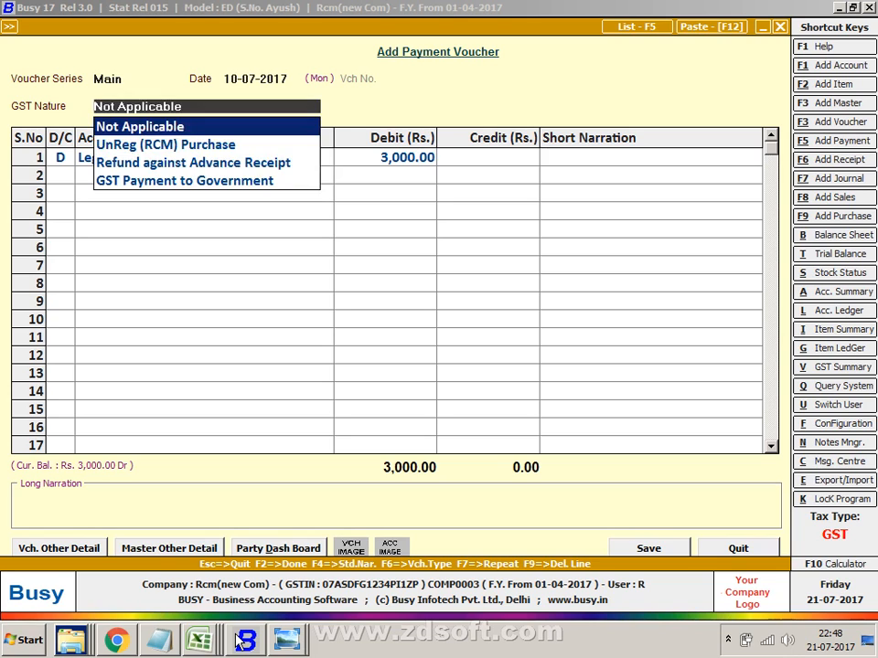
pyautogui.press('Return')
# - Credit Cash 3,000 in the second row and save the payment voucher
pyautogui.press('Return')
pyautogui.press('Return')
pyautogui.press('Return')
pyautogui.press('Return')
pyautogui.press('Return')
pyautogui.press('Return')
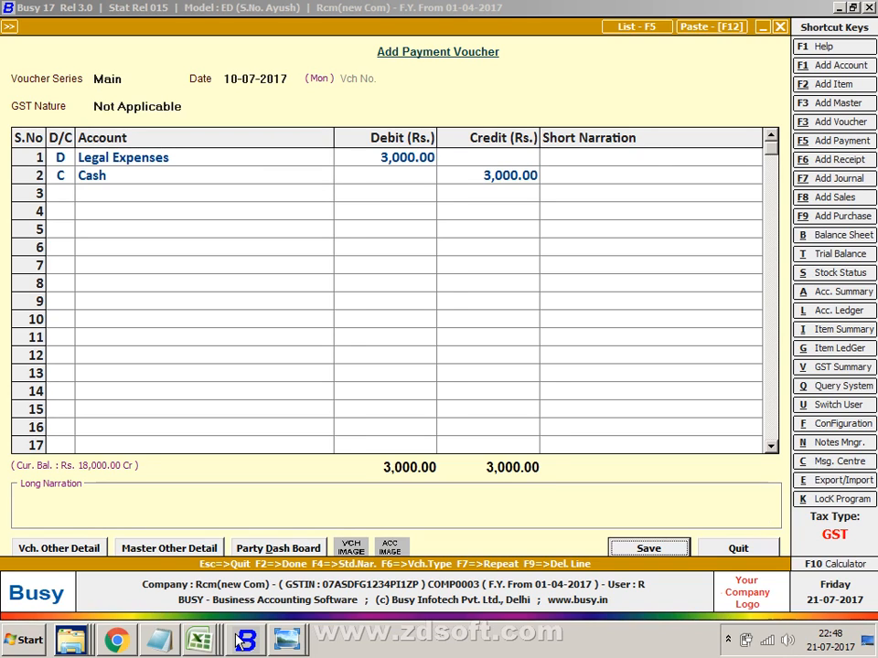
pyautogui.press('Left')
pyautogui.press('Return')
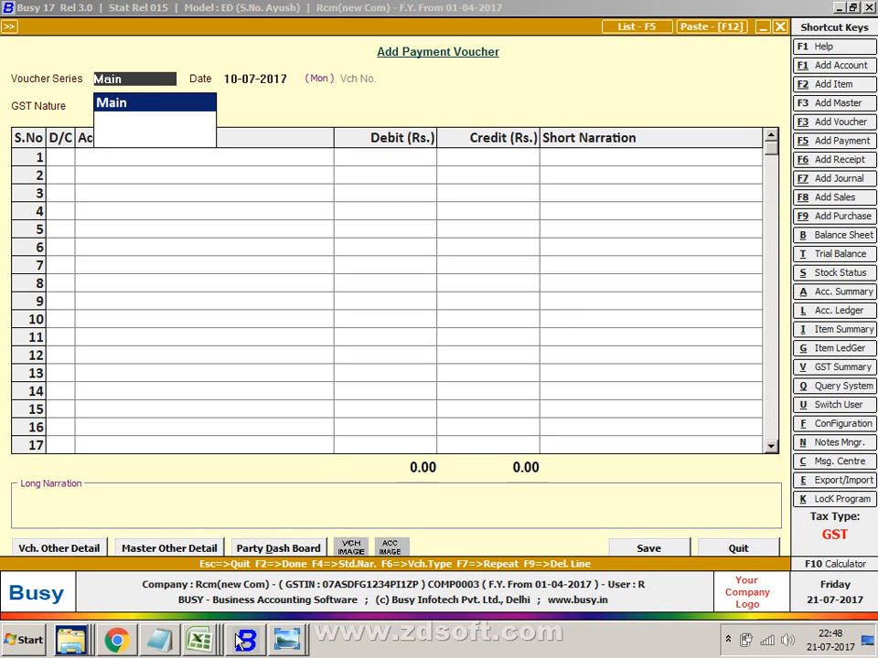
# - List the payment vouchers from 1-4-2017 to 10-8-2017
pyautogui.press('F5')
pyautogui.press('Return')
pyautogui.press('Return')
pyautogui.press('Return')
pyautogui.press('Return')
pyautogui.press('Return')
pyautogui.press('Return')
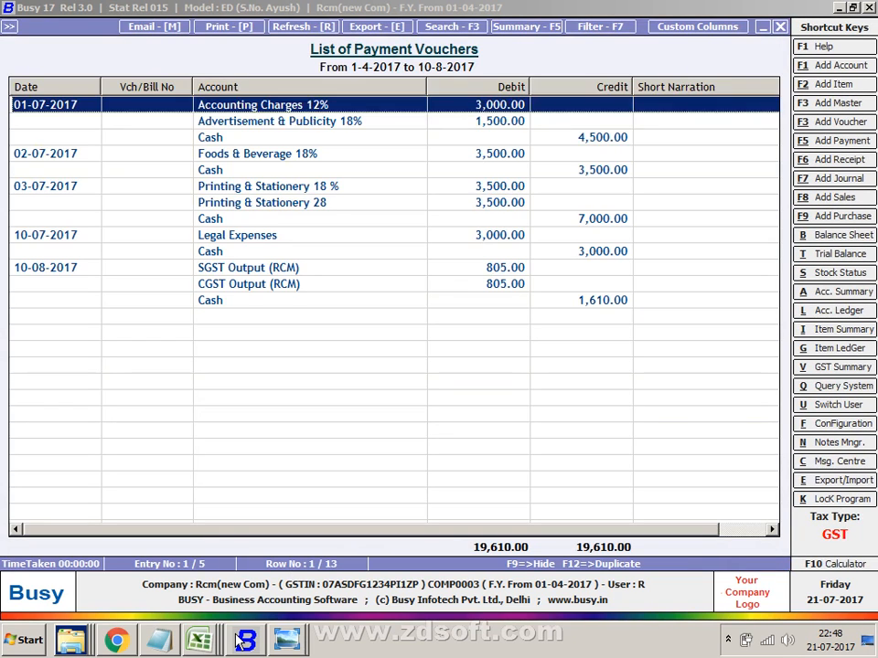
# - Open the Legal Expenses payment voucher dated 10-07-2017 for modification
pyautogui.press('Down')
pyautogui.press('Down')
pyautogui.press('Down')
pyautogui.press('Down')
pyautogui.press('Down')
pyautogui.press('Down')
pyautogui.press('Down')
pyautogui.press('Down')
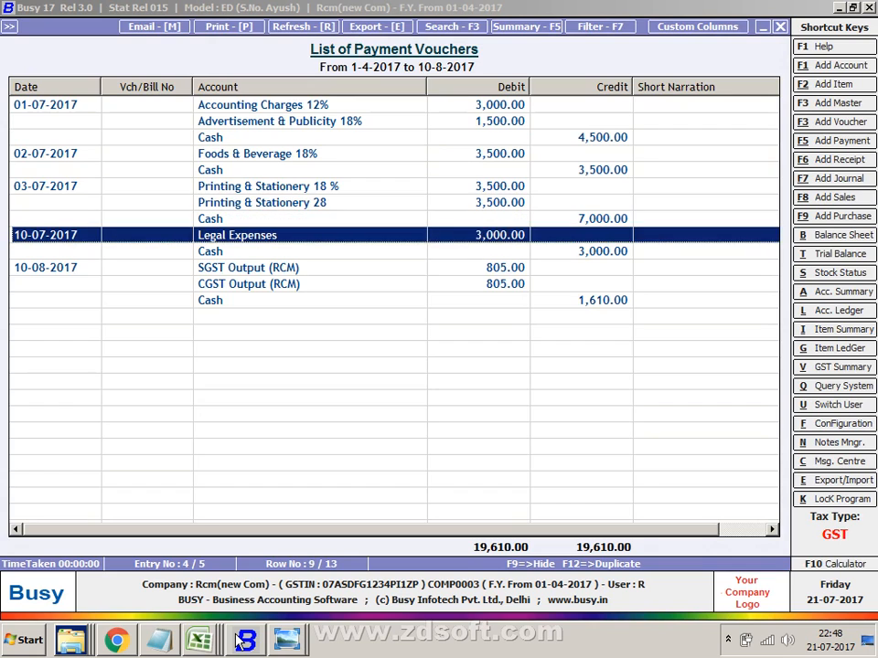
pyautogui.press('Return')
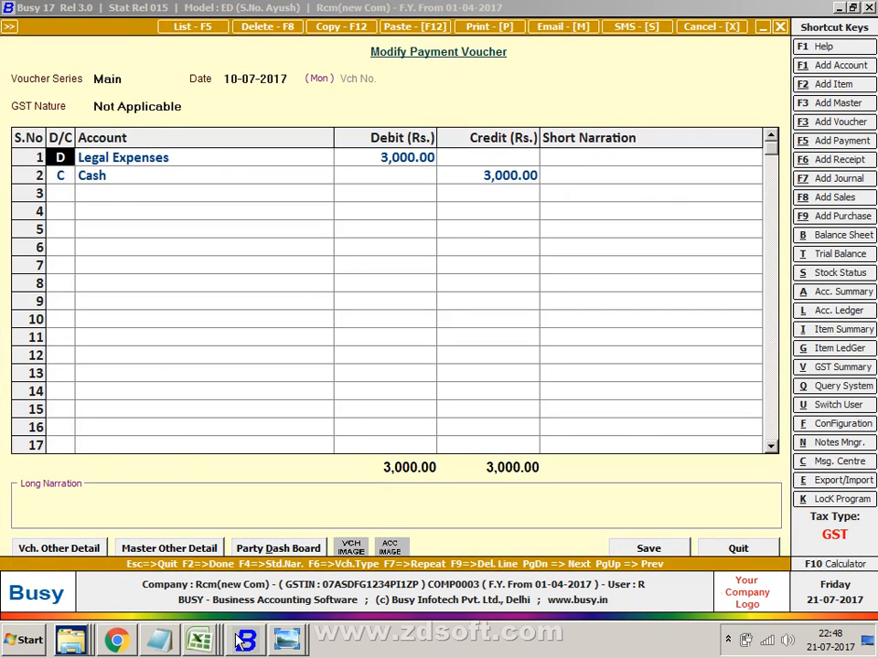
# - Set the GST nature of the Legal Expenses voucher to UnReg (RCM) Purchase
pyautogui.press('Up')
pyautogui.press('Down')
pyautogui.press('Return')
pyautogui.press('Return')
pyautogui.press('Return')
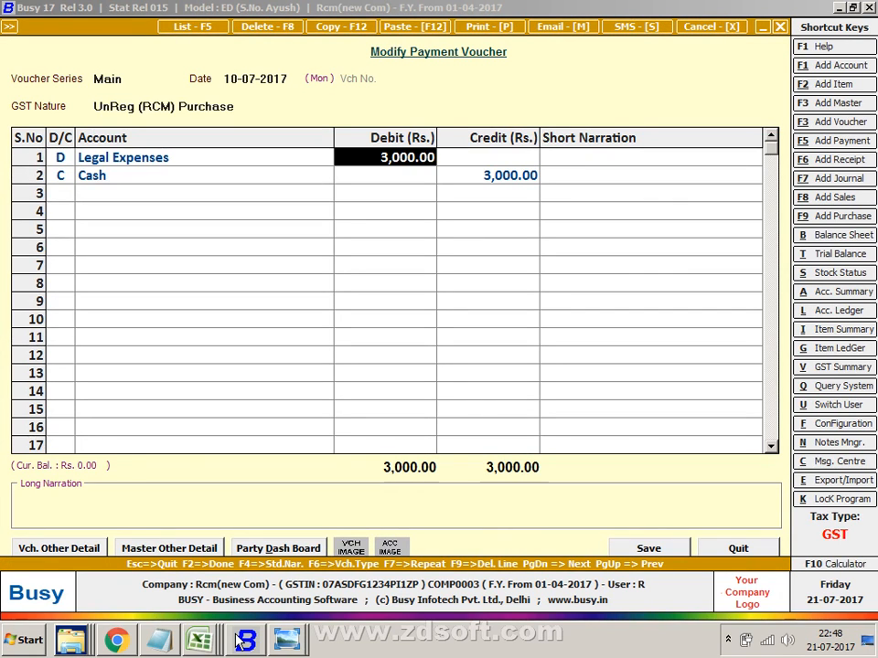
# - Keep the debit and credit rows and save the modified voucher, accepting the negative cash balance
pyautogui.press('Return')
pyautogui.press('Return')
pyautogui.press('Return')
pyautogui.press('Return')
pyautogui.press('Return')
pyautogui.press('Return')
pyautogui.press('Return')
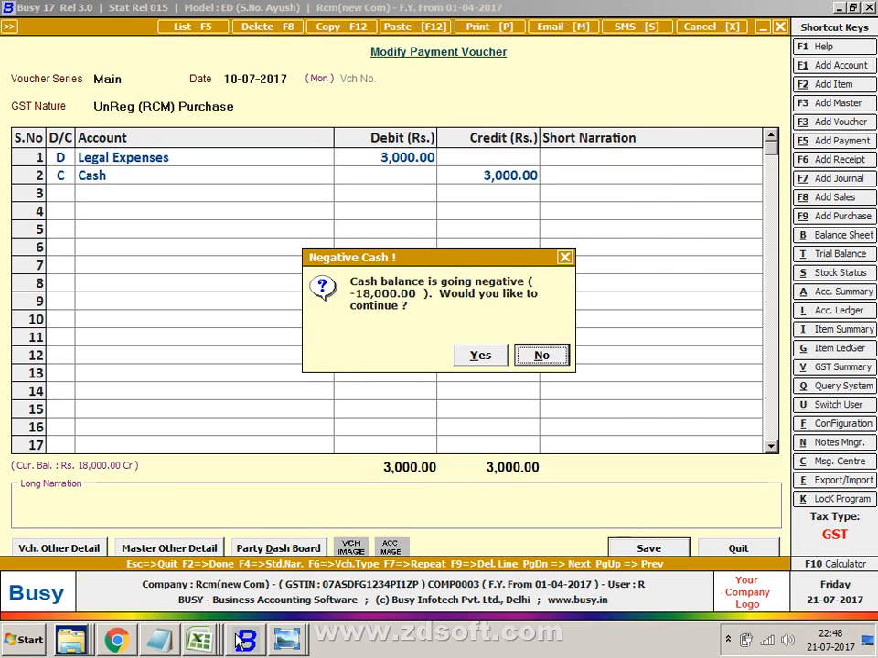
pyautogui.press('Left')
pyautogui.press('Return')
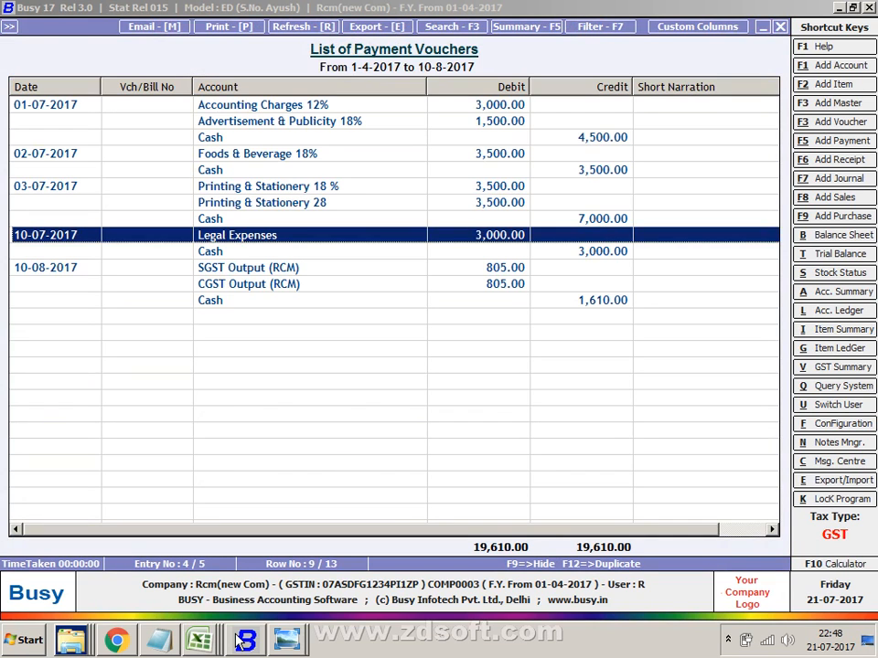
# - Close the payment voucher list and the blank payment voucher
pyautogui.press('Escape')
pyautogui.press('Escape')
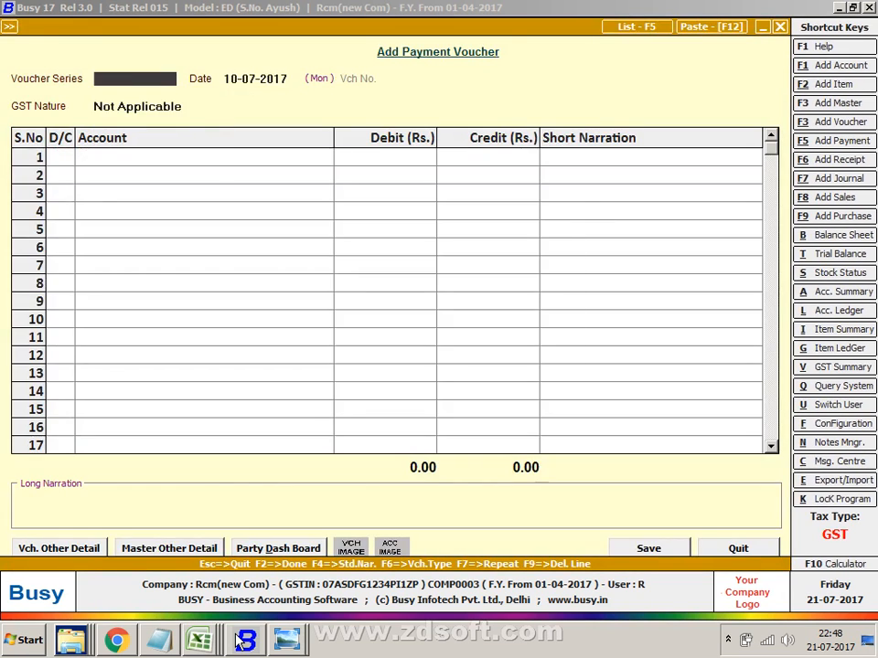
pyautogui.press('Escape')
pyautogui.press('Escape')
# - Open the Check/Post Consolidated RCM Payable utility with starting date 10-07-2017
pyautogui.press('Down')
pyautogui.press('Down')
pyautogui.press('Down')
pyautogui.press('Down')
pyautogui.press('Down')
pyautogui.press('Down')
pyautogui.press('Down')
pyautogui.press('Down')
pyautogui.press('Down')
pyautogui.press('Down')
pyautogui.press('Down')
pyautogui.press('Down')
pyautogui.press('Down')
pyautogui.press('Down')
pyautogui.press('Down')
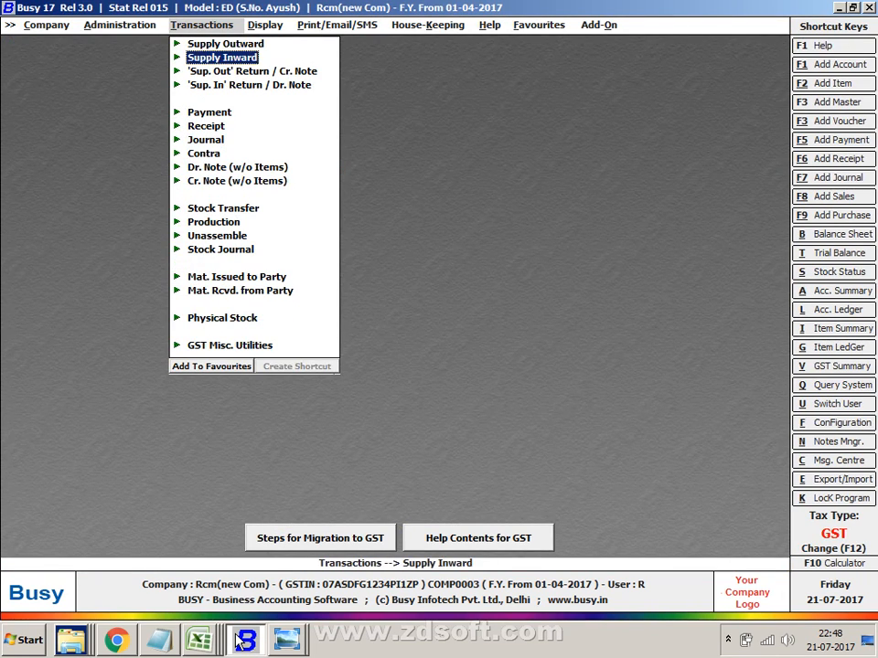
pyautogui.press('Up')
pyautogui.press('Up')
pyautogui.press('Return')
pyautogui.press('Down')
pyautogui.press('Down')
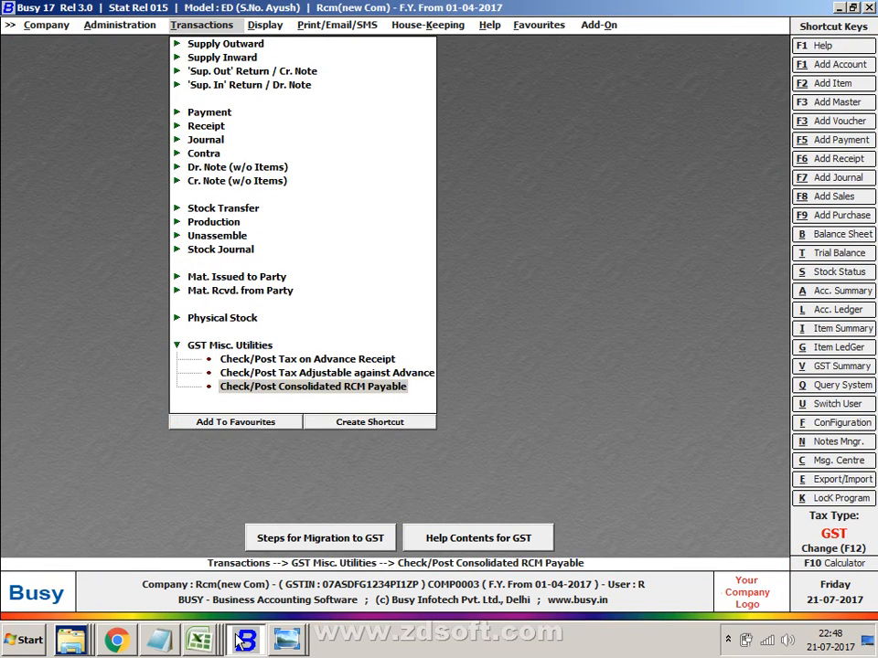
pyautogui.press('Return')
pyautogui.write('10-7')
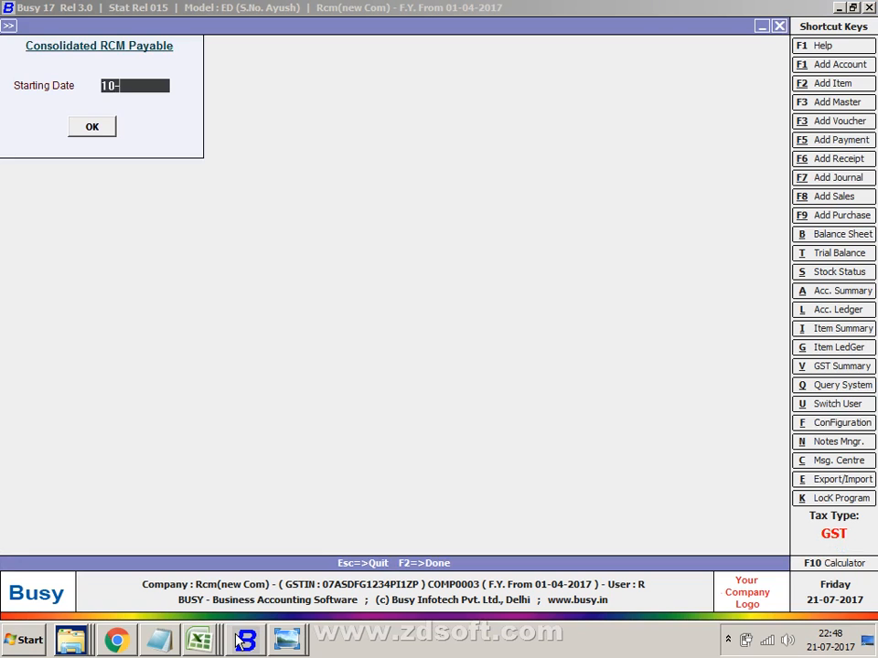
pyautogui.press('Return')
pyautogui.press('Return')
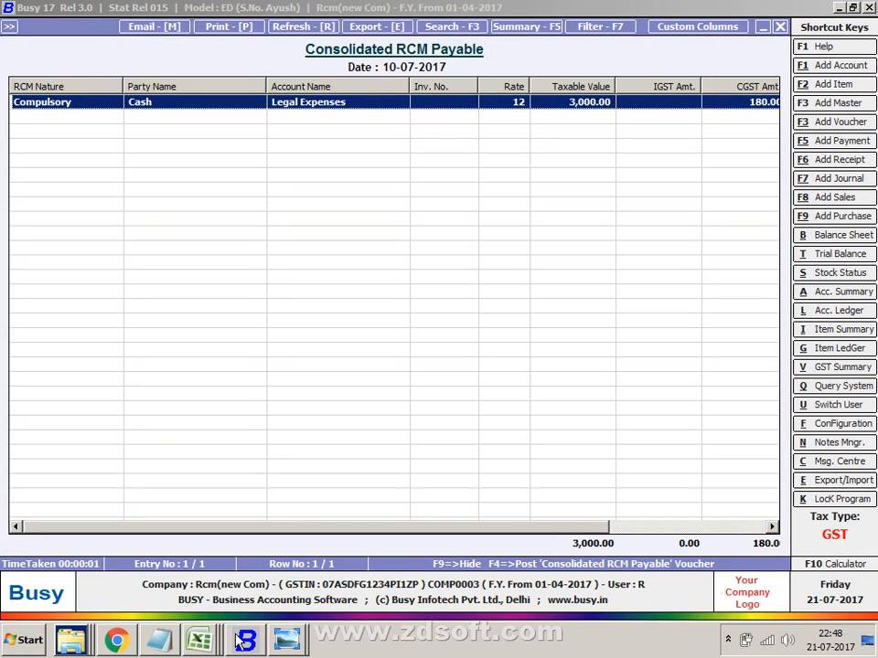
# - Review the rate, tax amounts and ITC eligibility of the Legal Expenses row, and close the Consolidated RCM Payable report
pyautogui.press('Right')
pyautogui.press('Right')
pyautogui.press('Right')
pyautogui.press('Right')
pyautogui.press('Right')
pyautogui.press('Right')
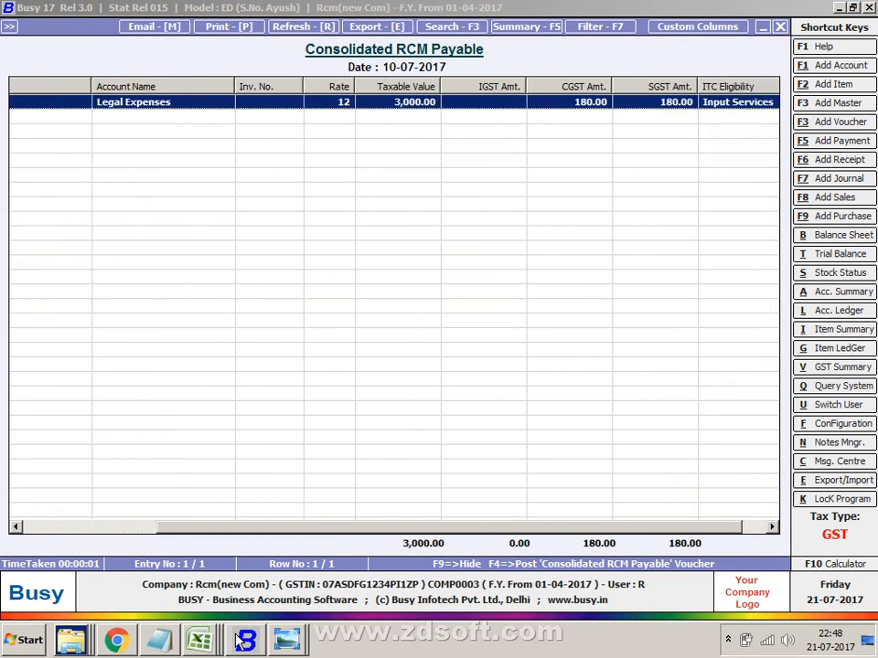
pyautogui.press('Right')
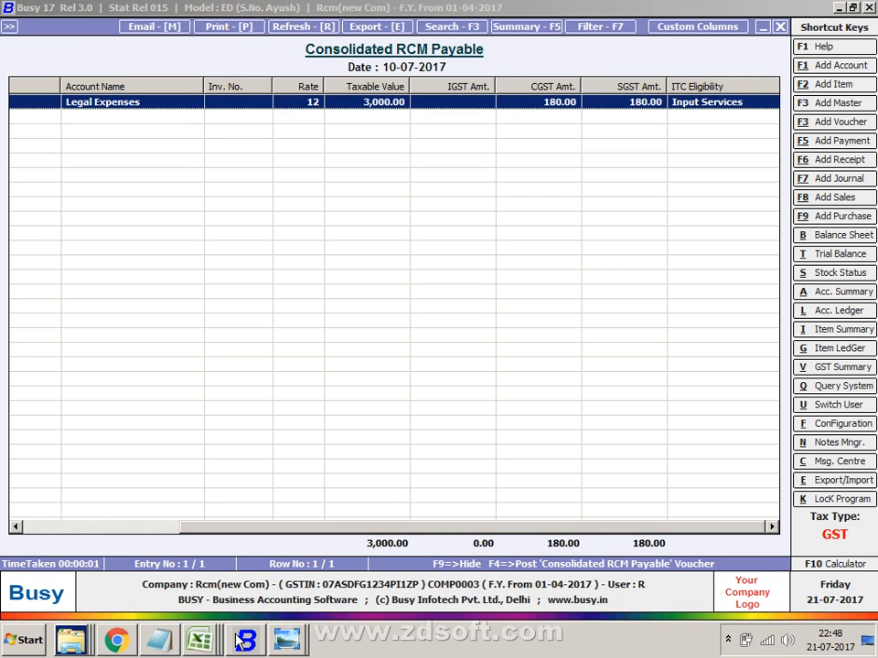
pyautogui.press('Escape')
pyautogui.press('Escape')
pyautogui.press('Up')
pyautogui.press('Up')
pyautogui.press('Up')
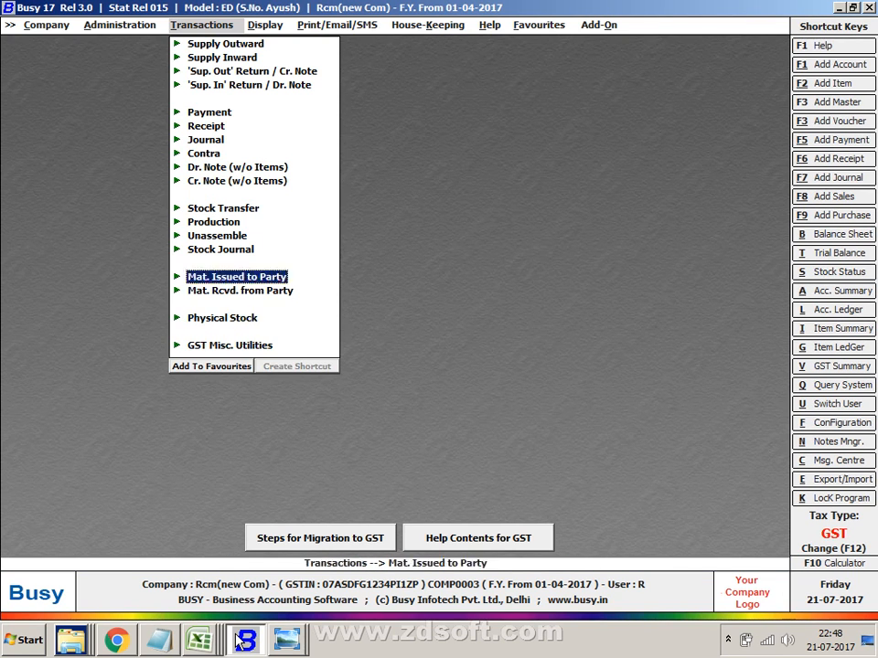
pyautogui.press('Up')
pyautogui.press('Up')
pyautogui.press('Up')
pyautogui.press('Up')
pyautogui.press('Up')
pyautogui.press('Up')
pyautogui.press('Up')
pyautogui.press('Return')
pyautogui.press('Return')
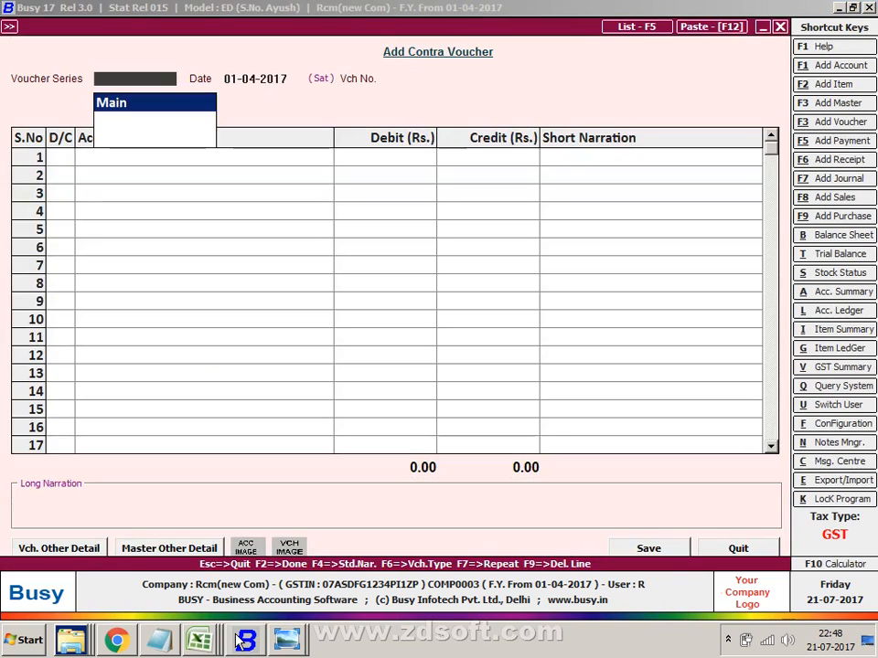
pyautogui.press('Escape')
# - Look at the Consolidated RCM Payable choice for GST nature in a new journal voucher, and quit without saving
pyautogui.press('Up')
pyautogui.press('Up')
pyautogui.press('Return')
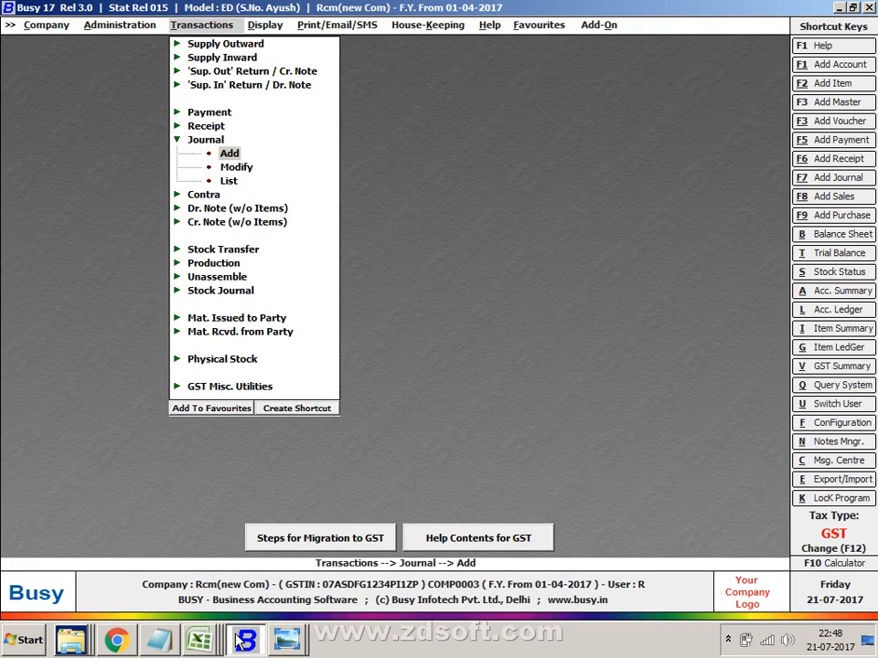
pyautogui.press('Return')
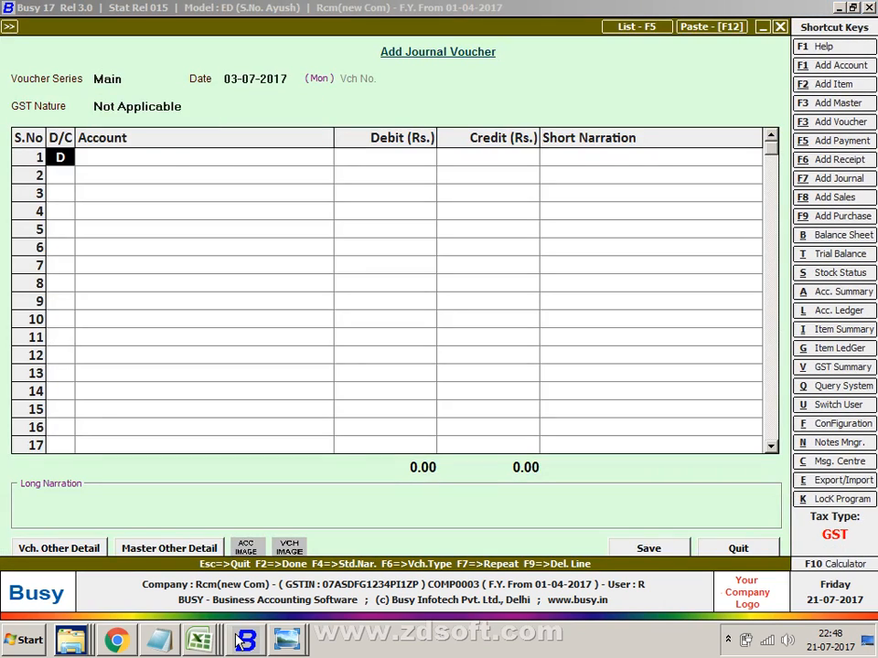
pyautogui.press('Up')
pyautogui.press('Down')
pyautogui.press('Down')
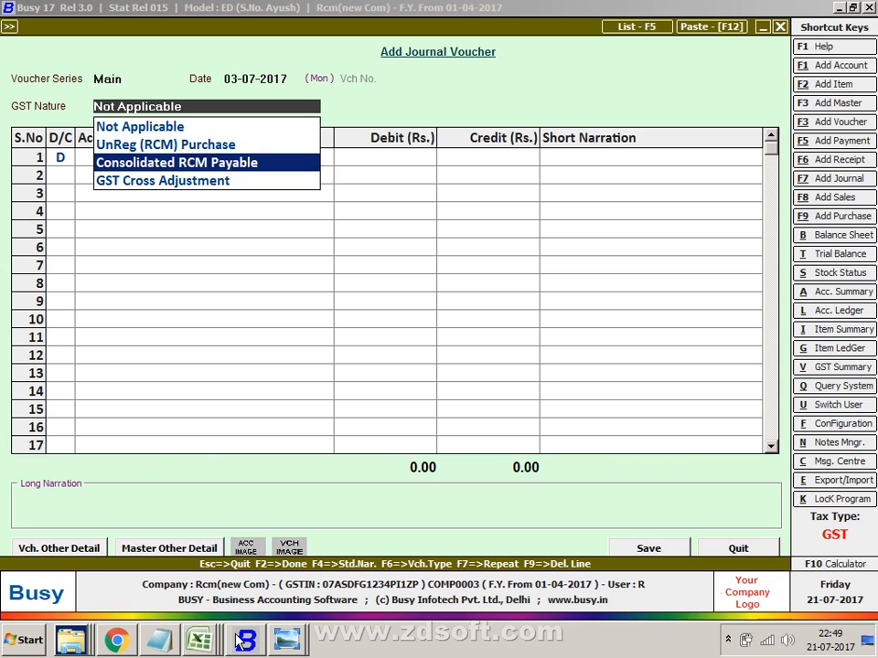
pyautogui.press('Escape')
pyautogui.press('Escape')
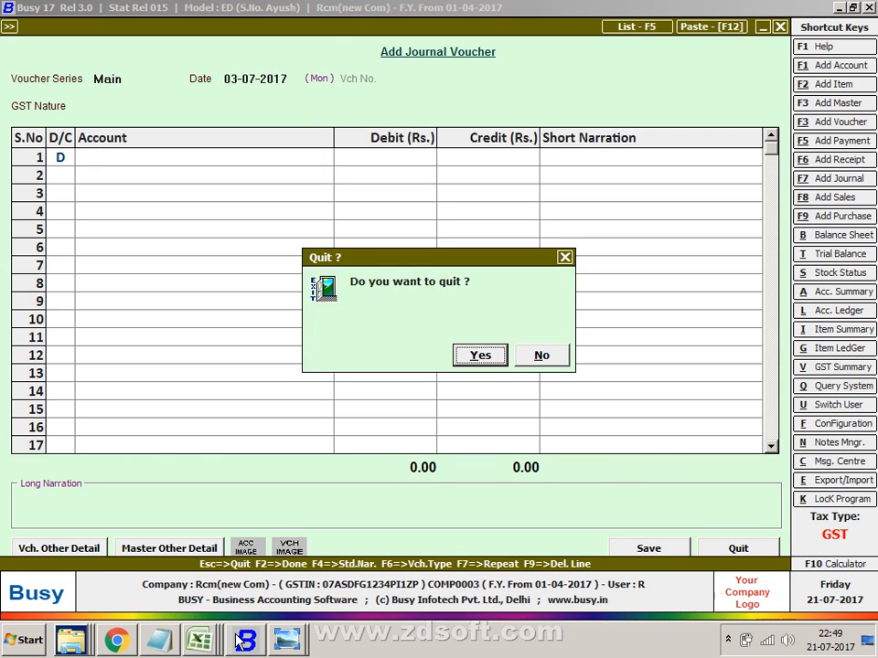
pyautogui.press('Return')
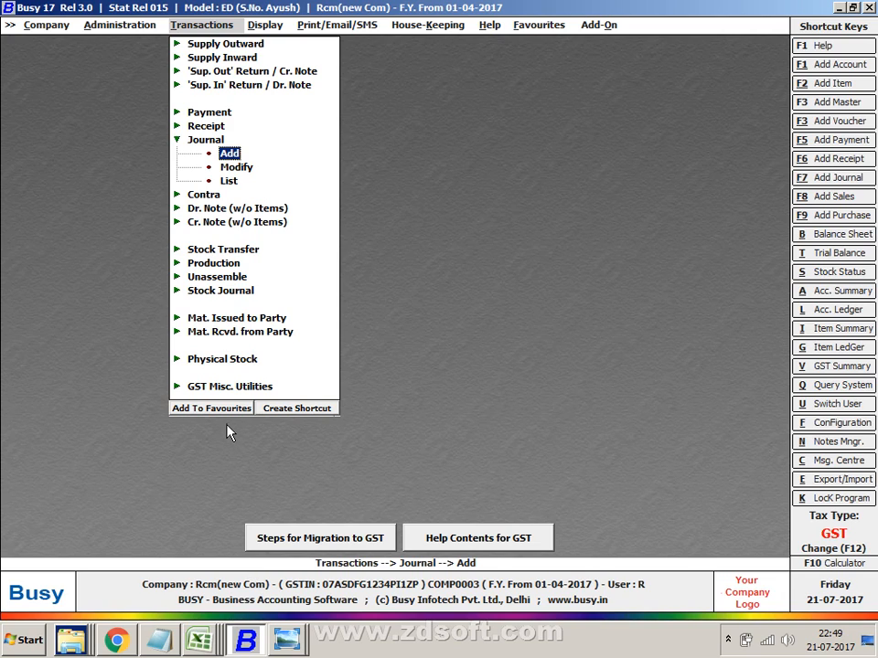
# - Look at the GST nature choices in a new Dr. Note (w/o Items) of series Main, and quit without saving
pyautogui.press('Down')
pyautogui.press('Down')
pyautogui.press('Down')
pyautogui.press('Down')
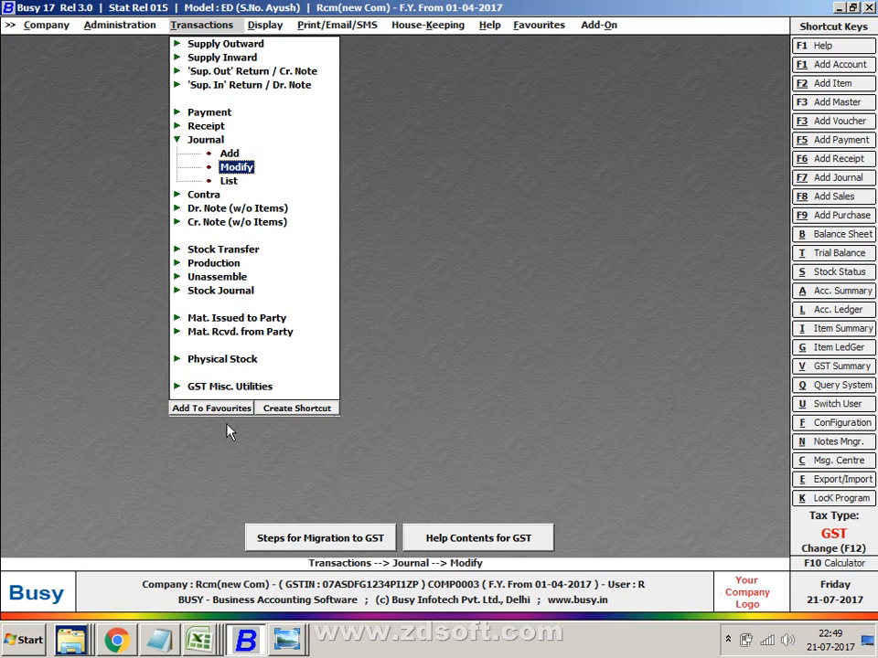
pyautogui.press('Return')
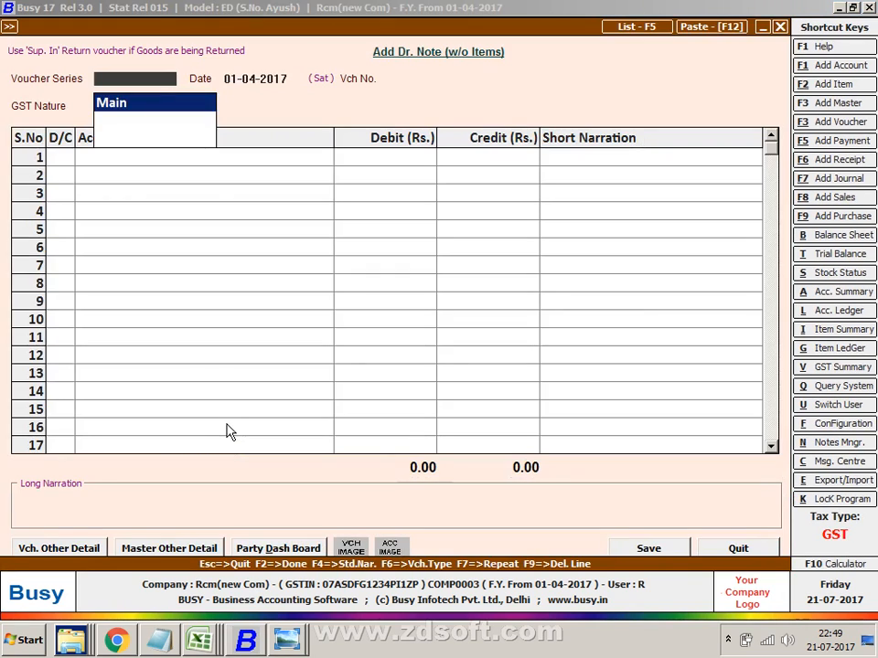
pyautogui.press('Return')
pyautogui.press('Return')
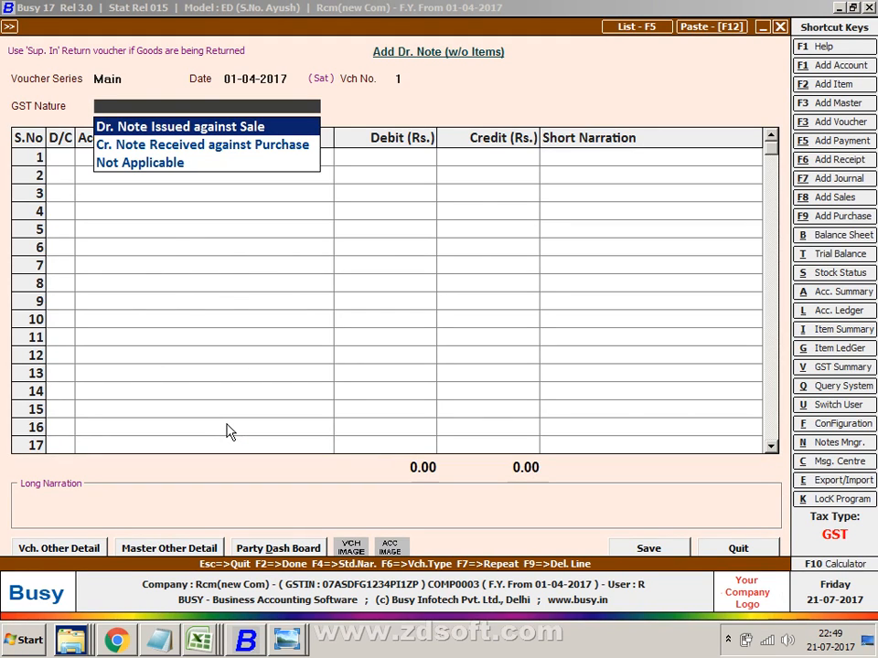
pyautogui.press('Escape')
pyautogui.press('Escape')
# - Start a new Supply Inward voucher with series Main
pyautogui.press('Up')
pyautogui.press('Up')
pyautogui.press('Up')
pyautogui.press('Up')
pyautogui.press('Up')
pyautogui.press('Up')
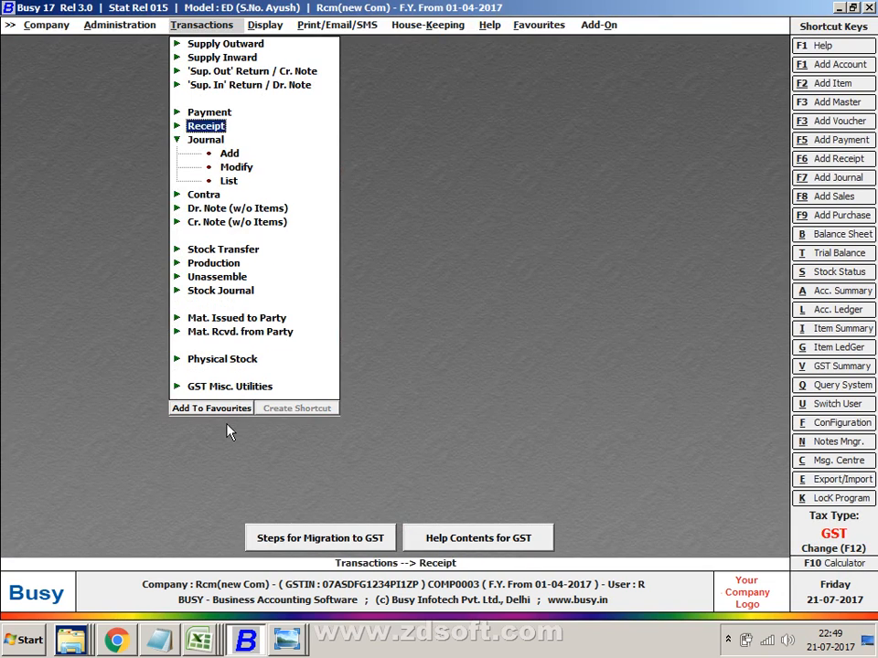
pyautogui.press('Up')
pyautogui.press('Up')
pyautogui.press('Up')
pyautogui.press('Up')
pyautogui.press('Return')
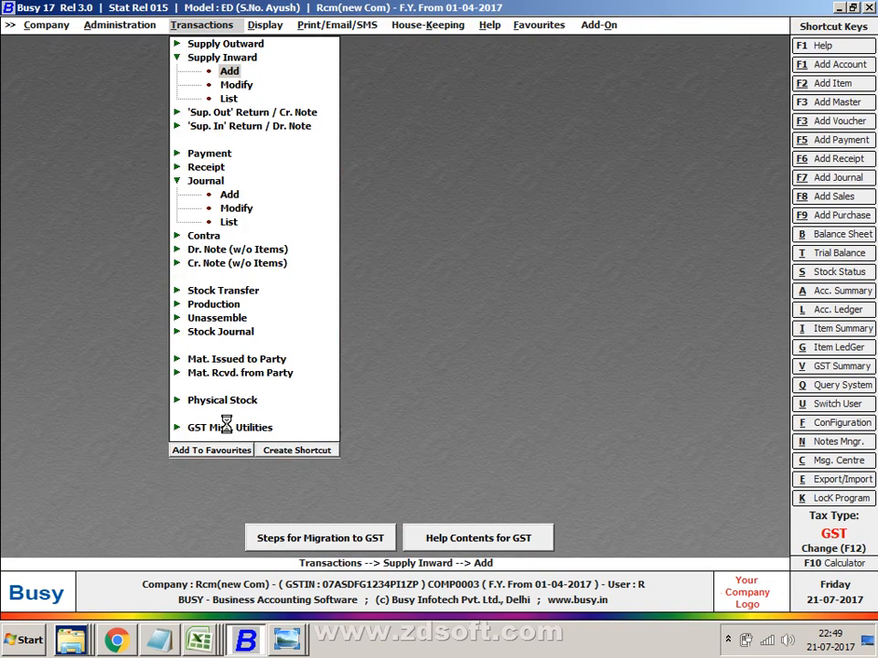
pyautogui.press('Return')
pyautogui.press('Return')
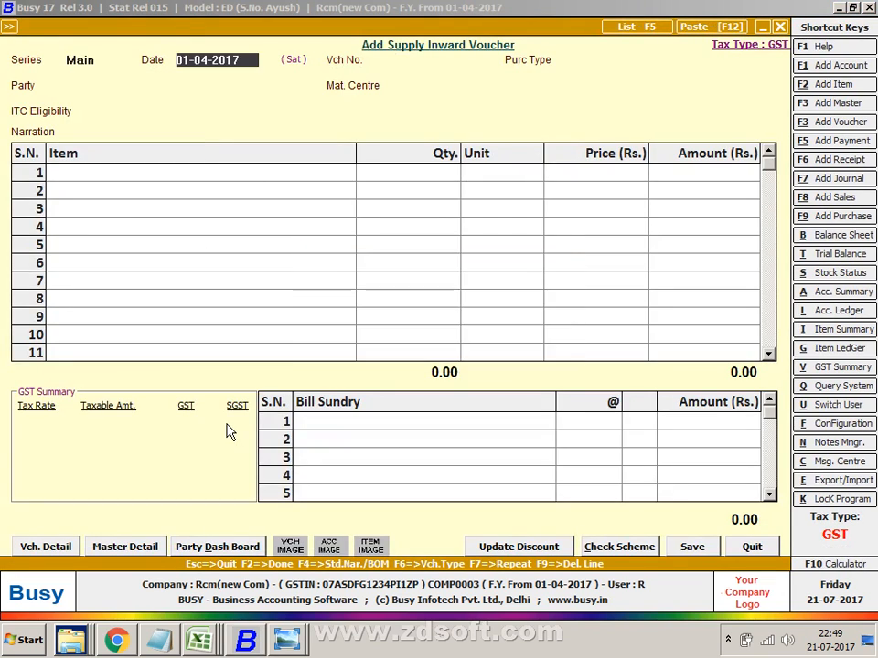
# - Set the Supply Inward voucher's date to 01-07-2017 and its voucher number to 123
pyautogui.write('3')
pyautogui.press('Return')
pyautogui.press('Return')
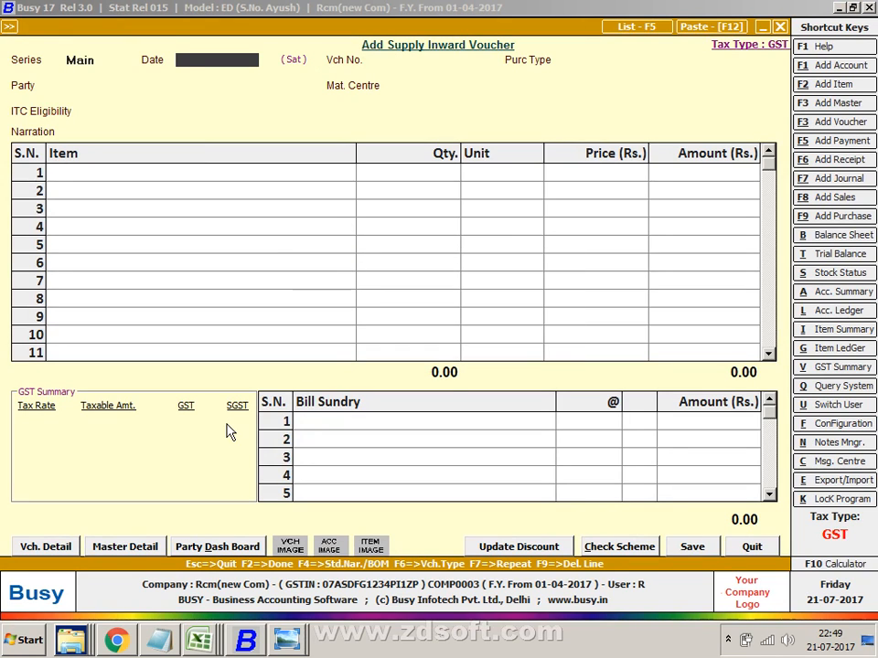
pyautogui.write('1-7')
pyautogui.press('Return')
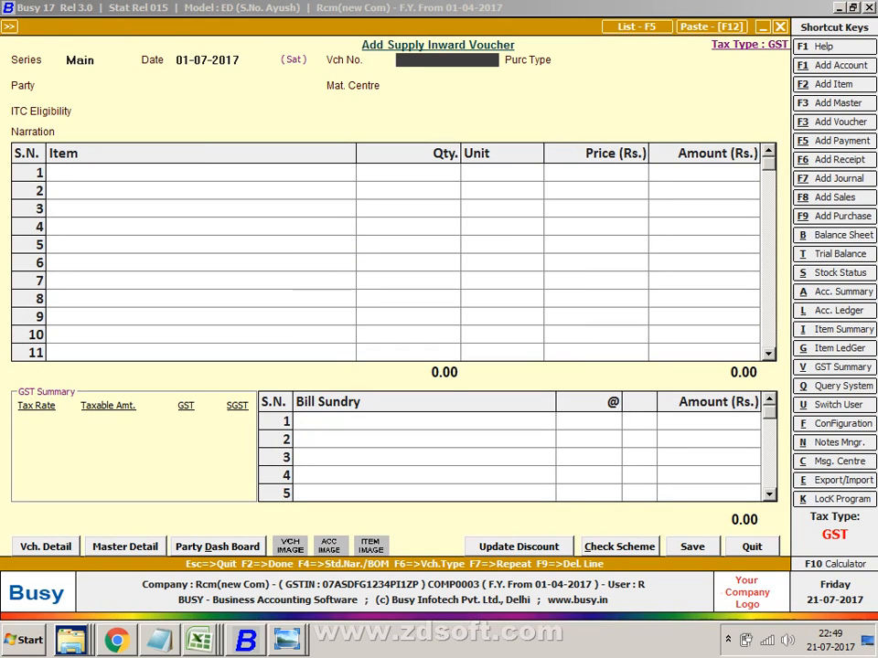
pyautogui.write('3')
pyautogui.press('Return')
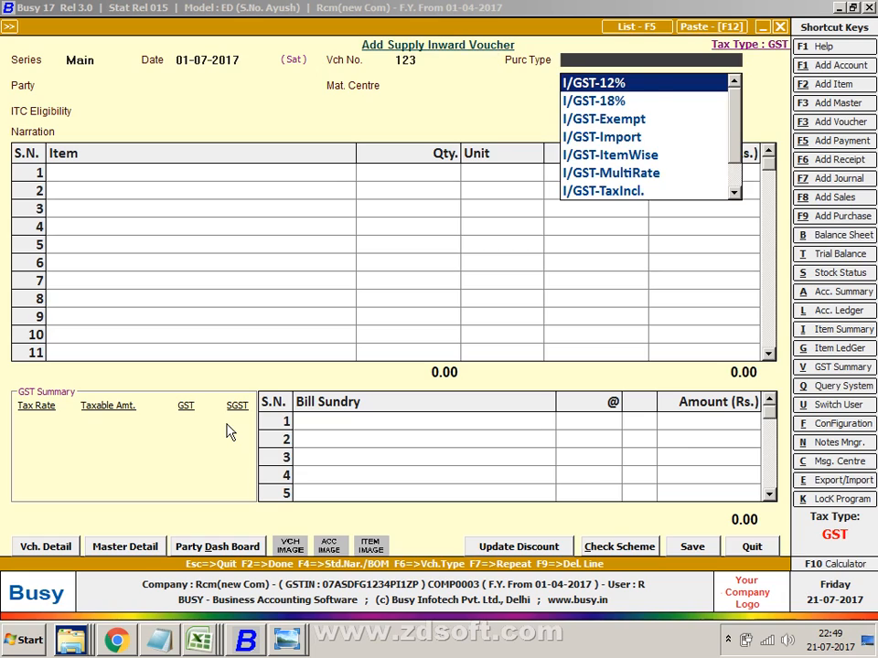
# - Choose purchase type L/GST-Unreg(RCM) for the Supply Inward voucher, checking the taxation type in its master
pyautogui.write('UN')
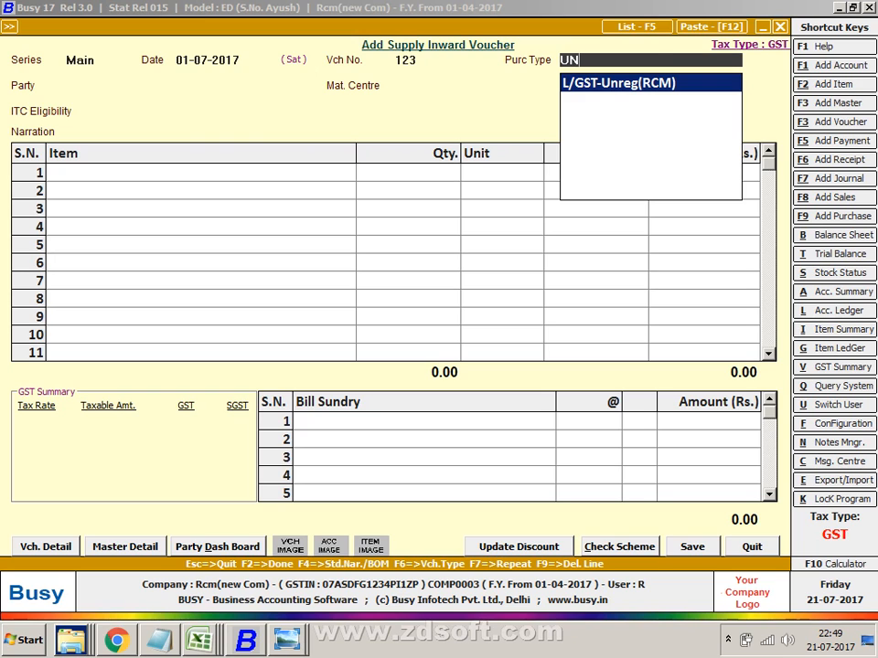
pyautogui.press('Return')
pyautogui.press('BackSpace')
pyautogui.hotkey('alt', 'm')
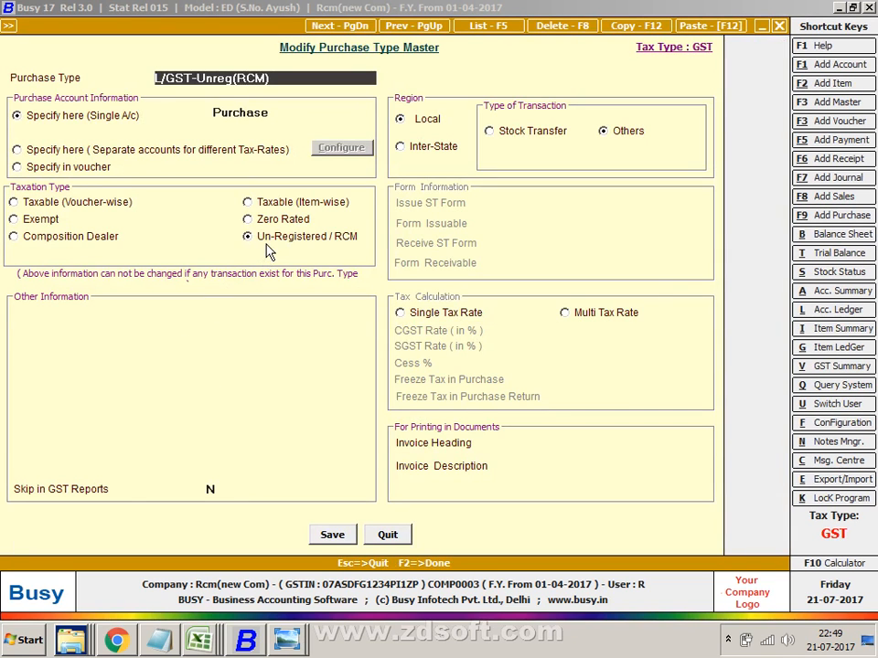
pyautogui.click(322, 539)
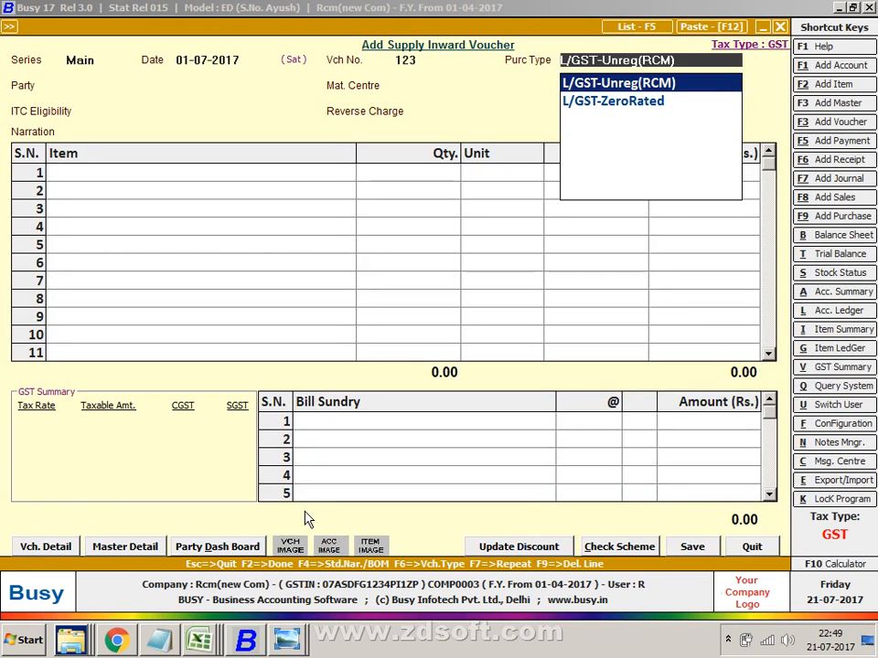
pyautogui.press('Return')
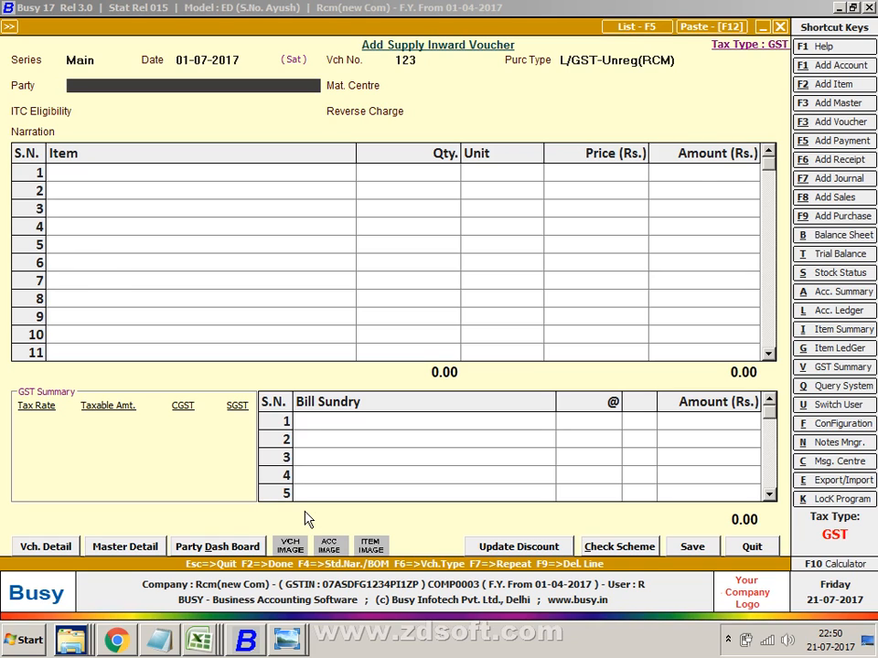
# - Select Busy Infotech Pvt. Ltd. as the voucher's party and Main Store as its material centre
pyautogui.press('Return')
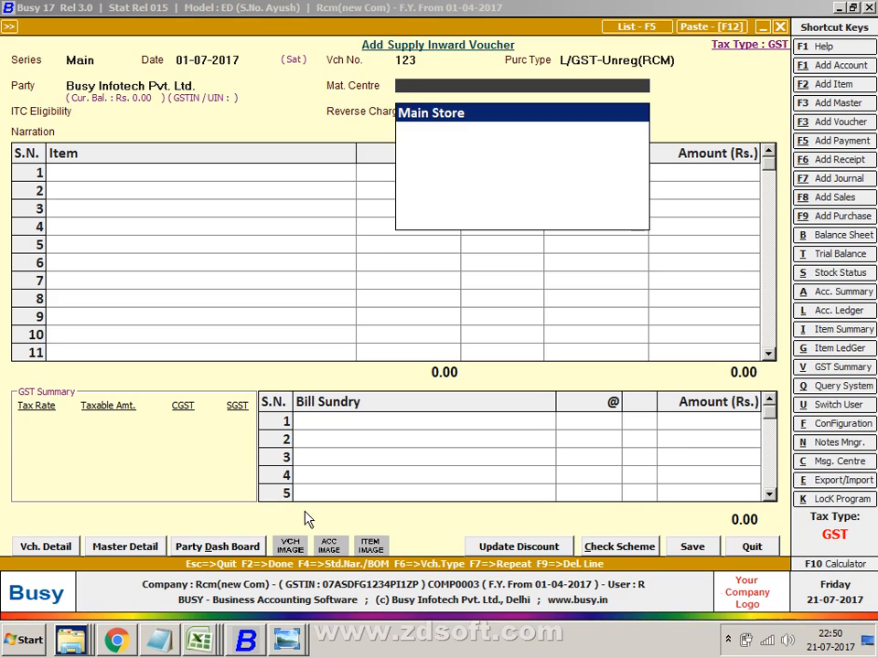
pyautogui.press('Return')
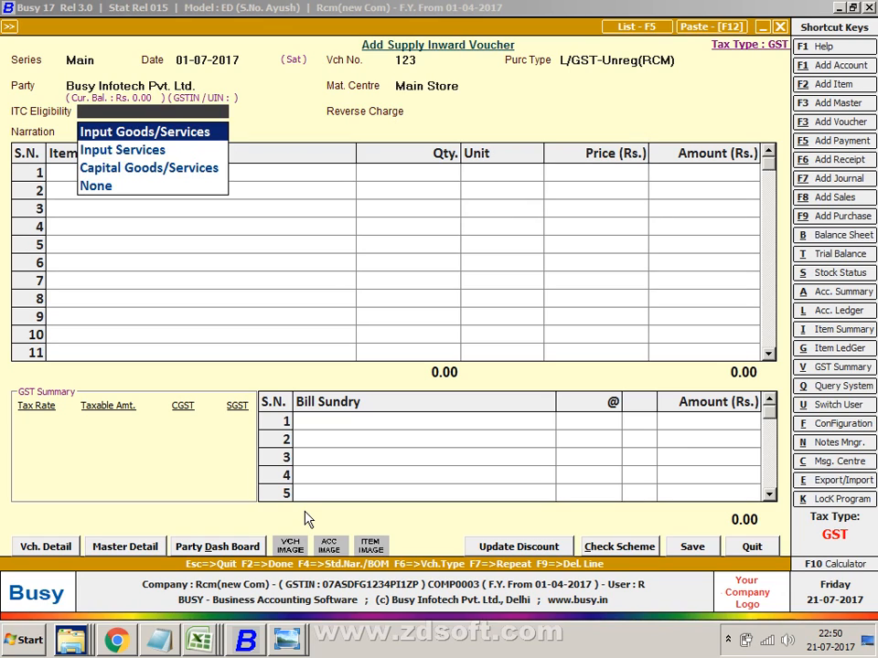
pyautogui.press('Escape')
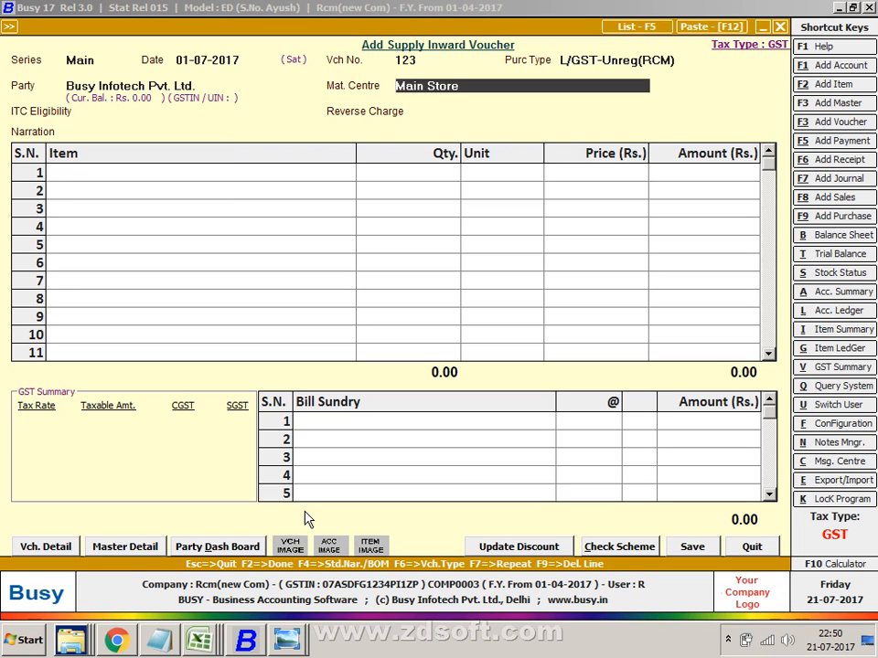
pyautogui.write('MA')
pyautogui.press('Return')
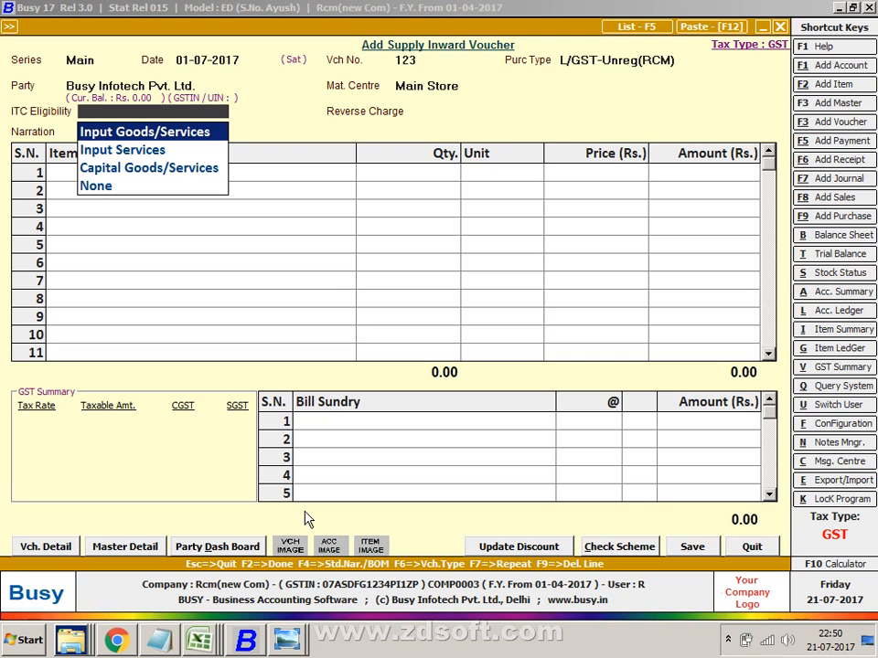
# - Set the voucher's ITC eligibility to Input Services and its reverse charge to Service Import
pyautogui.press('Down')
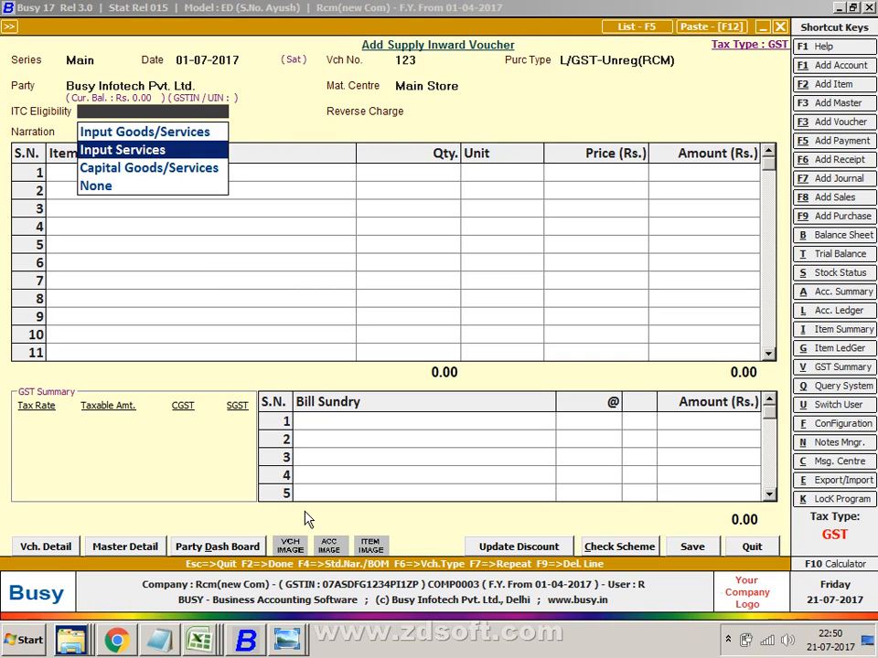
pyautogui.press('Return')
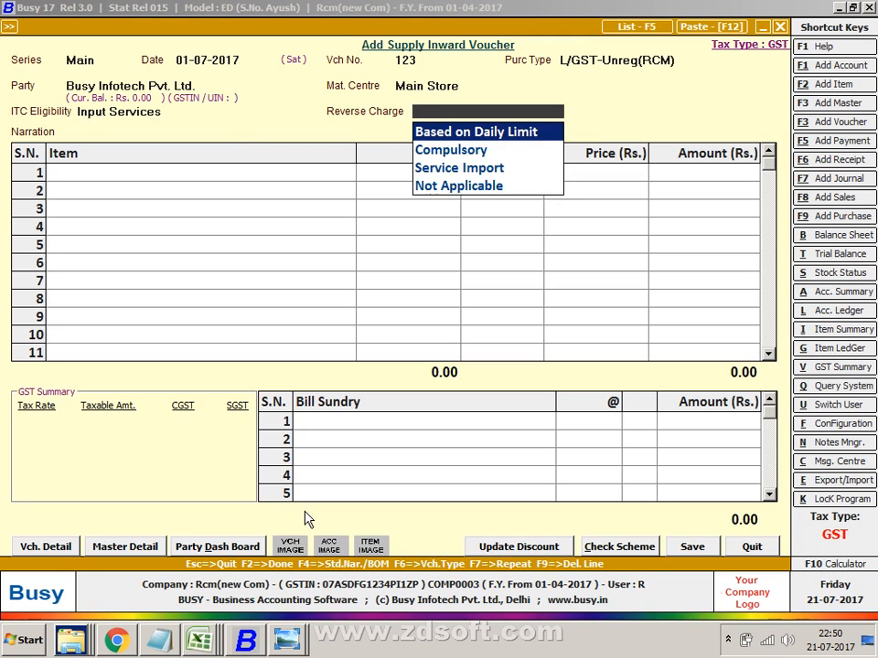
pyautogui.press('Down')
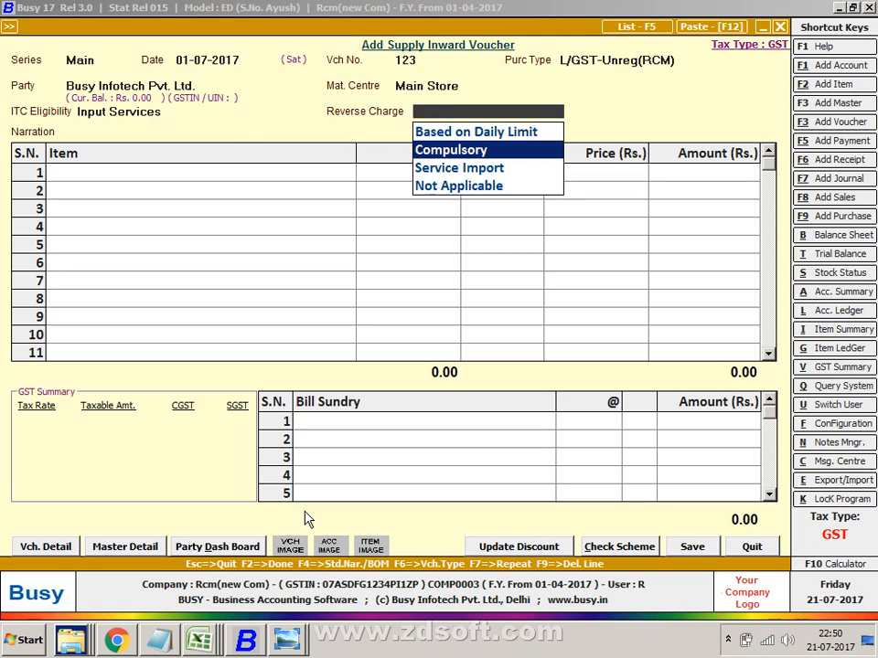
pyautogui.press('Up')
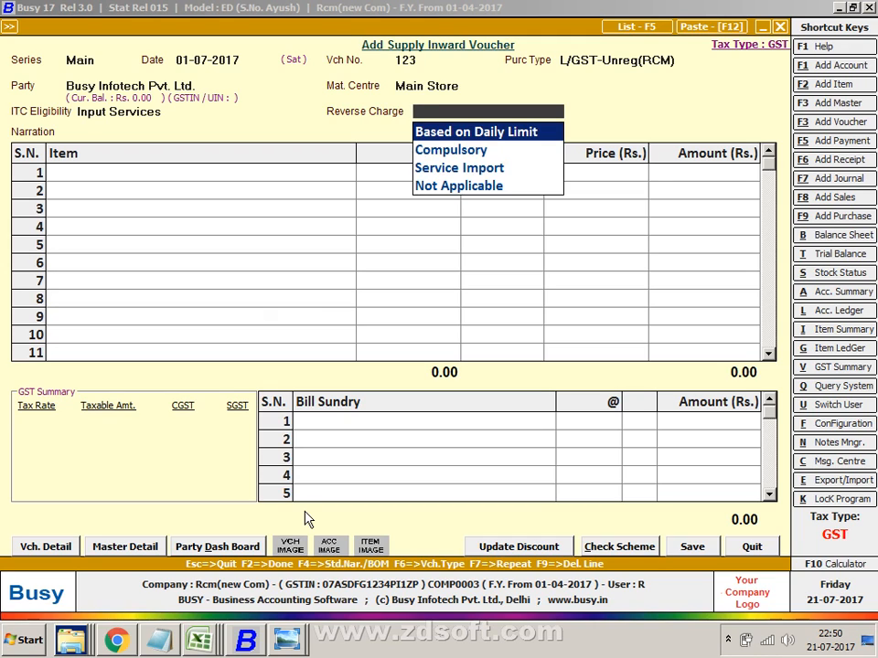
pyautogui.press('Return')
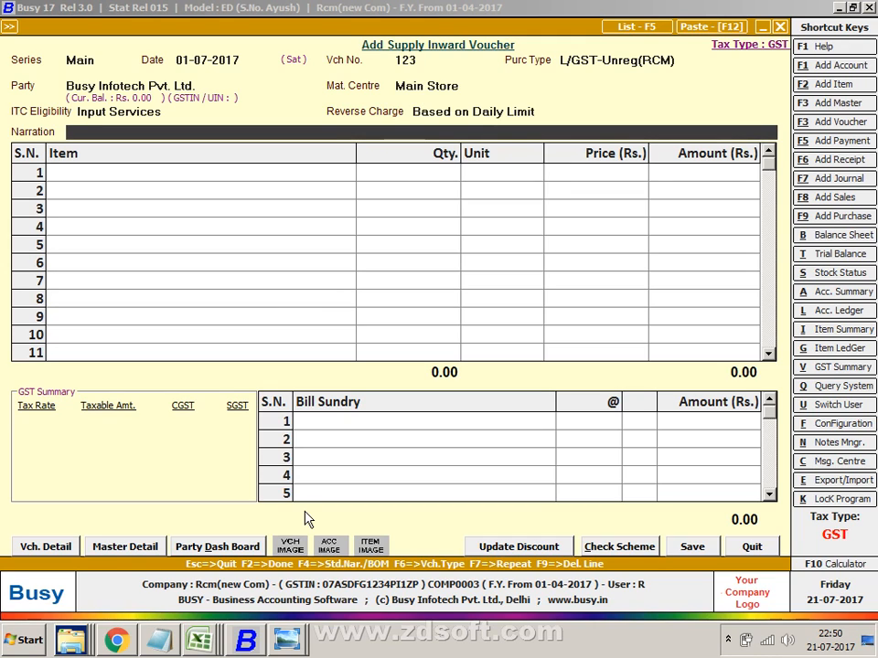
pyautogui.press('Up')
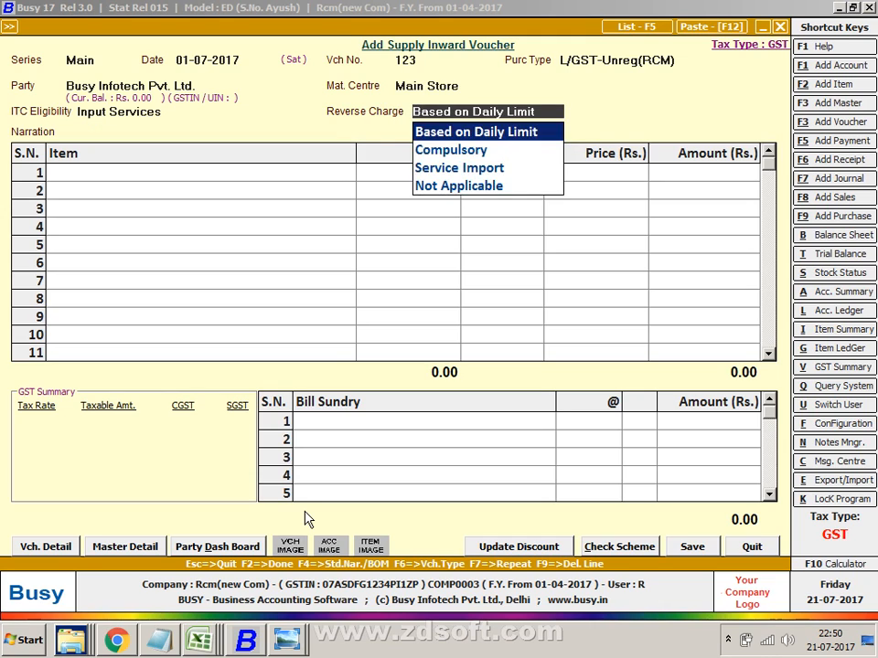
pyautogui.press('Down')
pyautogui.press('Down')
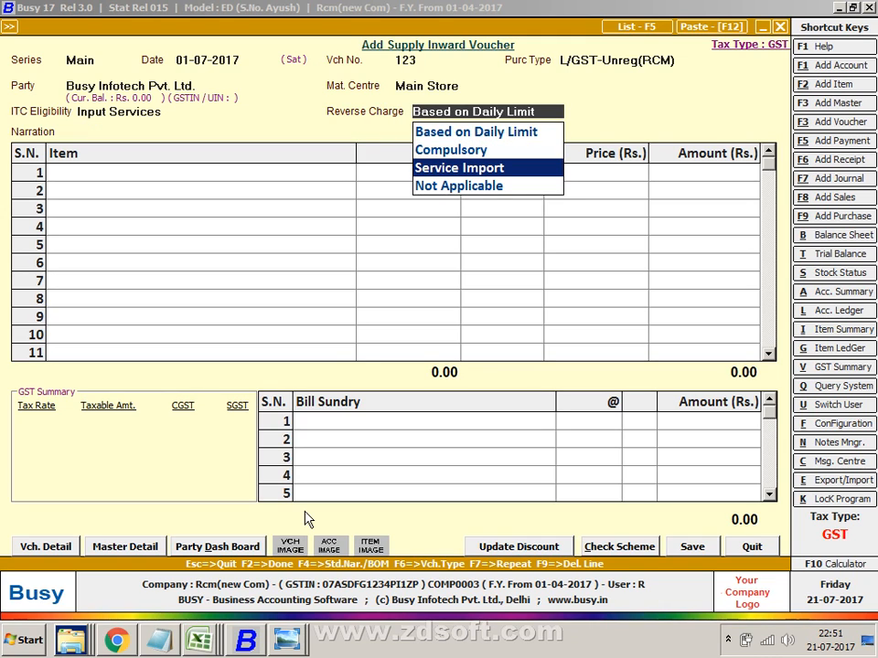
pyautogui.press('Return')
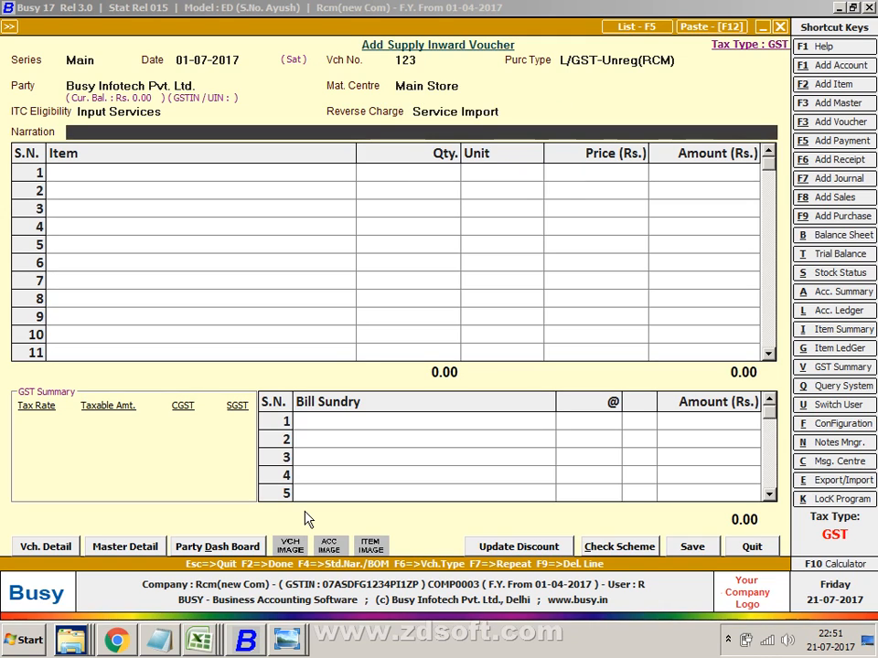
# - Start a new item master named ALOOF SERVICE in group General with unit Pcs
pyautogui.press('Return')
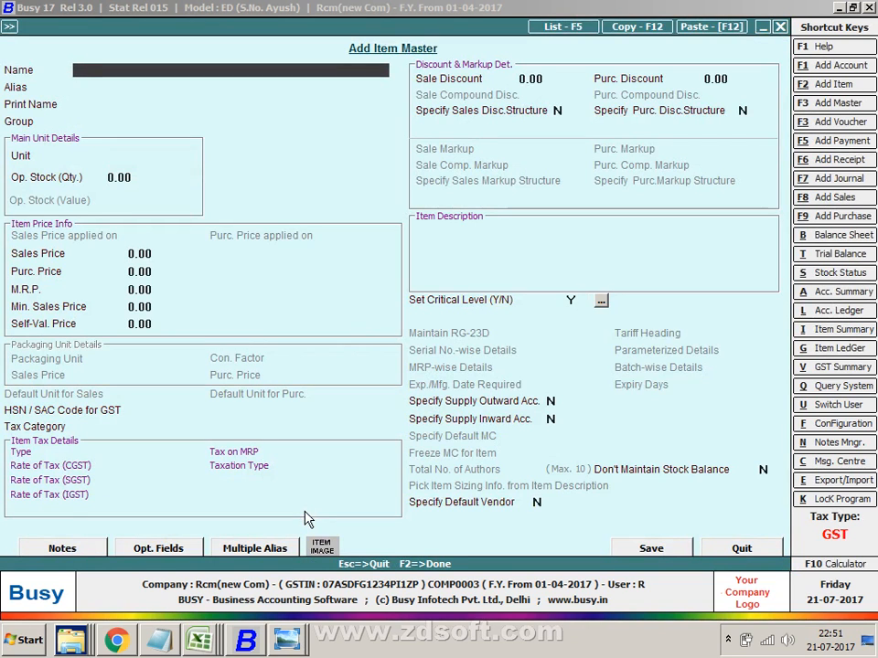
pyautogui.write('ALOOF')
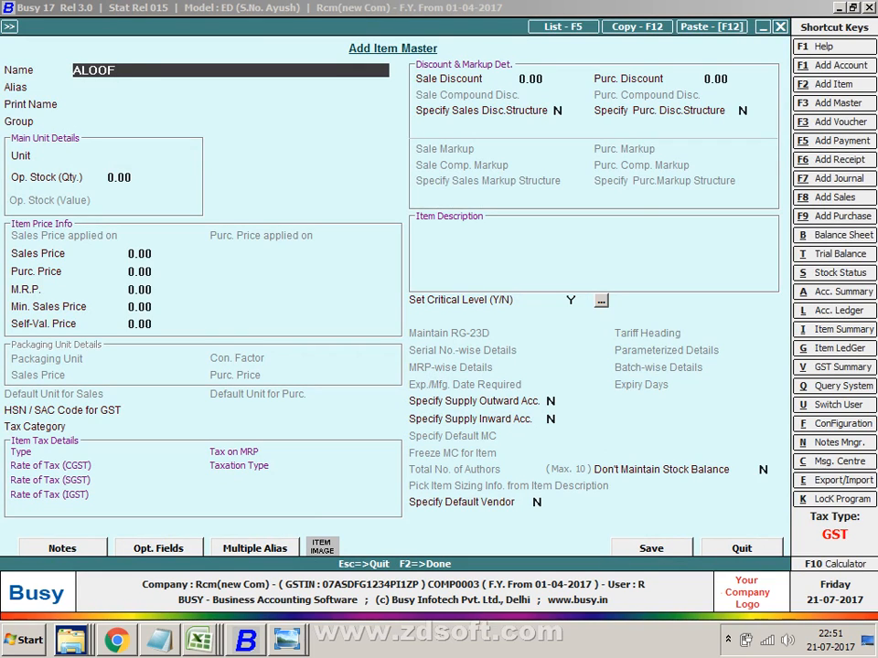
pyautogui.write(' SERVICE')
pyautogui.press('Return')
pyautogui.press('Return')
pyautogui.press('Return')
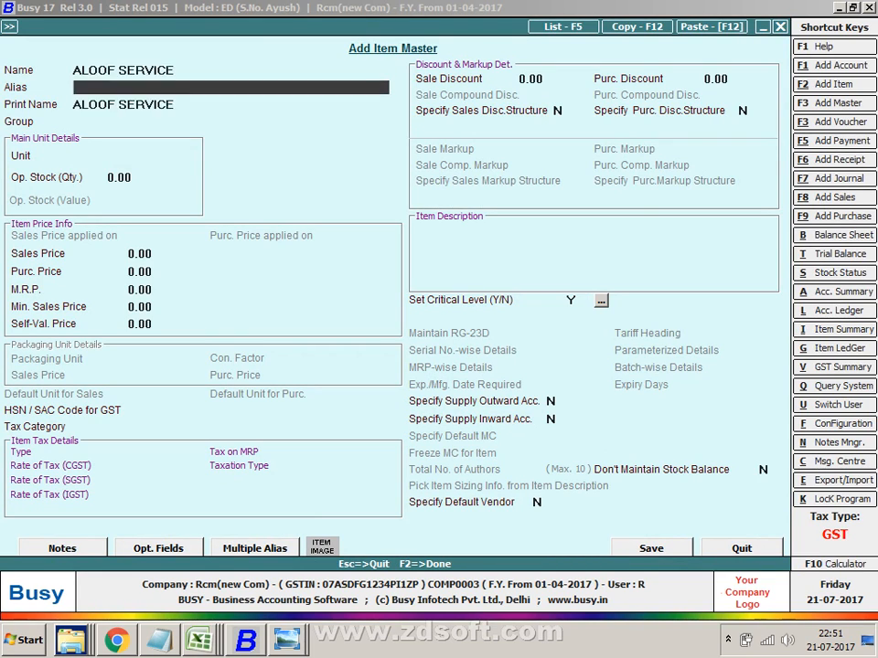
pyautogui.press('Return')
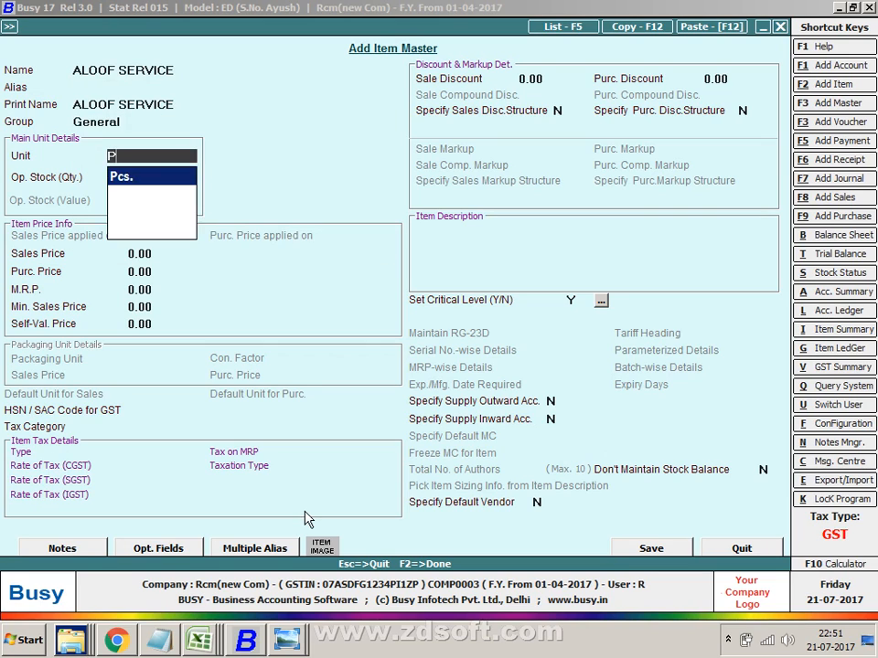
pyautogui.press('Return')
# - Keep the item's stock and price defaults, and set its tax category to None
pyautogui.press('Return')
pyautogui.press('Return')
pyautogui.press('Return')
pyautogui.press('Return')
pyautogui.press('Return')
pyautogui.press('Return')
pyautogui.press('Return')
pyautogui.press('Return')
pyautogui.press('Return')
pyautogui.press('Return')
pyautogui.press('Return')
pyautogui.press('Return')
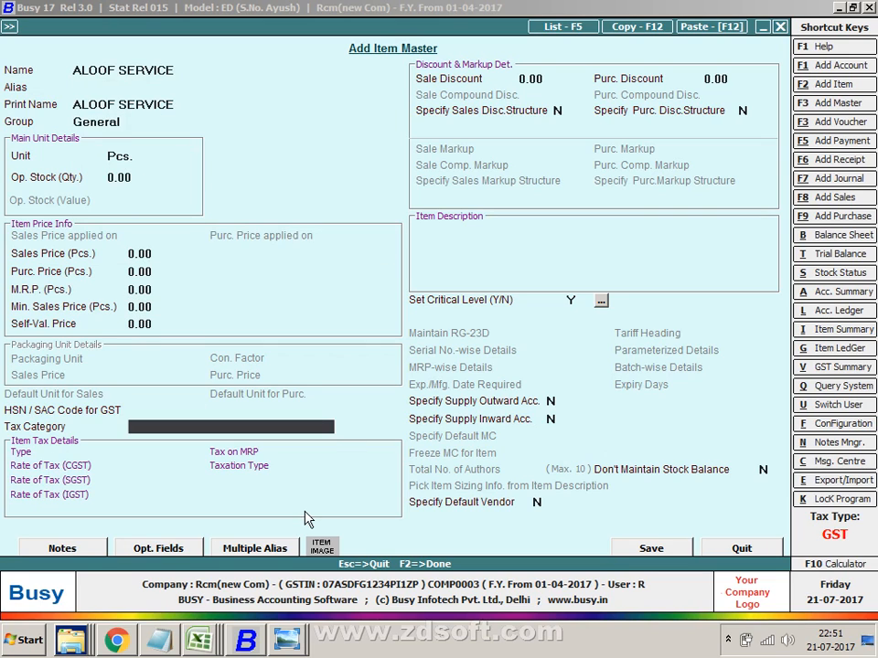
pyautogui.press('Return')
pyautogui.press('Return')
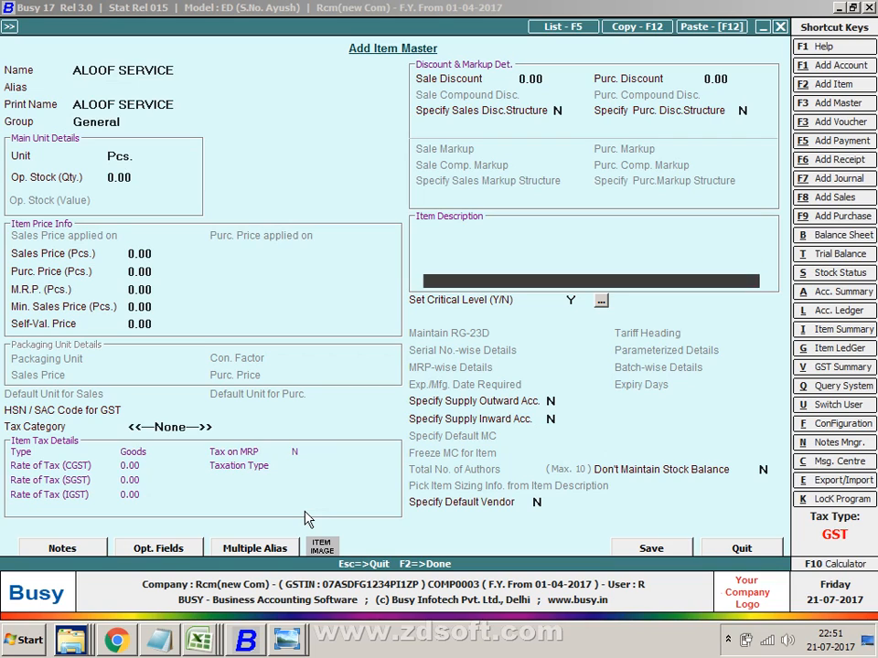
# - Turn off the item's critical level, set its supply inward account to Legal Expenses, and save the item
pyautogui.press('n')
pyautogui.press('Return')
pyautogui.press('Return')
pyautogui.write('y')
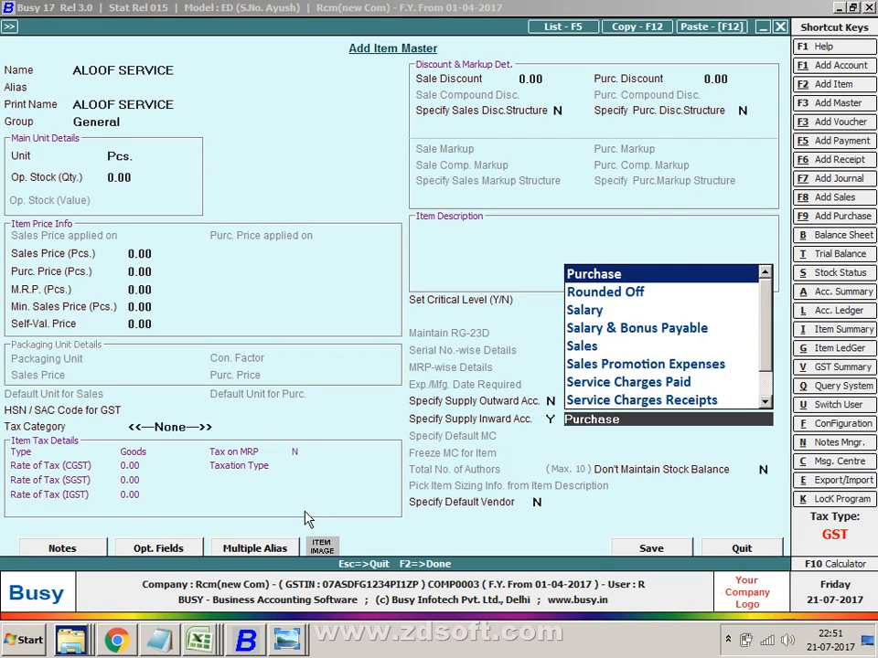
pyautogui.write('LE')
pyautogui.press('Return')
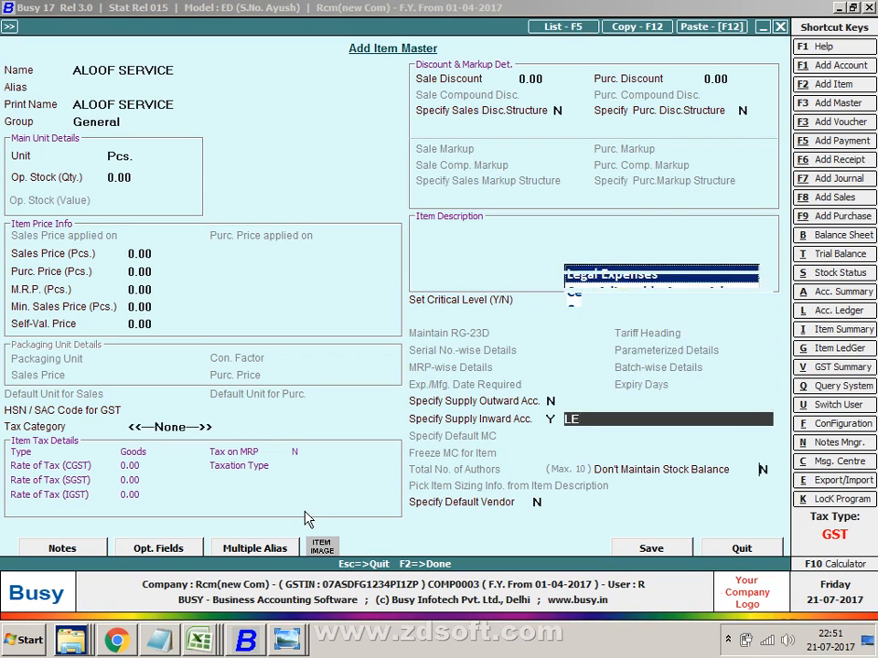
pyautogui.press('Return')
pyautogui.press('Return')
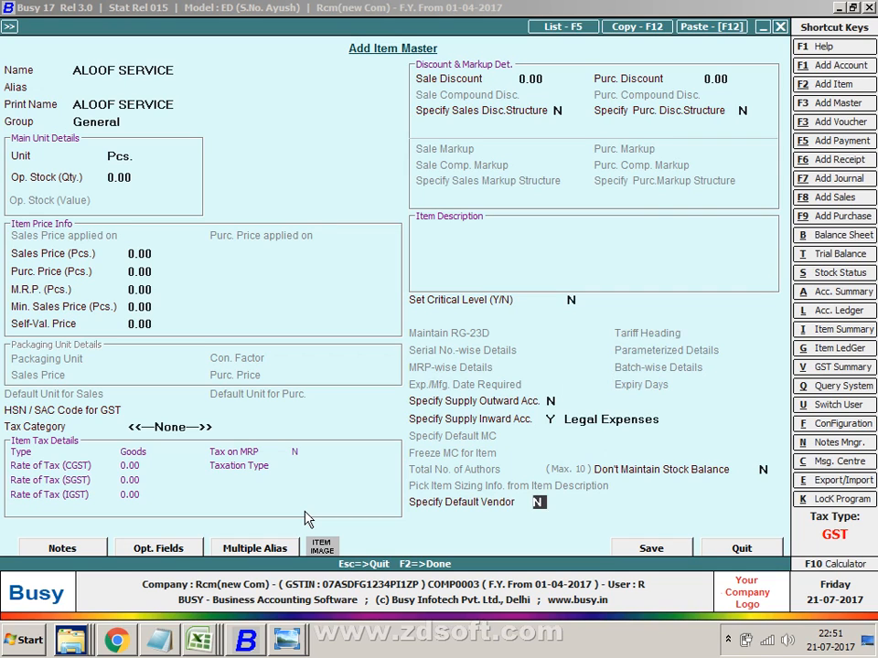
pyautogui.press('Return')
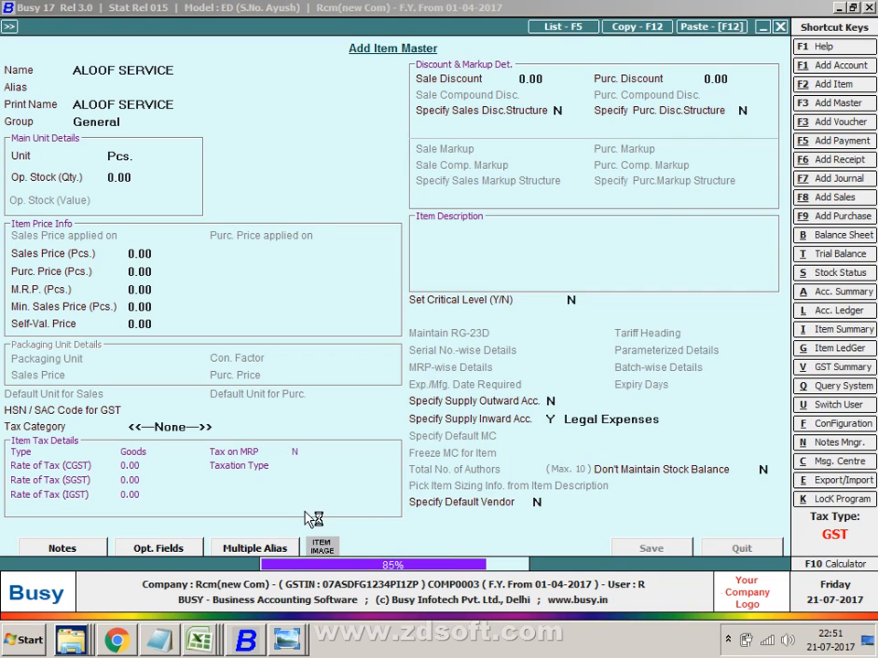
# - Enter ALOOF SERVICE in the voucher's first item row with an amount of 1,200, without quantity or price
pyautogui.press('Return')
pyautogui.press('Return')
pyautogui.press('Return')
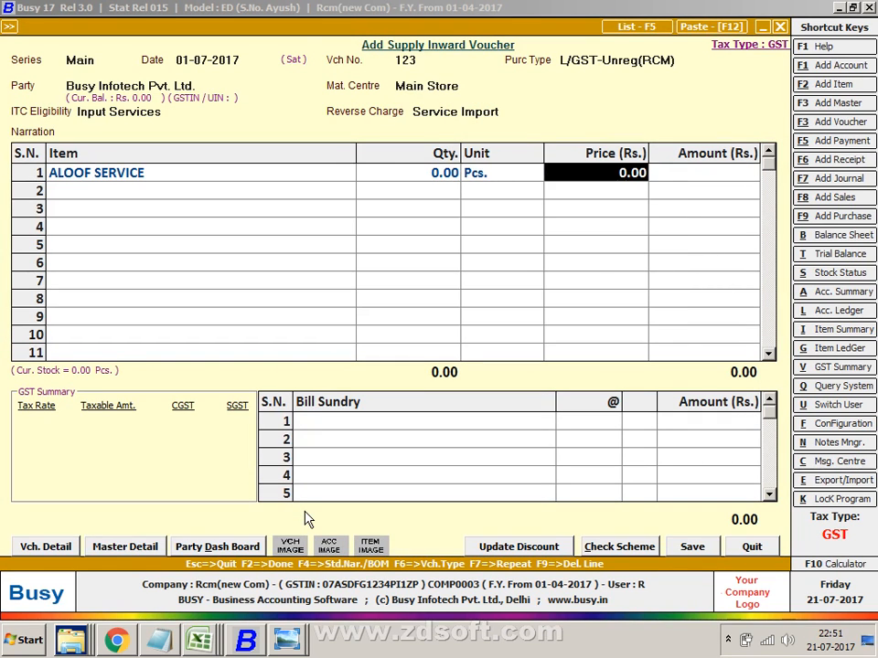
pyautogui.write('1,200')
pyautogui.press('Return')
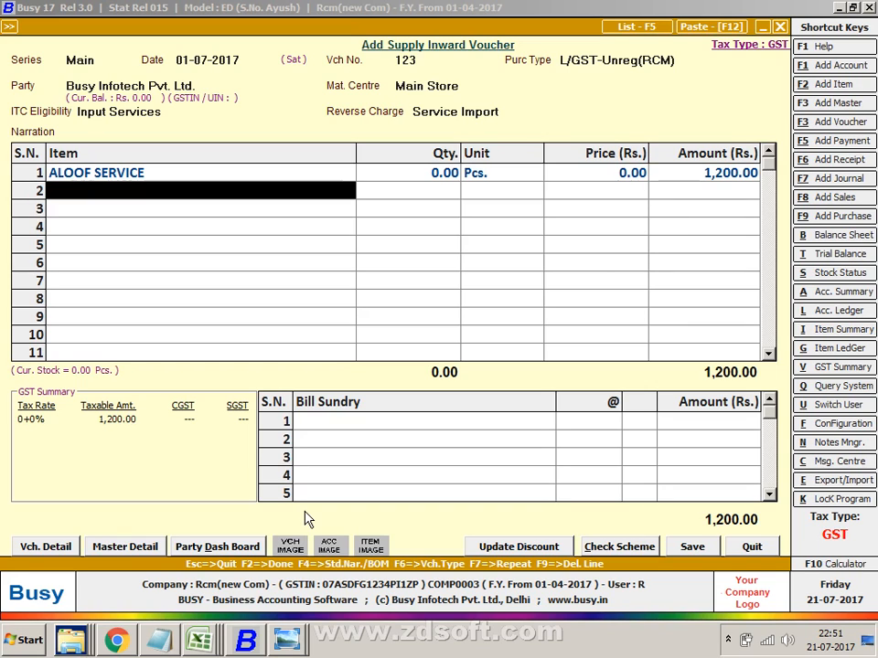
pyautogui.press('Return')
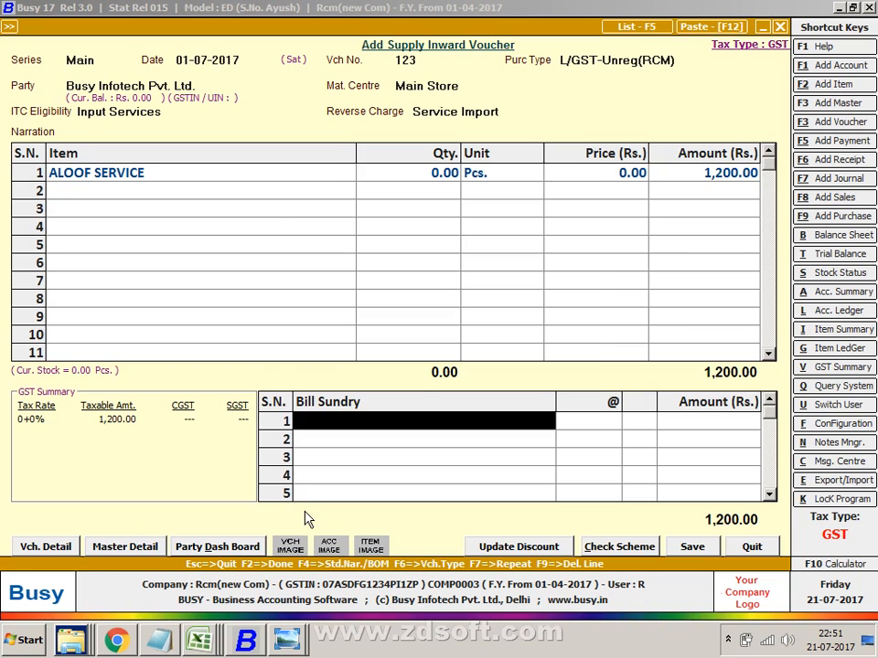
# - Enter purchase bill number 123 dated 01-07-2017 in the GST reporting details, and save the Supply Inward voucher
pyautogui.press('Return')
pyautogui.write('123')
pyautogui.press('Return')
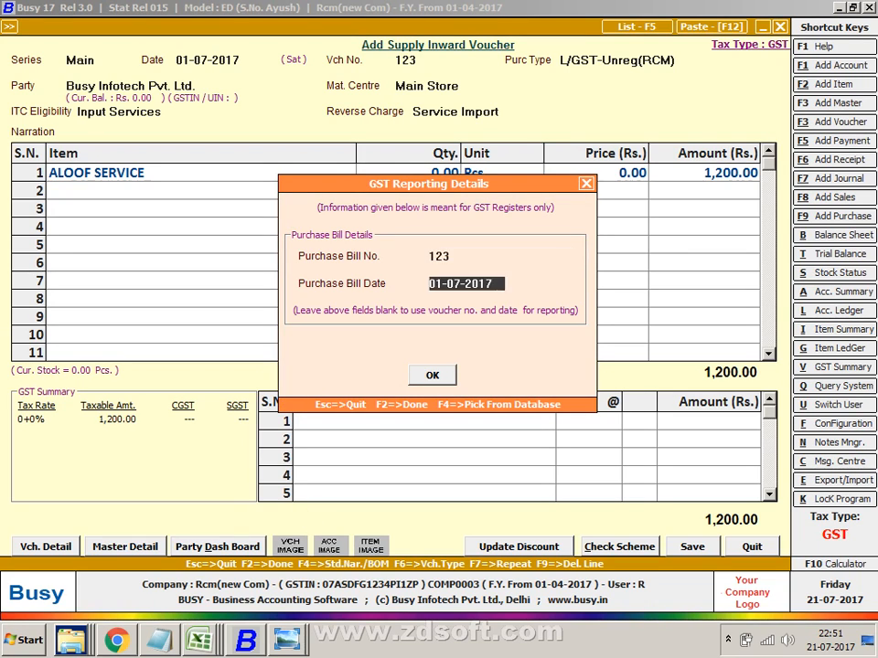
pyautogui.press('Return')
pyautogui.press('Return')
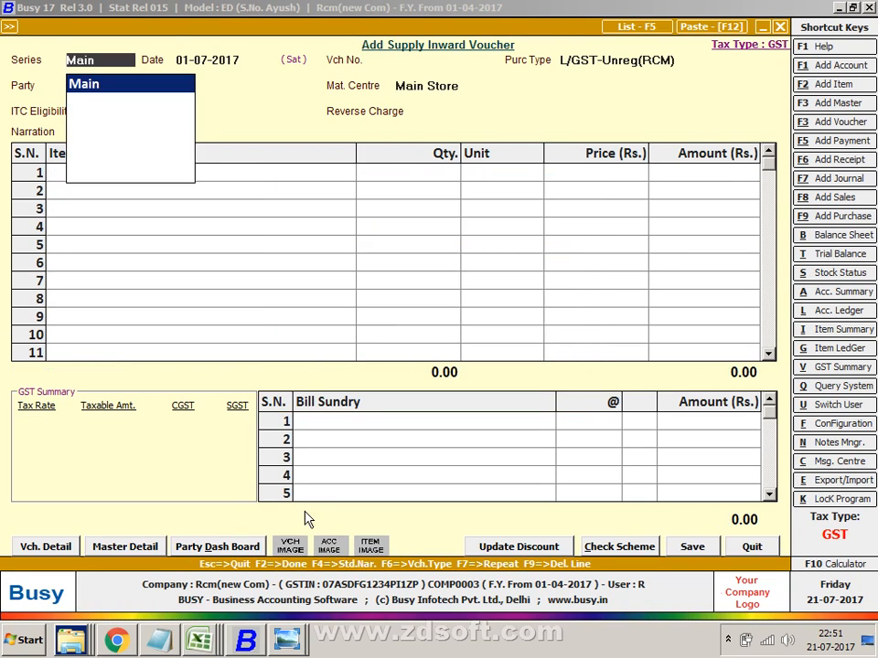
pyautogui.press('Escape')
pyautogui.press('Escape')
pyautogui.press('Down')
pyautogui.press('Down')
pyautogui.press('Down')
pyautogui.press('Down')
pyautogui.press('Down')
pyautogui.press('Down')
pyautogui.press('Down')
pyautogui.press('Down')
pyautogui.press('Down')
pyautogui.press('Down')
pyautogui.press('Down')
pyautogui.press('Down')
pyautogui.press('Down')
pyautogui.press('Down')
pyautogui.press('Down')
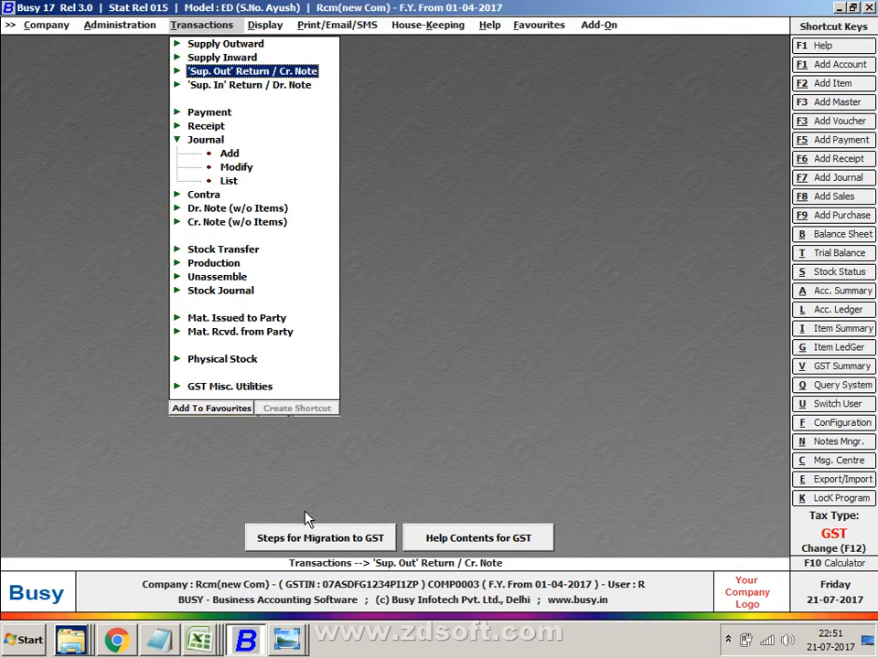
pyautogui.press('Down')
pyautogui.press('Down')
pyautogui.press('Down')
pyautogui.press('Down')
pyautogui.press('Down')
pyautogui.press('Up')
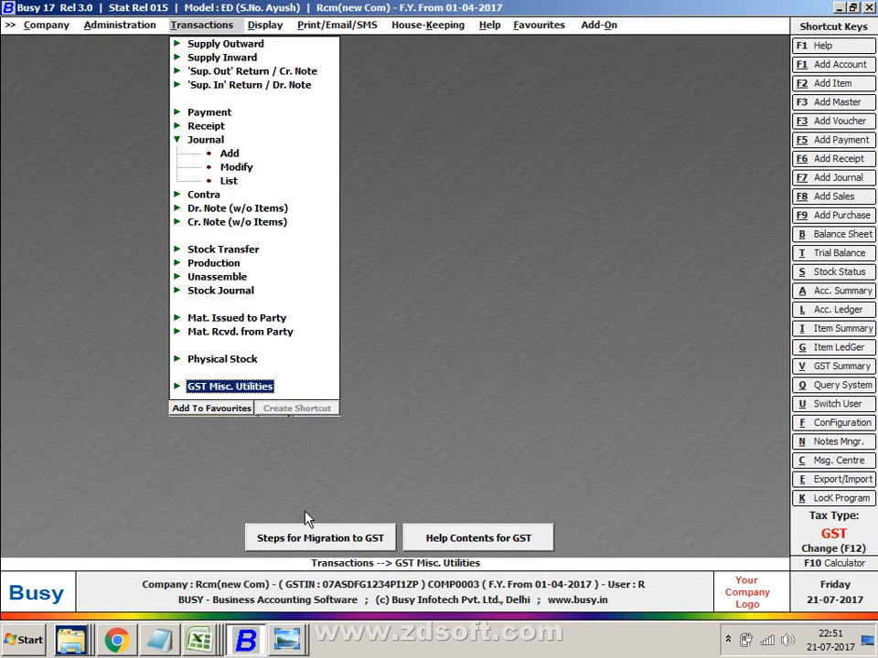
pyautogui.press('Down')
pyautogui.press('Down')
pyautogui.press('Return')
pyautogui.press('Down')
pyautogui.press('Return')
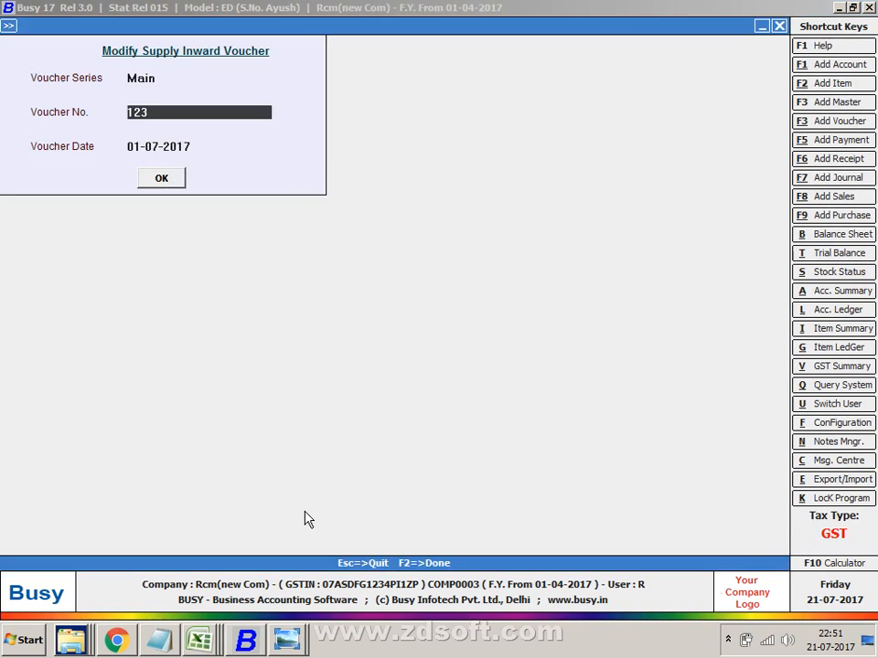
pyautogui.press('Escape')
pyautogui.press('Escape')
pyautogui.press('Down')
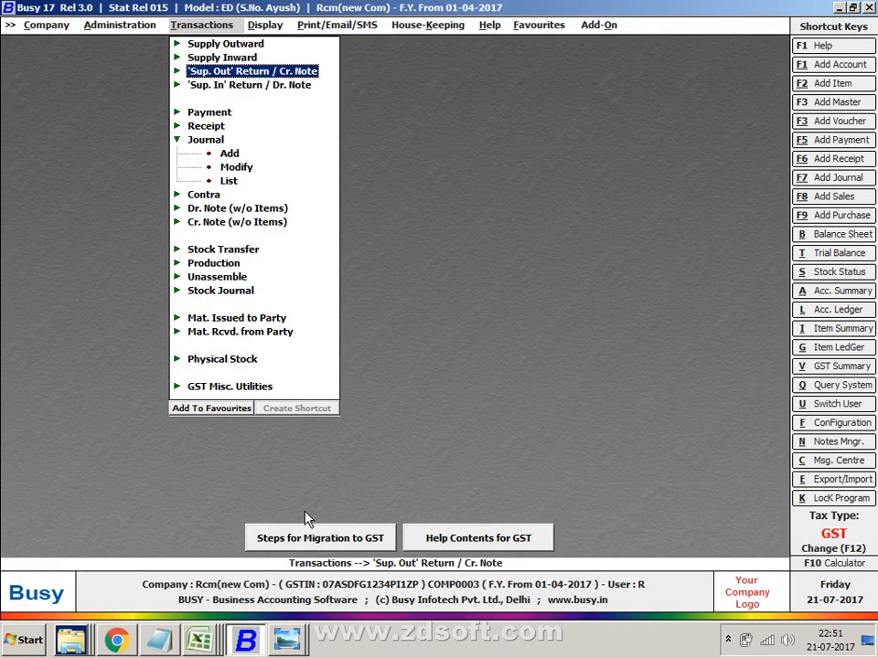
# - Open the Consolidated RCM Payable check from the GST miscellaneous utilities with starting date 01-07-2017
pyautogui.press('Down')
pyautogui.press('Down')
pyautogui.press('Down')
pyautogui.press('Down')
pyautogui.press('Down')
pyautogui.press('Down')
pyautogui.press('Down')
pyautogui.press('Down')
pyautogui.press('Down')
pyautogui.press('Down')
pyautogui.press('Down')
pyautogui.press('Down')
pyautogui.press('Down')
pyautogui.press('Down')
pyautogui.press('Down')
pyautogui.press('Down')
pyautogui.press('Down')
pyautogui.press('Down')
pyautogui.press('Return')
pyautogui.press('Down')
pyautogui.press('Down')
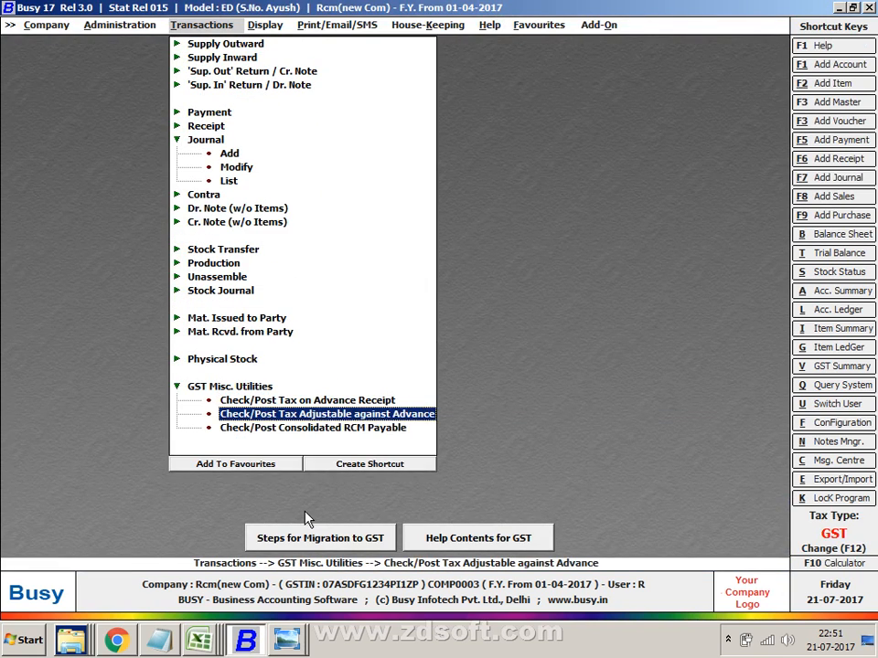
pyautogui.press('Down')
pyautogui.press('Return')
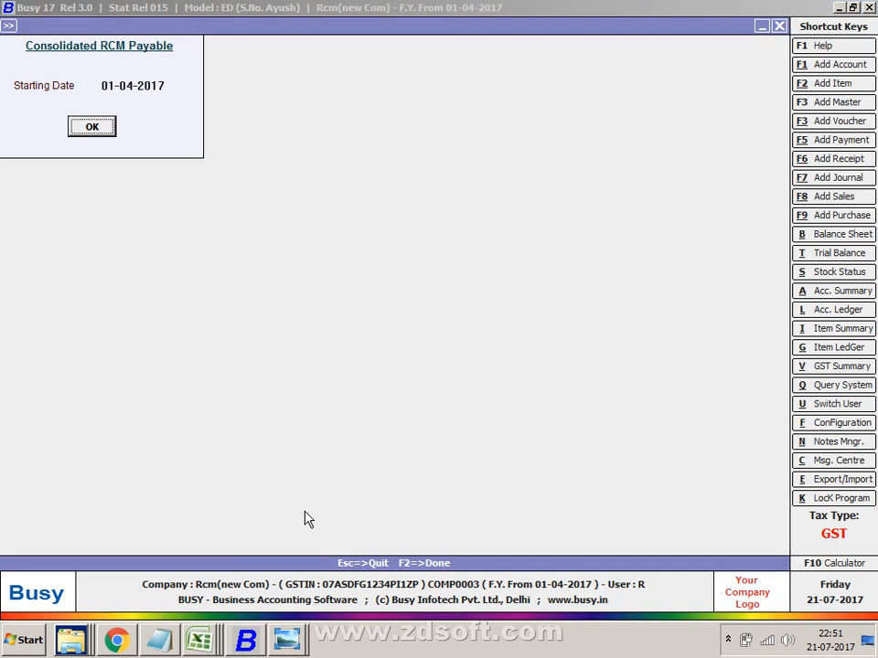
pyautogui.press('Up')
pyautogui.write('1-7')
pyautogui.press('Return')
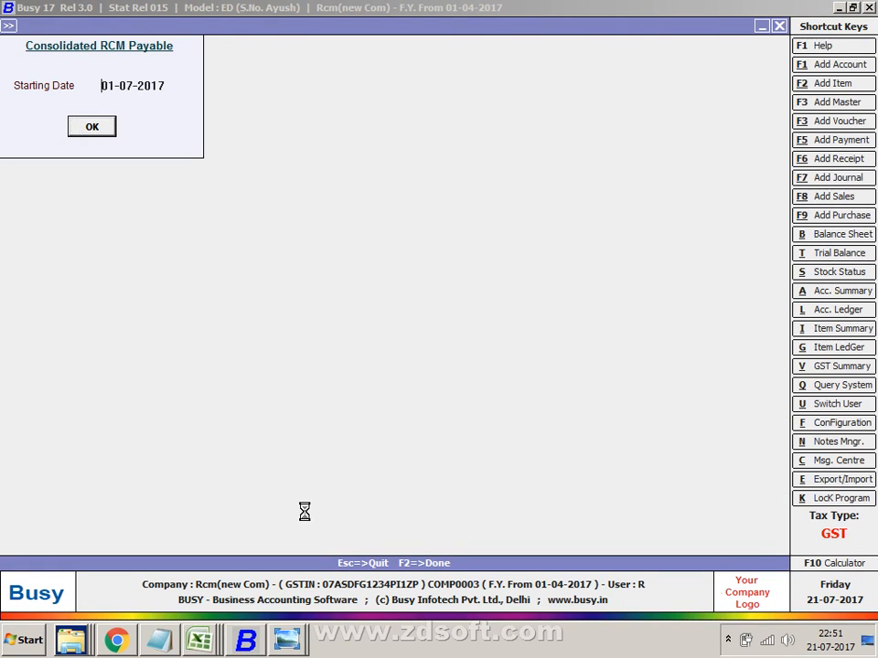
# - Examine the RCM payable entry's account, invoice number, rate, taxable value, GST amounts and ITC eligibility across the report's columns
pyautogui.press('Right')
pyautogui.press('Right')
pyautogui.press('Right')
pyautogui.press('Right')
pyautogui.press('Right')
pyautogui.press('Right')
pyautogui.press('Right')
pyautogui.press('Right')
pyautogui.press('Right')
pyautogui.press('Right')
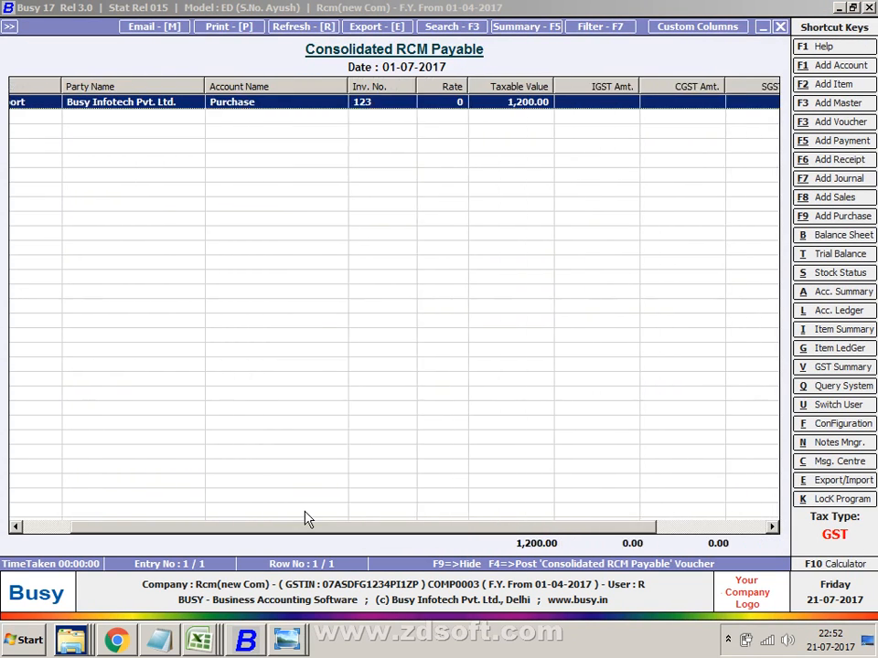
pyautogui.press('Right')
pyautogui.press('Right')
pyautogui.press('Right')
pyautogui.press('Right')
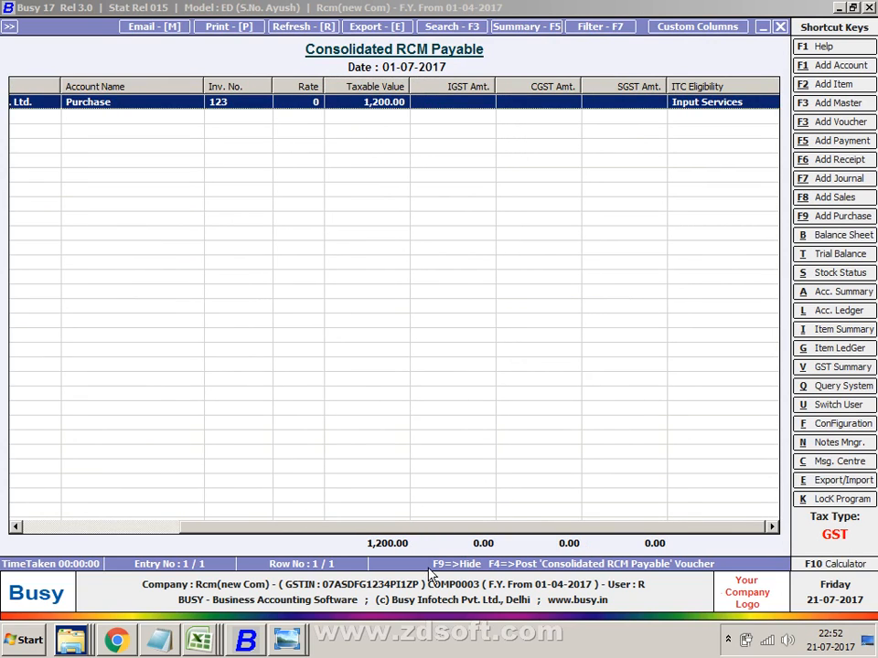
# - Switch to Windows Photo Viewer and view the expense statement IMG_20170505_200441.jpg and the Section 17(5) input tax credit image 2.JPG
pyautogui.rightClick(436, 640)
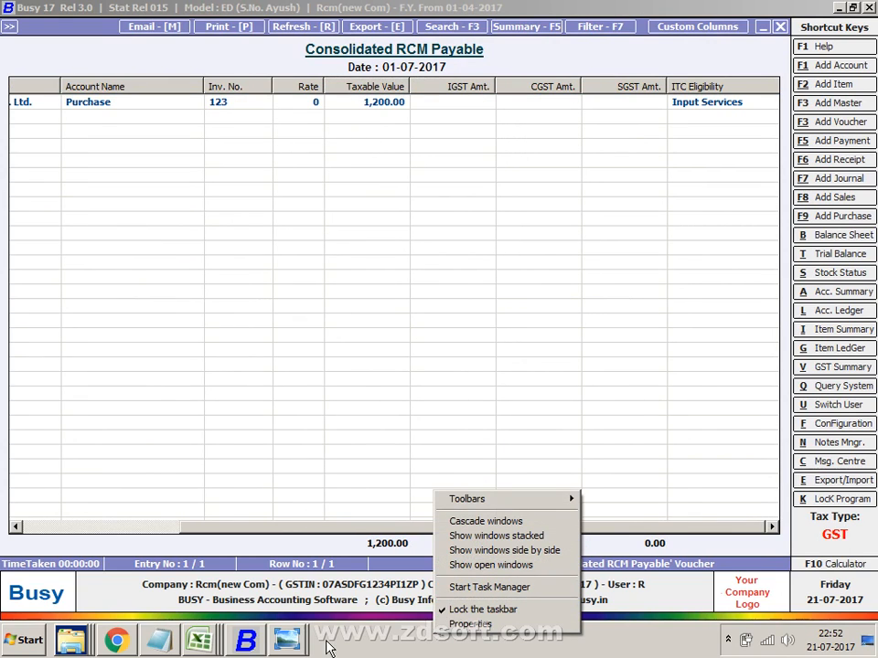
pyautogui.click(286, 639)
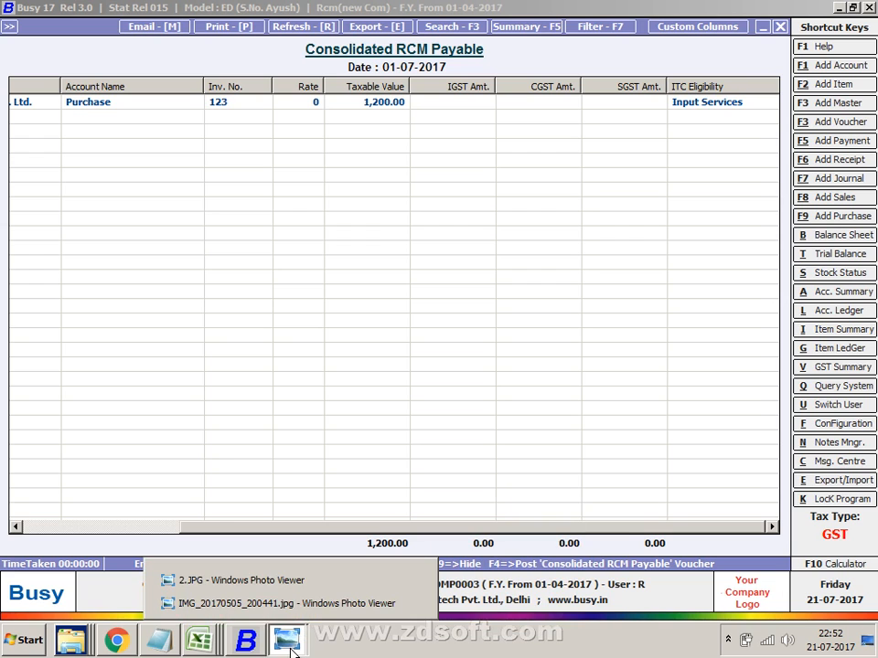
pyautogui.click(291, 603)
pyautogui.click(288, 649)
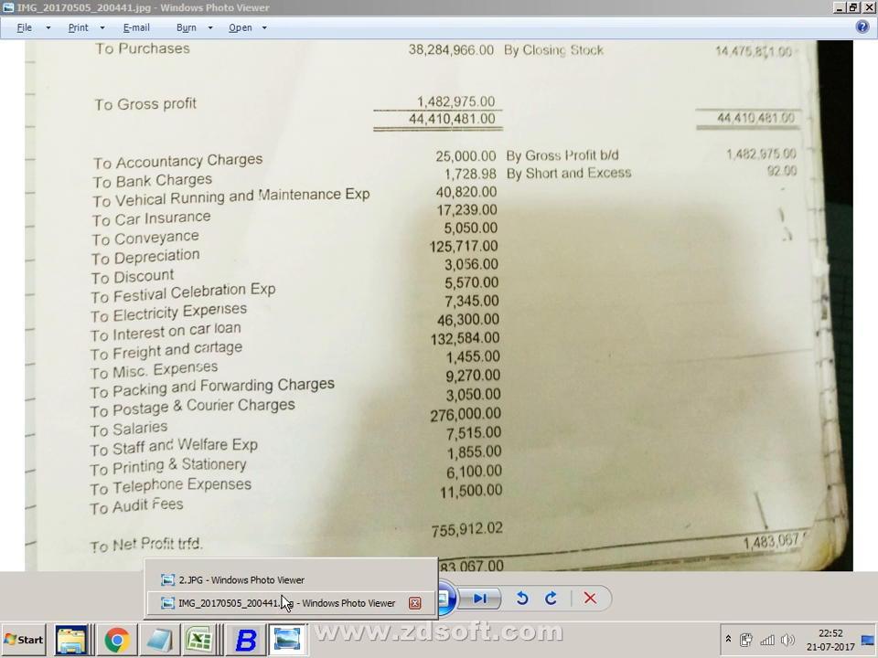
pyautogui.click(288, 579)
pyautogui.rightClick(385, 653)
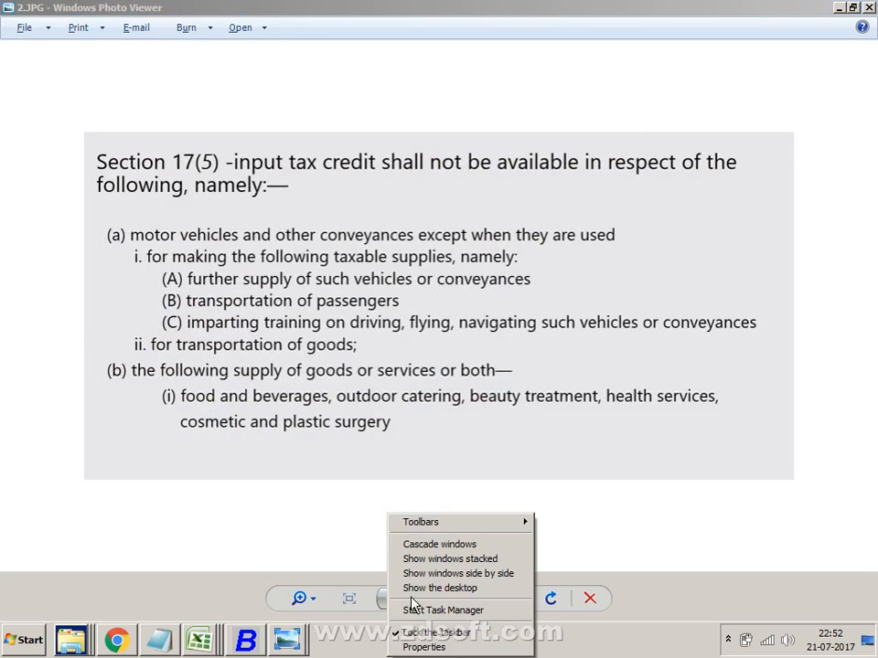
pyautogui.click(417, 532)
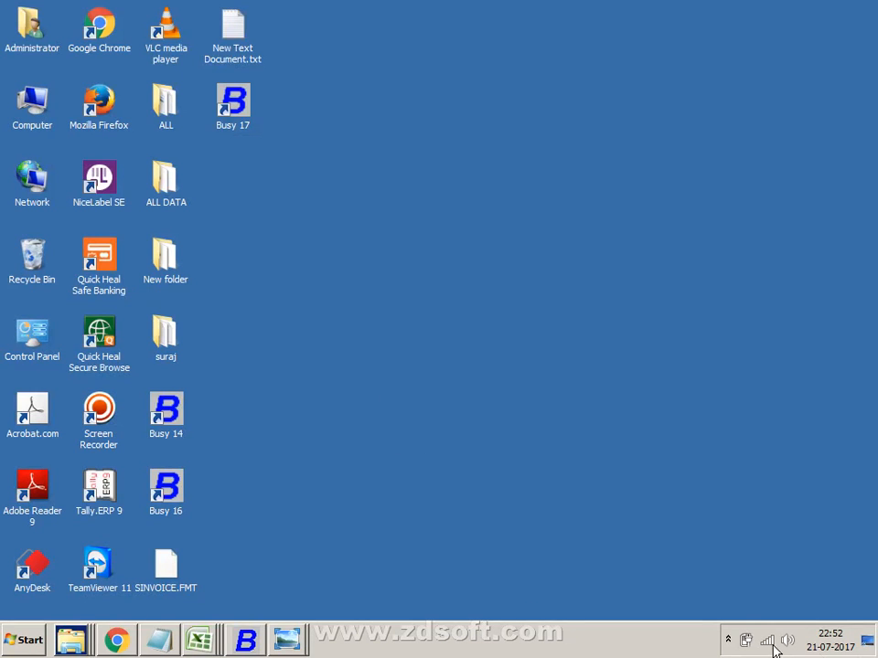
pyautogui.click(729, 639)
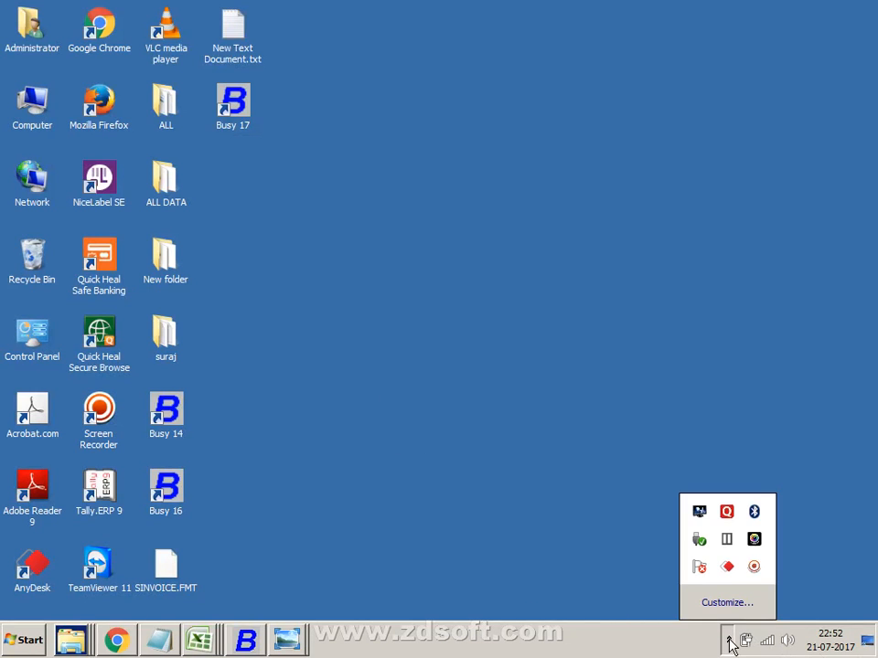
pyautogui.click(755, 566)
pyautogui.click(867, 594)
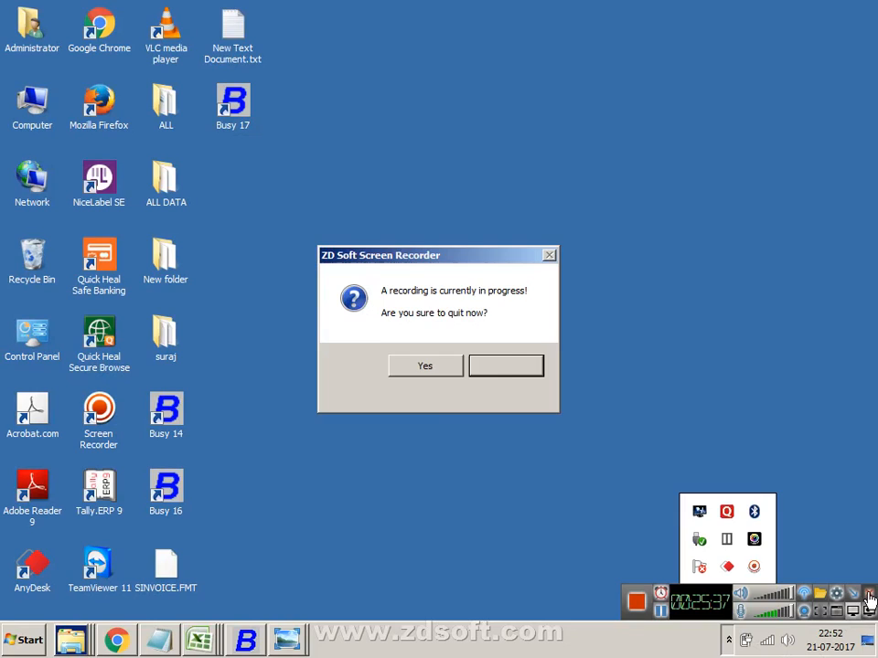